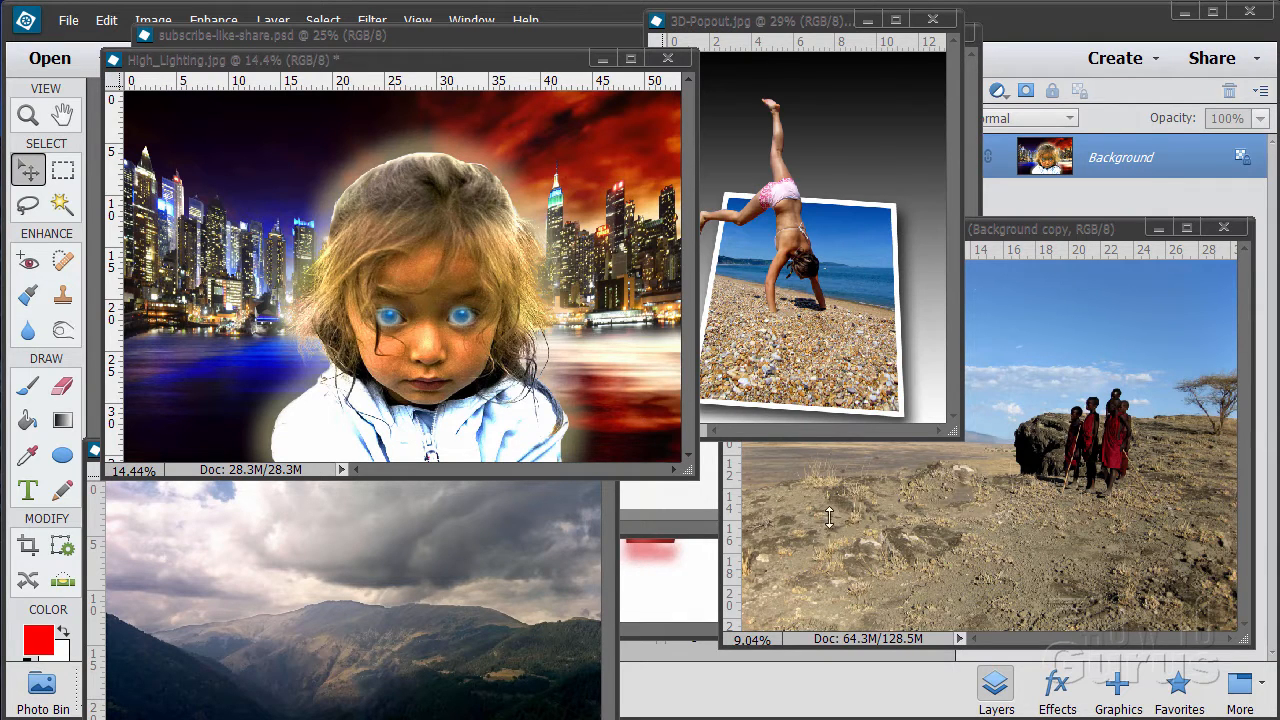
- Minimize the High_Lighting, 3D-Popout, local-children-in-tanzania and mountains01 image windows, and close description.jpg
{"action": "left_click", "coordinate": [602, 59]}
{"action": "left_click", "coordinate": [867, 20]}
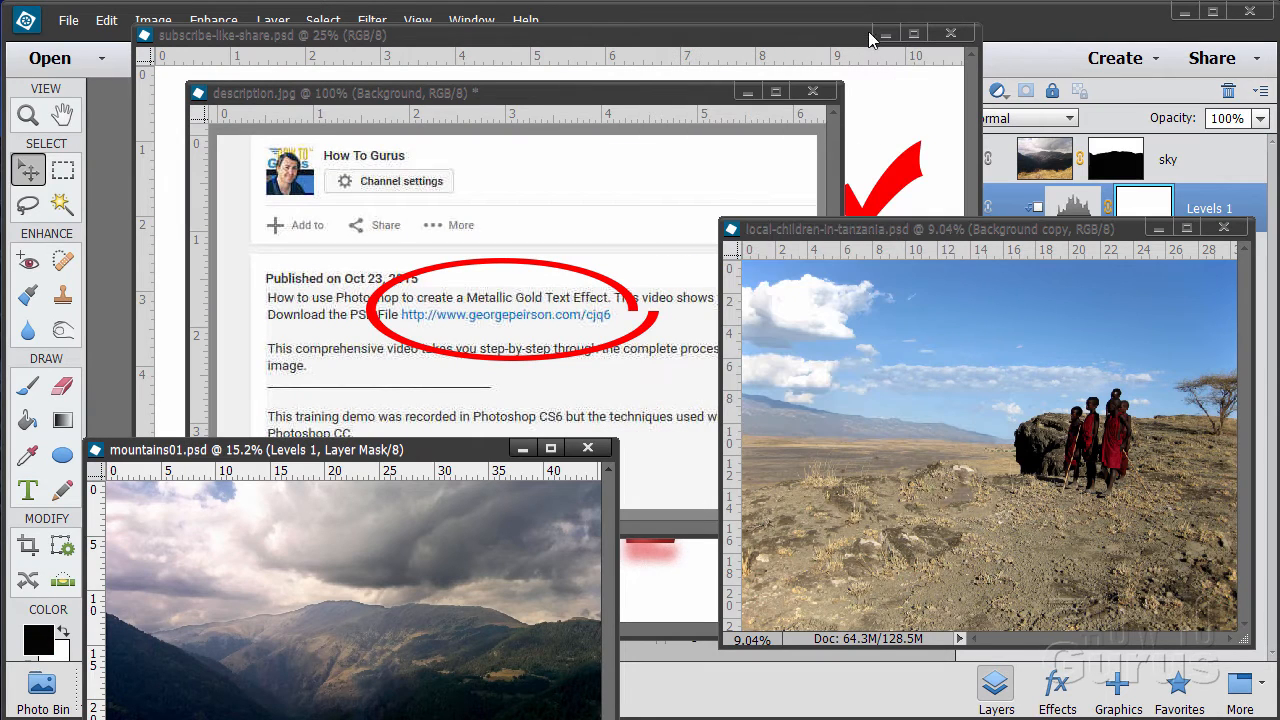
{"action": "left_click", "coordinate": [1157, 229]}
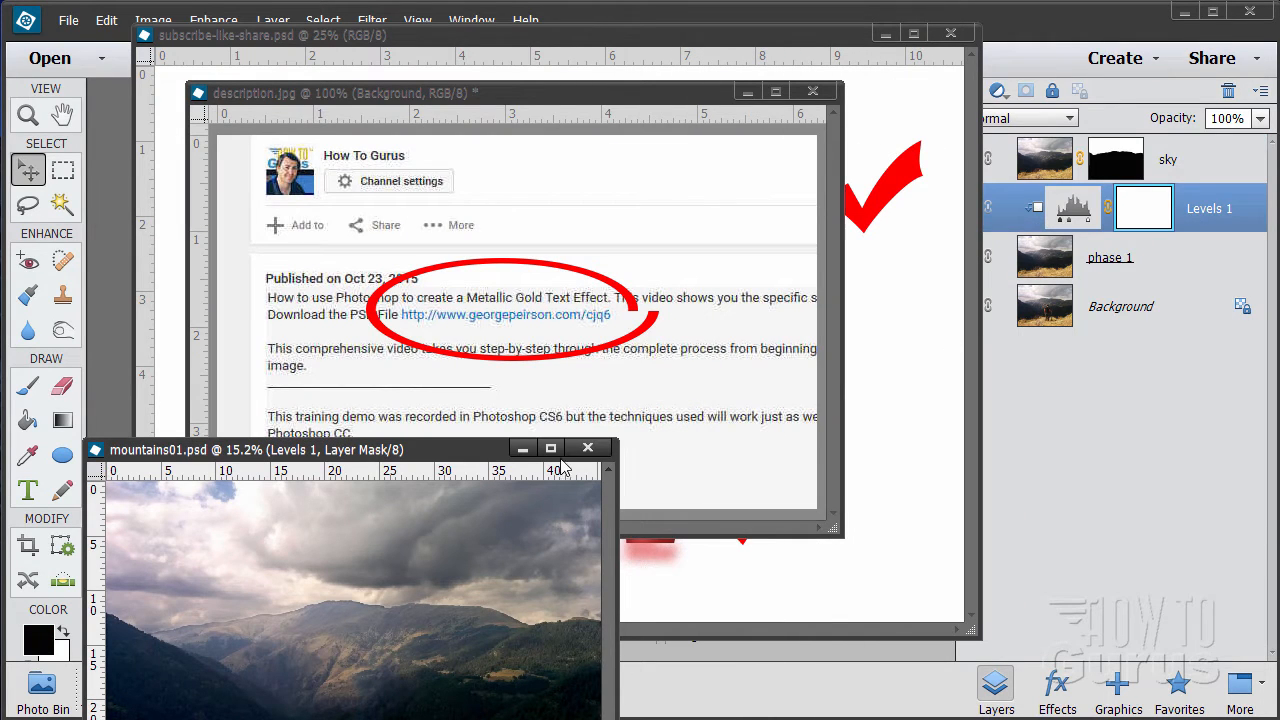
{"action": "left_click", "coordinate": [522, 448]}
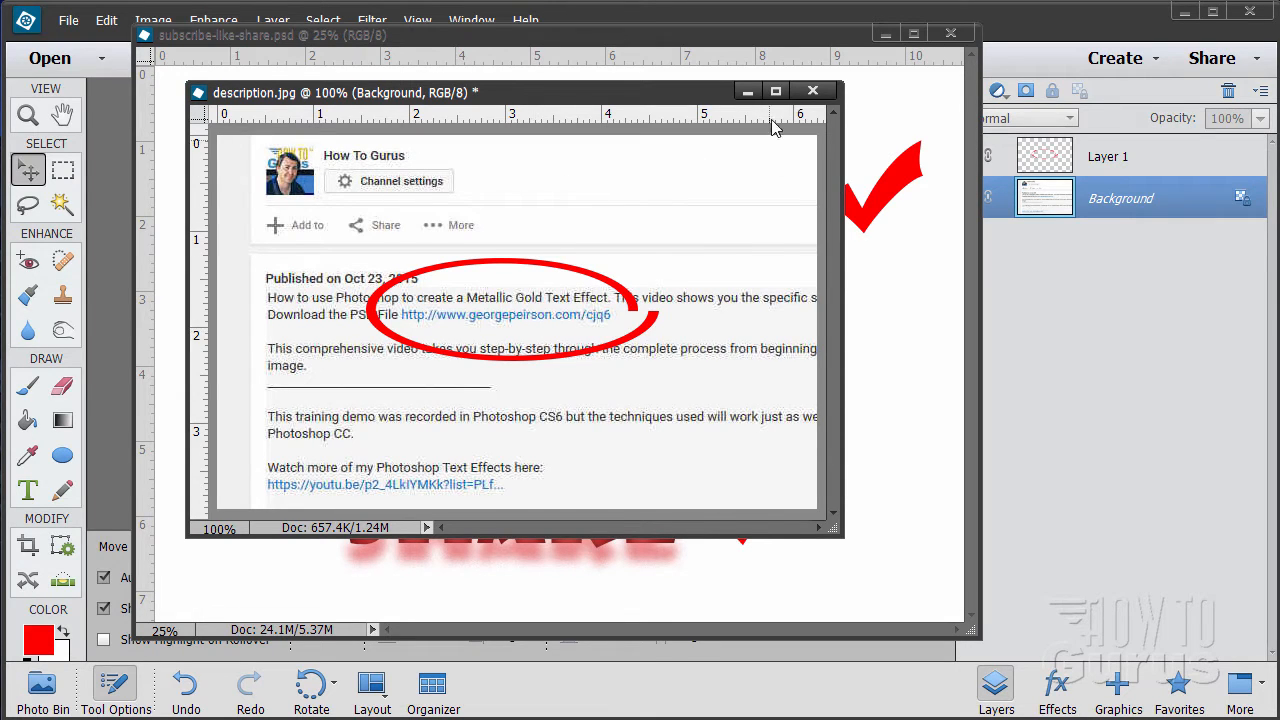
{"action": "left_click", "coordinate": [812, 91]}
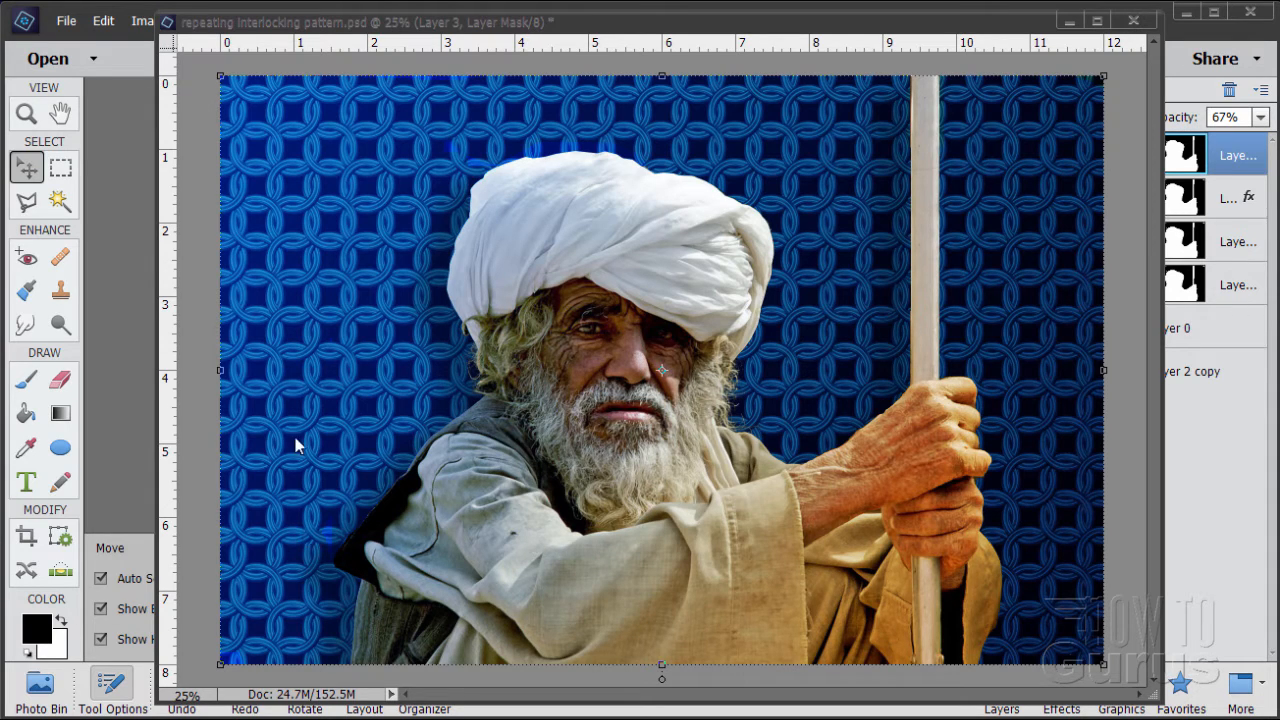
- Examine the interlocking ring pattern behind the turbaned man up close at 100%, and return to the 25% full view
{"action": "left_click", "coordinate": [28, 116]}
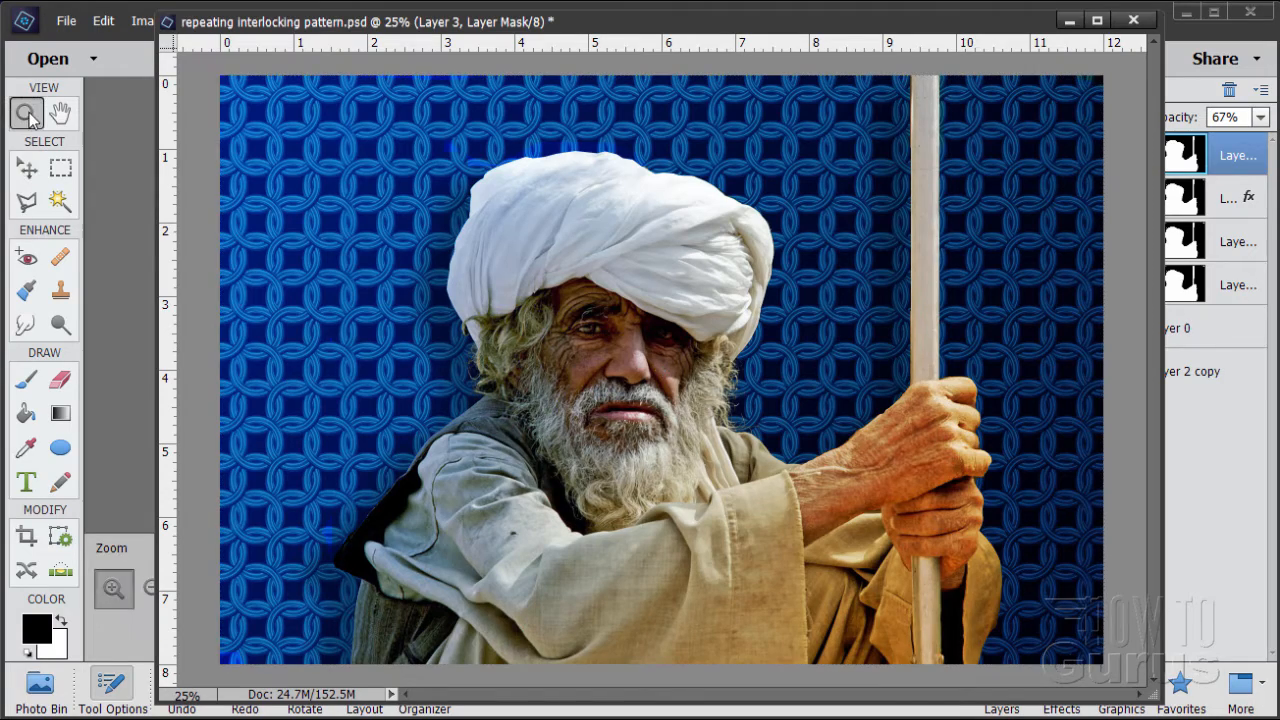
{"action": "left_click", "coordinate": [303, 300]}
{"action": "left_click", "coordinate": [288, 357]}
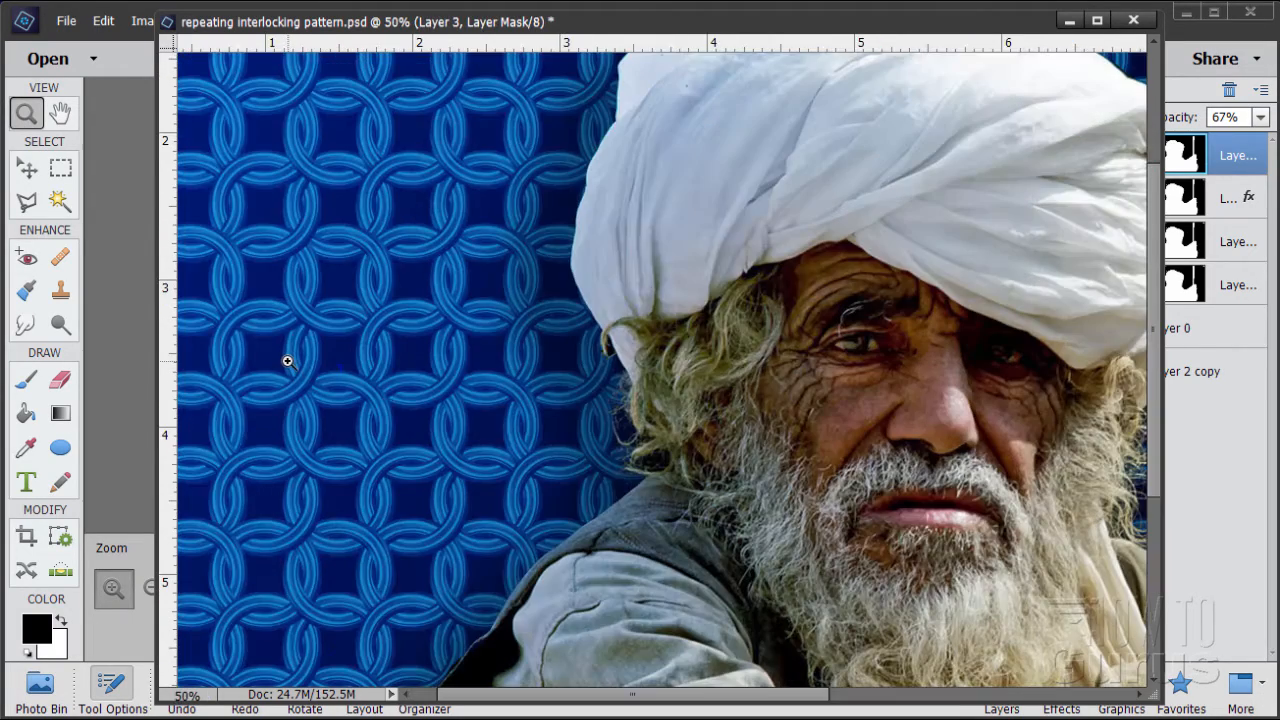
{"action": "left_click", "coordinate": [297, 340]}
{"action": "left_click", "coordinate": [300, 341]}
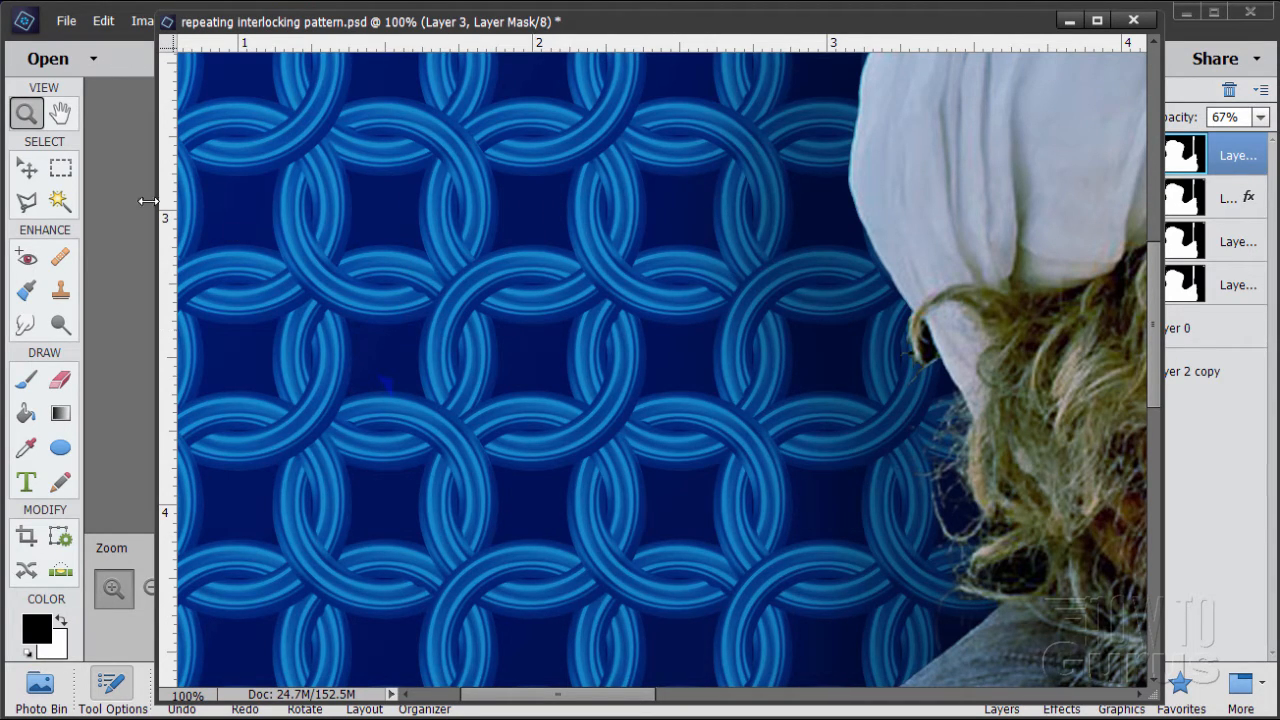
{"action": "left_click", "coordinate": [409, 269], "text": "alt"}
{"action": "left_click", "coordinate": [409, 269], "text": "alt"}
{"action": "left_click", "coordinate": [409, 269], "text": "alt"}
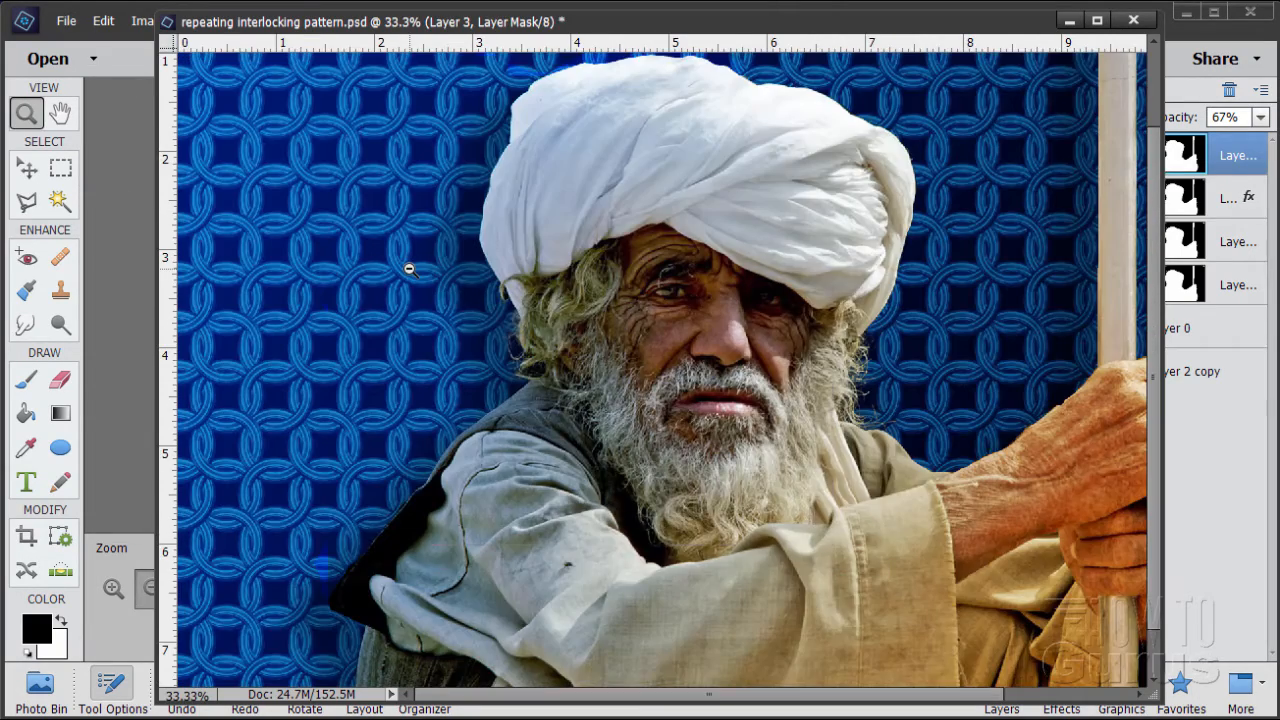
{"action": "left_click", "coordinate": [409, 269], "text": "alt"}
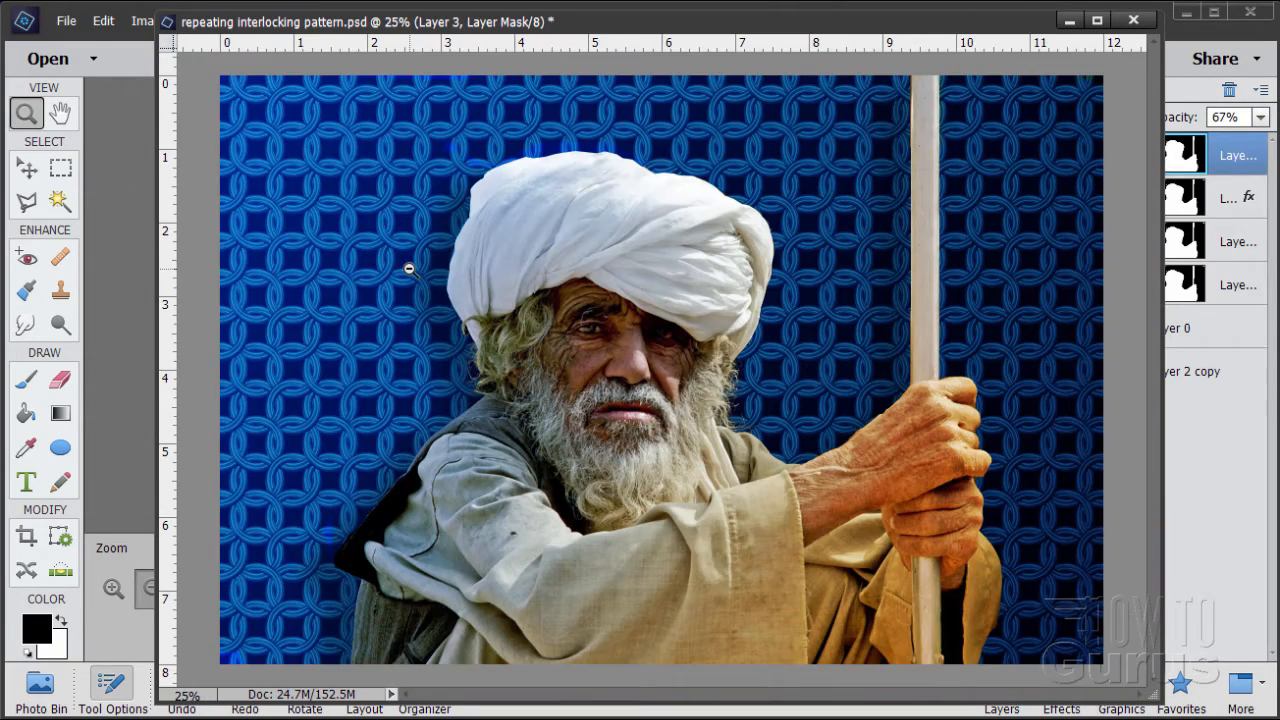
- Close the repeating interlocking pattern document and save its changes
{"action": "left_click", "coordinate": [26, 168]}
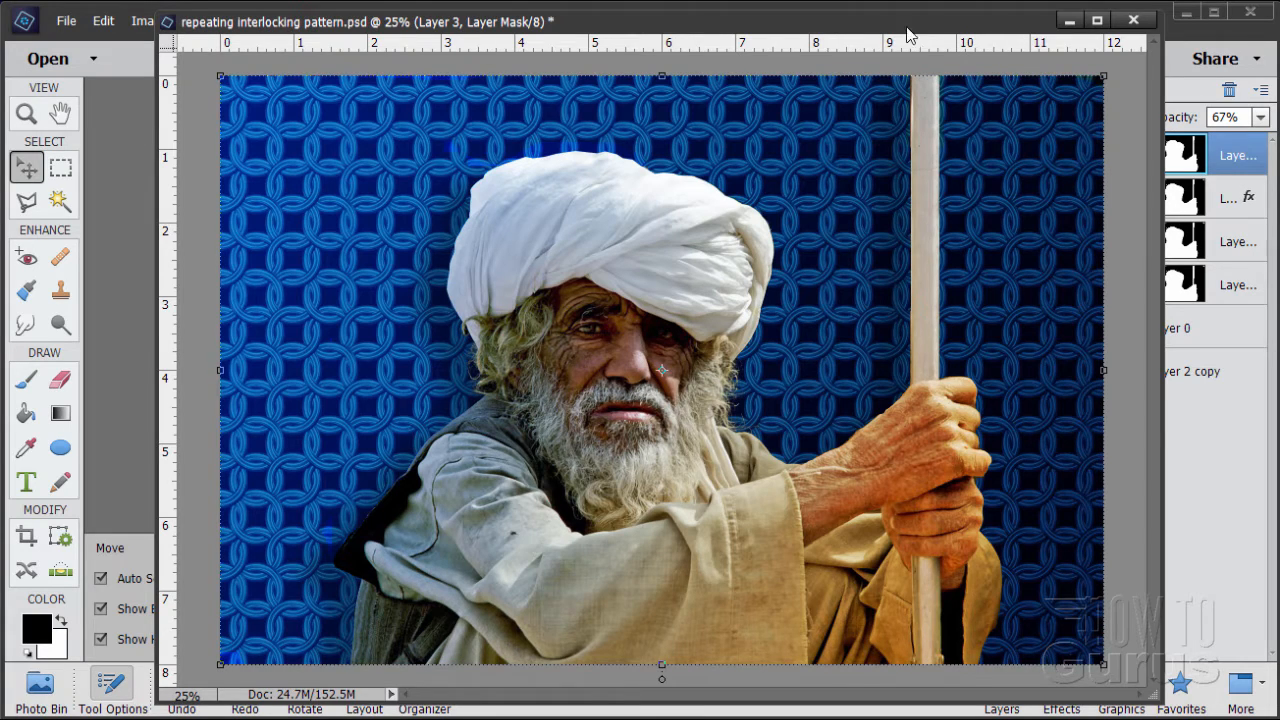
{"action": "left_click", "coordinate": [1133, 20]}
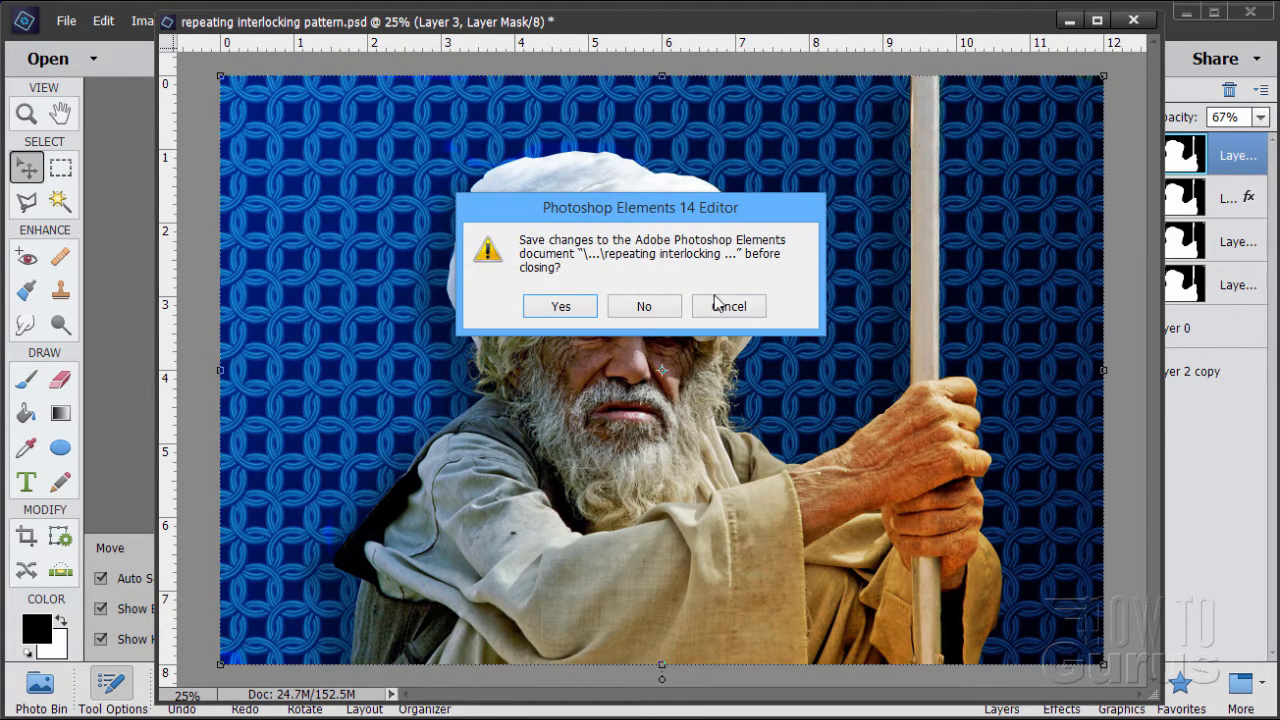
{"action": "left_click", "coordinate": [577, 311]}
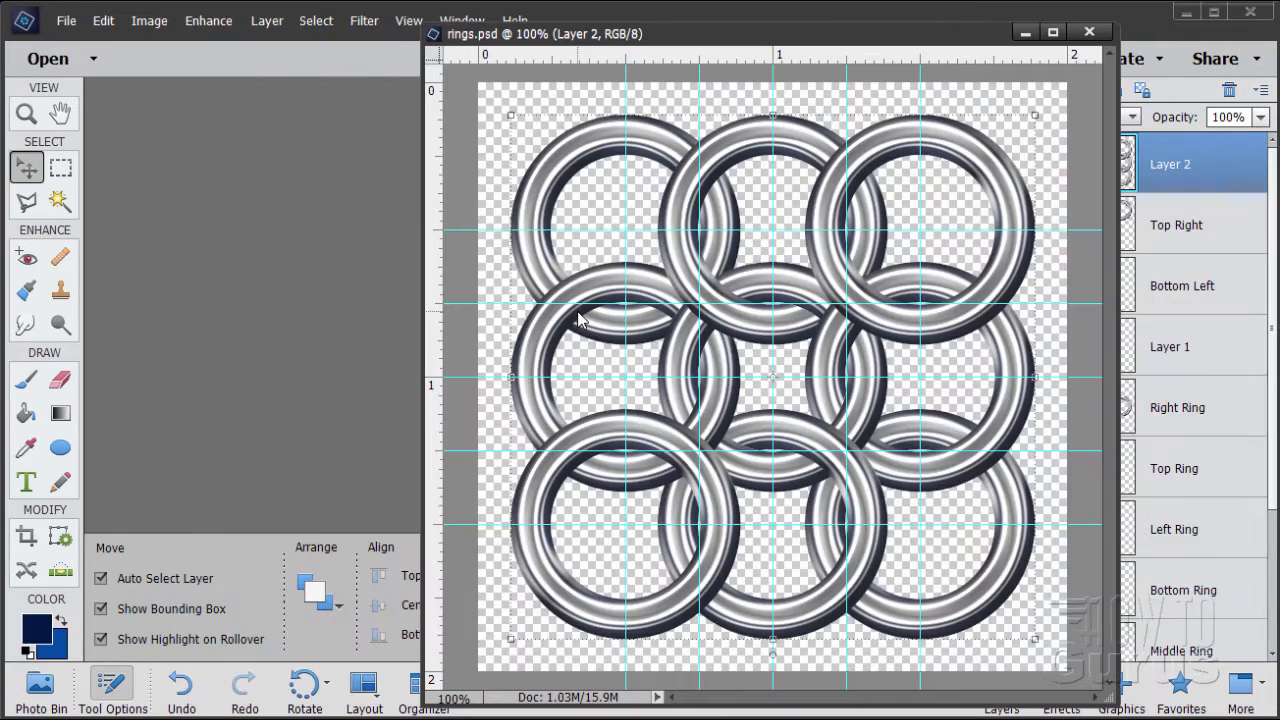
- Frame a crop area in rings.psd from the top-left ring's centre to the bottom-right ring's centre, and cancel it
{"action": "left_click_drag", "start_coordinate": [716, 34], "coordinate": [504, 27]}
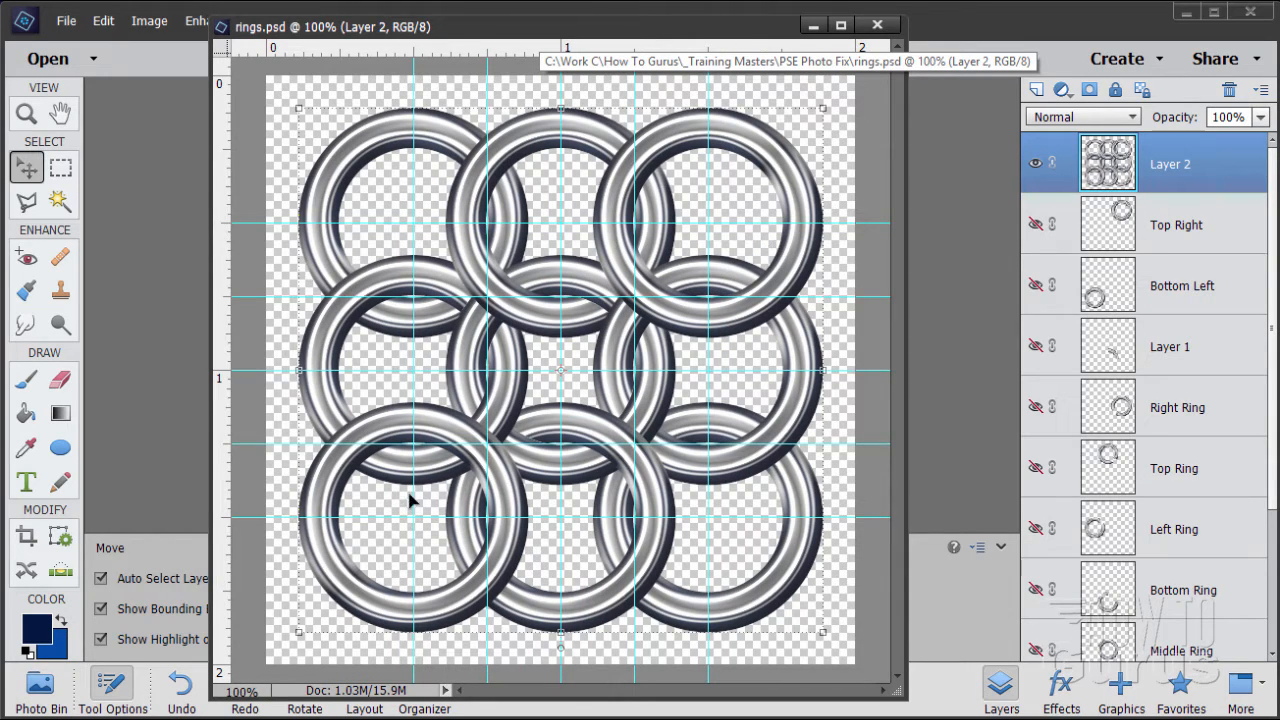
{"action": "left_click_drag", "start_coordinate": [511, 38], "coordinate": [597, 40]}
{"action": "left_click", "coordinate": [24, 538]}
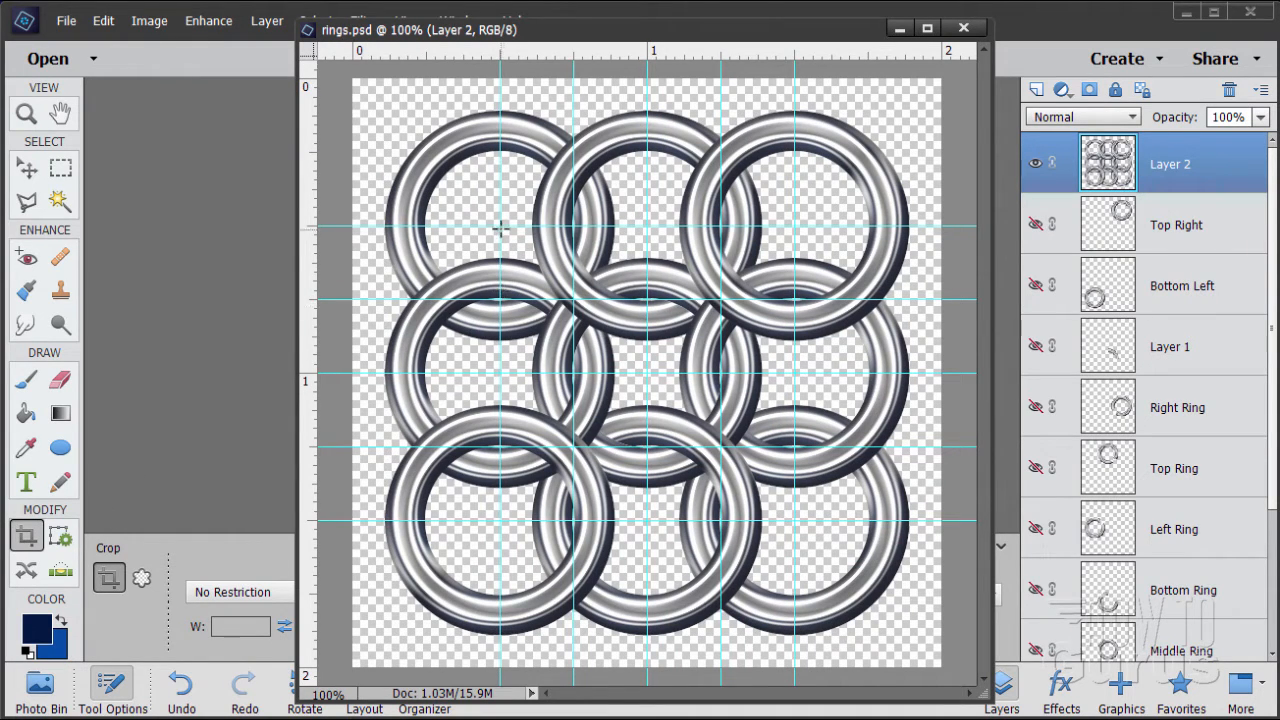
{"action": "left_click_drag", "start_coordinate": [510, 238], "coordinate": [793, 519]}
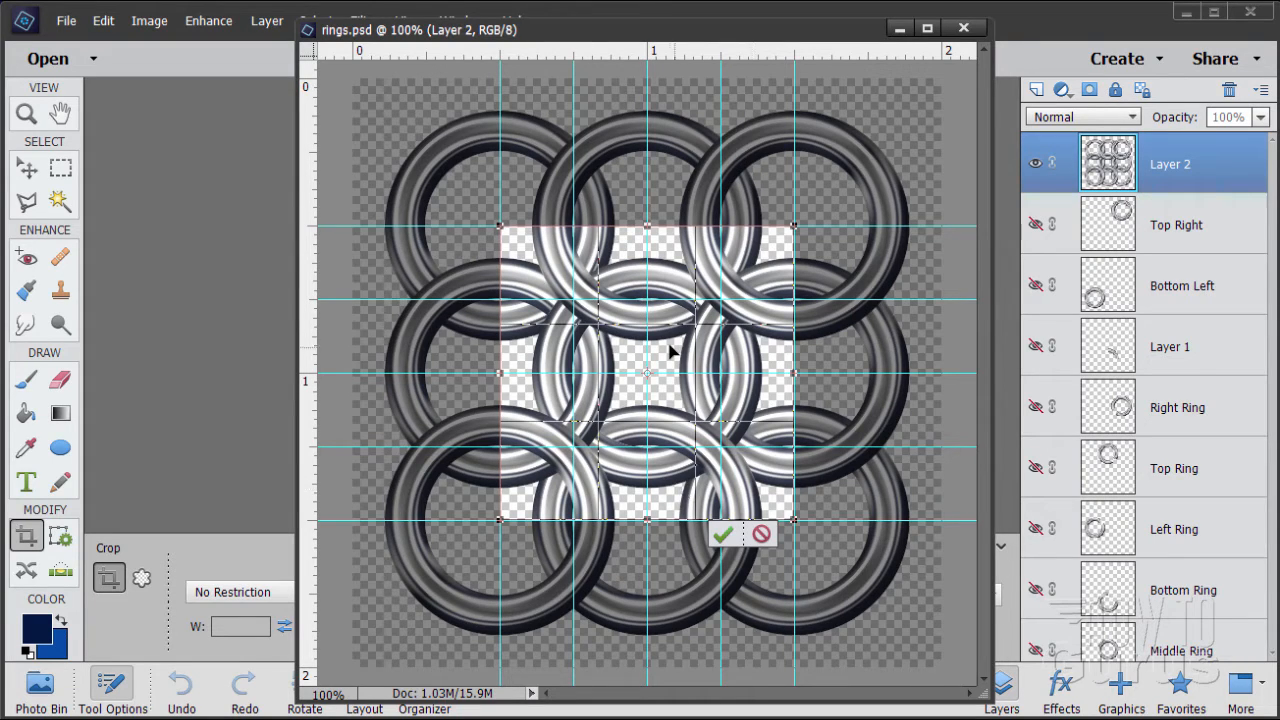
{"action": "left_click", "coordinate": [761, 533]}
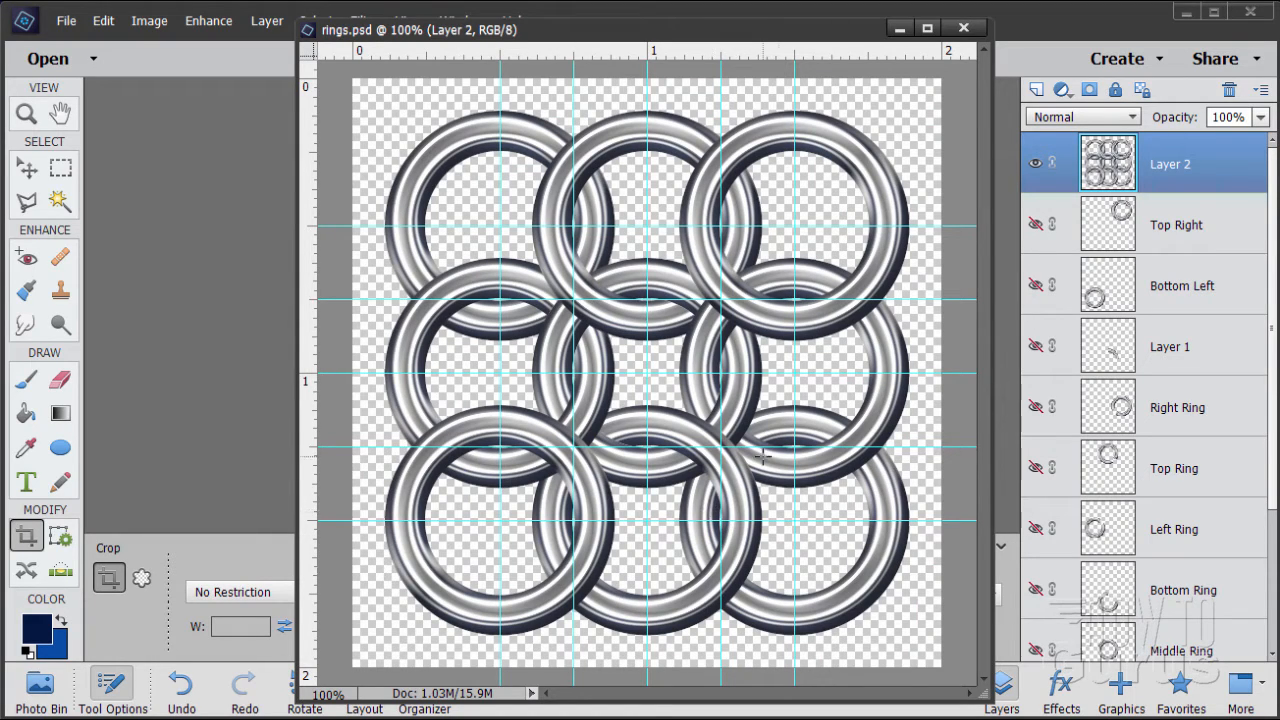
- Switch back to the Move tool and close rings.psd
{"action": "left_click", "coordinate": [27, 169]}
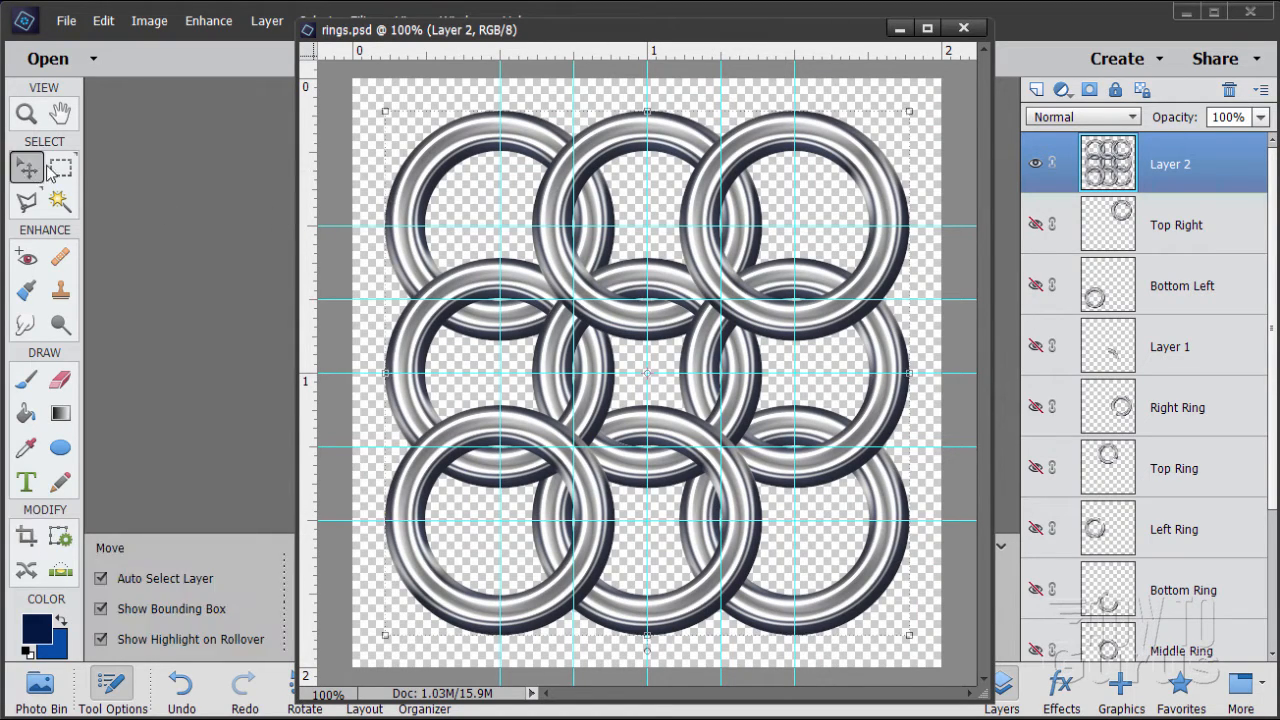
{"action": "left_click", "coordinate": [964, 29]}
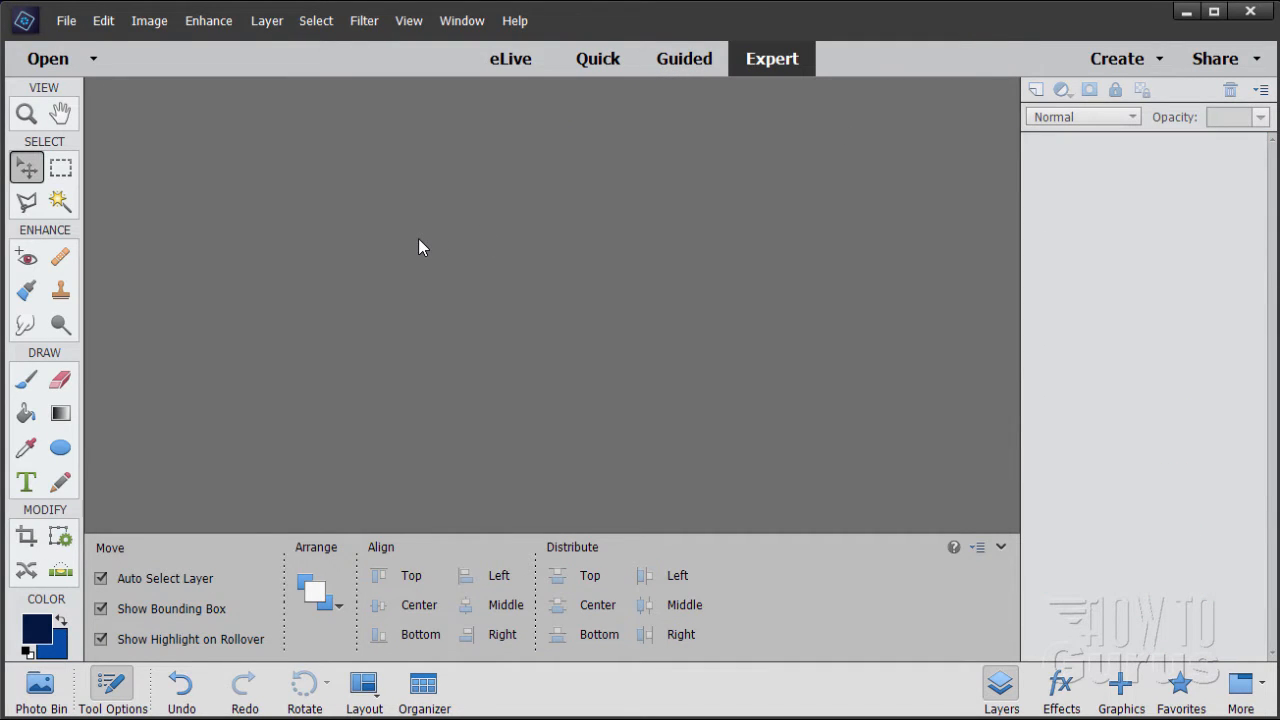
- Create a new blank file 2 inches wide and 2 inches high at 300 pixels/inch, RGB Color, with a white background
{"action": "left_click", "coordinate": [66, 22]}
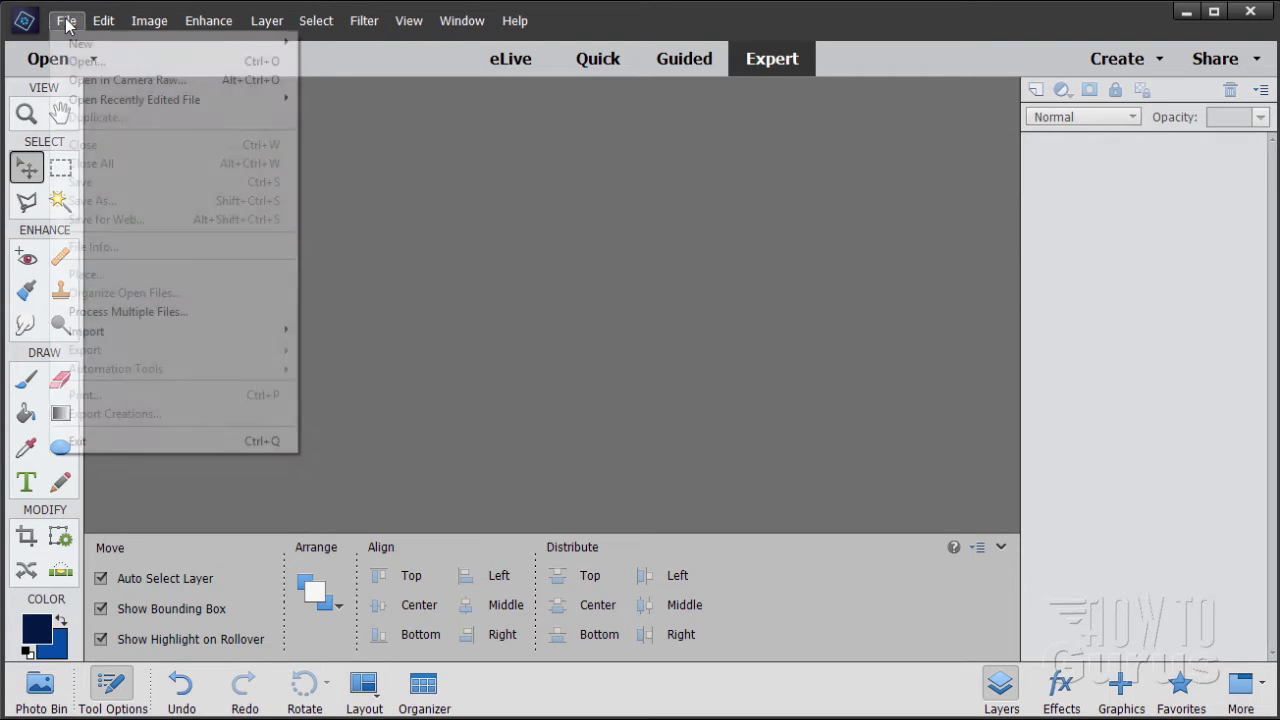
{"action": "mouse_move", "coordinate": [92, 45]}
{"action": "left_click", "coordinate": [301, 48]}
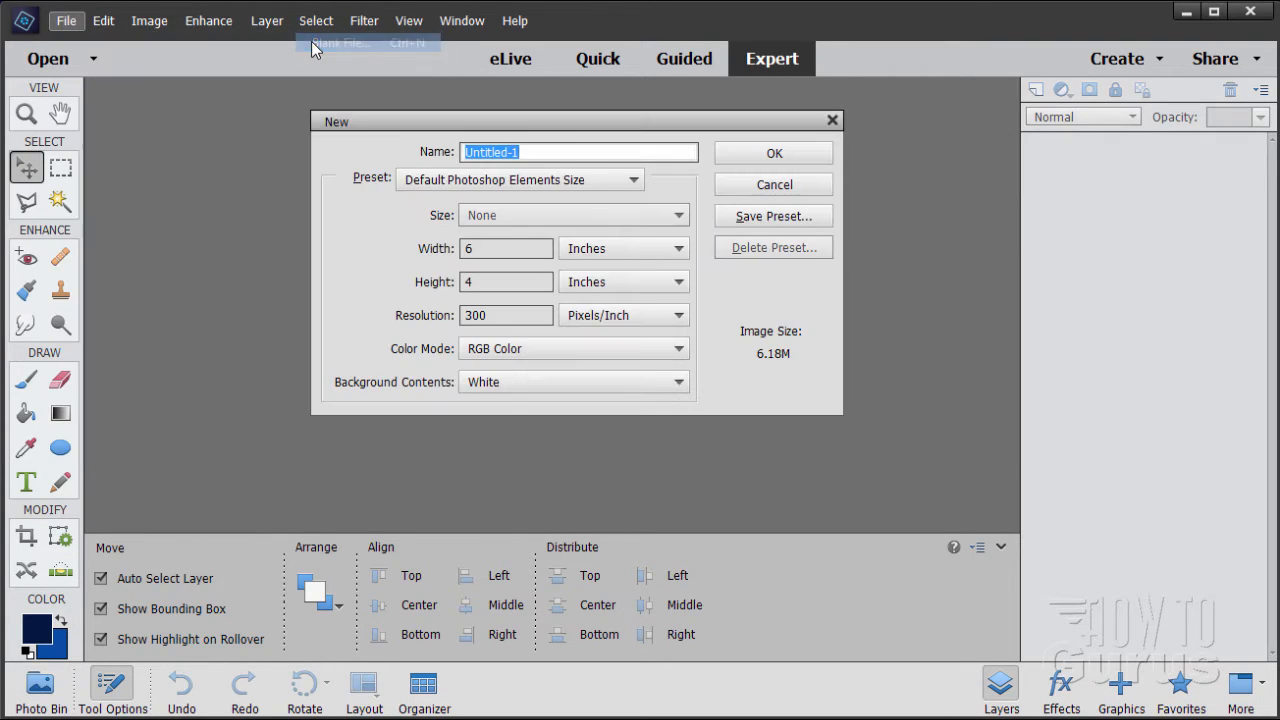
{"action": "left_click", "coordinate": [481, 249]}
{"action": "type", "text": "2"}
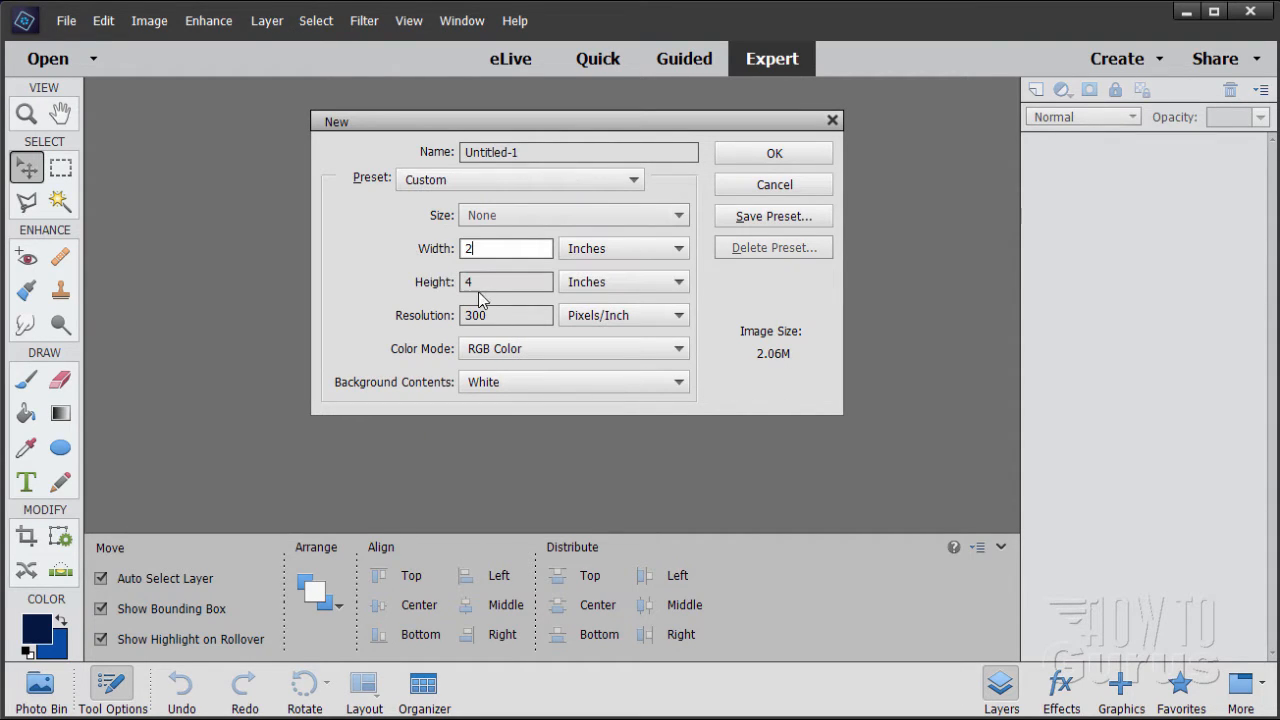
{"action": "left_click", "coordinate": [492, 282]}
{"action": "type", "text": "2"}
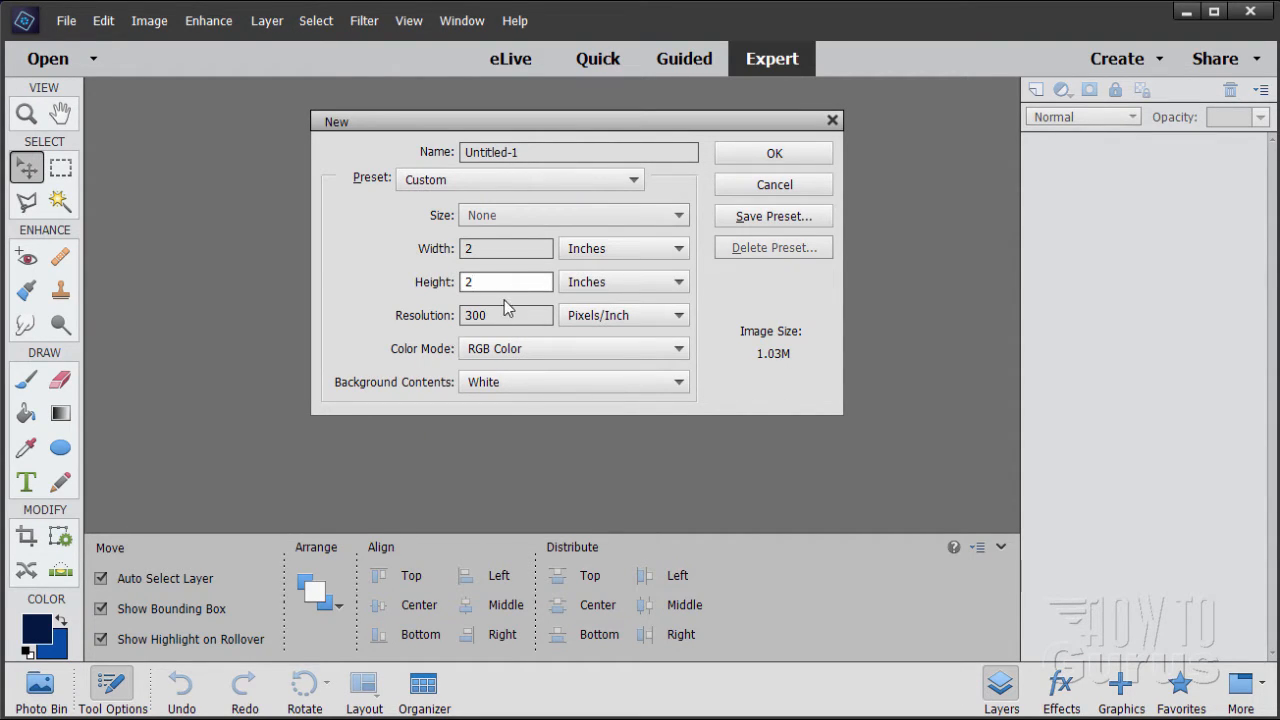
{"action": "left_click", "coordinate": [784, 158]}
- Reposition the new document's window and enlarge it so the whole canvas shows with grey space around it
{"action": "left_click_drag", "start_coordinate": [372, 100], "coordinate": [625, 124]}
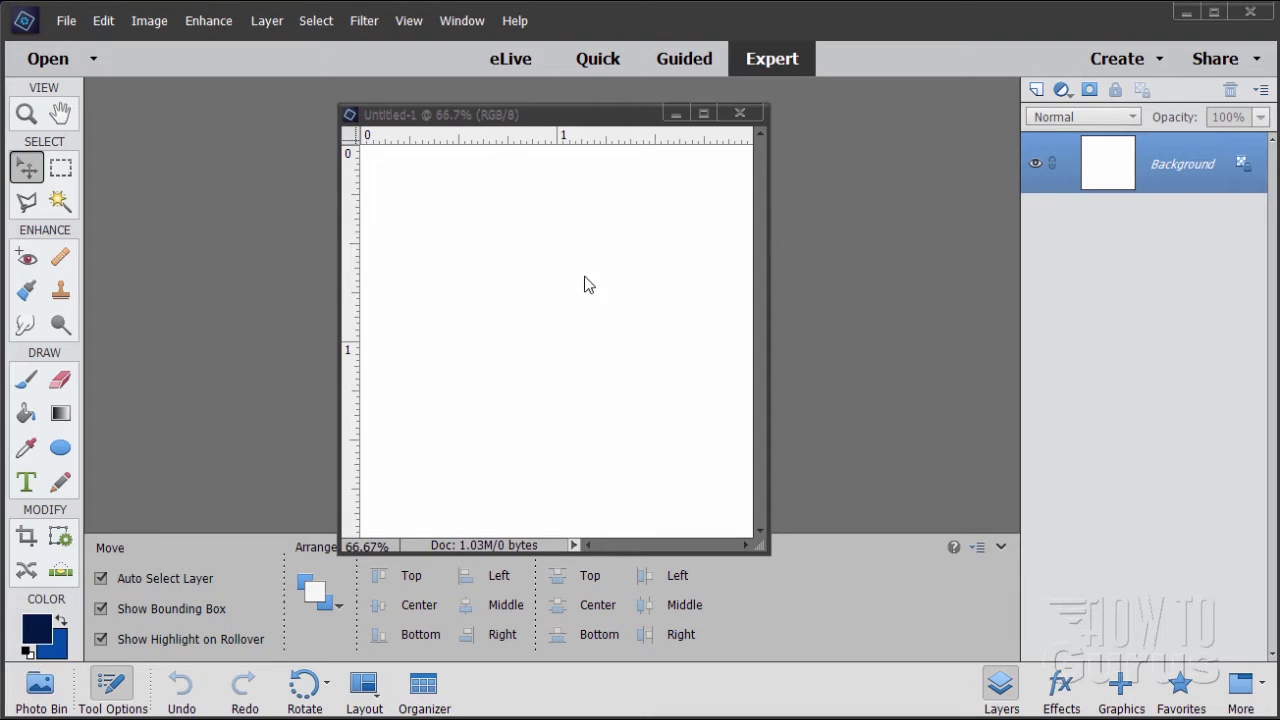
{"action": "left_click_drag", "start_coordinate": [538, 118], "coordinate": [516, 102]}
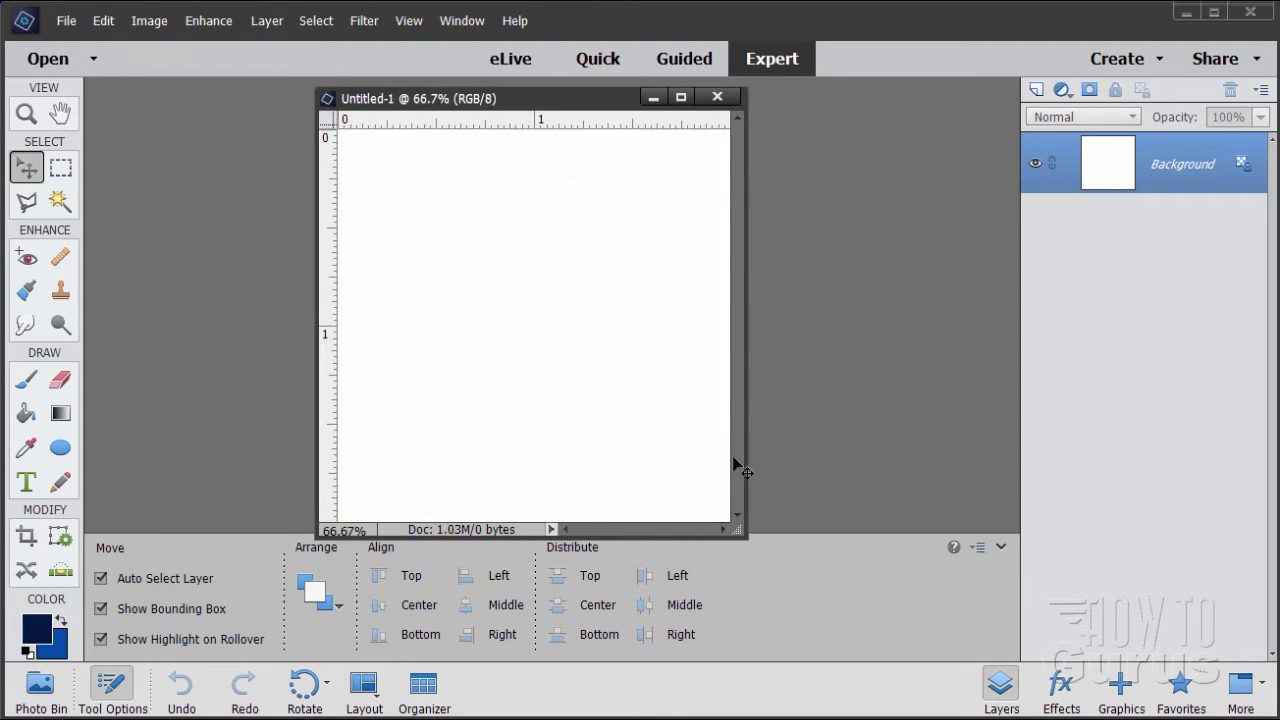
{"action": "left_click_drag", "start_coordinate": [740, 532], "coordinate": [880, 626]}
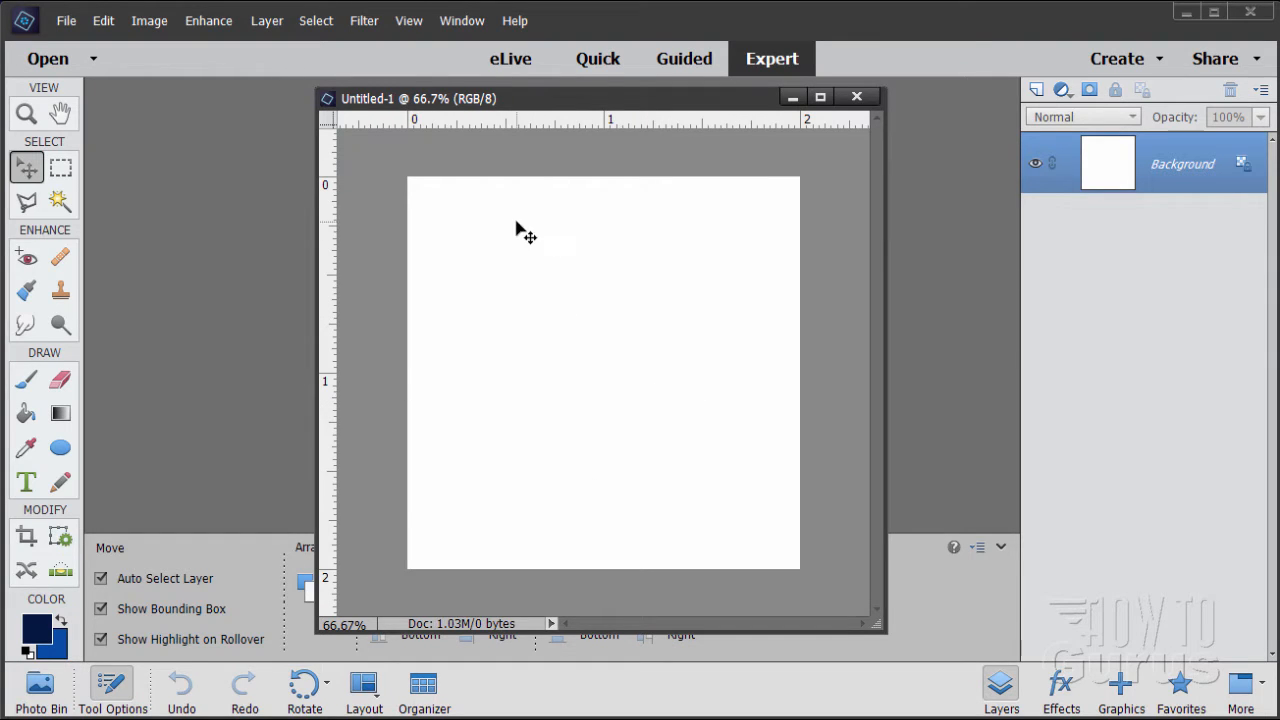
- Add a horizontal guide at the 1 in position
{"action": "left_click", "coordinate": [408, 21]}
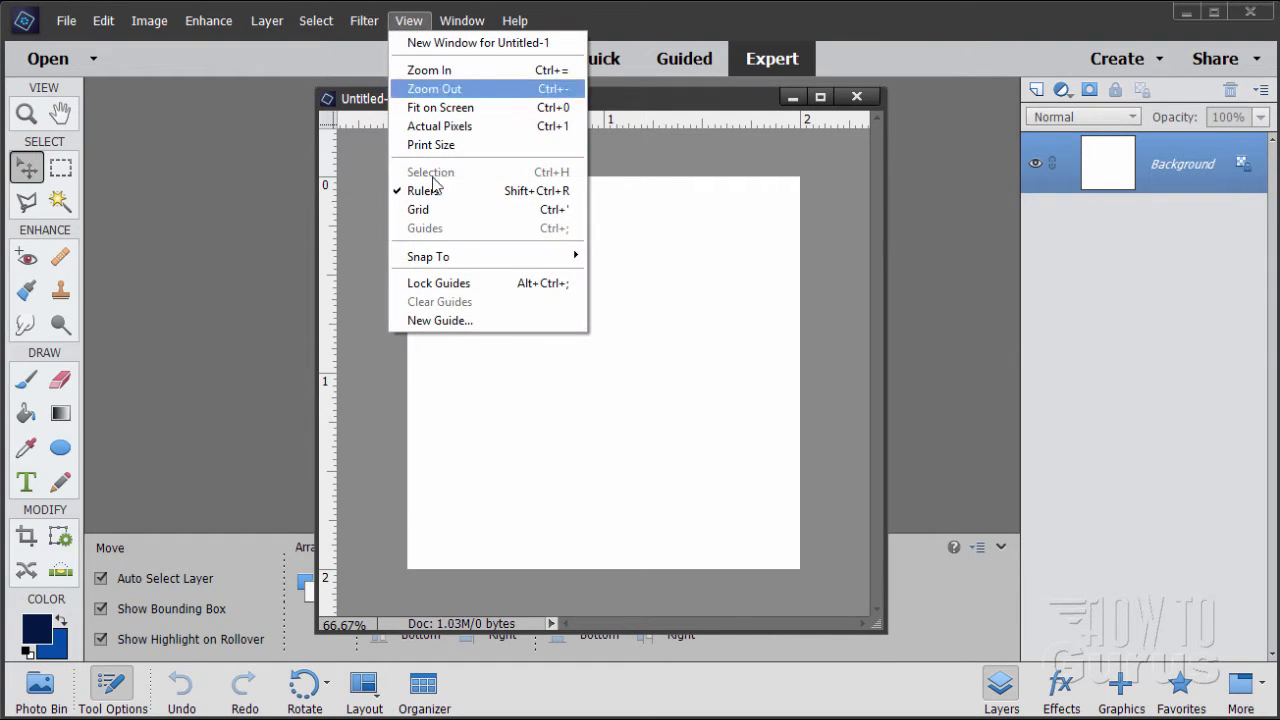
{"action": "left_click", "coordinate": [450, 321]}
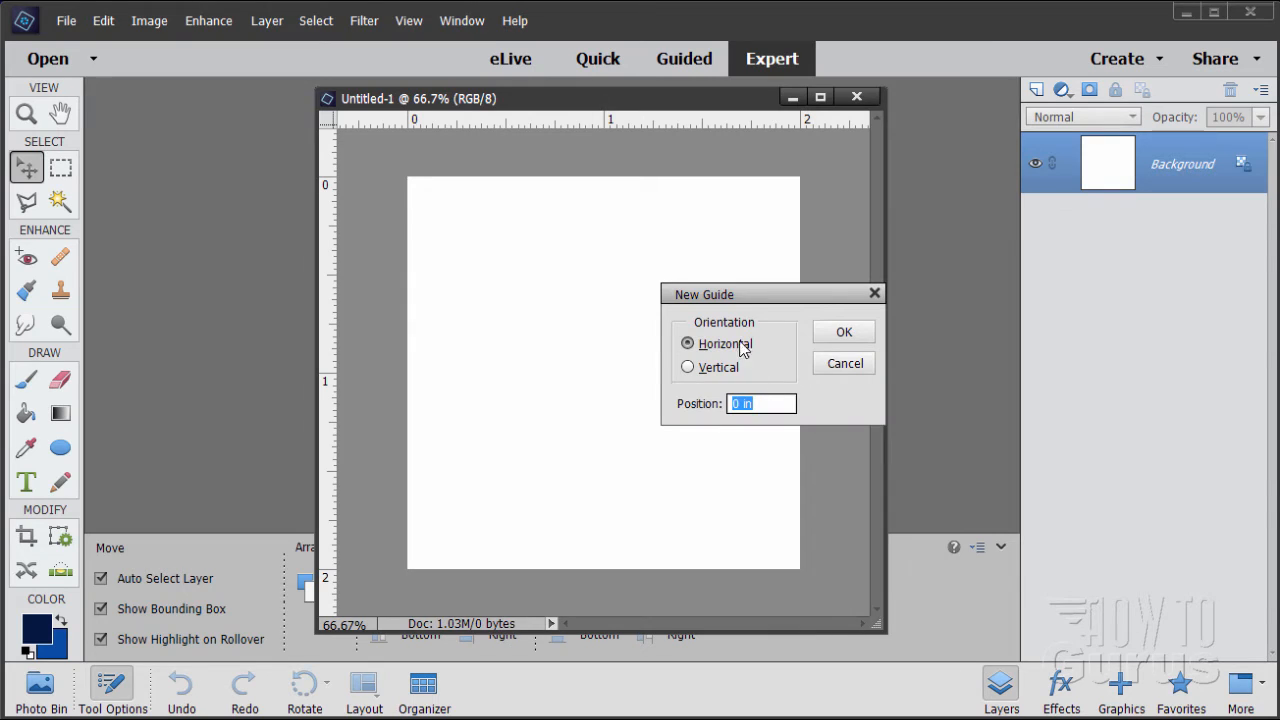
{"action": "type", "text": "1"}
{"action": "left_click", "coordinate": [846, 331]}
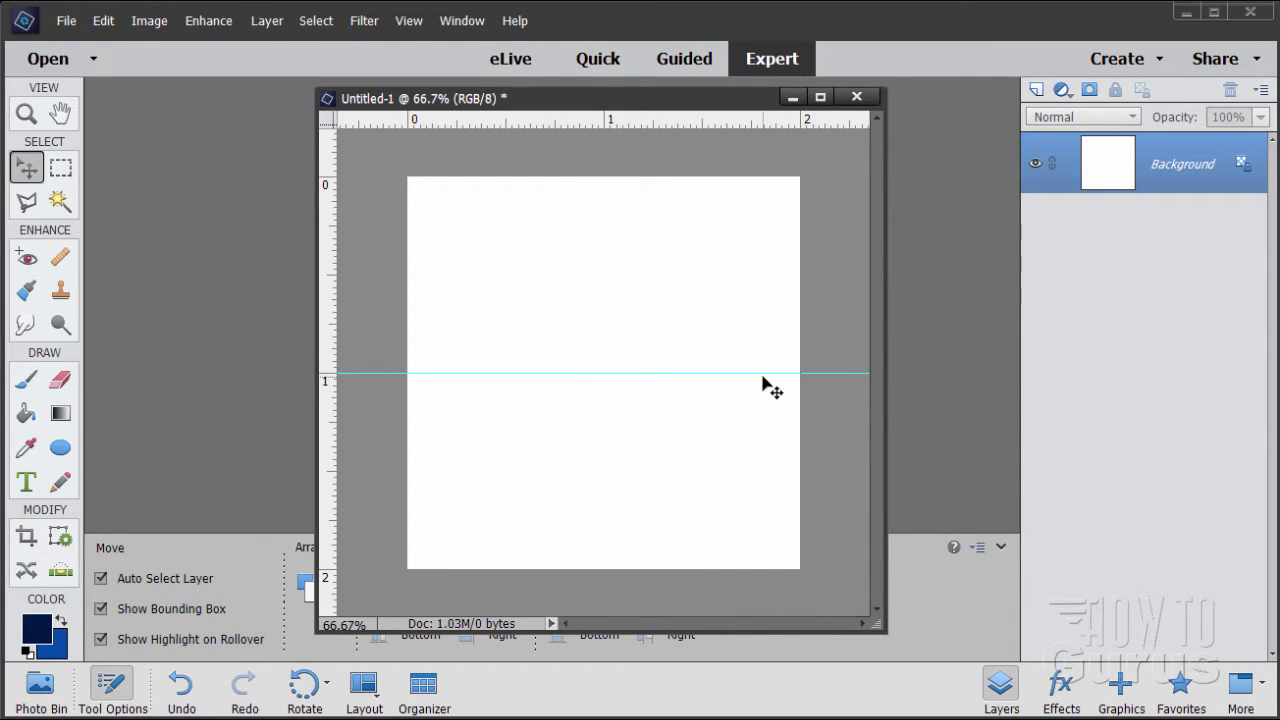
- Add a vertical guide at the 1 in position so the guides cross at the canvas centre
{"action": "left_click", "coordinate": [417, 22]}
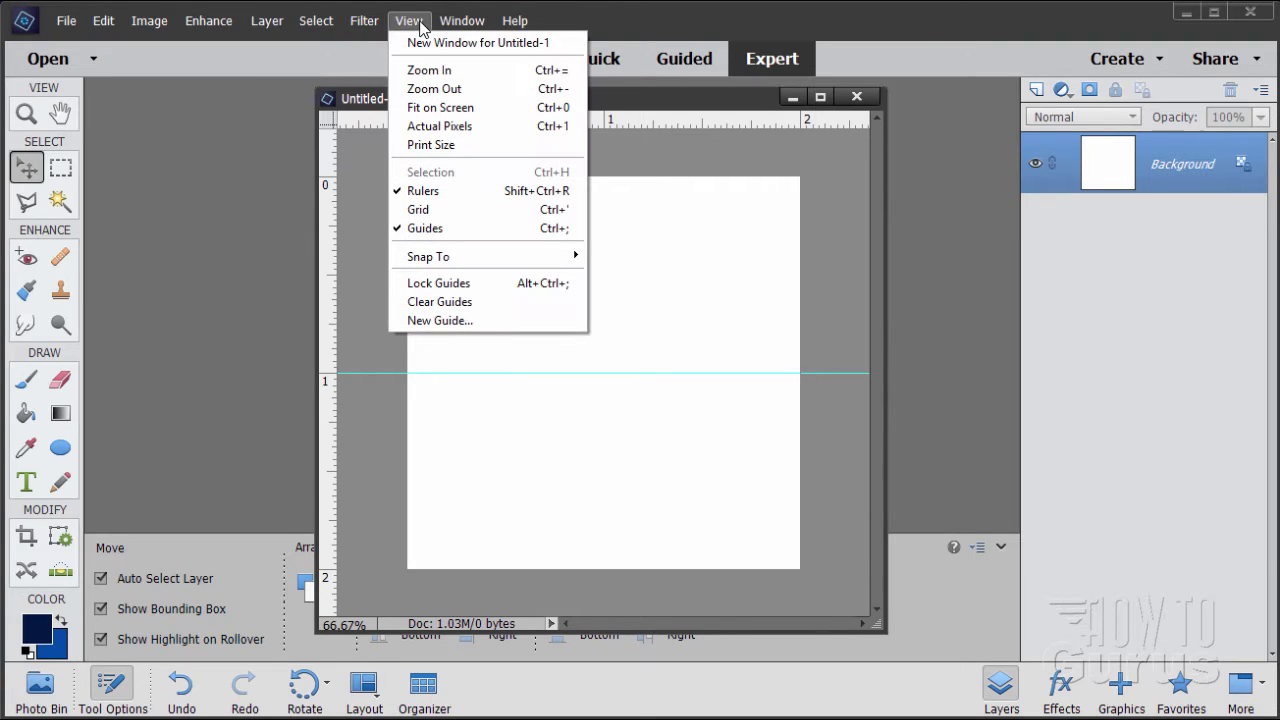
{"action": "left_click", "coordinate": [436, 320]}
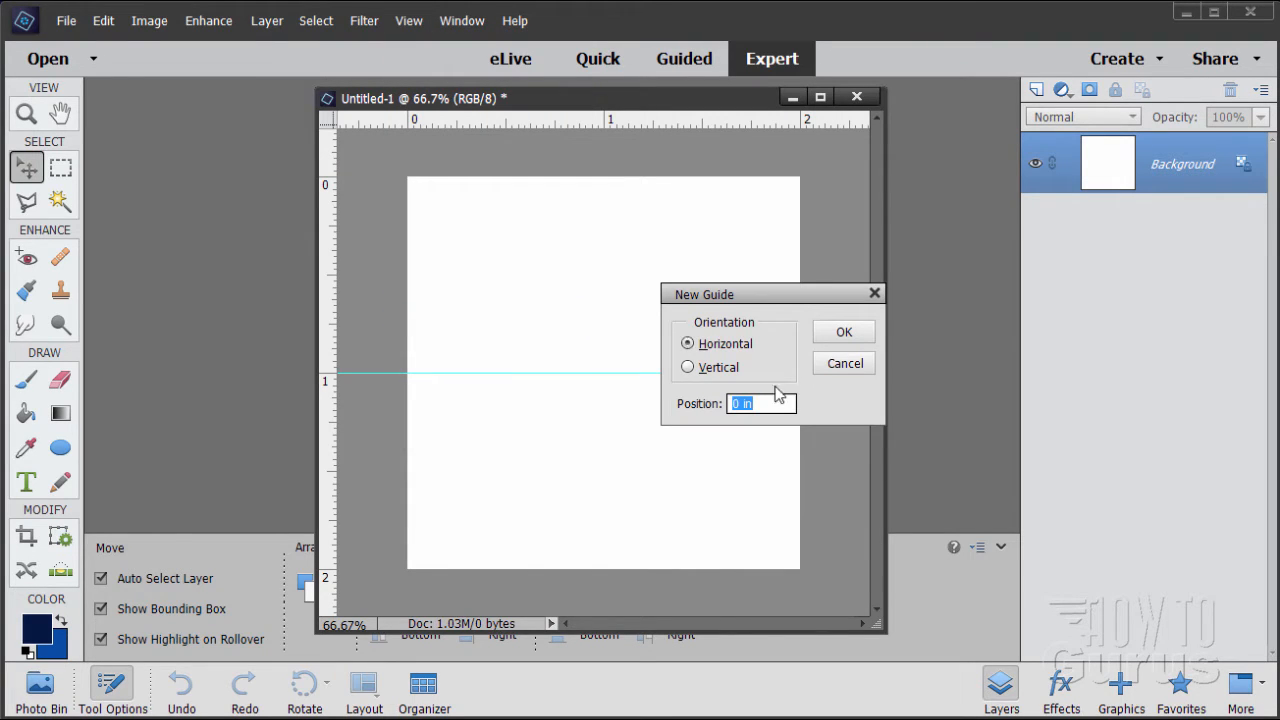
{"action": "left_click", "coordinate": [688, 368]}
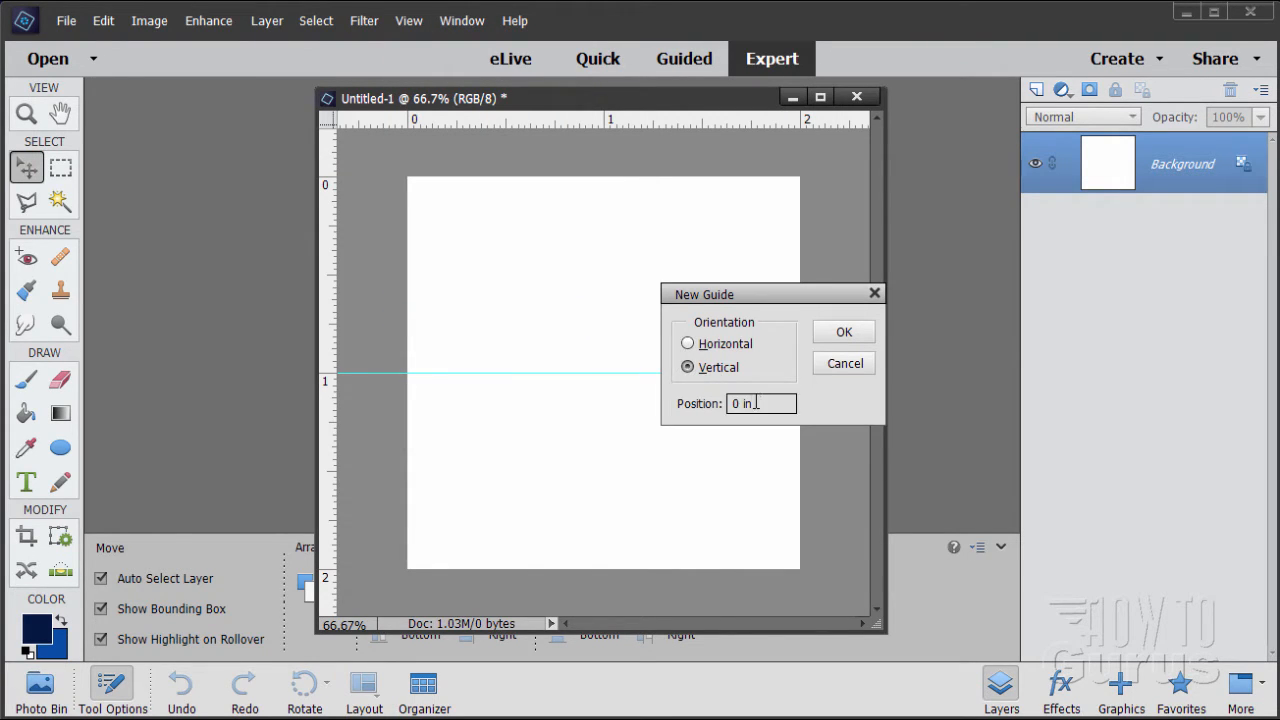
{"action": "key", "text": "Tab"}
{"action": "type", "text": "1"}
{"action": "left_click", "coordinate": [843, 334]}
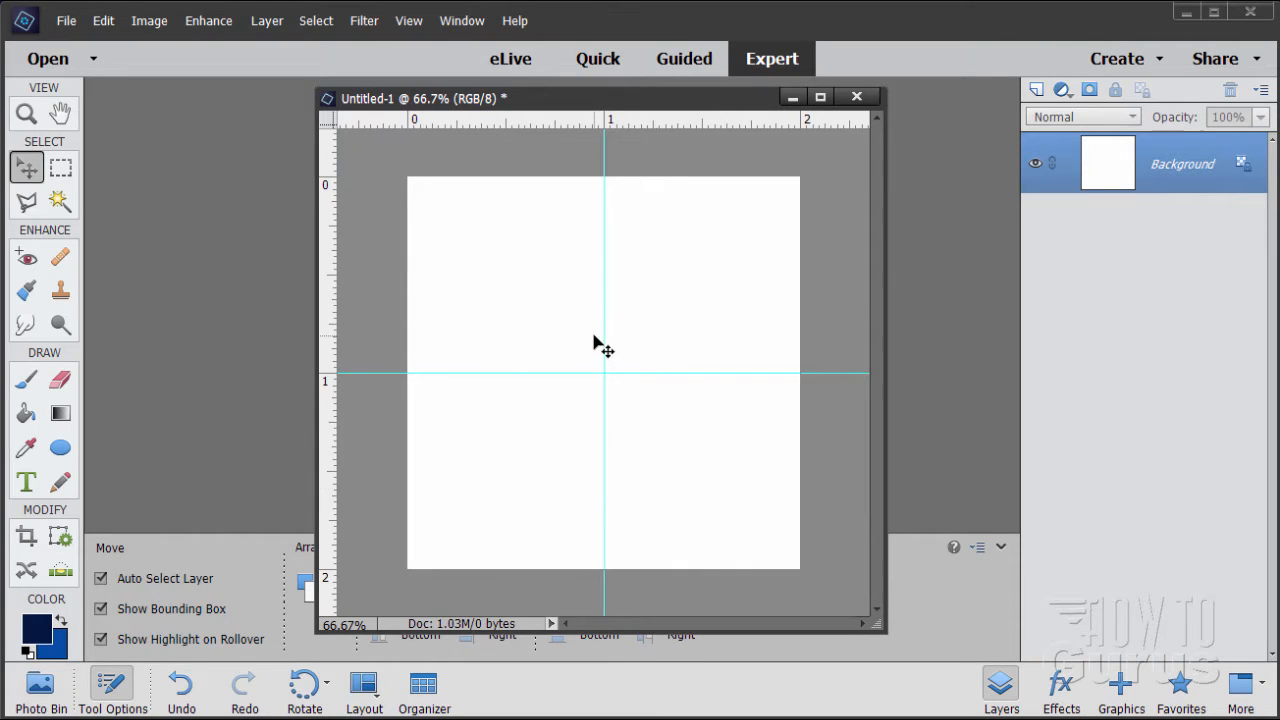
- Add a horizontal guide at the .5 in position
{"action": "left_click", "coordinate": [410, 20]}
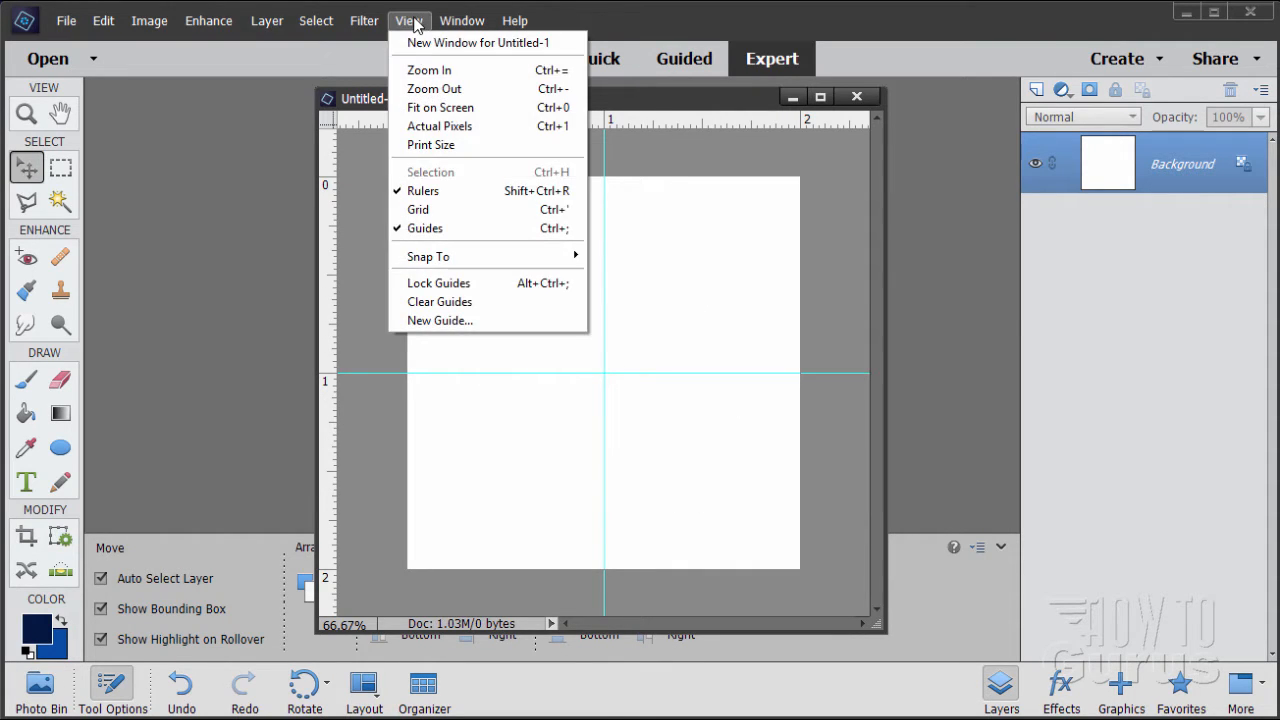
{"action": "left_click", "coordinate": [457, 322]}
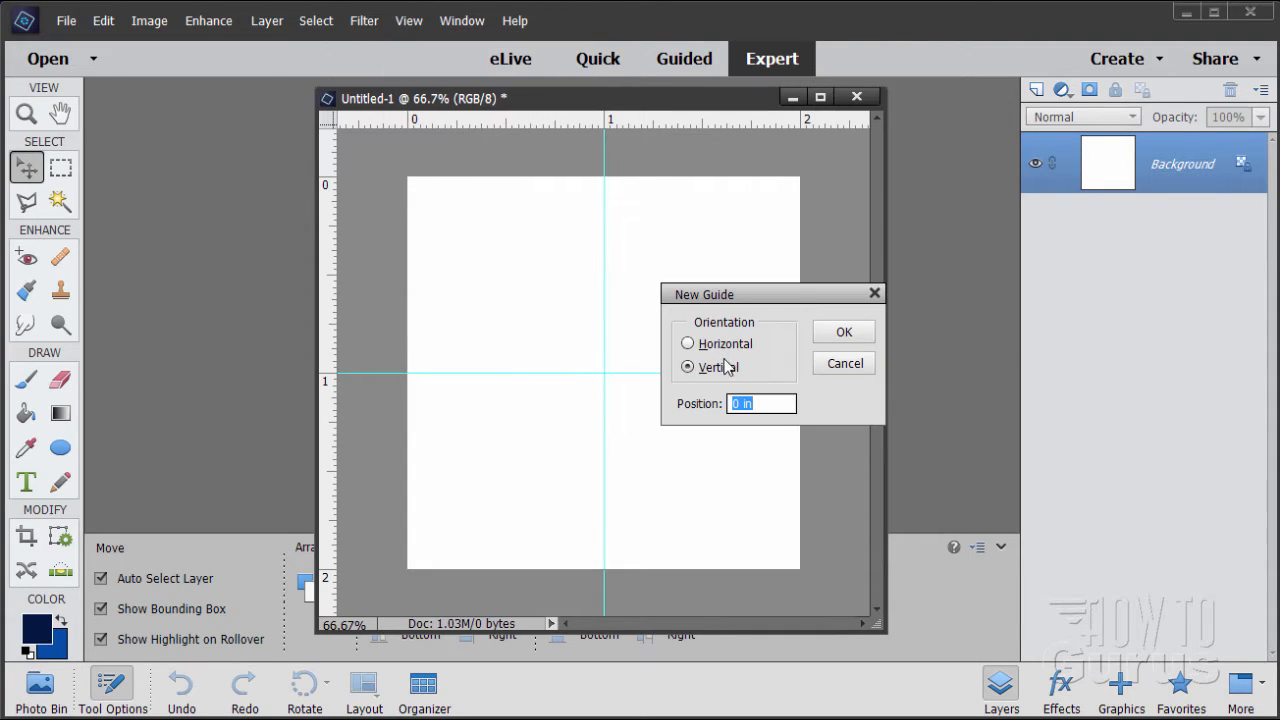
{"action": "left_click", "coordinate": [687, 345]}
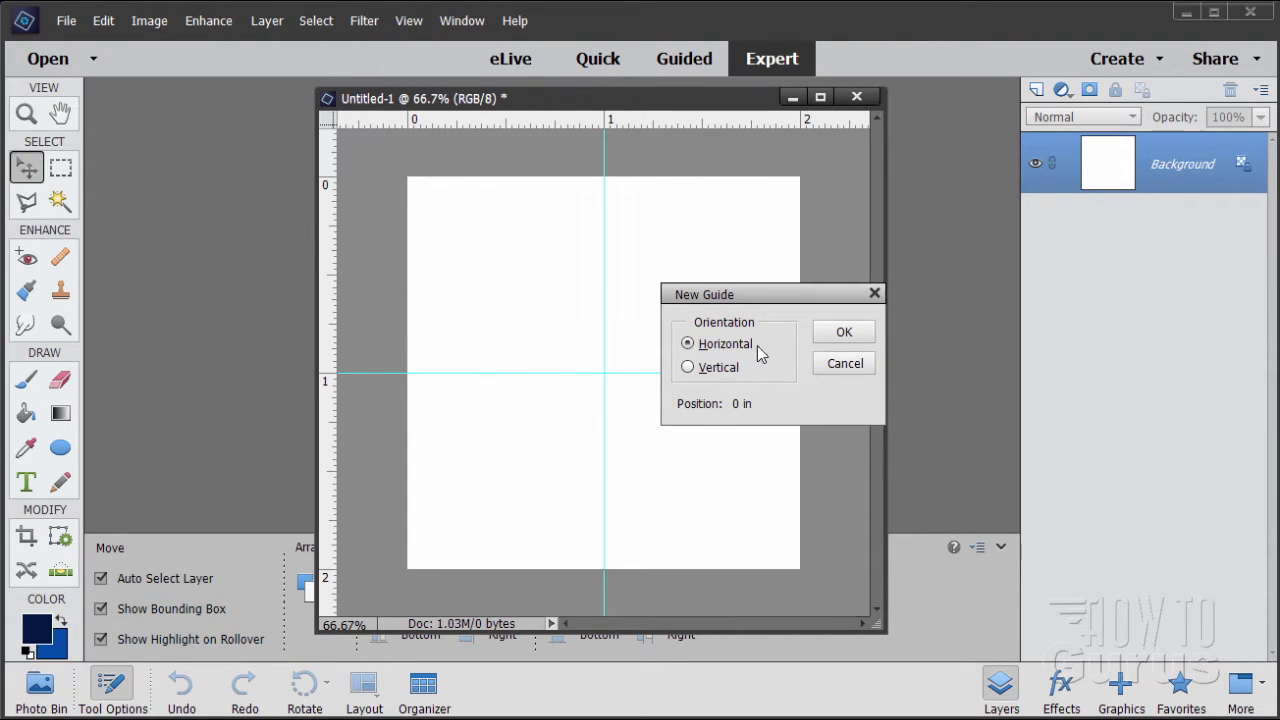
{"action": "left_click", "coordinate": [758, 404]}
{"action": "left_click_drag", "start_coordinate": [761, 404], "coordinate": [707, 412]}
{"action": "type", "text": "."}
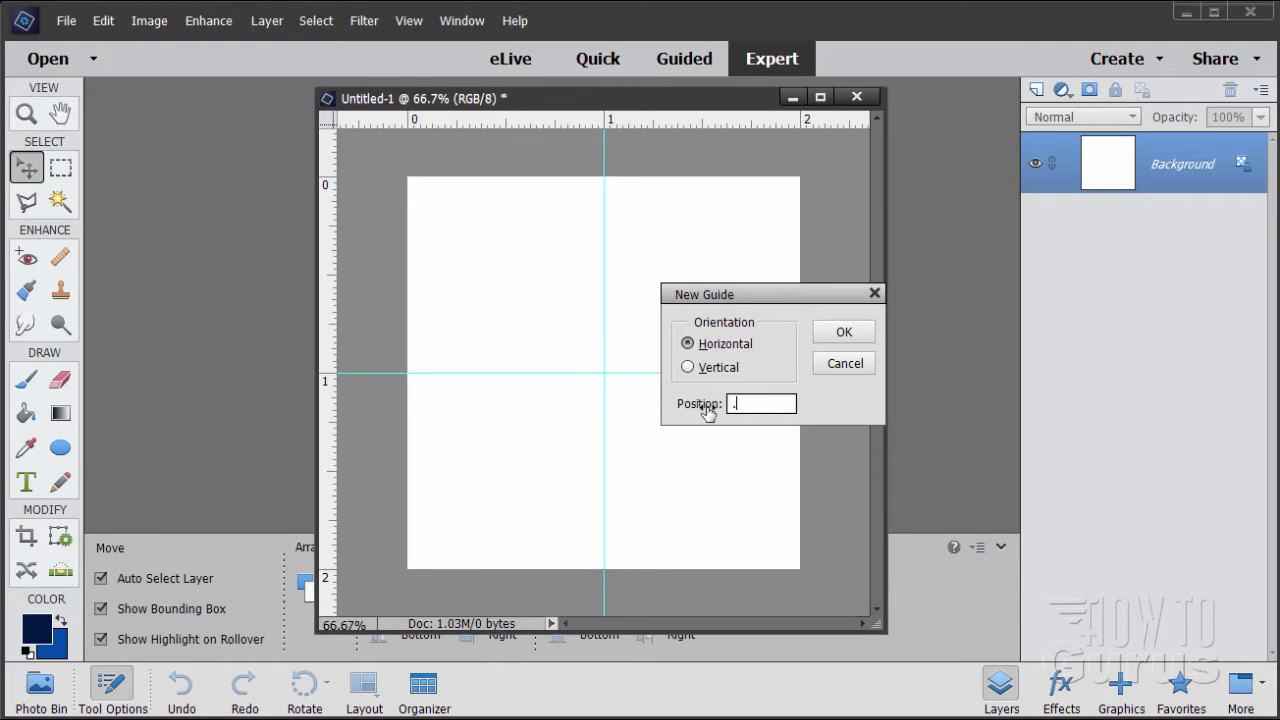
{"action": "type", "text": "5"}
{"action": "left_click", "coordinate": [845, 334]}
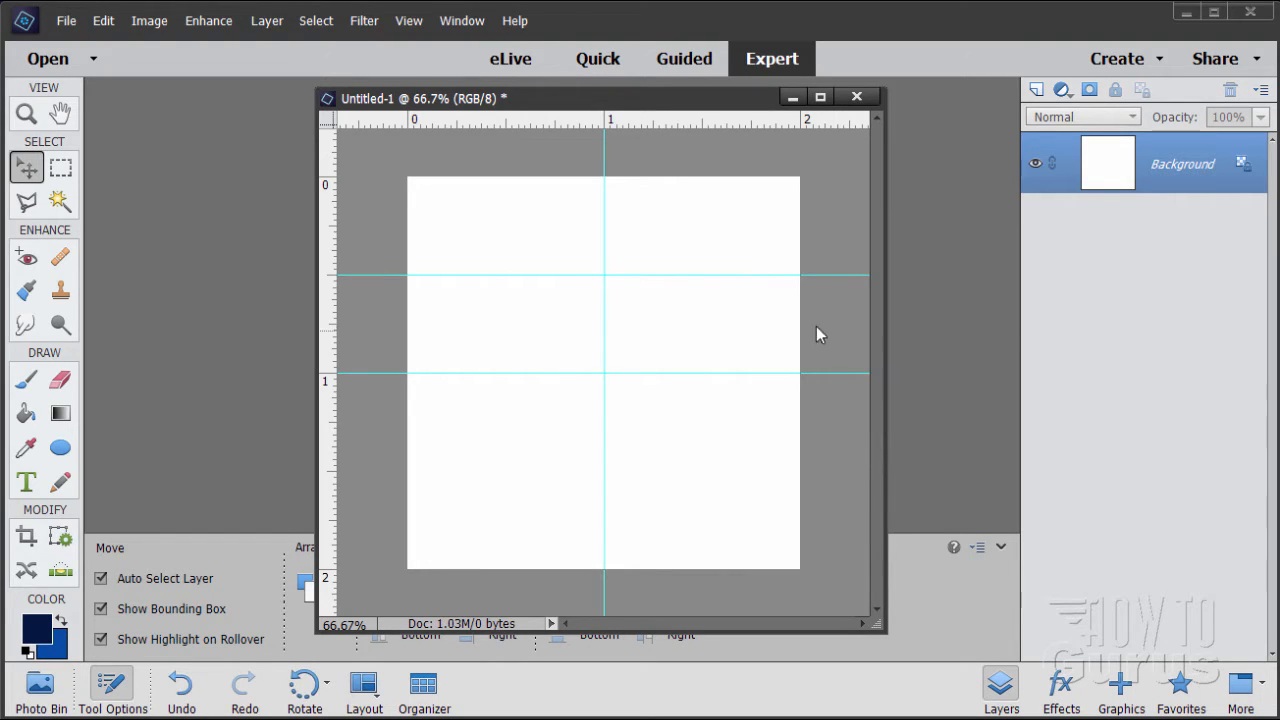
- Add a horizontal guide at the .75 in position, midway between the two existing horizontal guides
{"action": "left_click", "coordinate": [408, 21]}
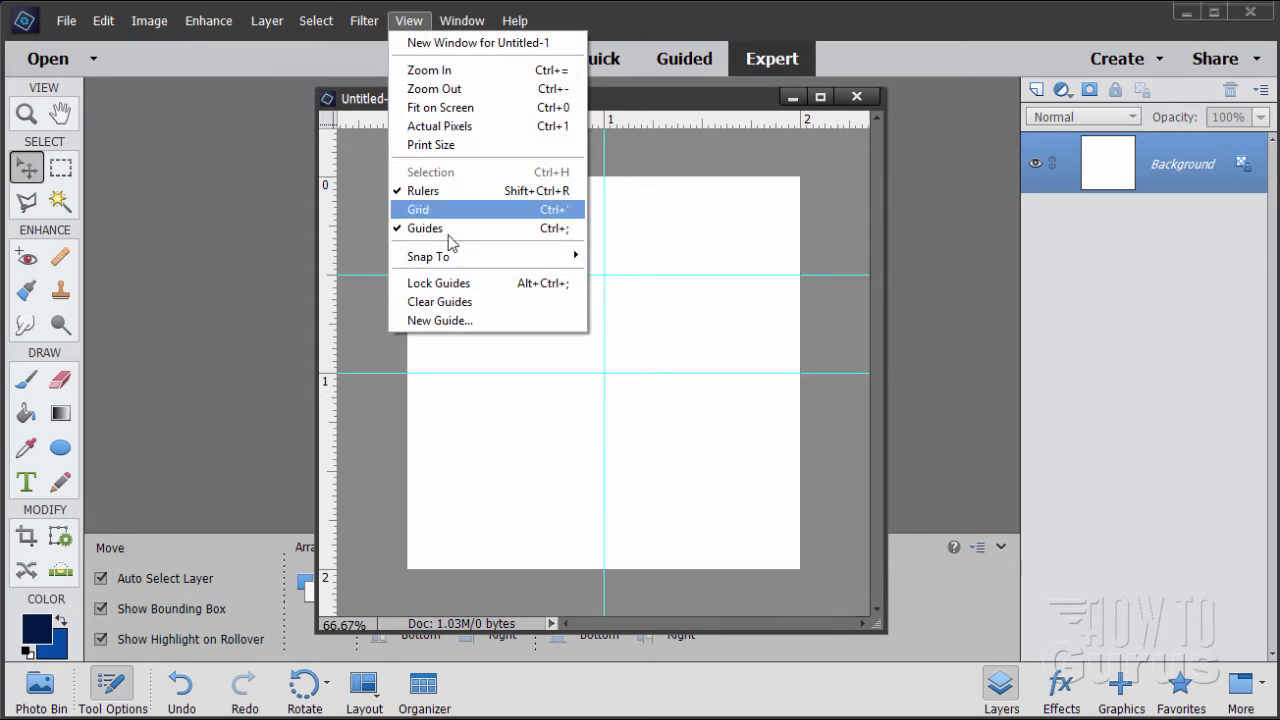
{"action": "left_click", "coordinate": [460, 320]}
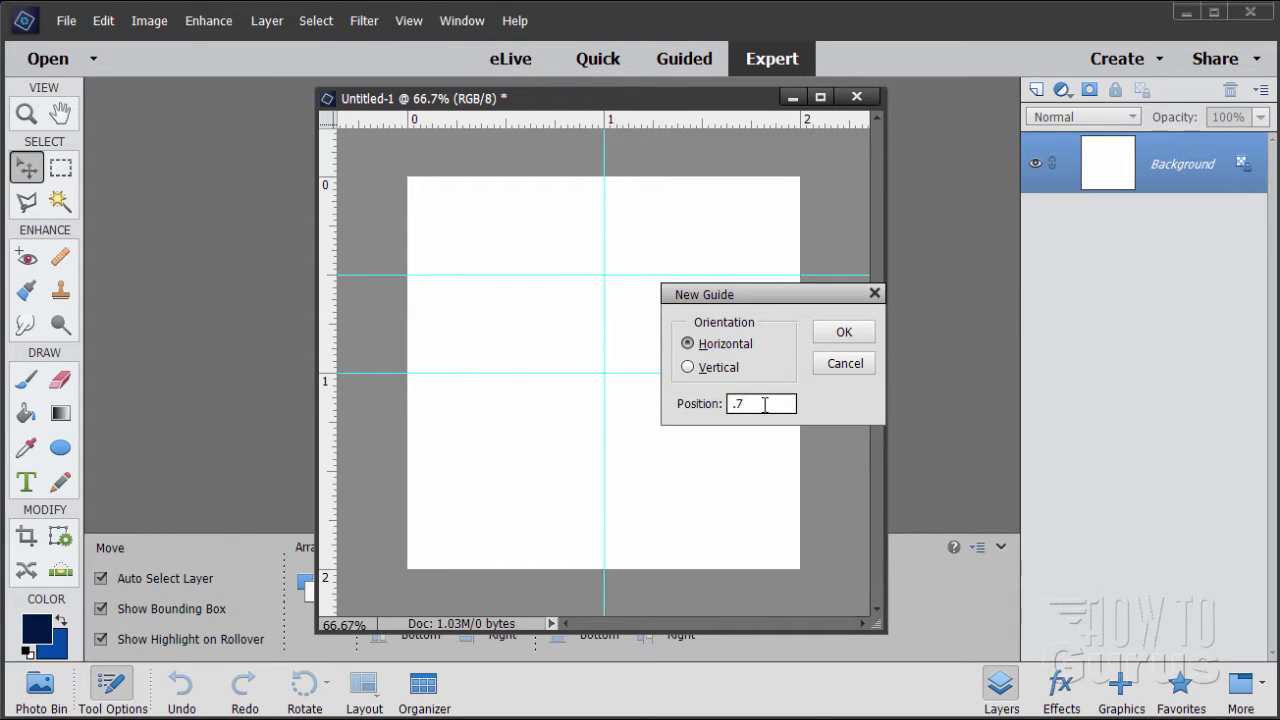
{"action": "left_click", "coordinate": [844, 332]}
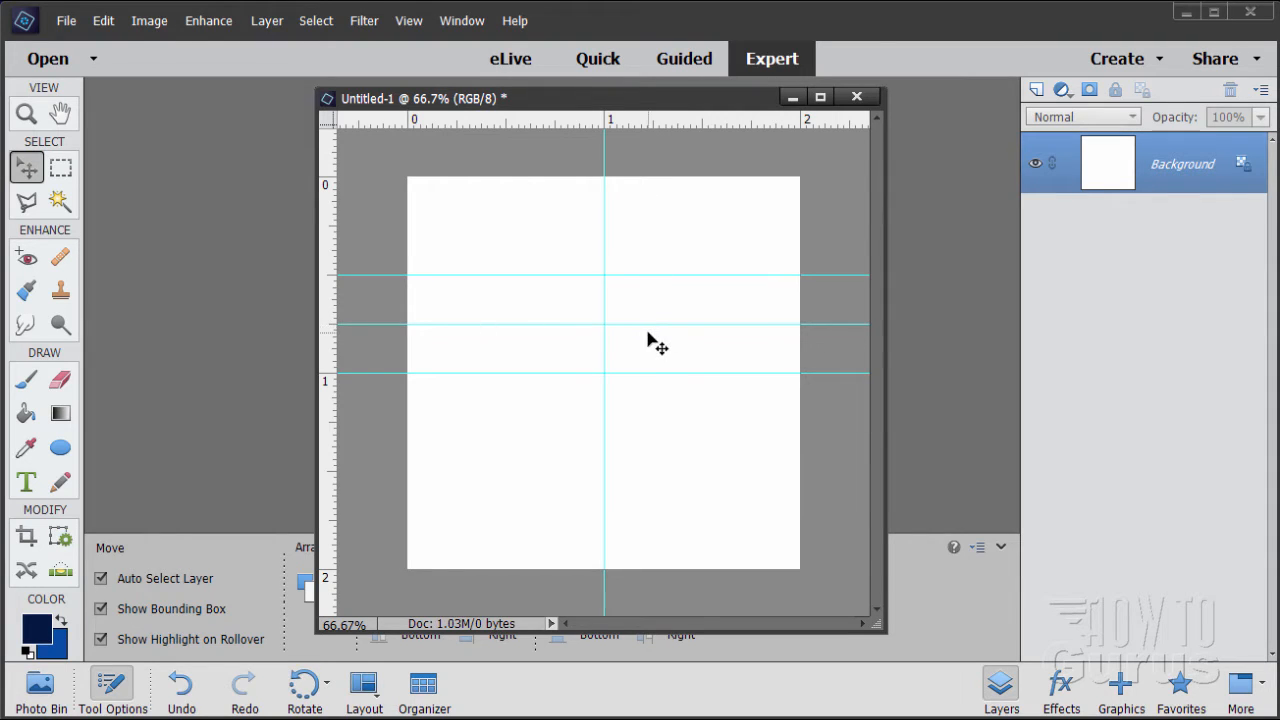
- Add two more horizontal guides below the canvas centre, at the 1.25 in and 1.5 in positions
{"action": "left_click", "coordinate": [408, 21]}
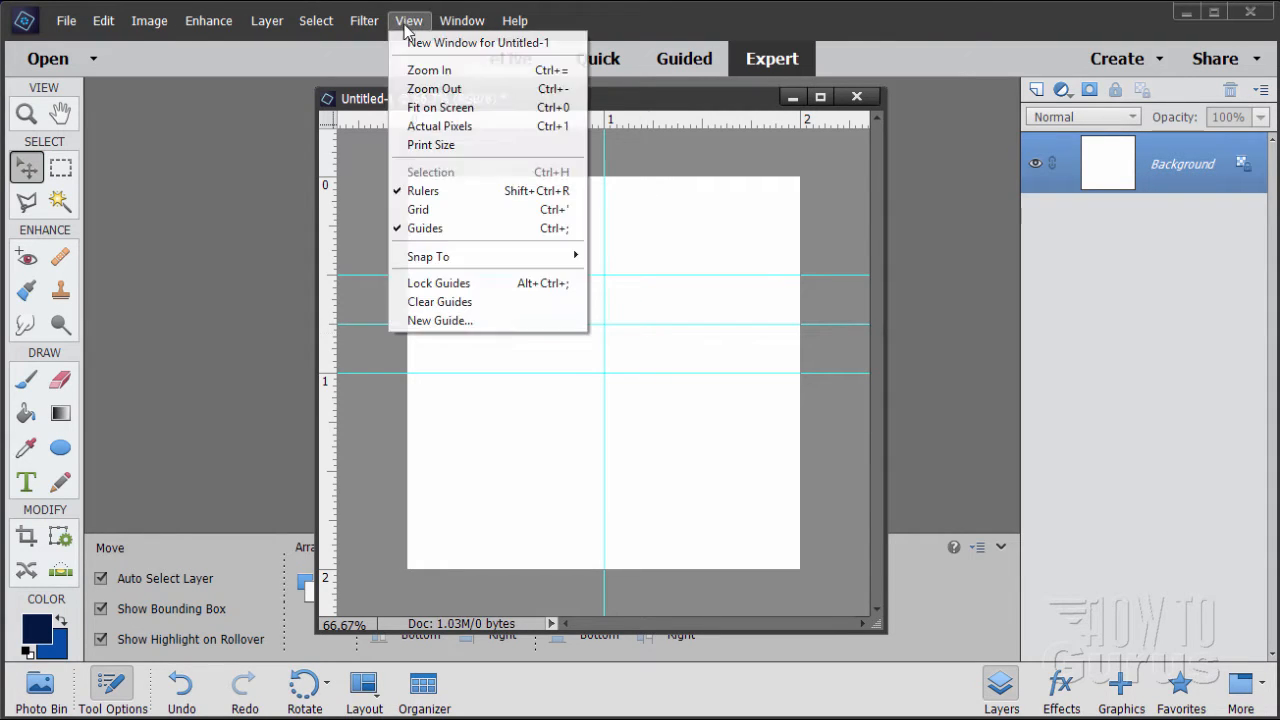
{"action": "left_click", "coordinate": [449, 322]}
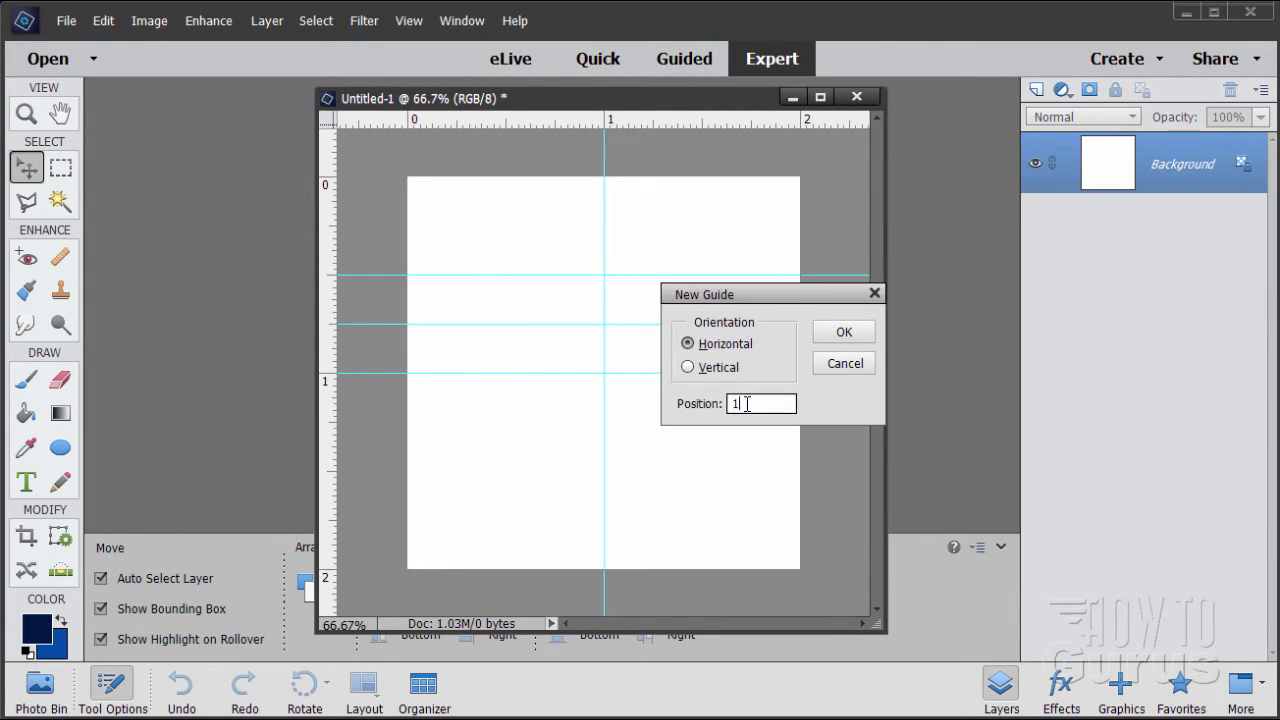
{"action": "left_click", "coordinate": [845, 333]}
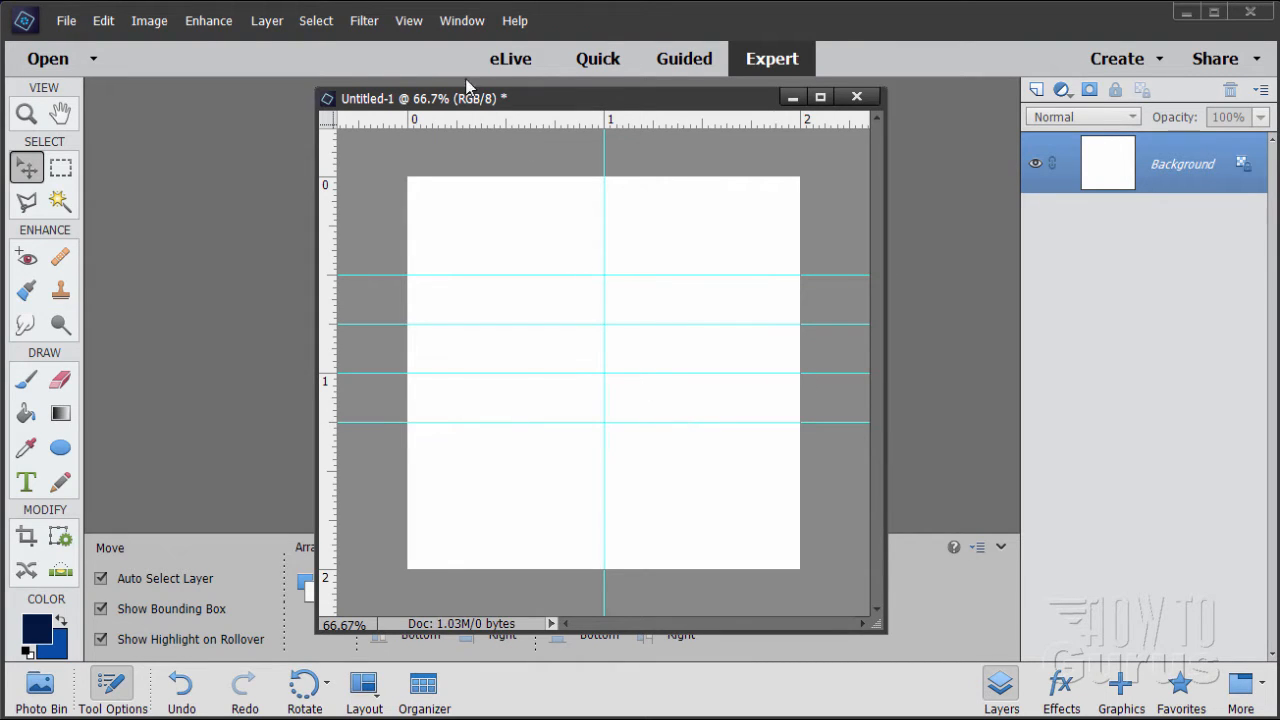
{"action": "left_click", "coordinate": [408, 21]}
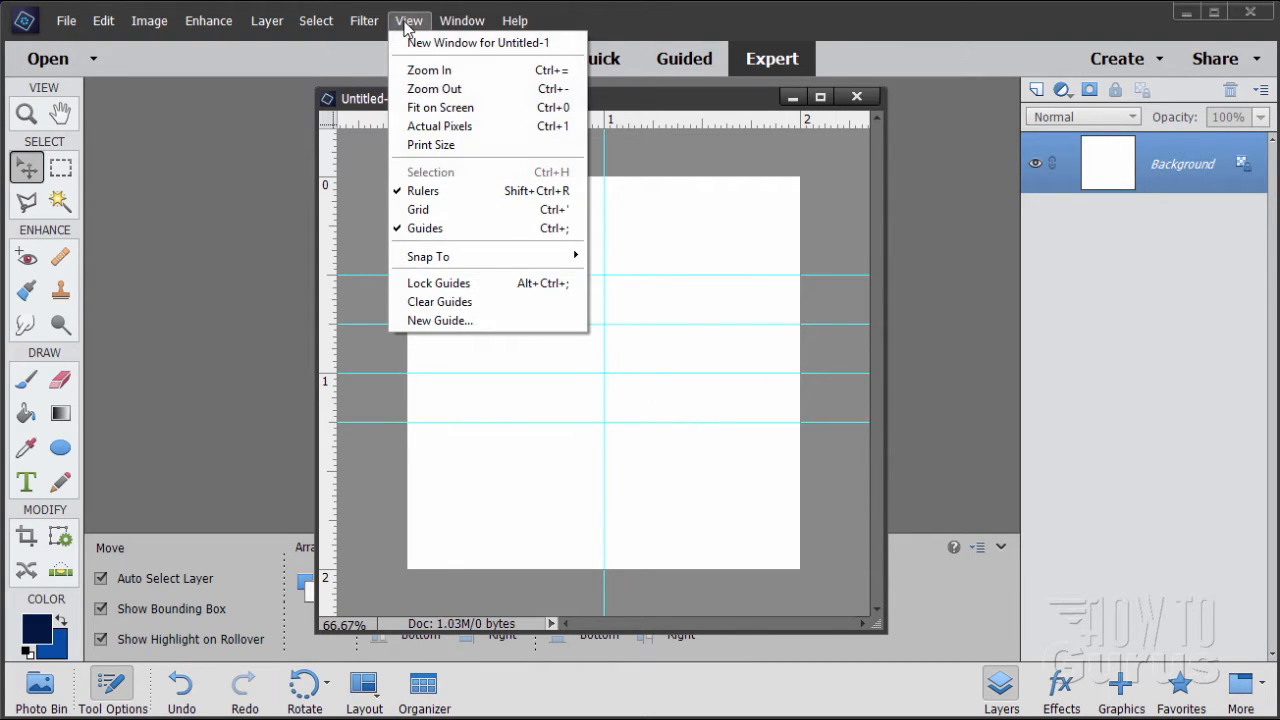
{"action": "left_click", "coordinate": [472, 320]}
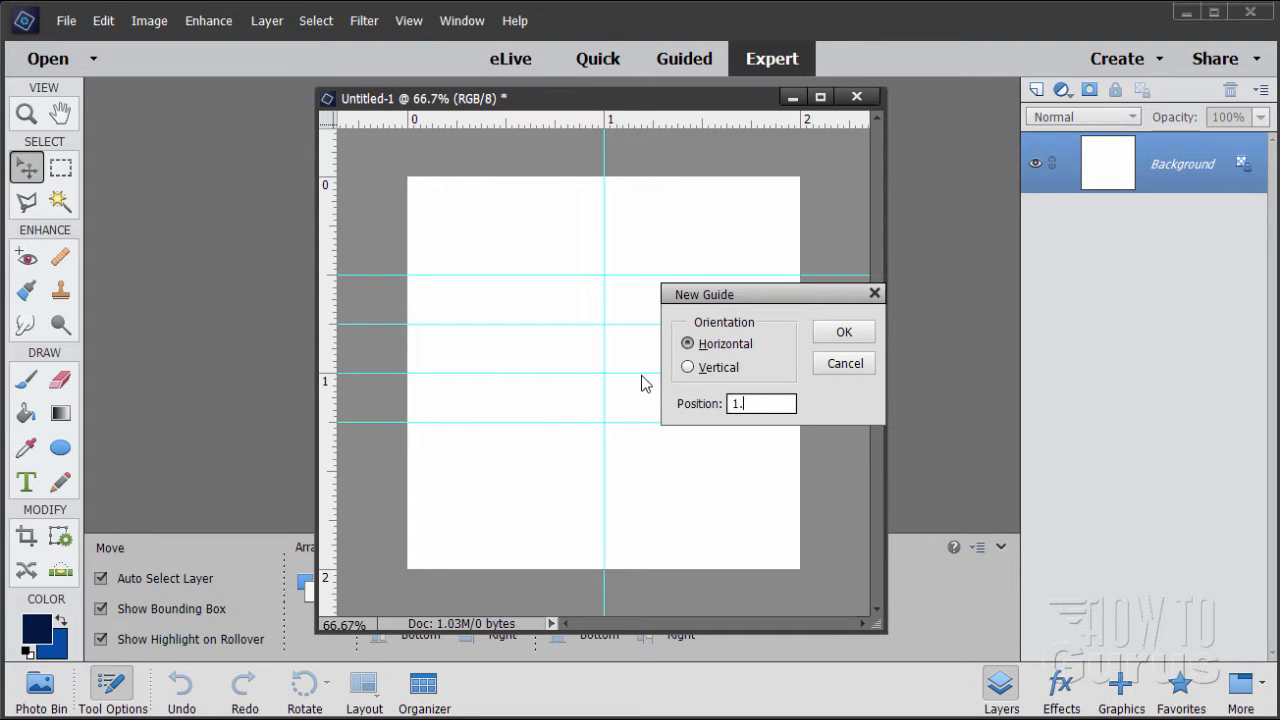
{"action": "left_click", "coordinate": [845, 332]}
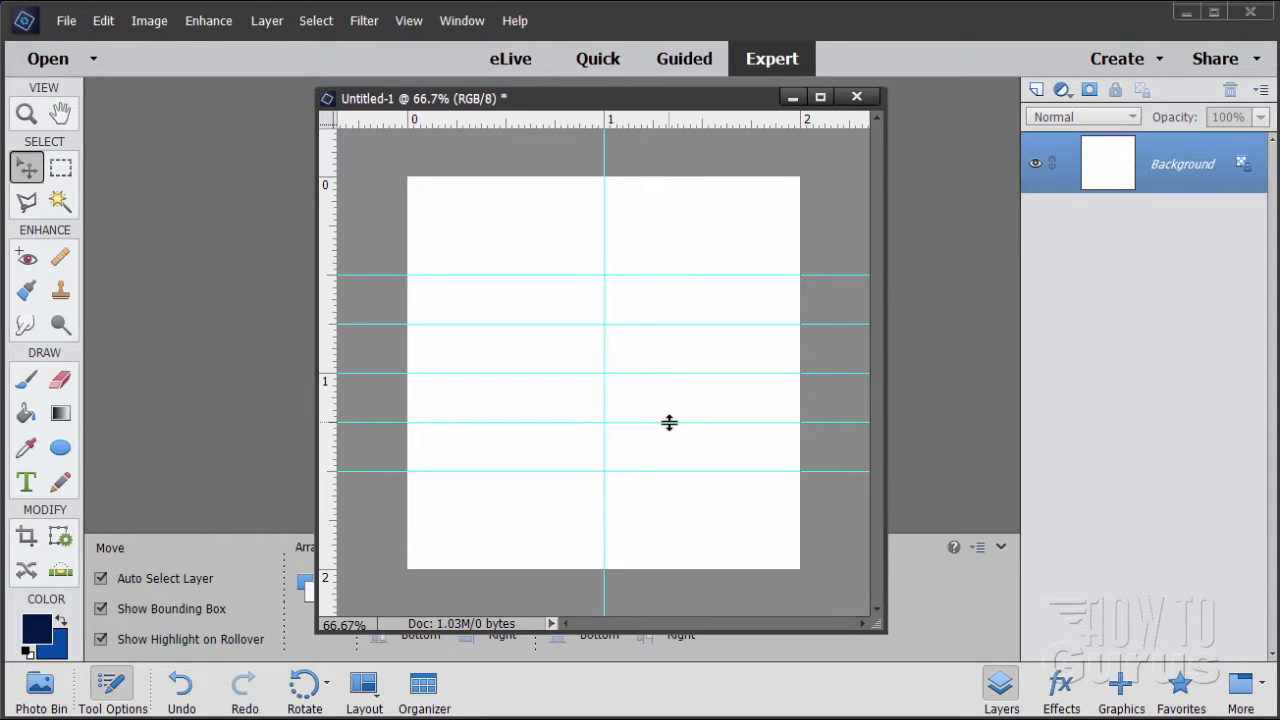
- Add a vertical guide at the .5 in position
{"action": "left_click", "coordinate": [408, 20]}
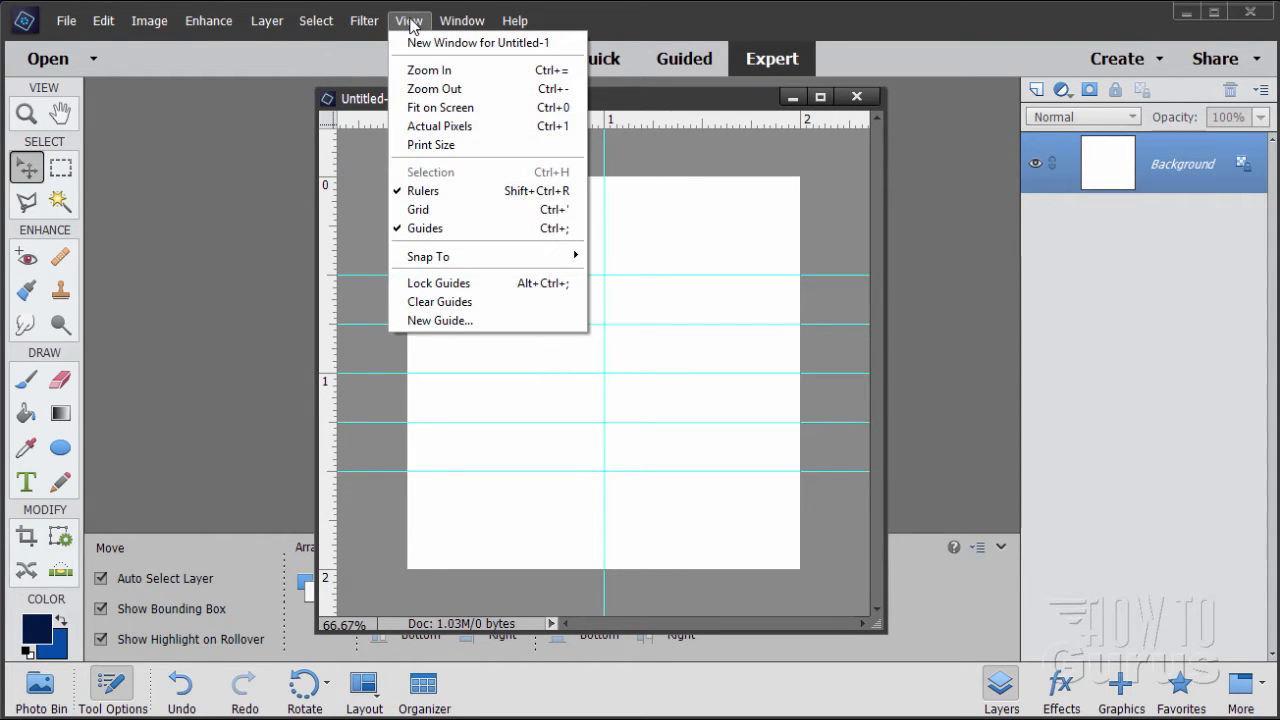
{"action": "left_click", "coordinate": [440, 321]}
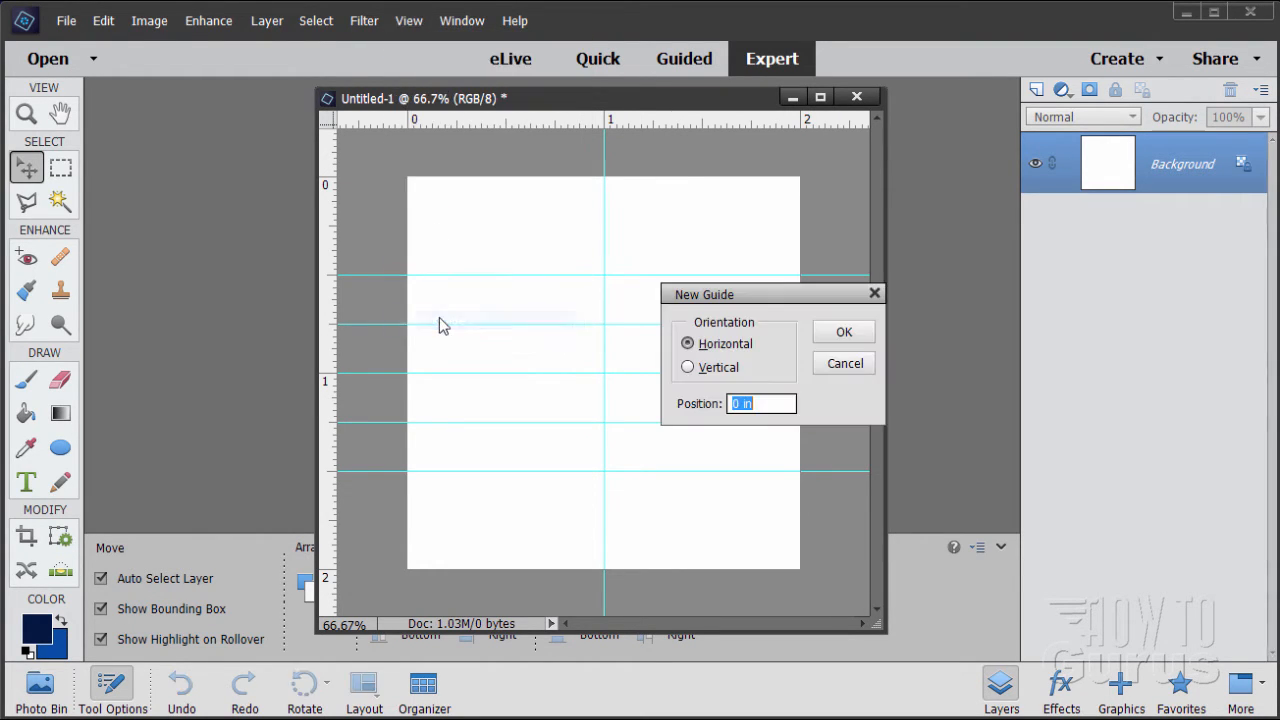
{"action": "left_click", "coordinate": [697, 368]}
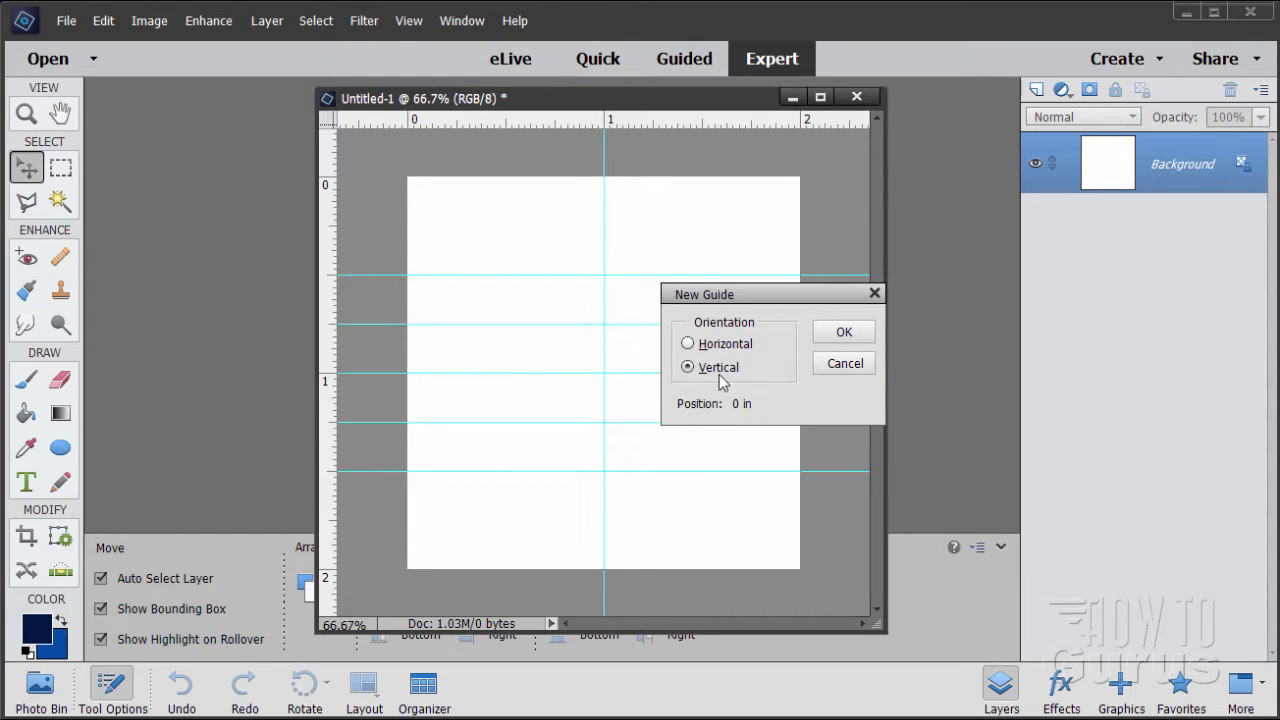
{"action": "left_click_drag", "start_coordinate": [774, 403], "coordinate": [711, 403]}
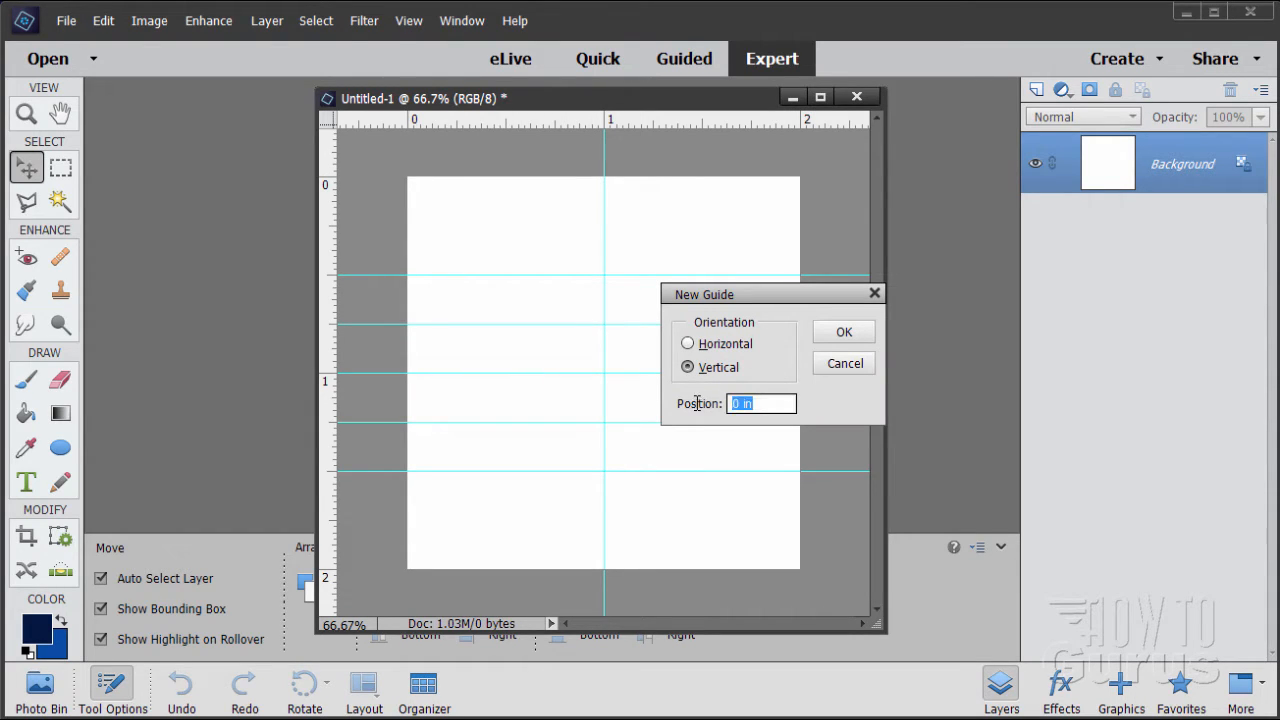
{"action": "type", "text": ".5"}
{"action": "left_click", "coordinate": [852, 333]}
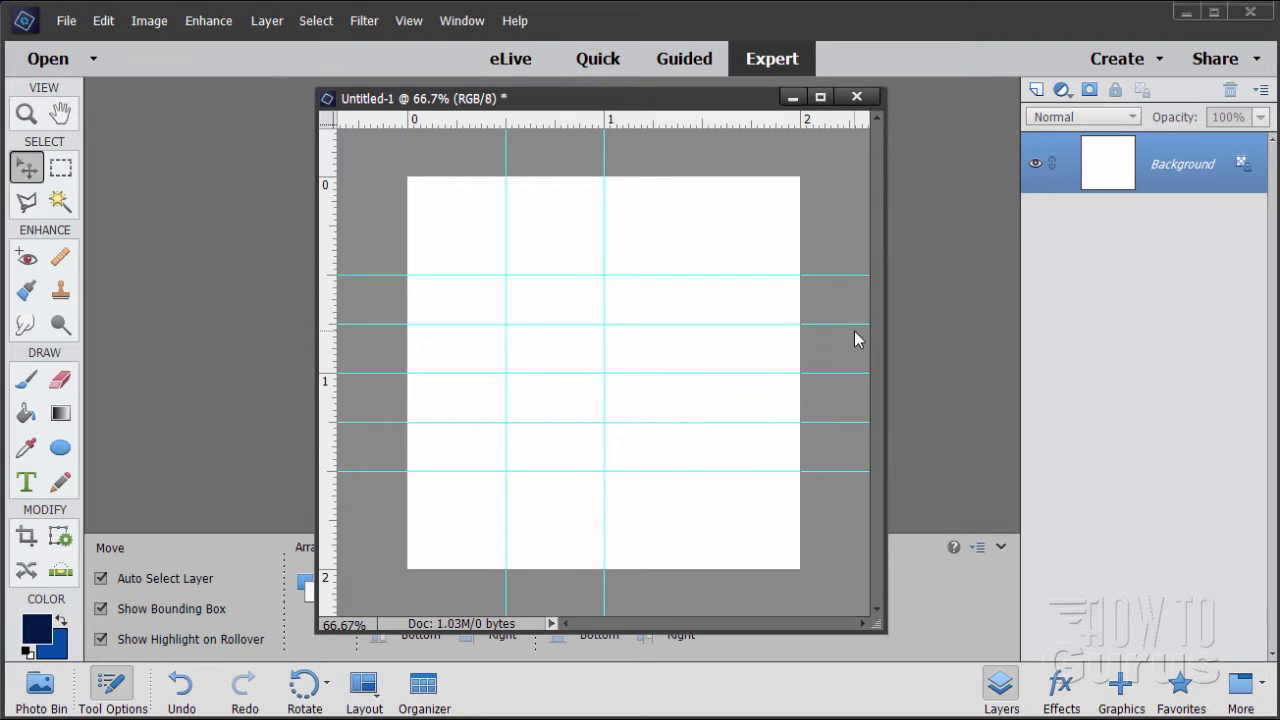
- Add a vertical guide at the .75 in position, midway between the two existing vertical guides
{"action": "left_click", "coordinate": [407, 21]}
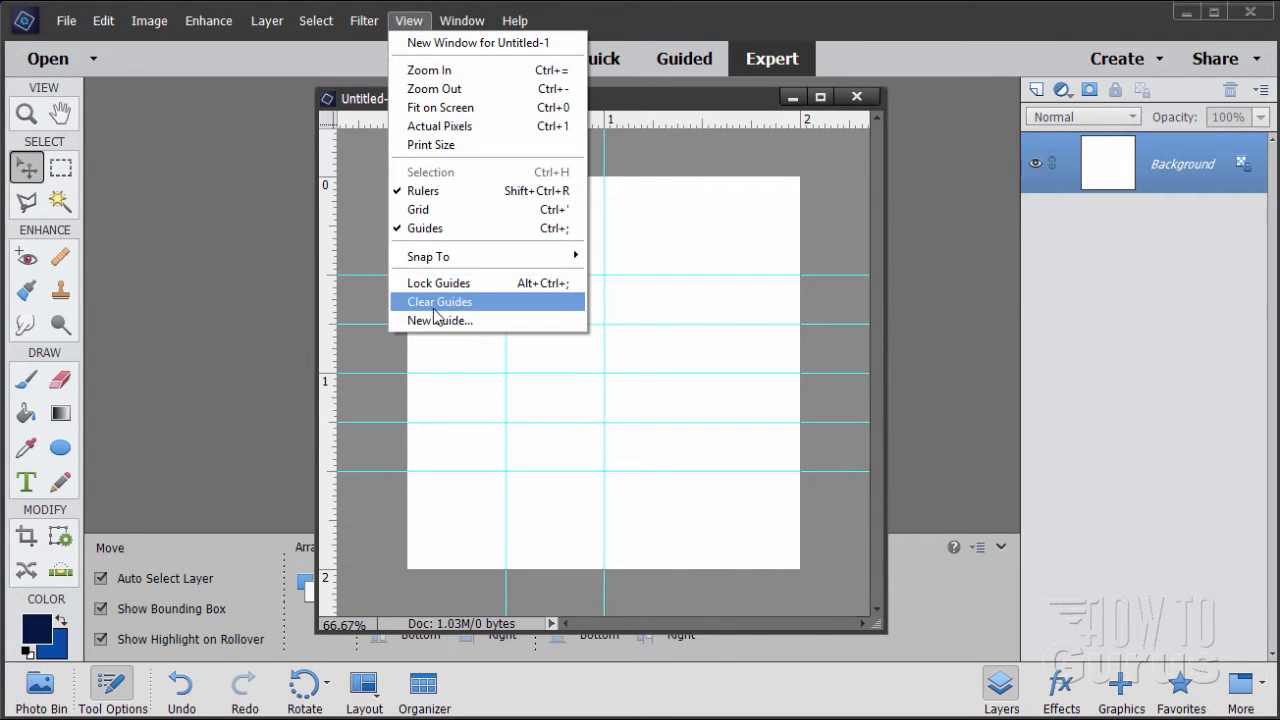
{"action": "left_click", "coordinate": [440, 321]}
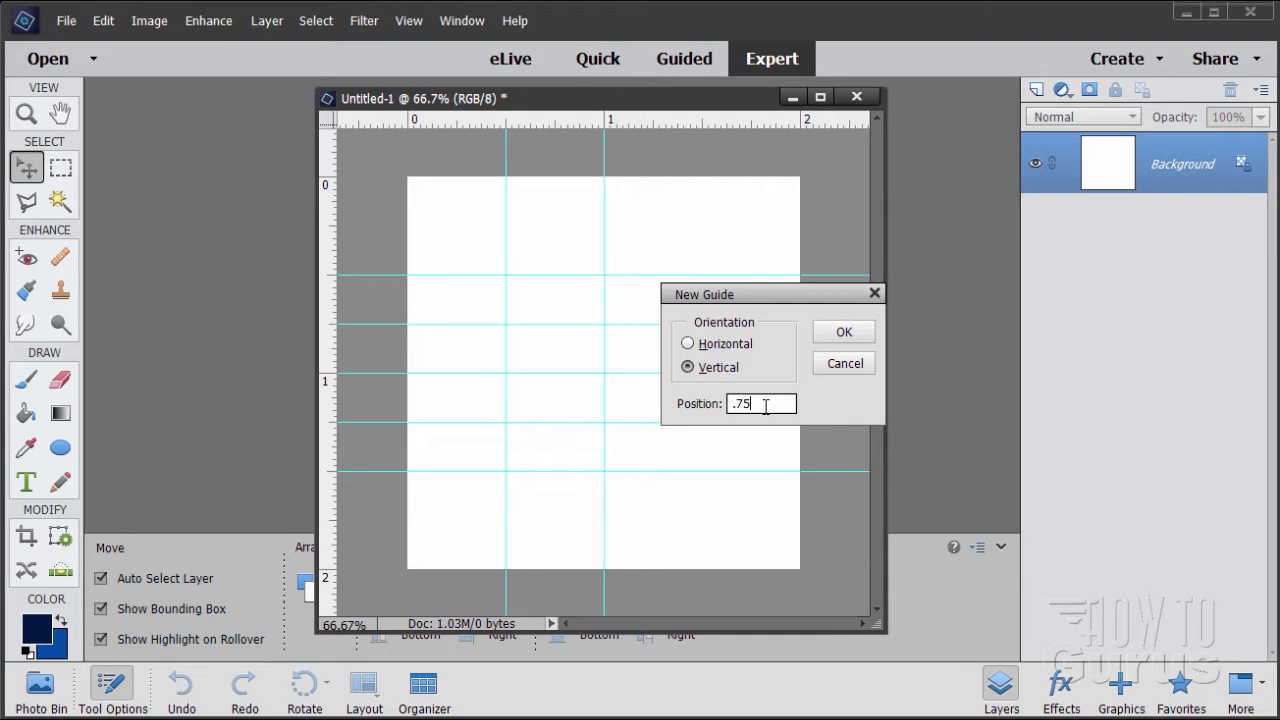
{"action": "left_click", "coordinate": [844, 331]}
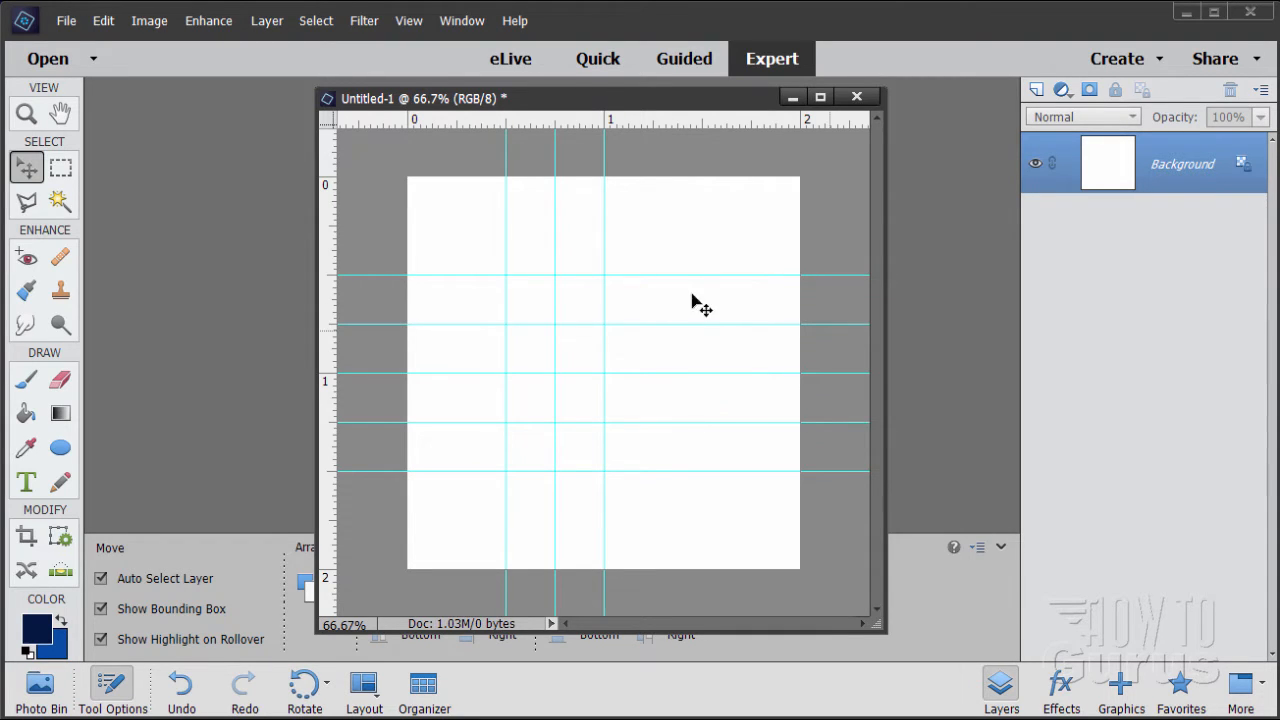
{"action": "left_click", "coordinate": [408, 21]}
{"action": "left_click", "coordinate": [440, 321]}
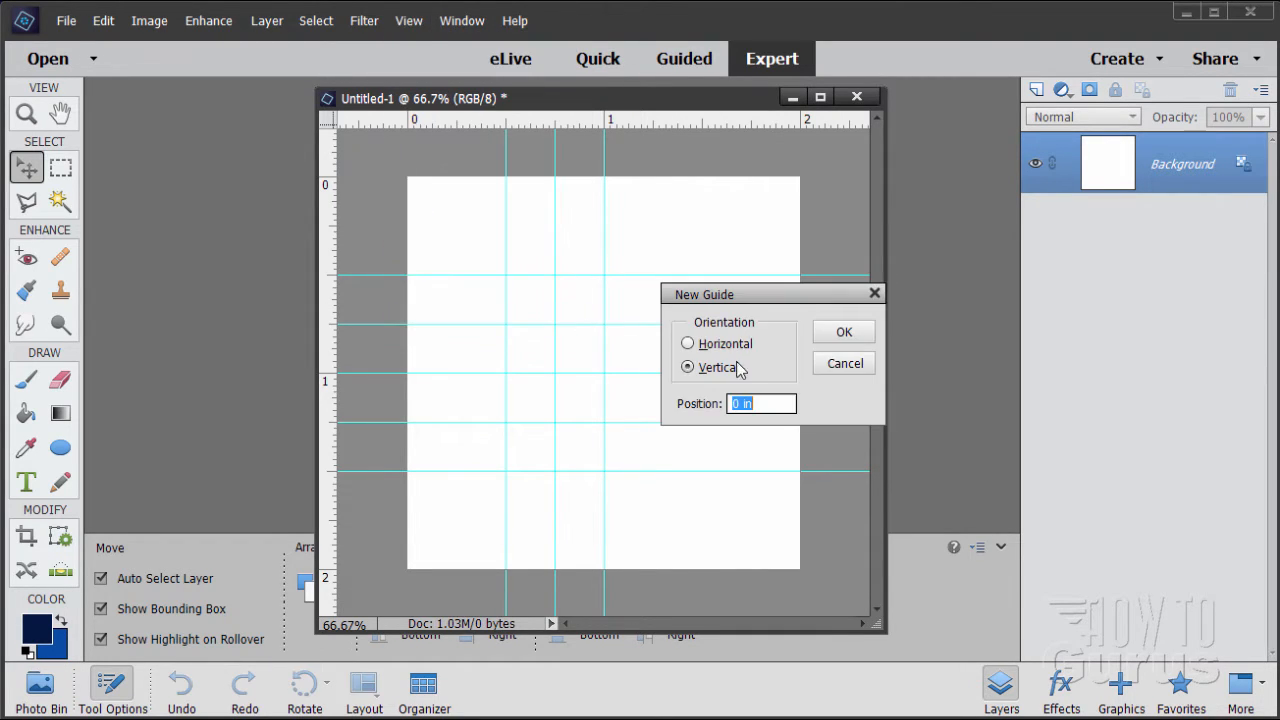
{"action": "left_click", "coordinate": [844, 335]}
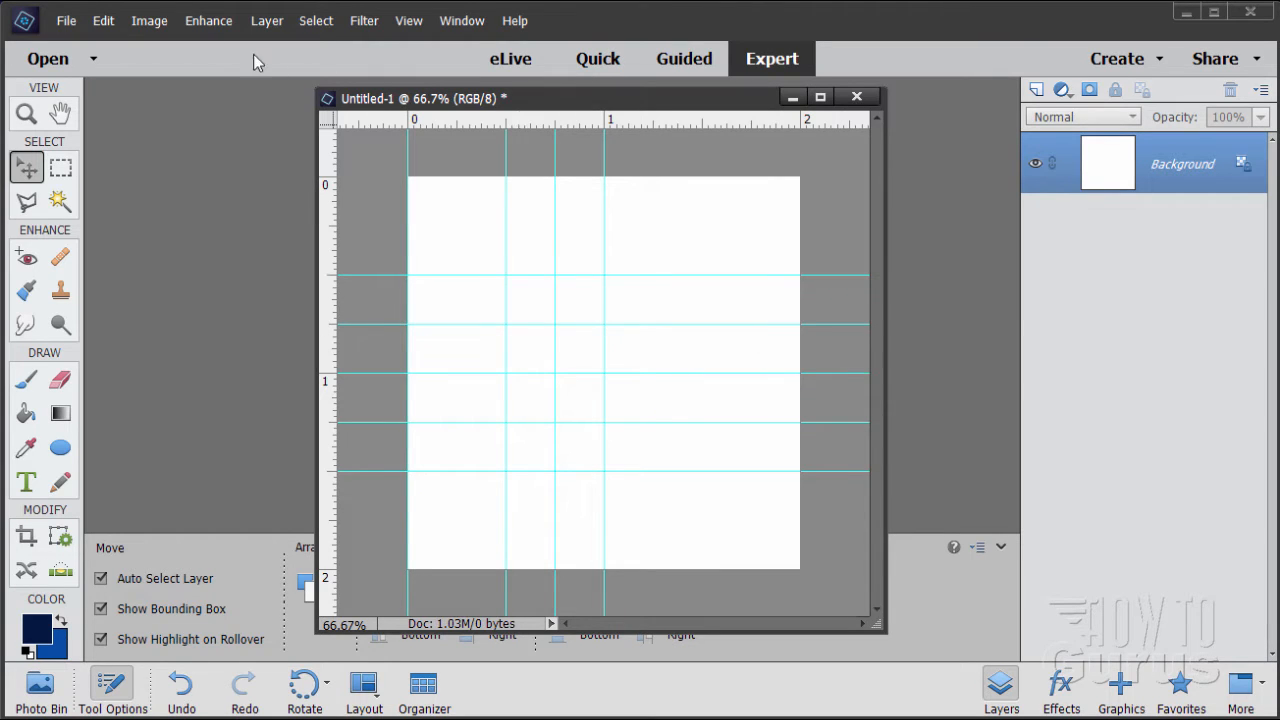
{"action": "left_click", "coordinate": [104, 21]}
{"action": "left_click", "coordinate": [128, 43]}
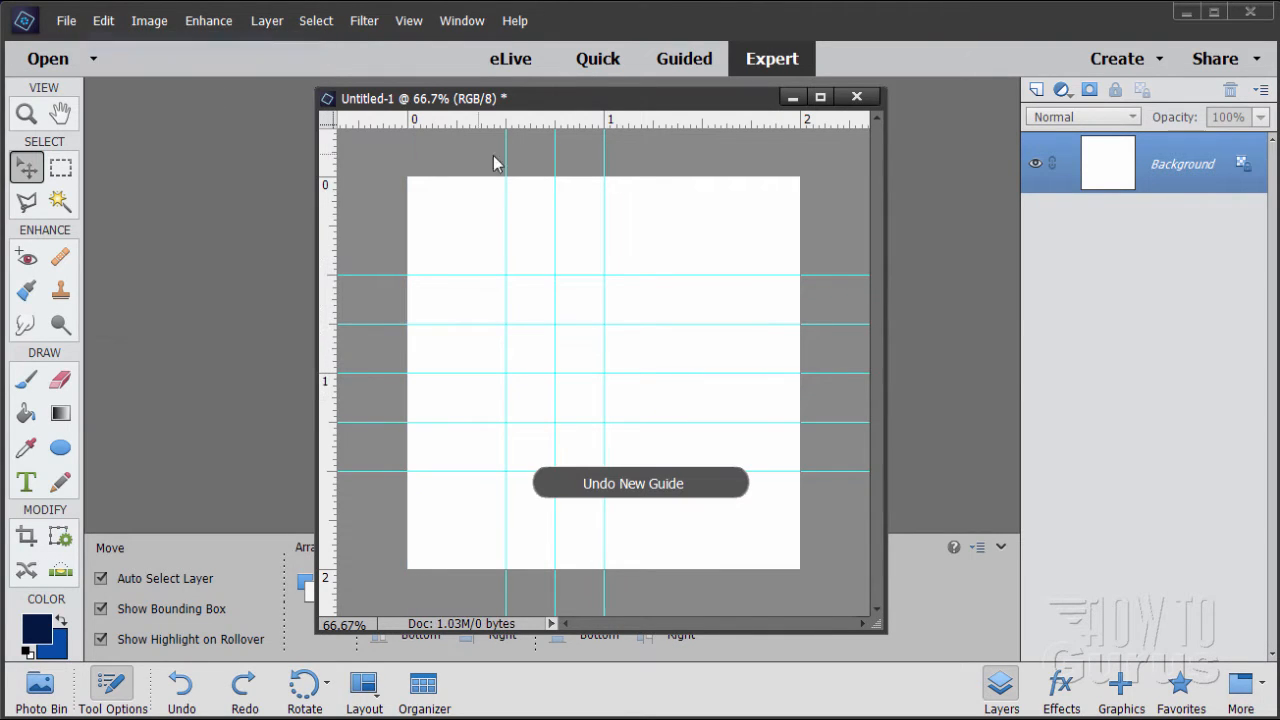
- Add two more vertical guides past the canvas centre, at the 1.25 in and 1.5 in positions
{"action": "left_click", "coordinate": [408, 21]}
{"action": "left_click", "coordinate": [460, 321]}
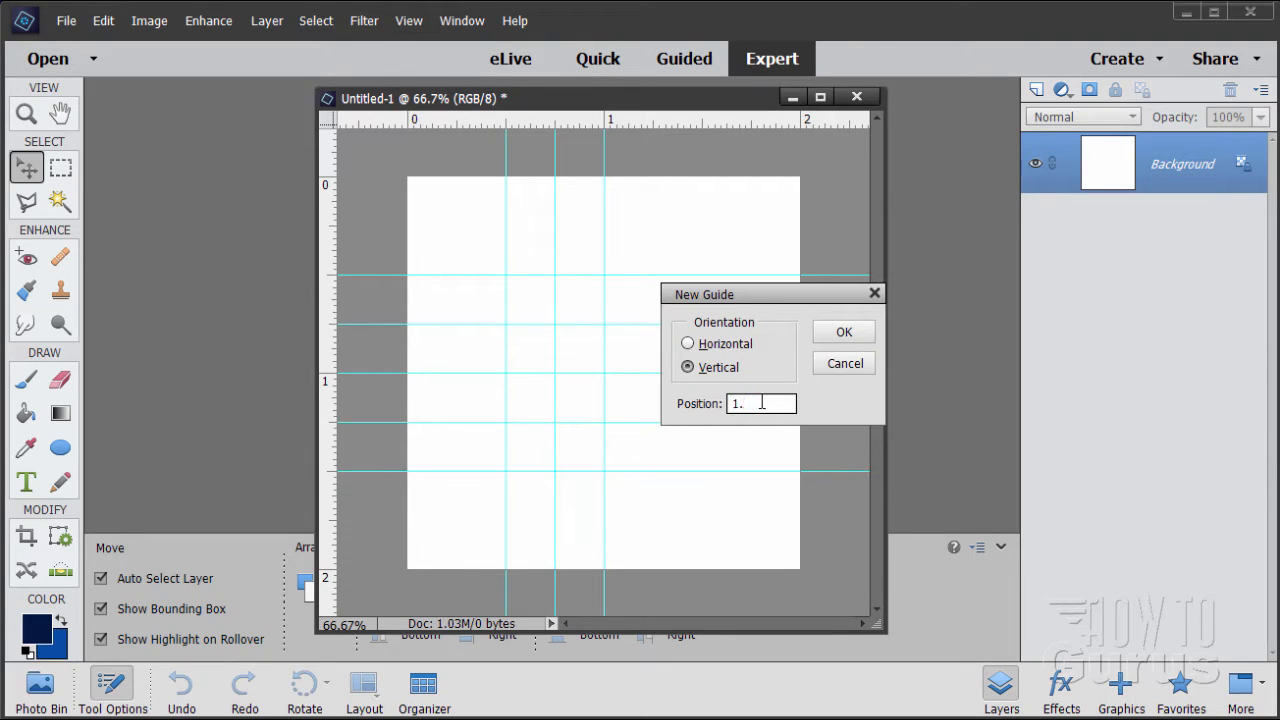
{"action": "left_click", "coordinate": [850, 333]}
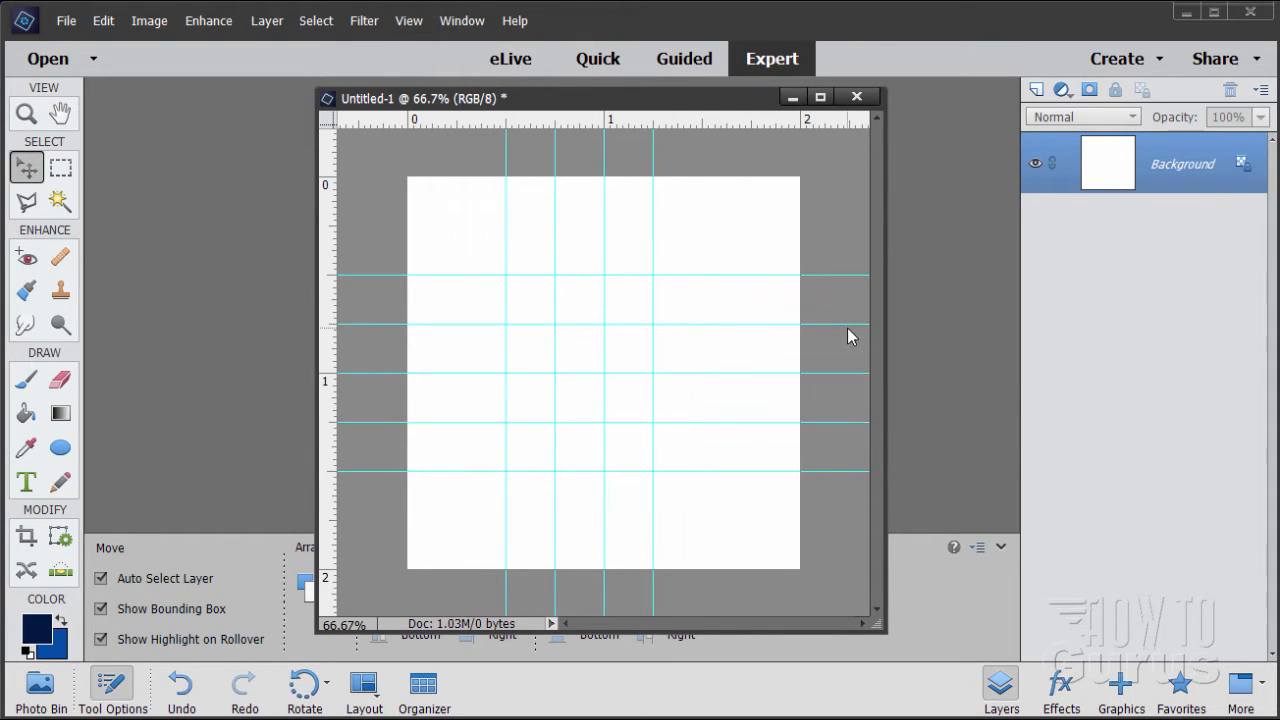
{"action": "left_click", "coordinate": [416, 22]}
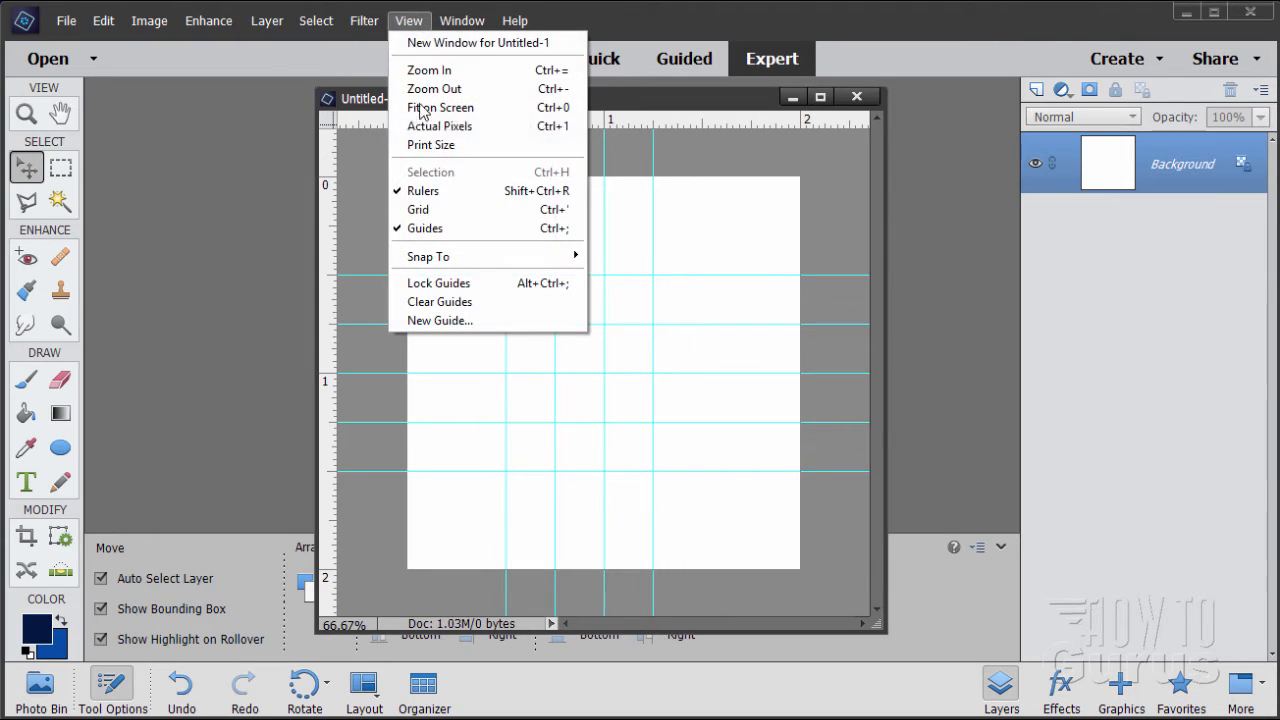
{"action": "left_click", "coordinate": [431, 318]}
{"action": "type", "text": "1."}
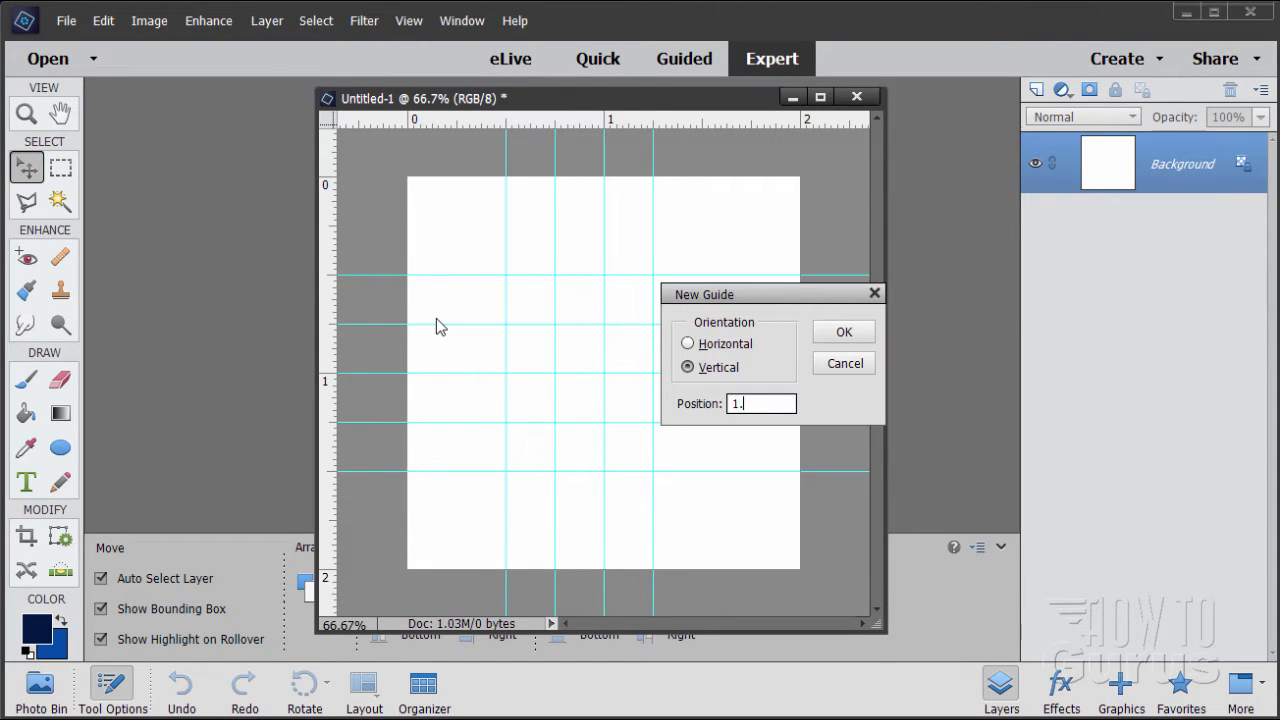
{"action": "type", "text": "5"}
{"action": "left_click", "coordinate": [850, 333]}
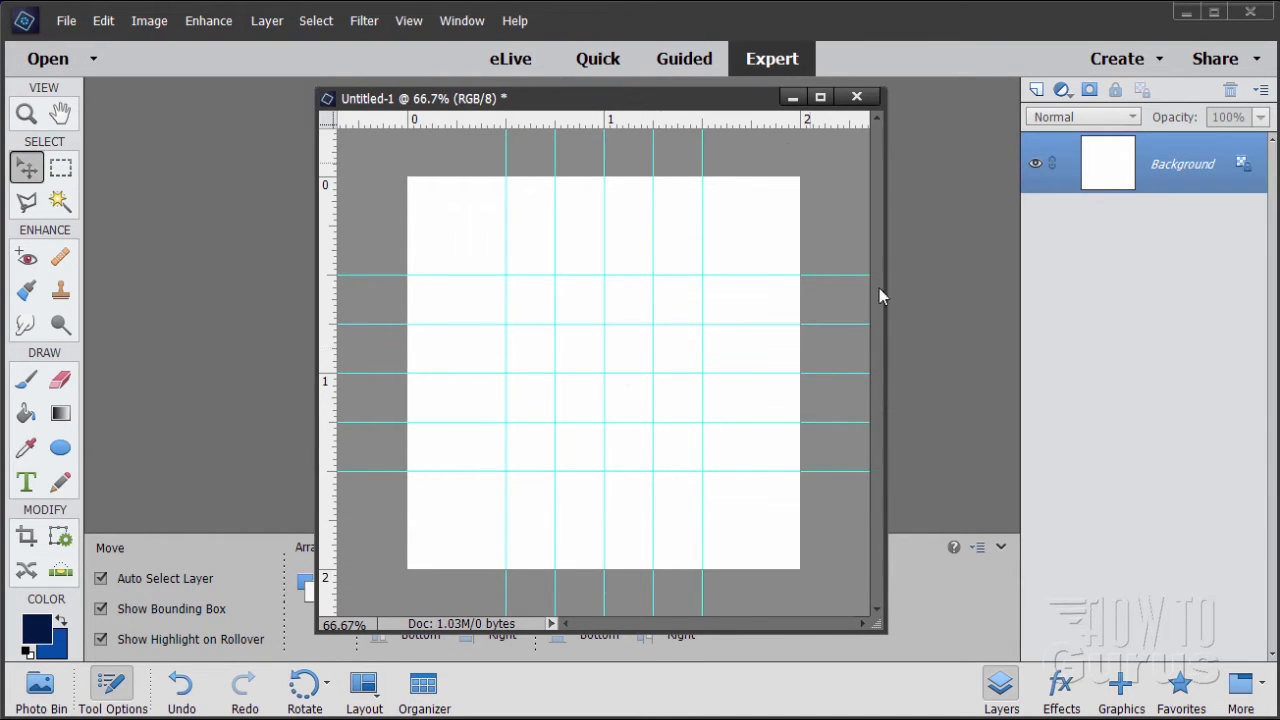
- Reset the foreground and background colors to default black and white, and move the document window up and to the left
{"action": "left_click", "coordinate": [26, 652]}
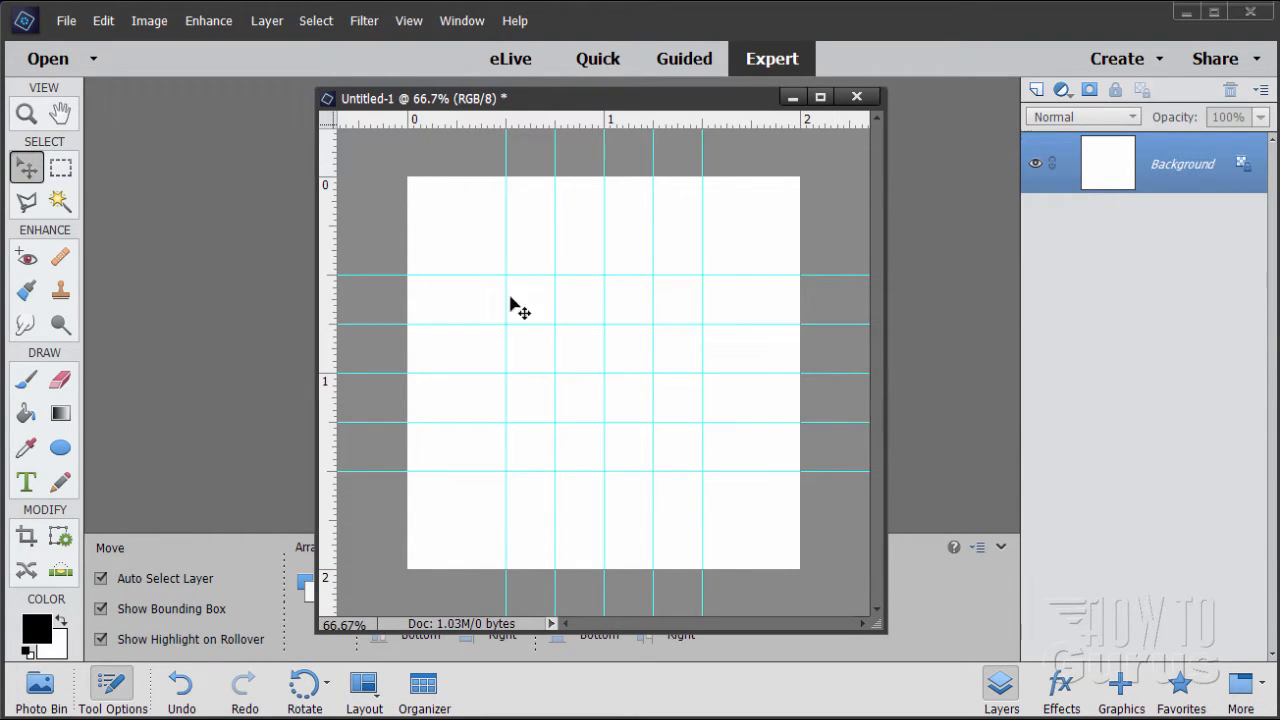
{"action": "left_click_drag", "start_coordinate": [651, 103], "coordinate": [585, 56]}
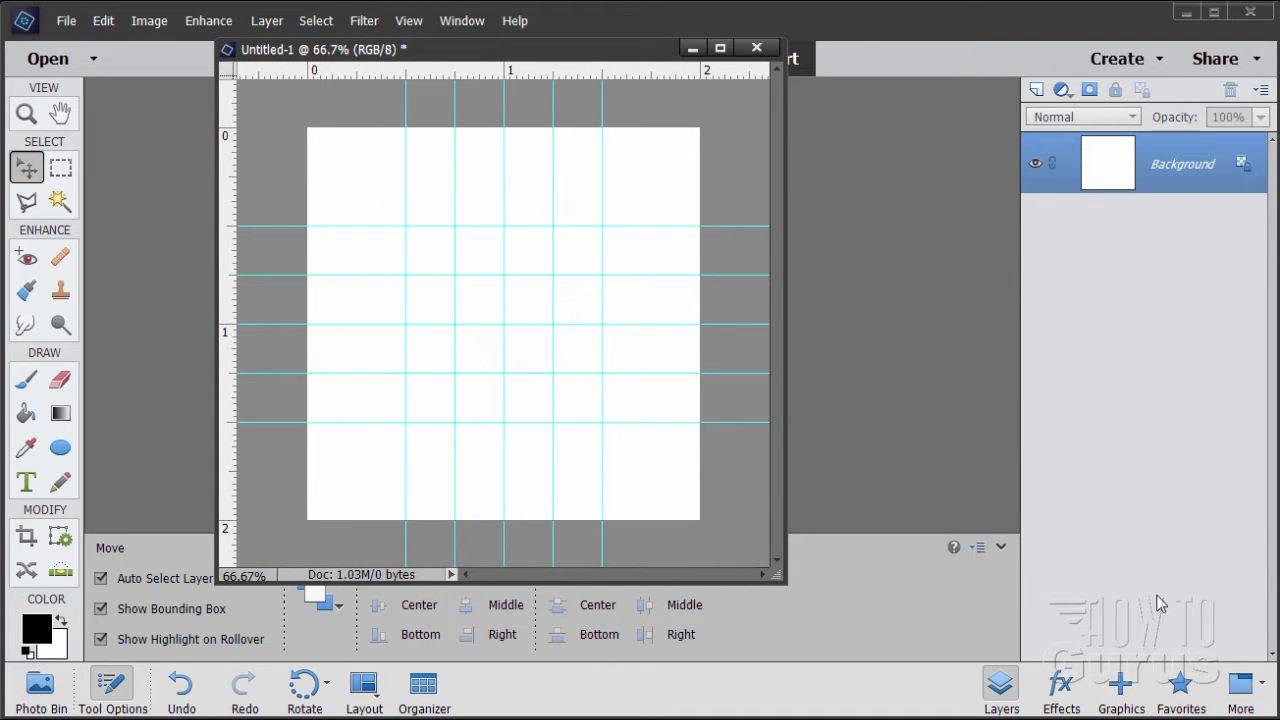
- Find the thick ring among the Shapes graphics and add it at the centre of the document
{"action": "left_click", "coordinate": [1120, 686]}
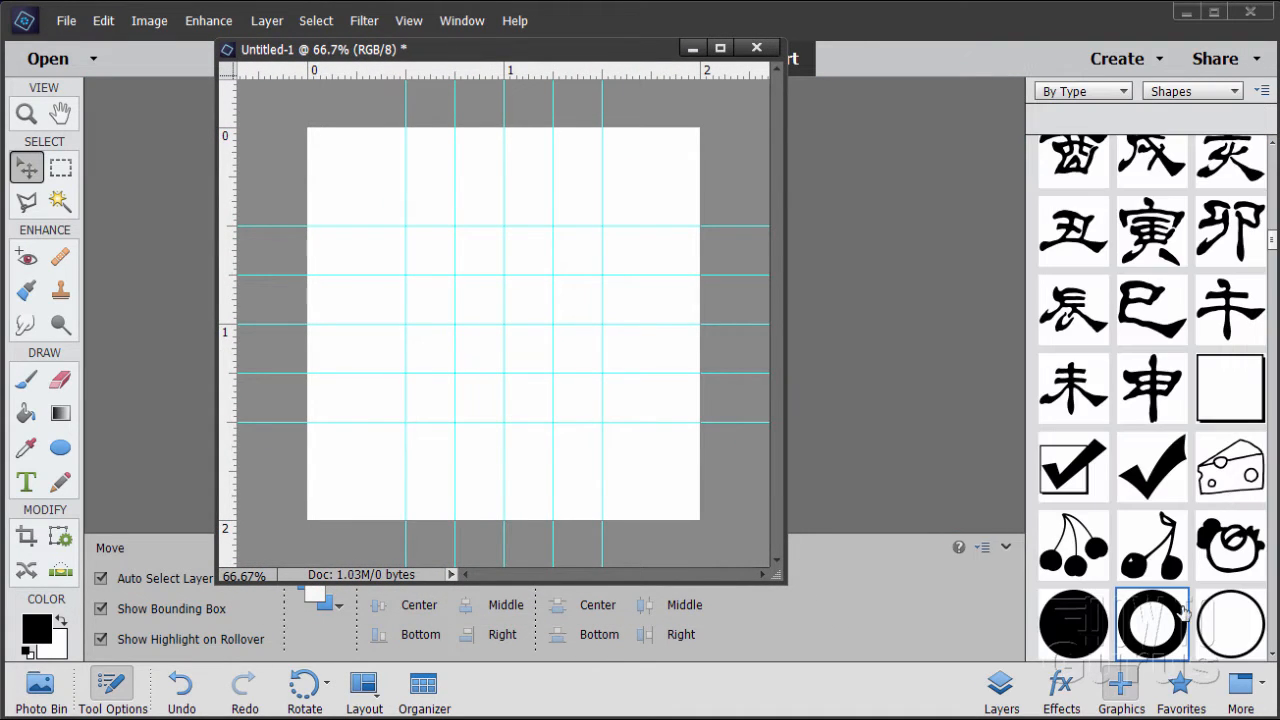
{"action": "scroll", "coordinate": [1214, 487], "scroll_direction": "up", "scroll_amount": 10}
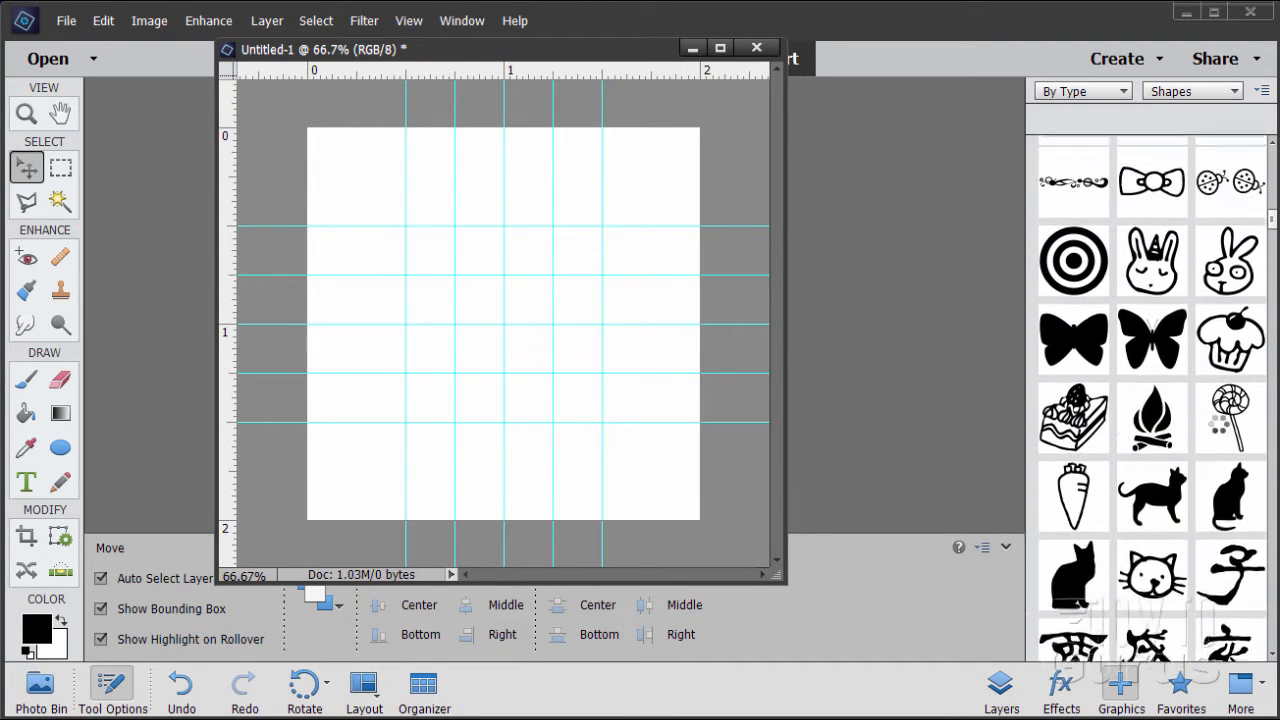
{"action": "left_click_drag", "start_coordinate": [1272, 212], "coordinate": [1267, 138]}
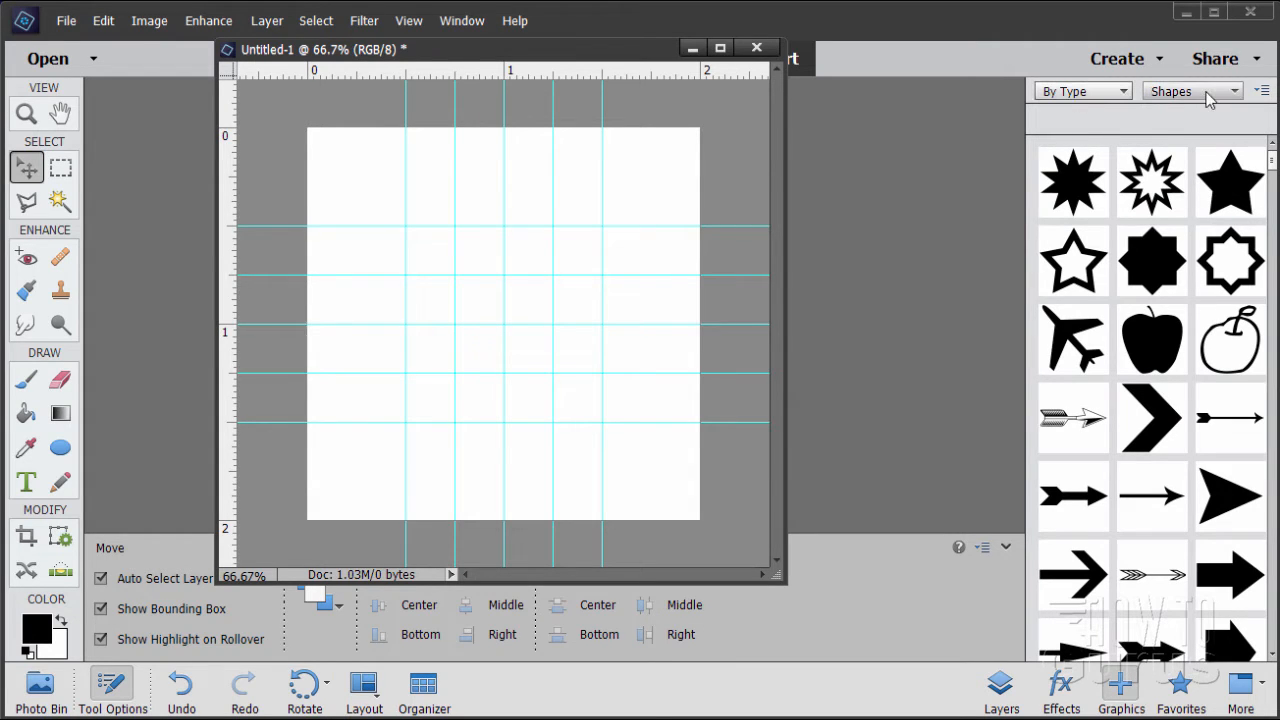
{"action": "scroll", "coordinate": [1160, 216], "scroll_direction": "down", "scroll_amount": 2}
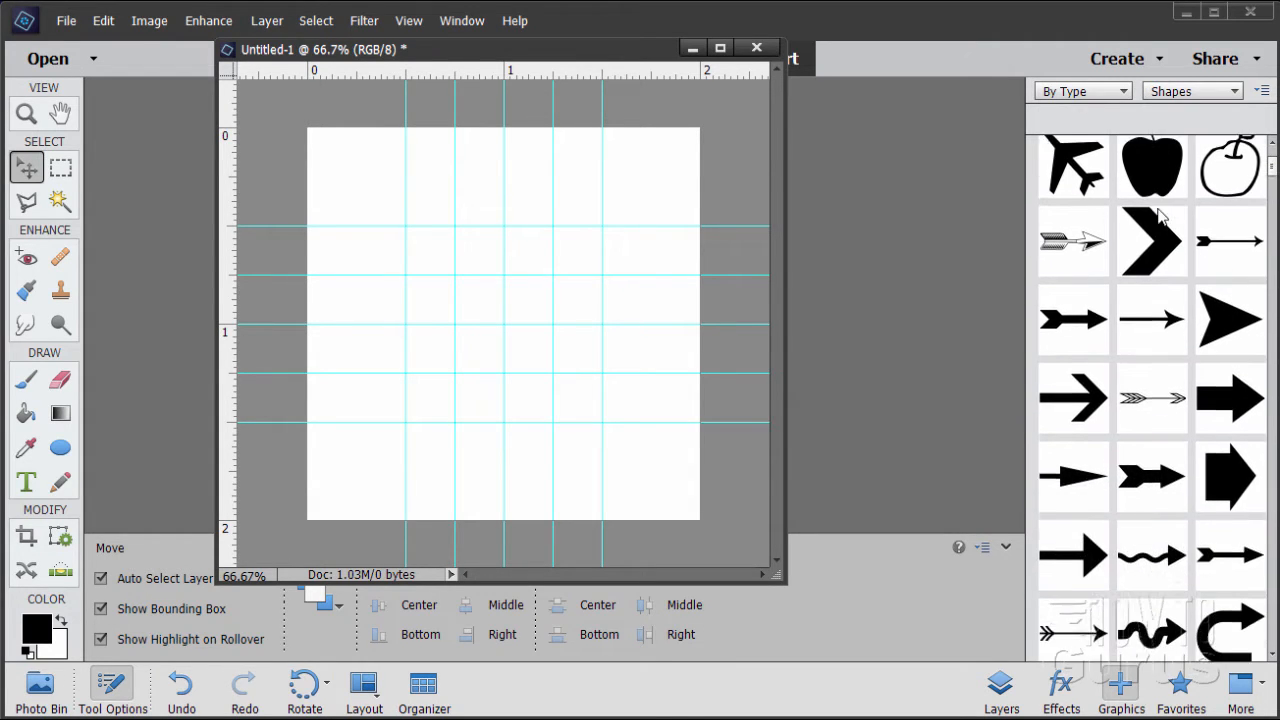
{"action": "scroll", "coordinate": [1160, 216], "scroll_direction": "down", "scroll_amount": 4}
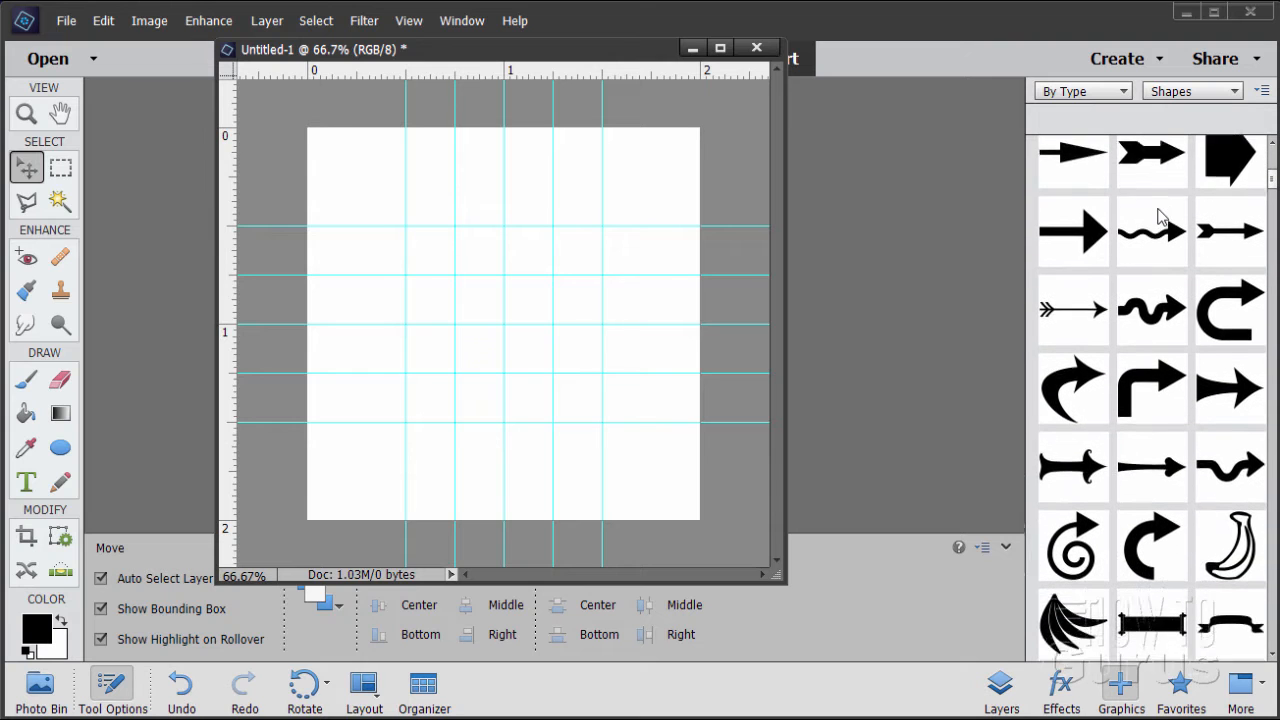
{"action": "scroll", "coordinate": [1160, 216], "scroll_direction": "down", "scroll_amount": 7}
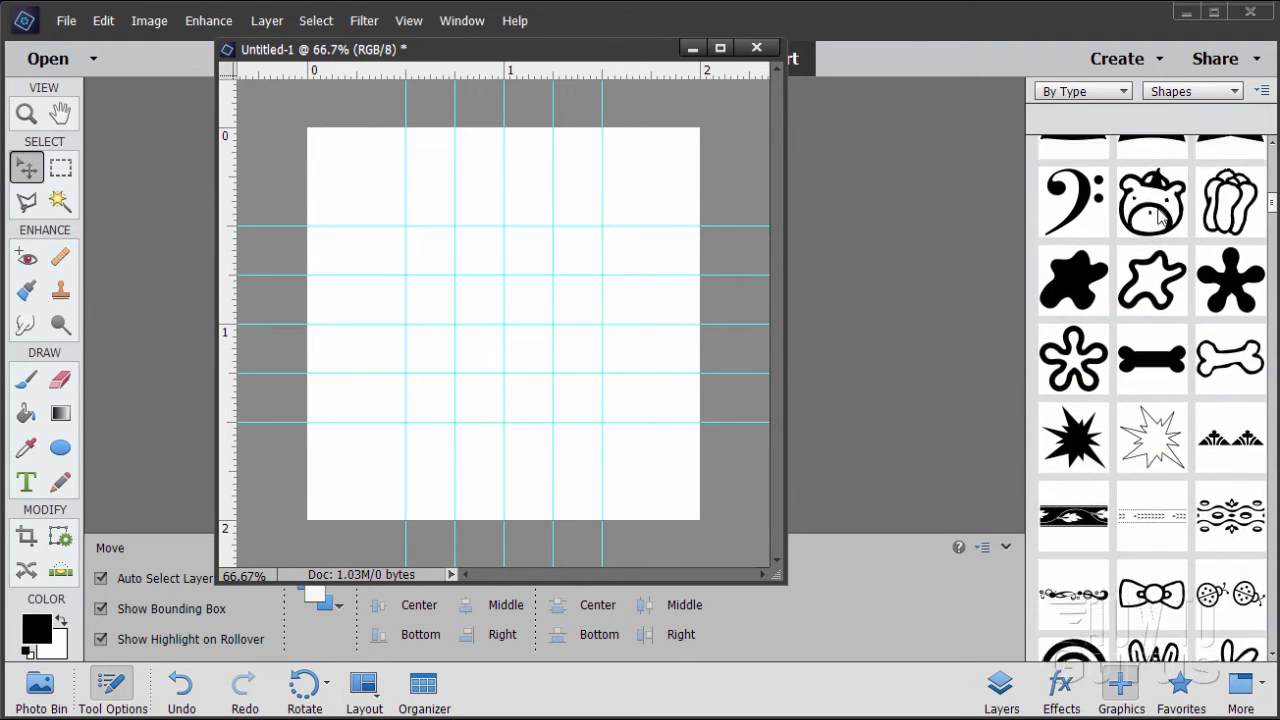
{"action": "scroll", "coordinate": [1160, 216], "scroll_direction": "down", "scroll_amount": 6}
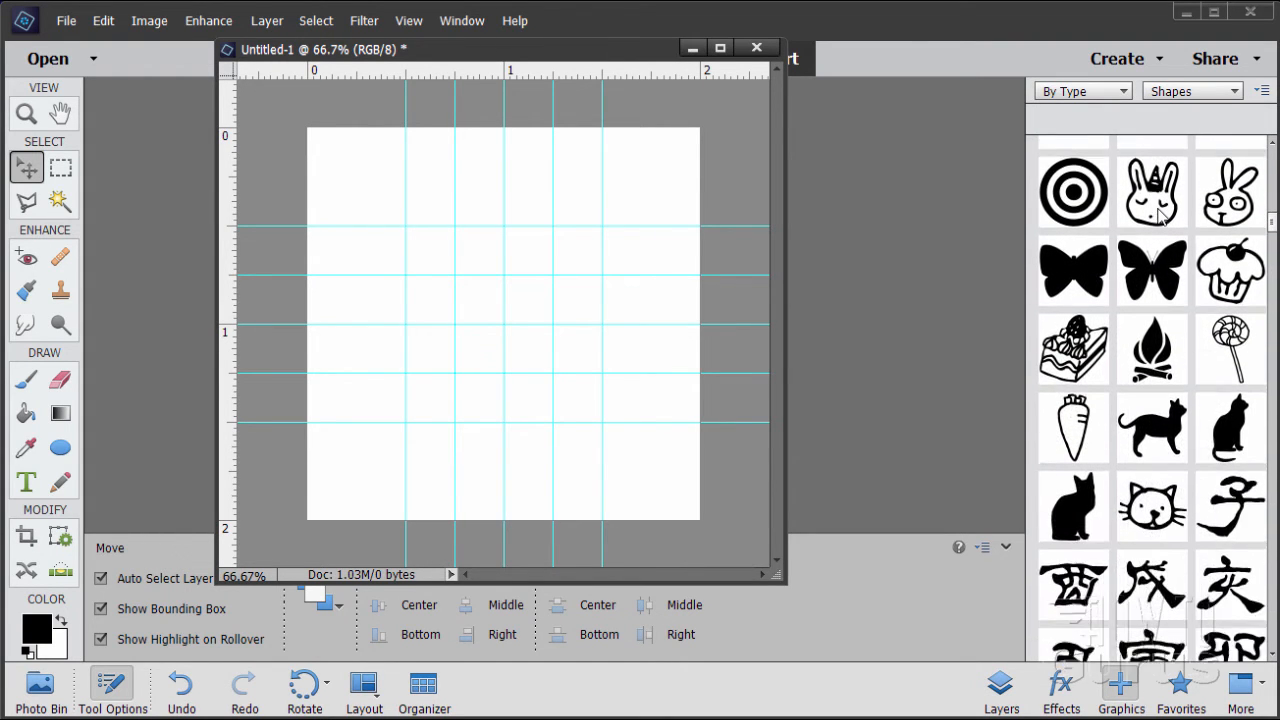
{"action": "scroll", "coordinate": [1160, 216], "scroll_direction": "down", "scroll_amount": 4}
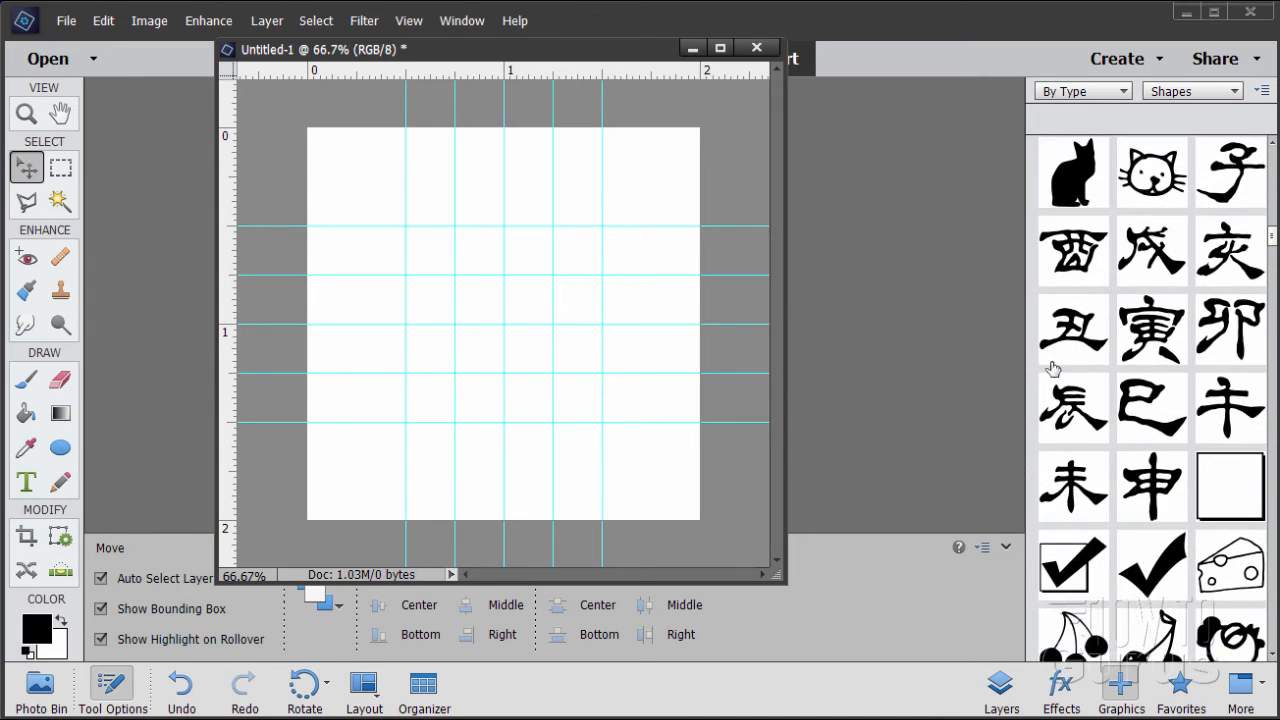
{"action": "scroll", "coordinate": [1120, 360], "scroll_direction": "down", "scroll_amount": 2}
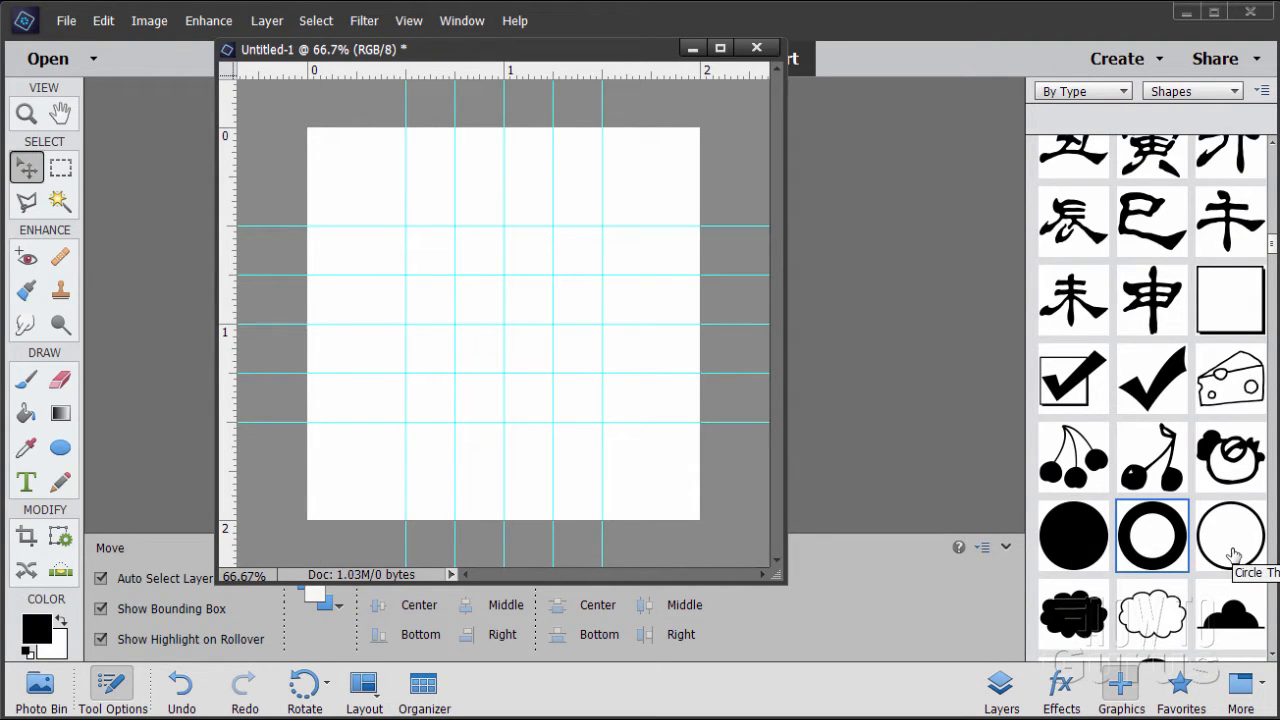
{"action": "double_click", "coordinate": [1150, 537]}
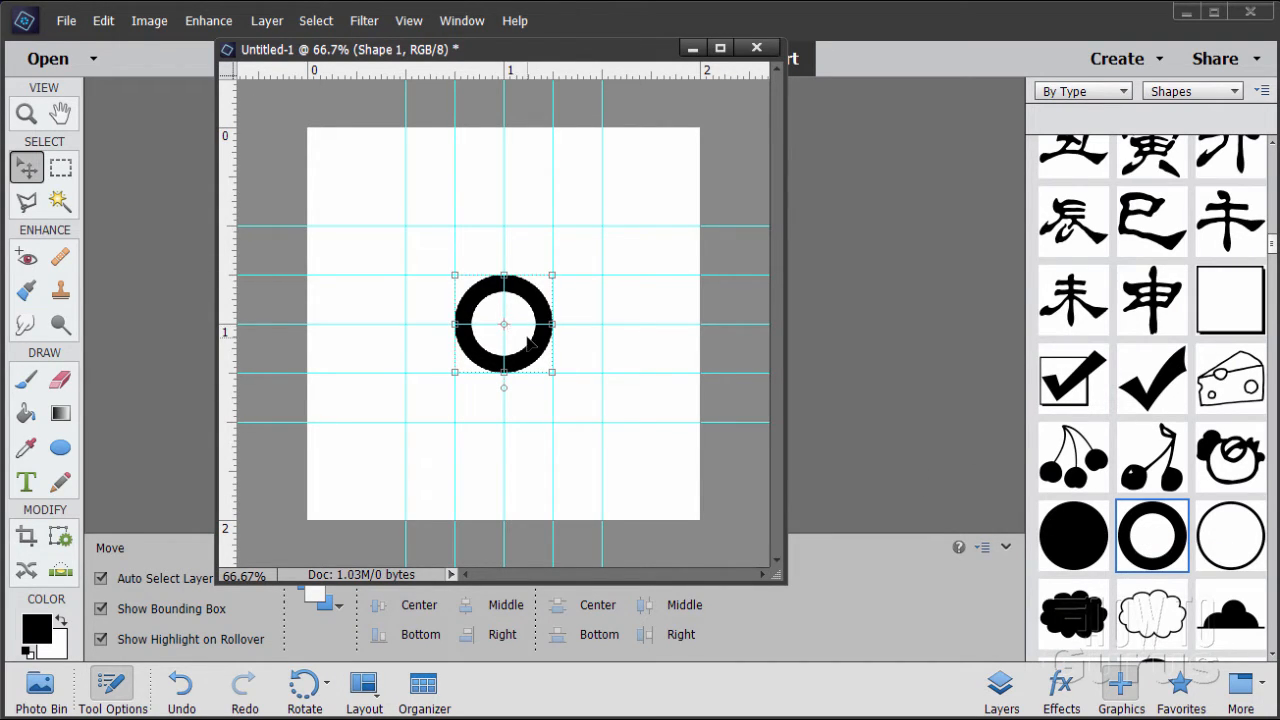
- Enlarge the ring around the canvas centre until its inner edge touches the .75 in and 1.25 in guides, and commit the transform
{"action": "left_click", "coordinate": [34, 117]}
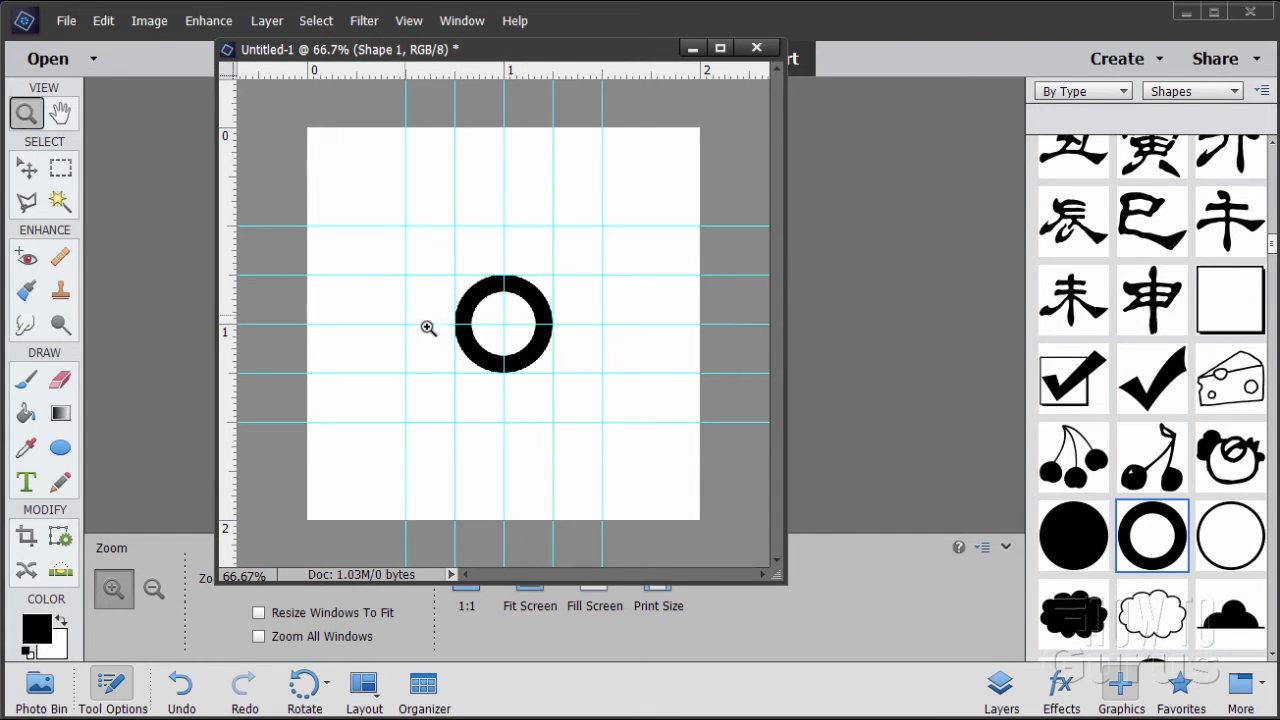
{"action": "left_click", "coordinate": [486, 329]}
{"action": "left_click", "coordinate": [486, 330]}
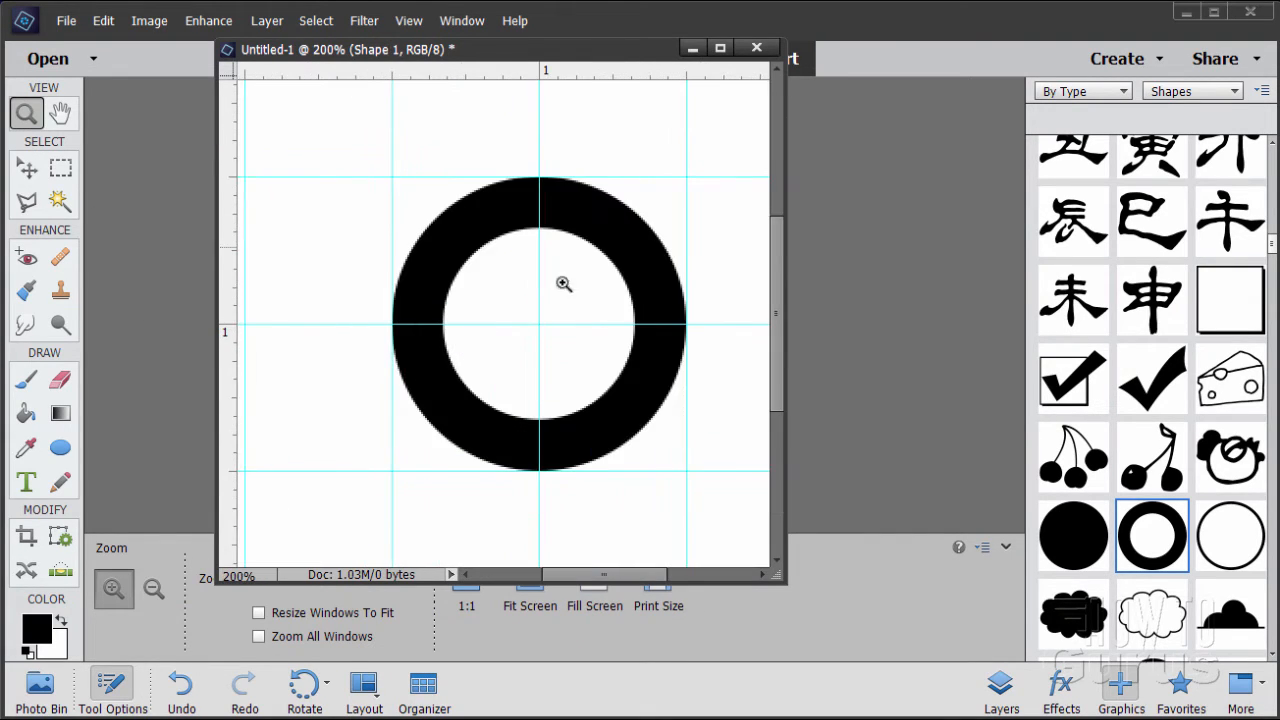
{"action": "left_click_drag", "start_coordinate": [790, 586], "coordinate": [1002, 719]}
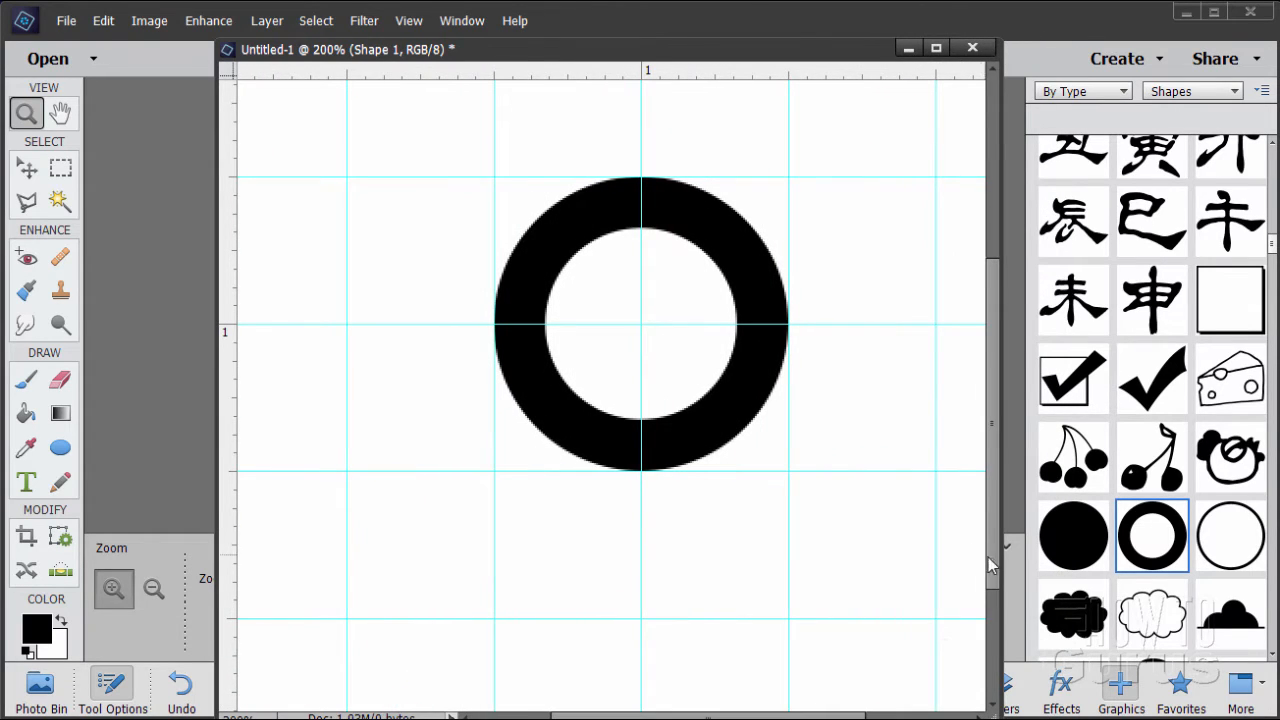
{"action": "left_click_drag", "start_coordinate": [988, 557], "coordinate": [995, 495]}
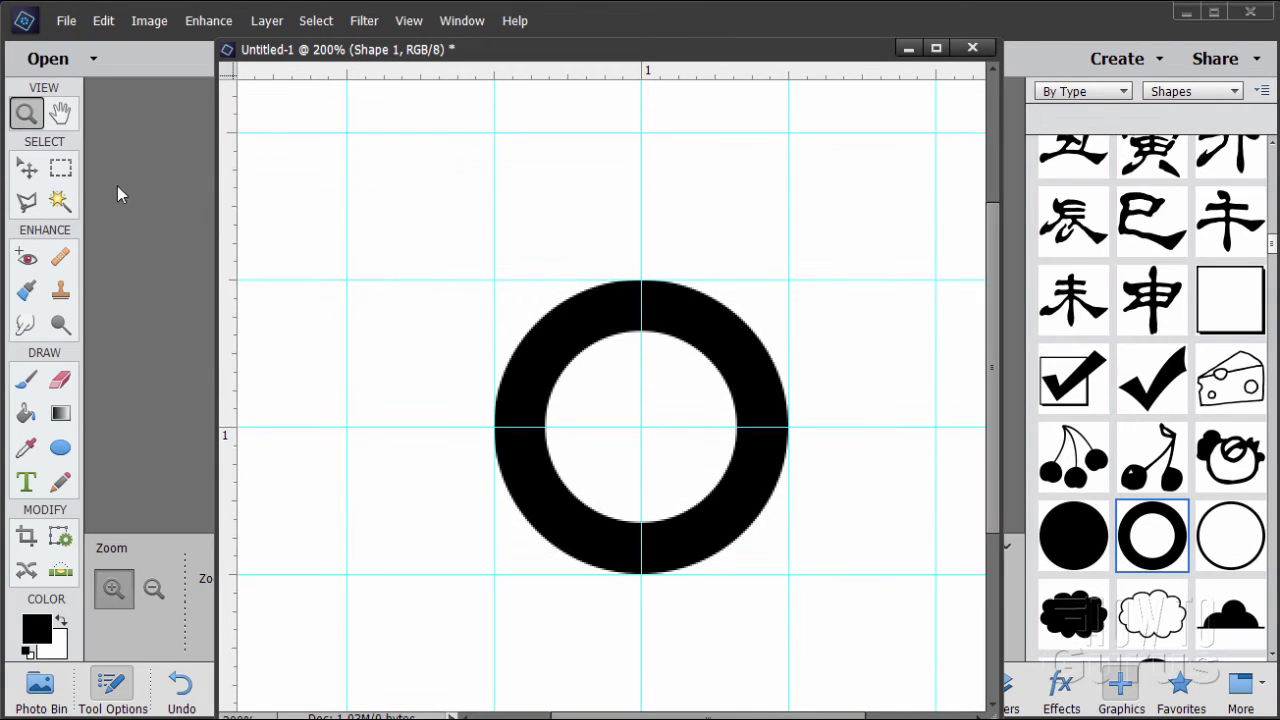
{"action": "left_click", "coordinate": [20, 169]}
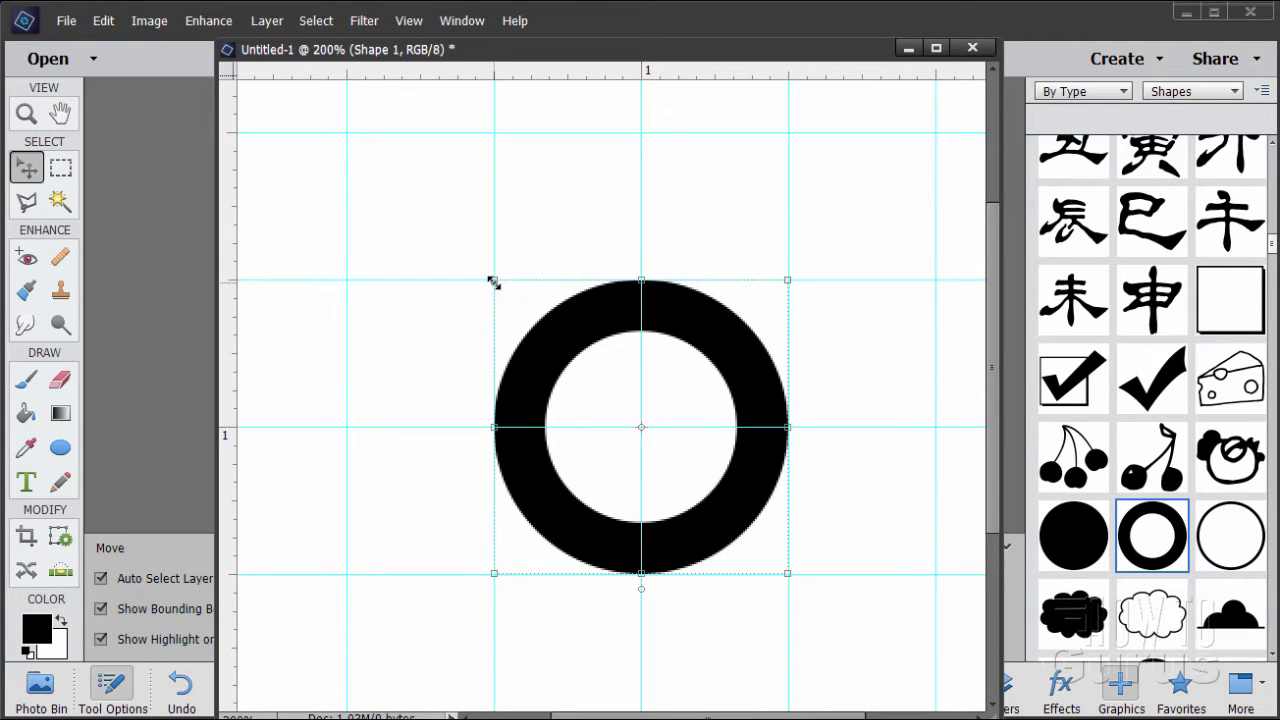
{"action": "left_click_drag", "start_coordinate": [492, 279], "coordinate": [421, 219]}
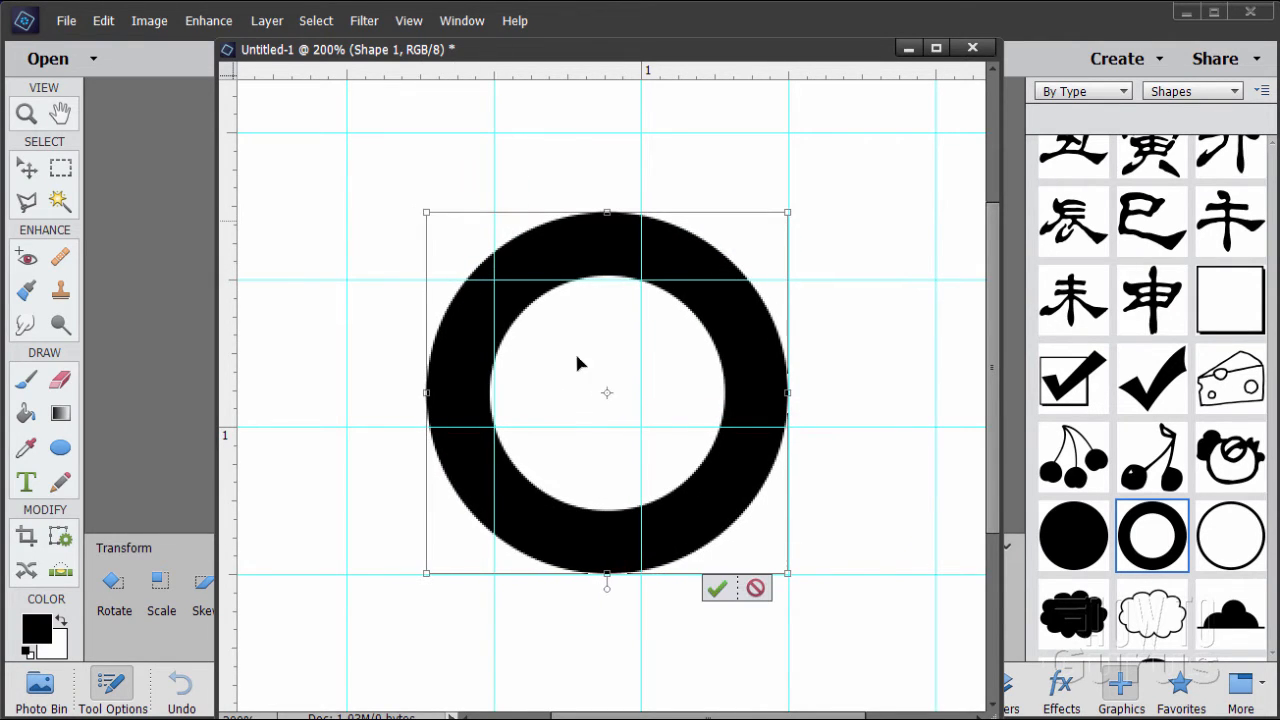
{"action": "left_click_drag", "start_coordinate": [788, 573], "coordinate": [876, 647]}
{"action": "left_click_drag", "start_coordinate": [429, 214], "coordinate": [415, 200]}
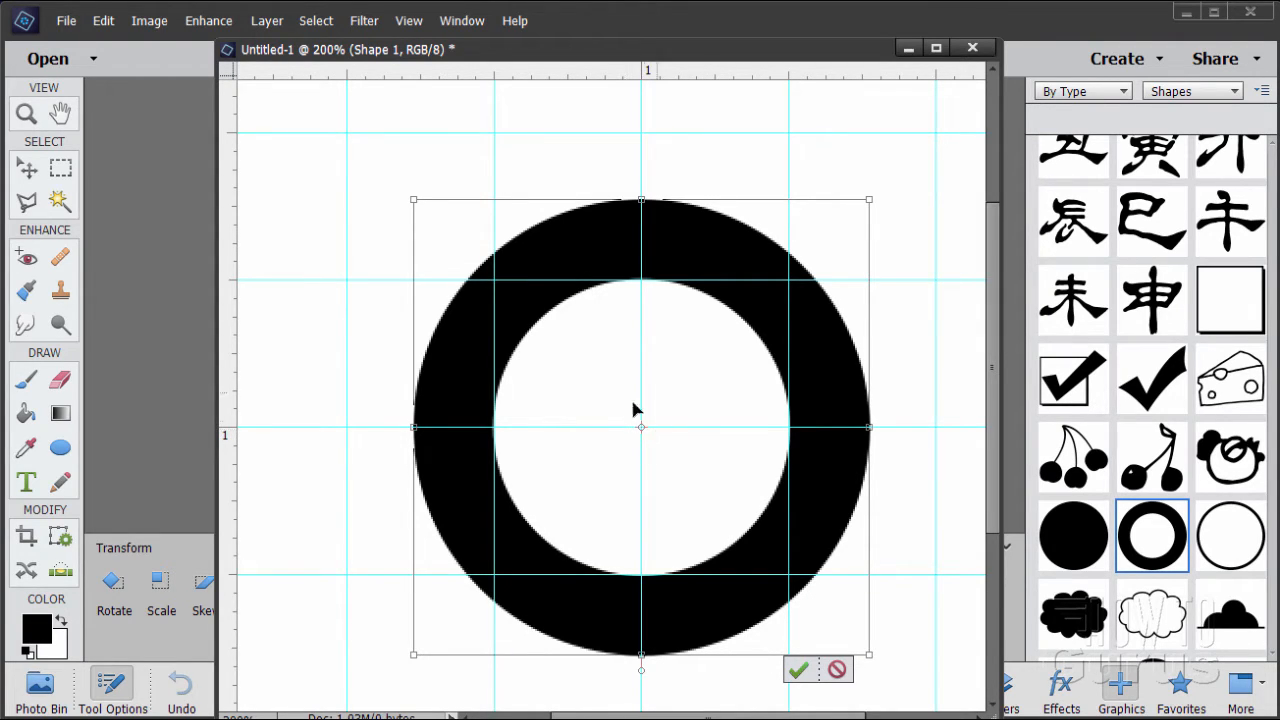
{"action": "left_click", "coordinate": [800, 670]}
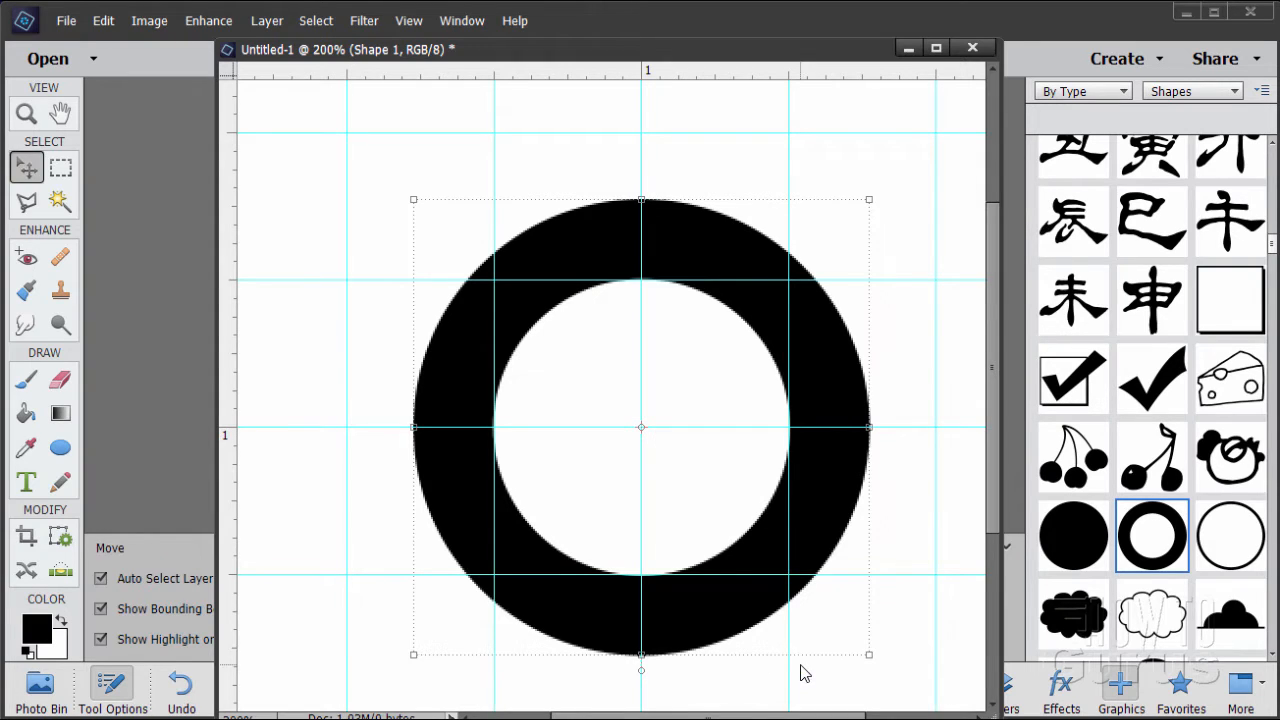
- Apply the Wow-Chrome Shiny Edge layer style to the ring
{"action": "left_click", "coordinate": [26, 114]}
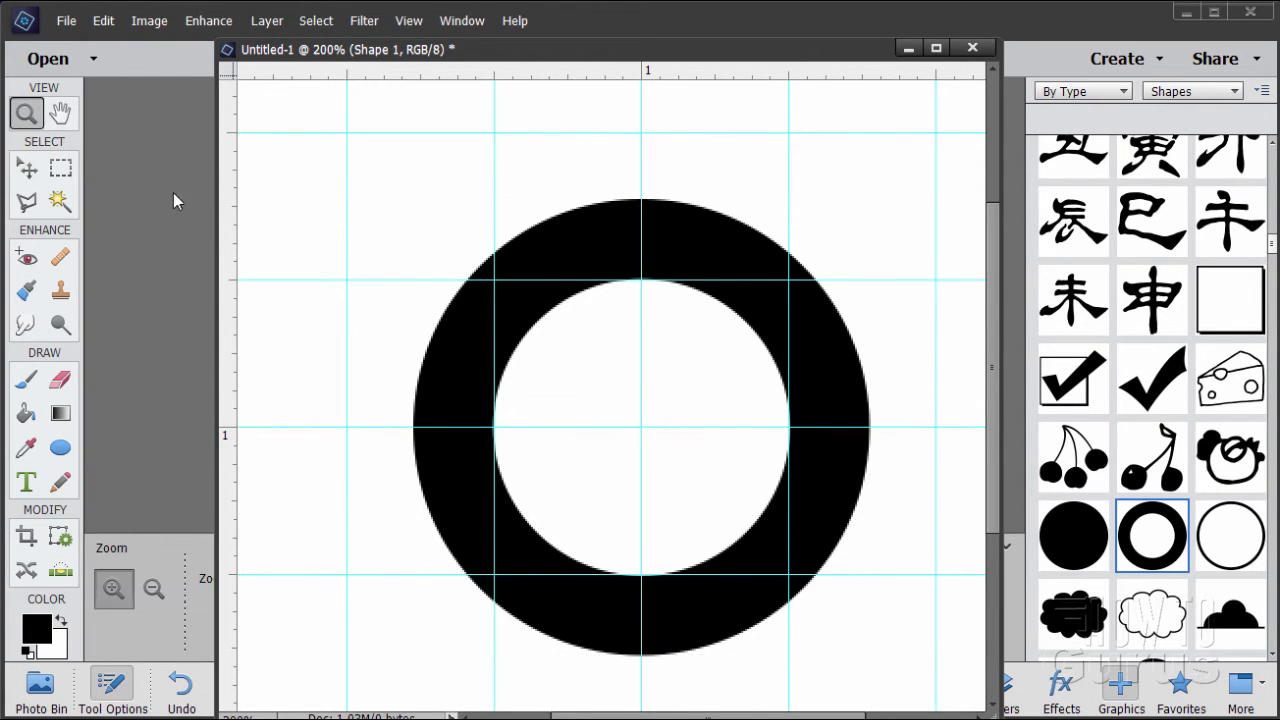
{"action": "left_click", "coordinate": [672, 459]}
{"action": "key", "text": "v"}
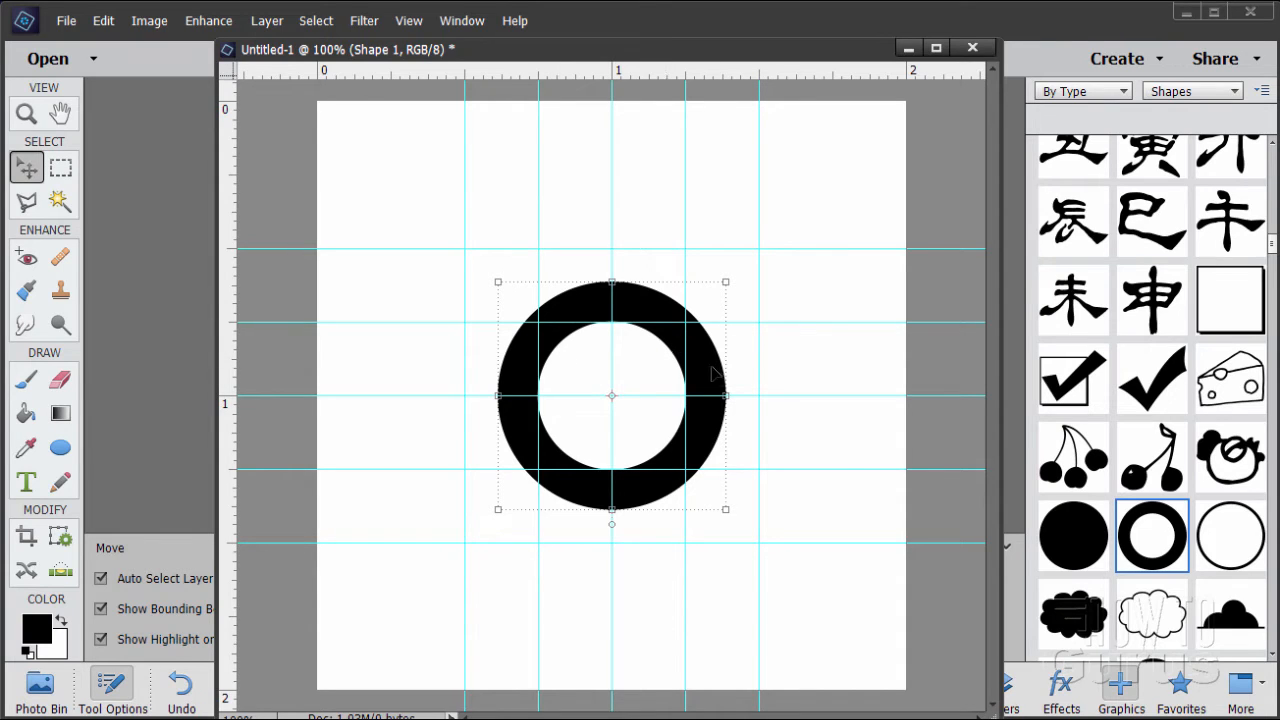
{"action": "left_click", "coordinate": [1062, 686]}
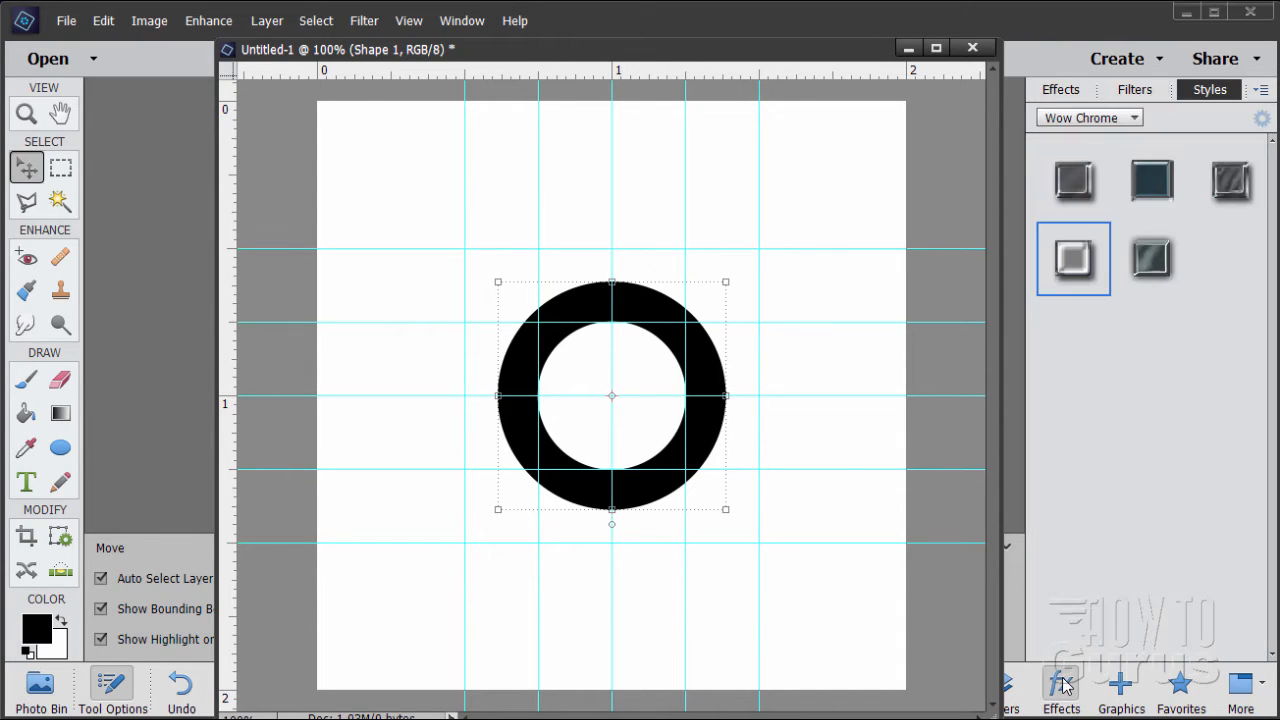
{"action": "left_click", "coordinate": [1096, 120]}
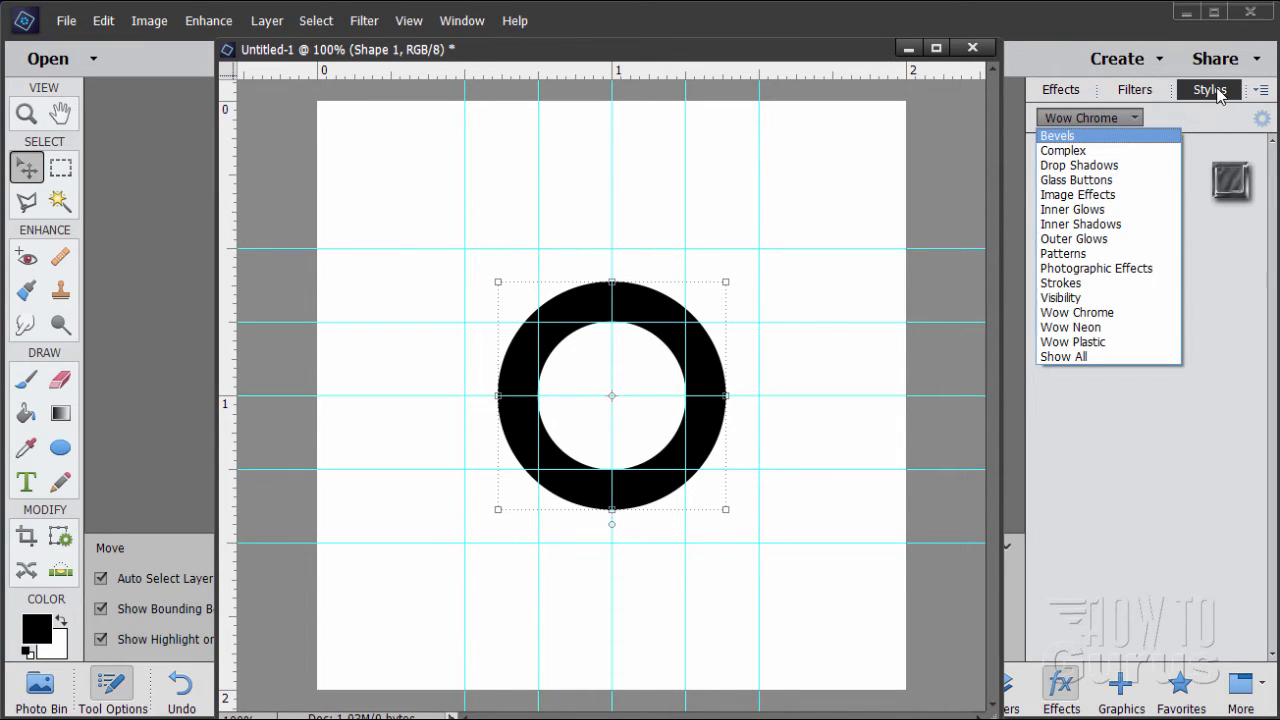
{"action": "left_click", "coordinate": [1082, 313]}
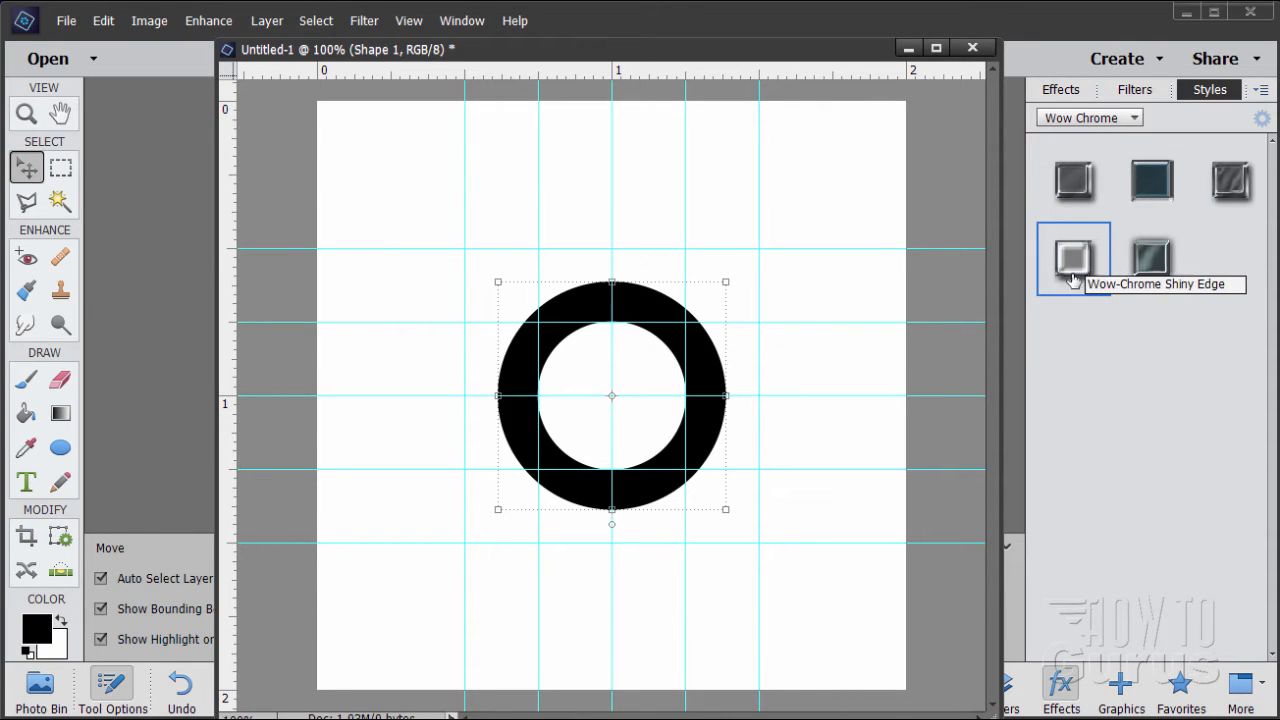
{"action": "double_click", "coordinate": [1068, 267]}
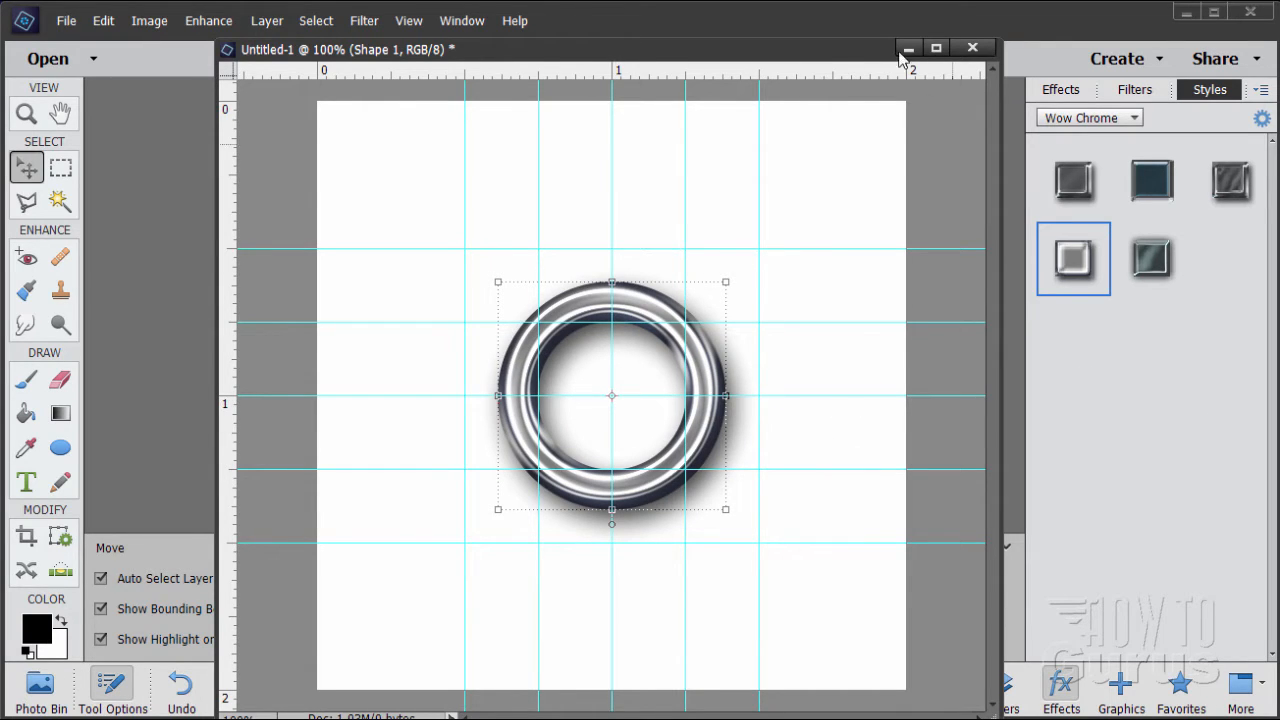
- Turn off the Drop Shadow in the ring layer's style settings
{"action": "left_click_drag", "start_coordinate": [865, 58], "coordinate": [803, 34]}
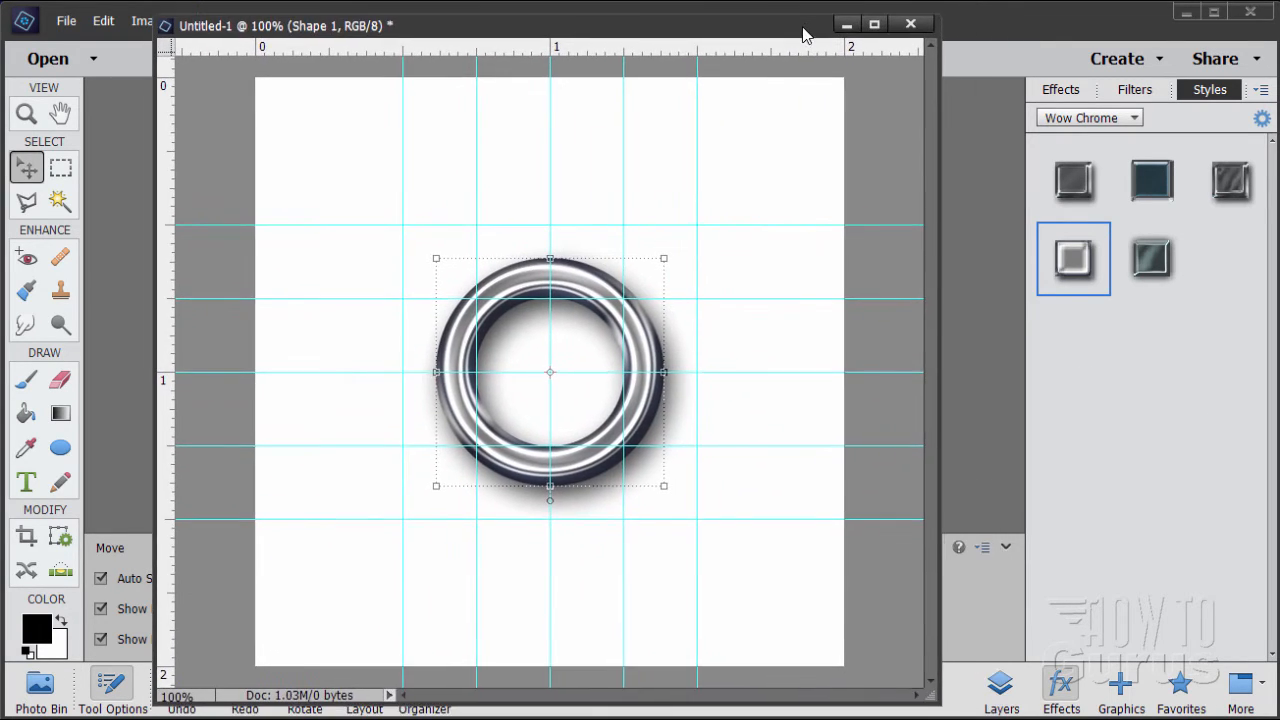
{"action": "left_click", "coordinate": [1010, 687]}
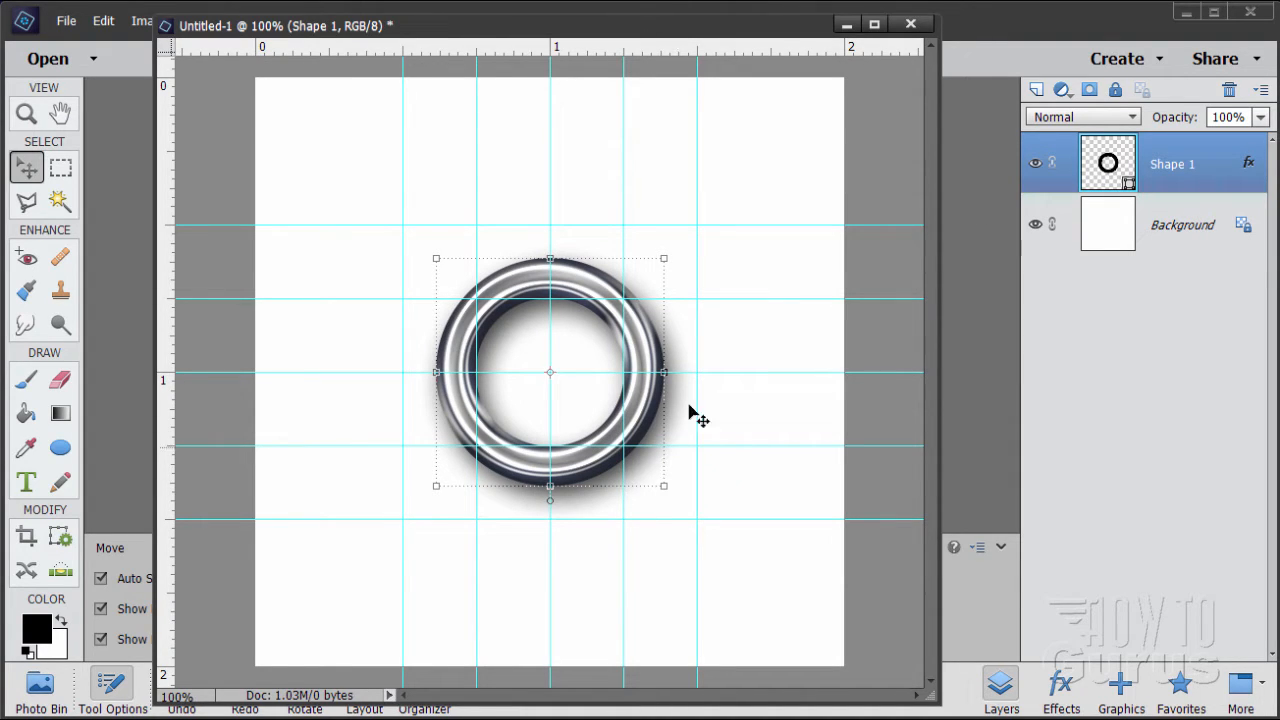
{"action": "double_click", "coordinate": [1249, 165]}
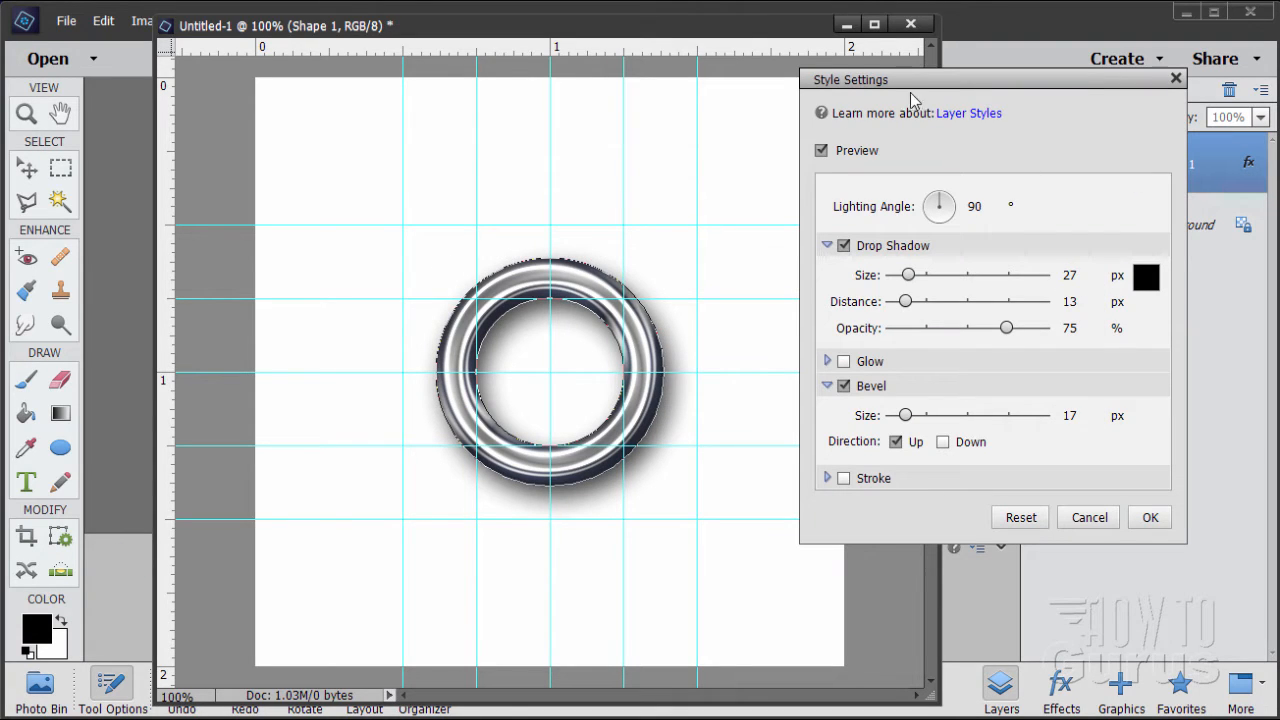
{"action": "left_click", "coordinate": [844, 246]}
{"action": "left_click", "coordinate": [827, 246]}
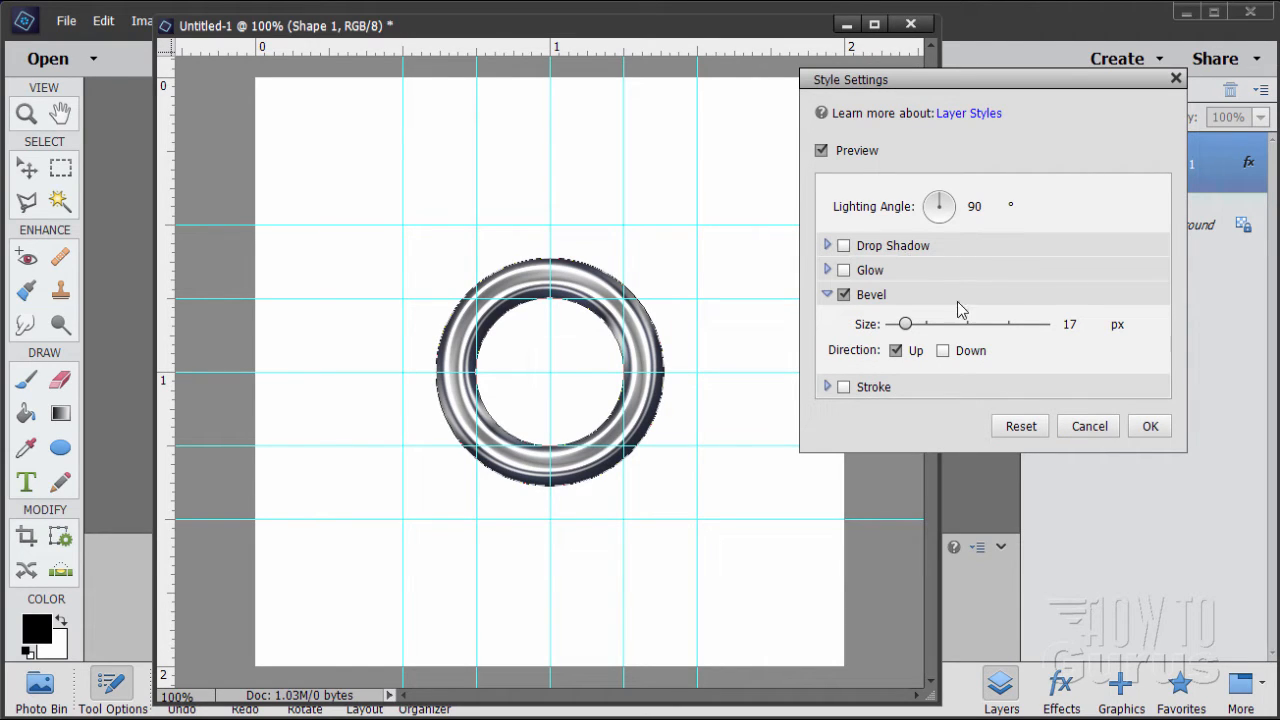
{"action": "left_click", "coordinate": [1150, 426]}
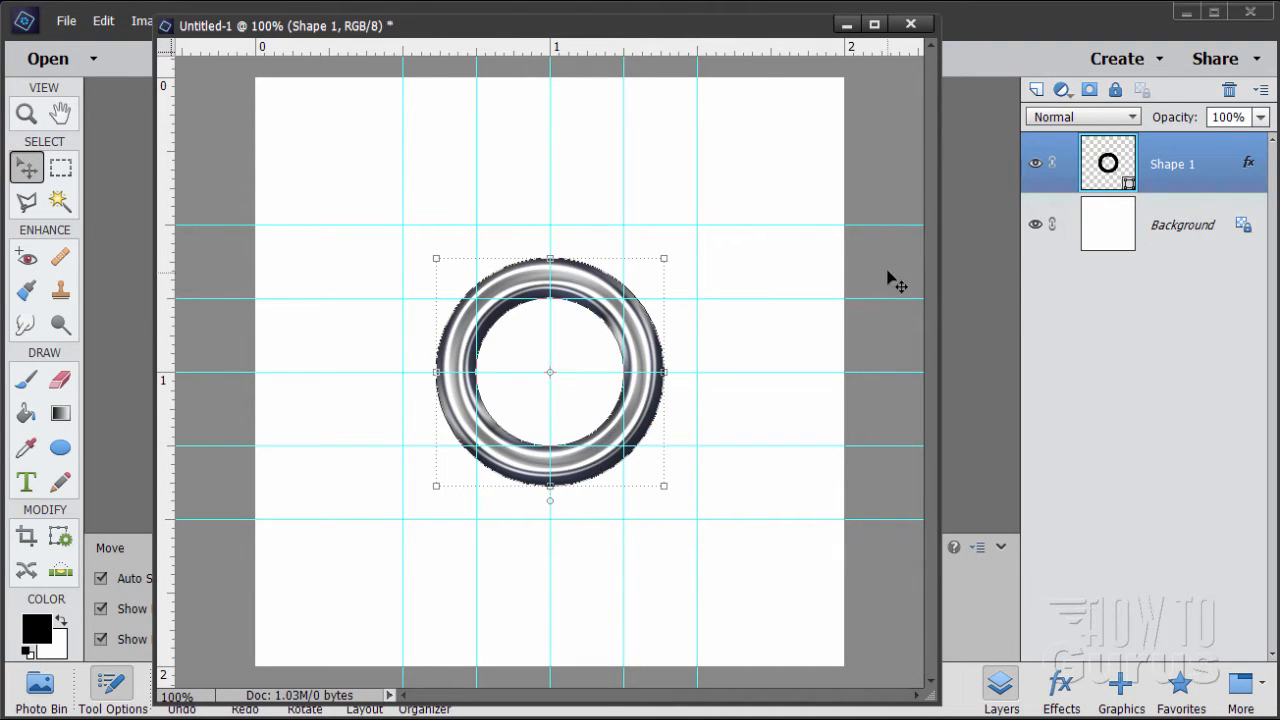
- Simplify the ring's shape layer and rename it Middle Circle
{"action": "right_click", "coordinate": [1153, 161]}
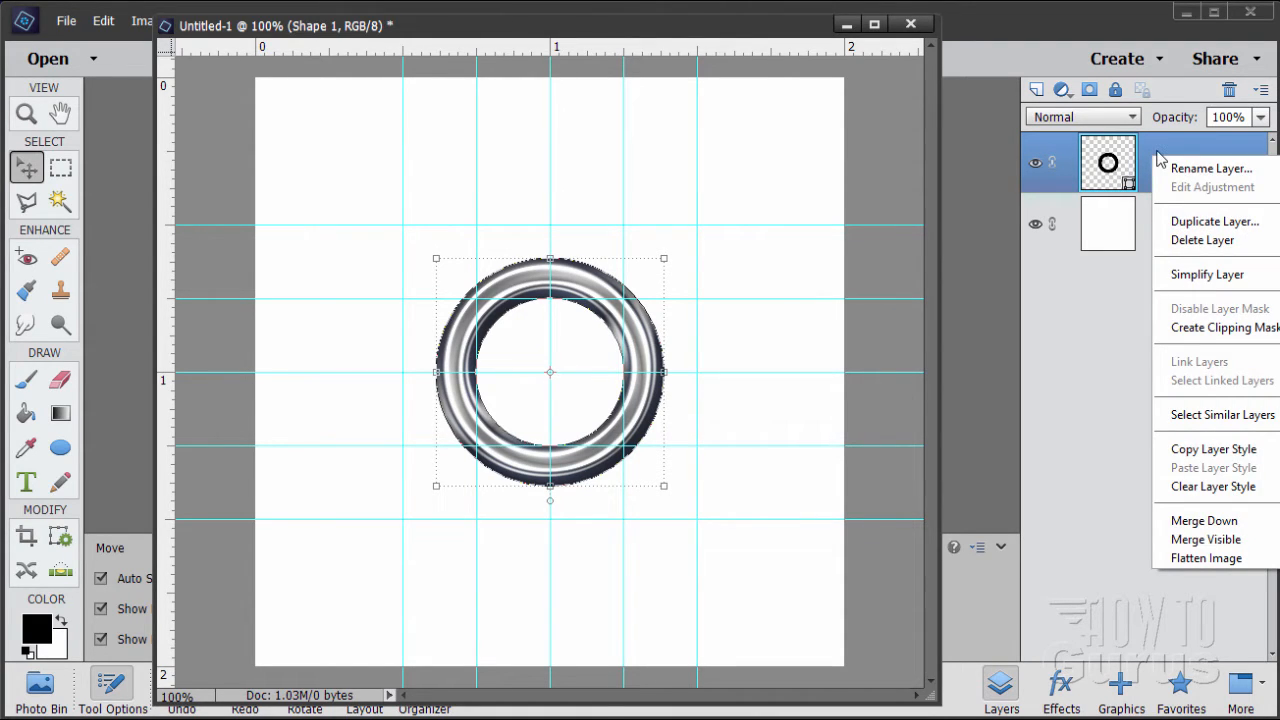
{"action": "left_click", "coordinate": [1187, 275]}
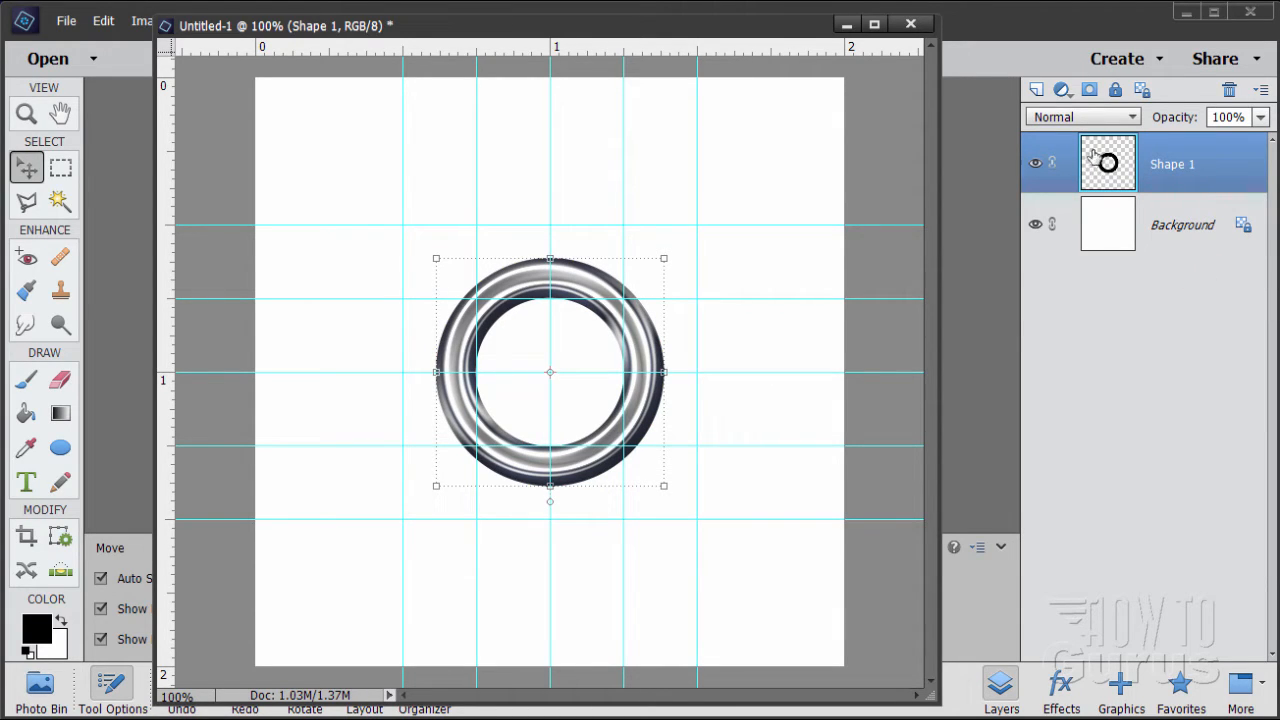
{"action": "double_click", "coordinate": [1170, 165]}
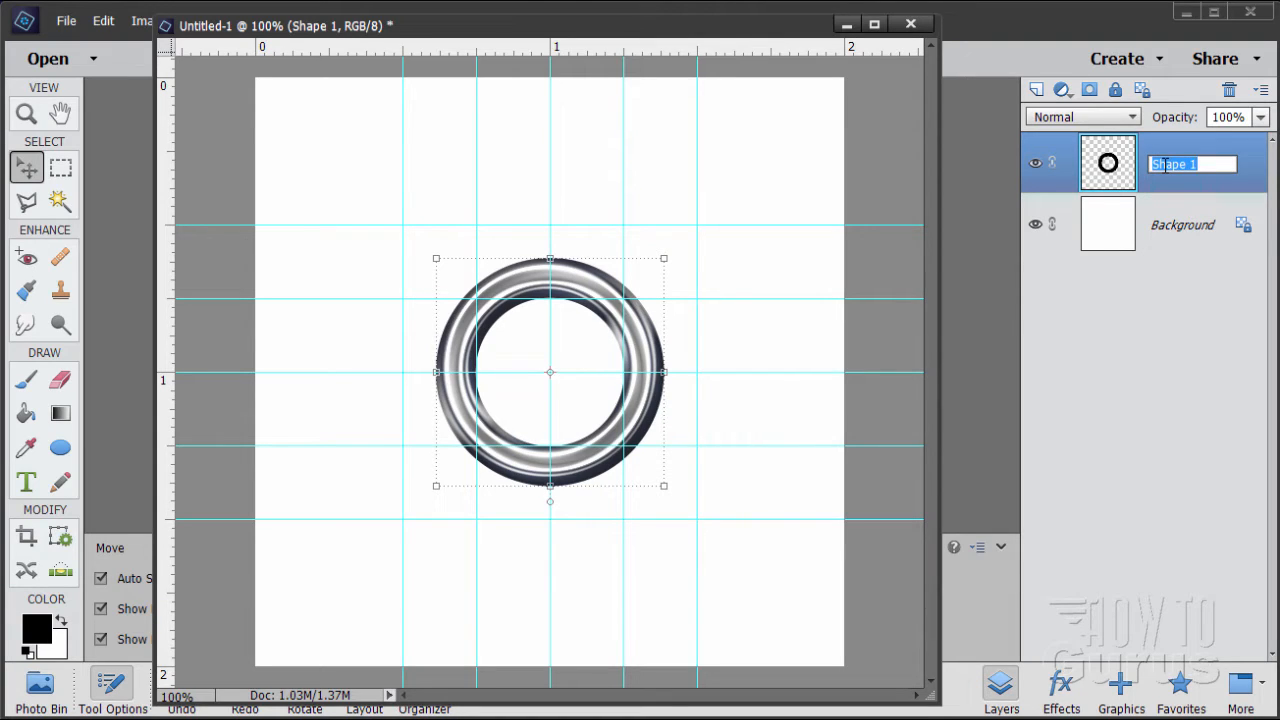
{"action": "type", "text": "M"}
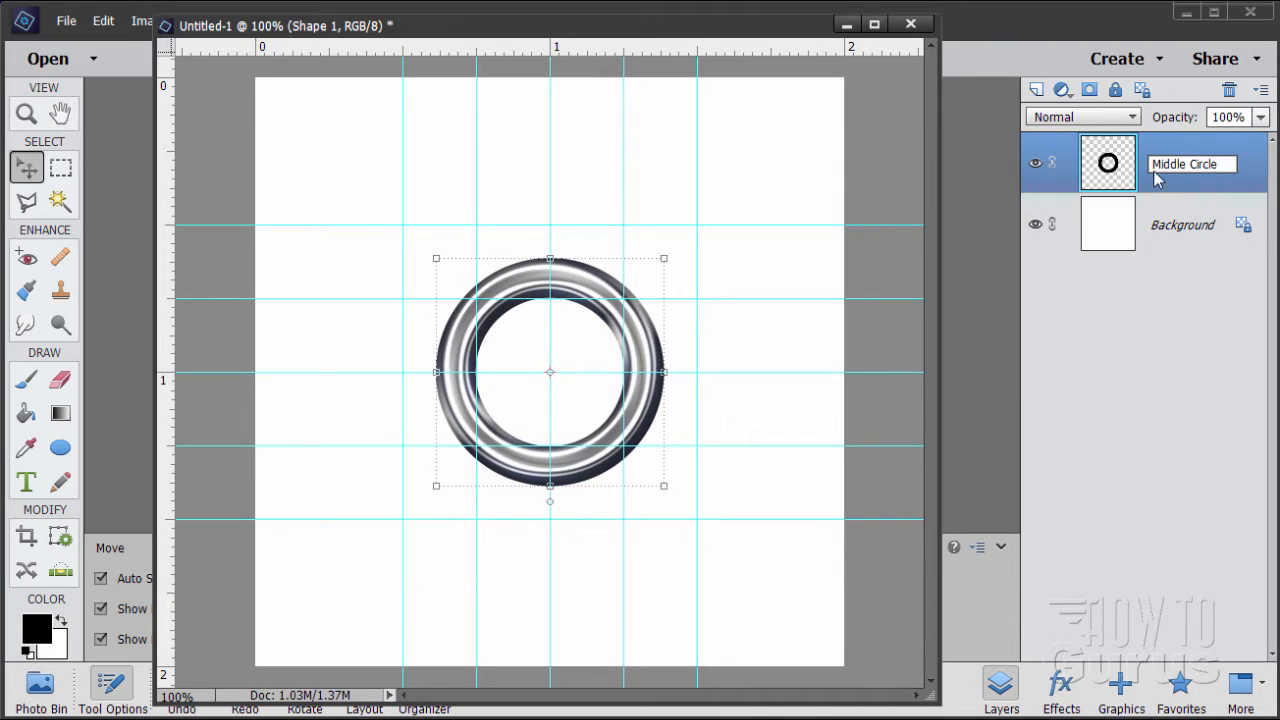
{"action": "type", "text": "iddle Circle"}
{"action": "key", "text": "Return"}
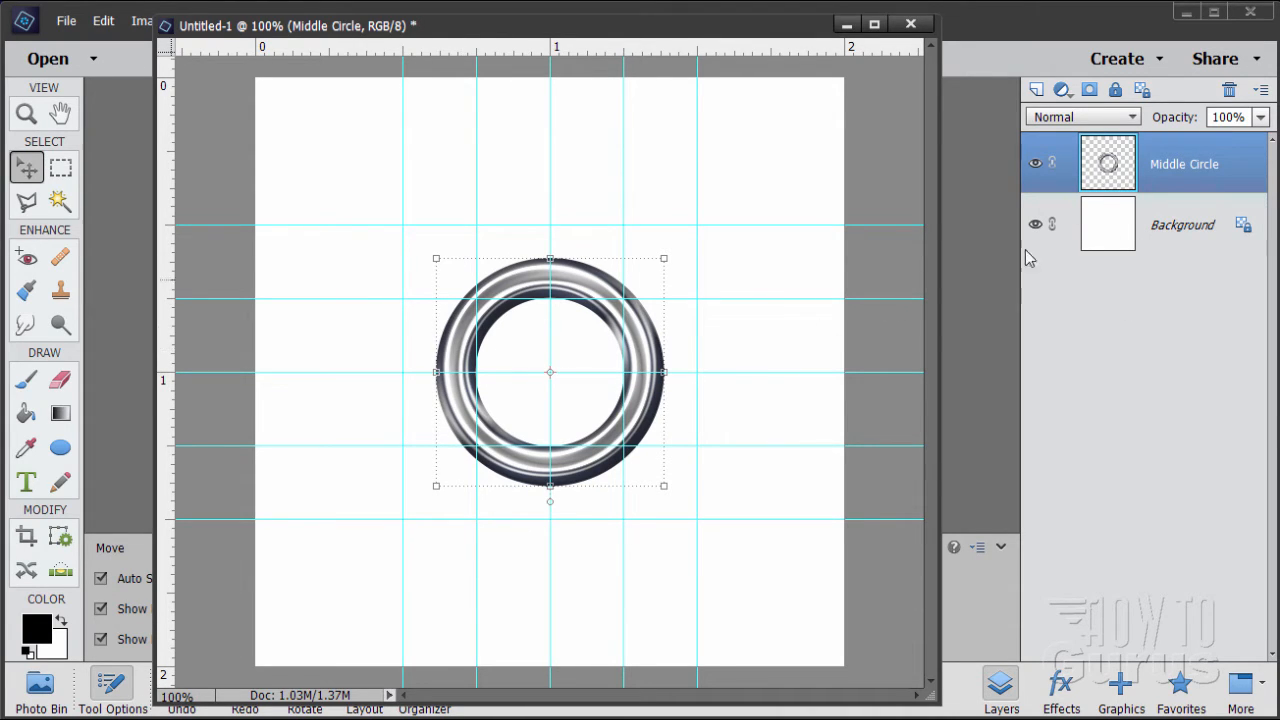
- Select the ring by picking the empty areas inside and outside it with the Magic Wand and inverting the selection
{"action": "left_click", "coordinate": [58, 203]}
{"action": "left_click", "coordinate": [572, 353]}
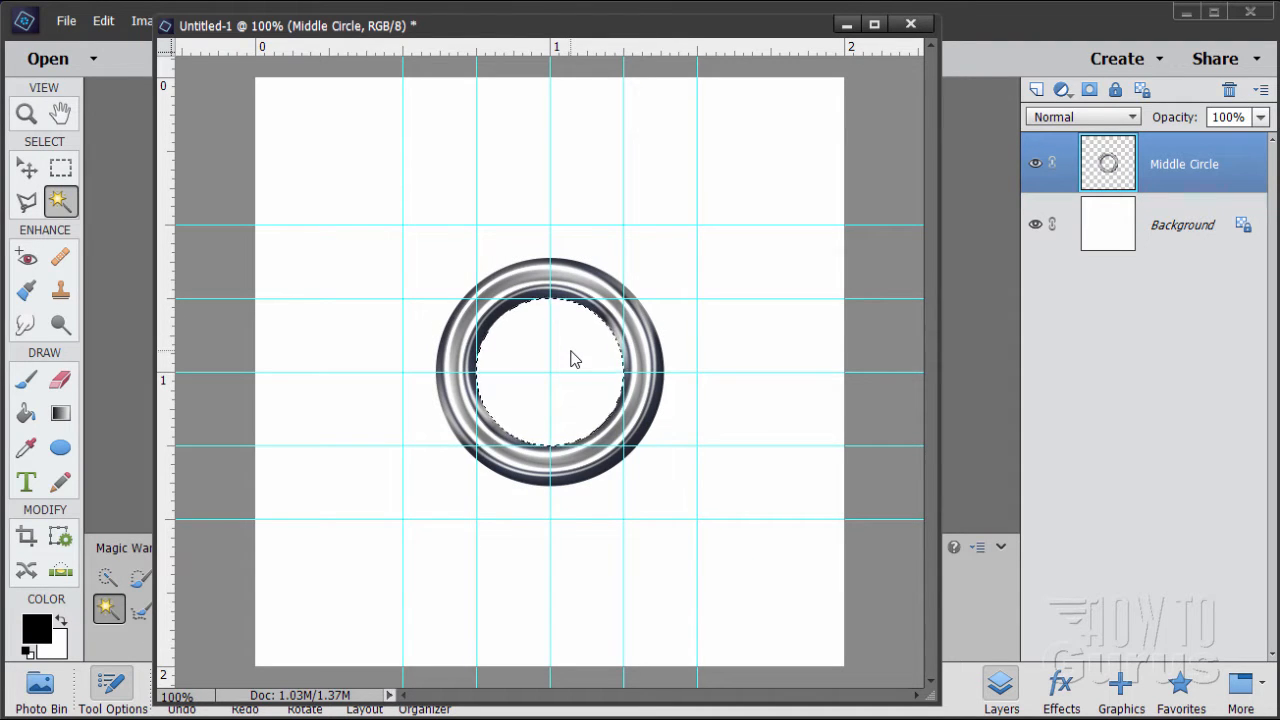
{"action": "left_click_drag", "start_coordinate": [526, 30], "coordinate": [716, 31]}
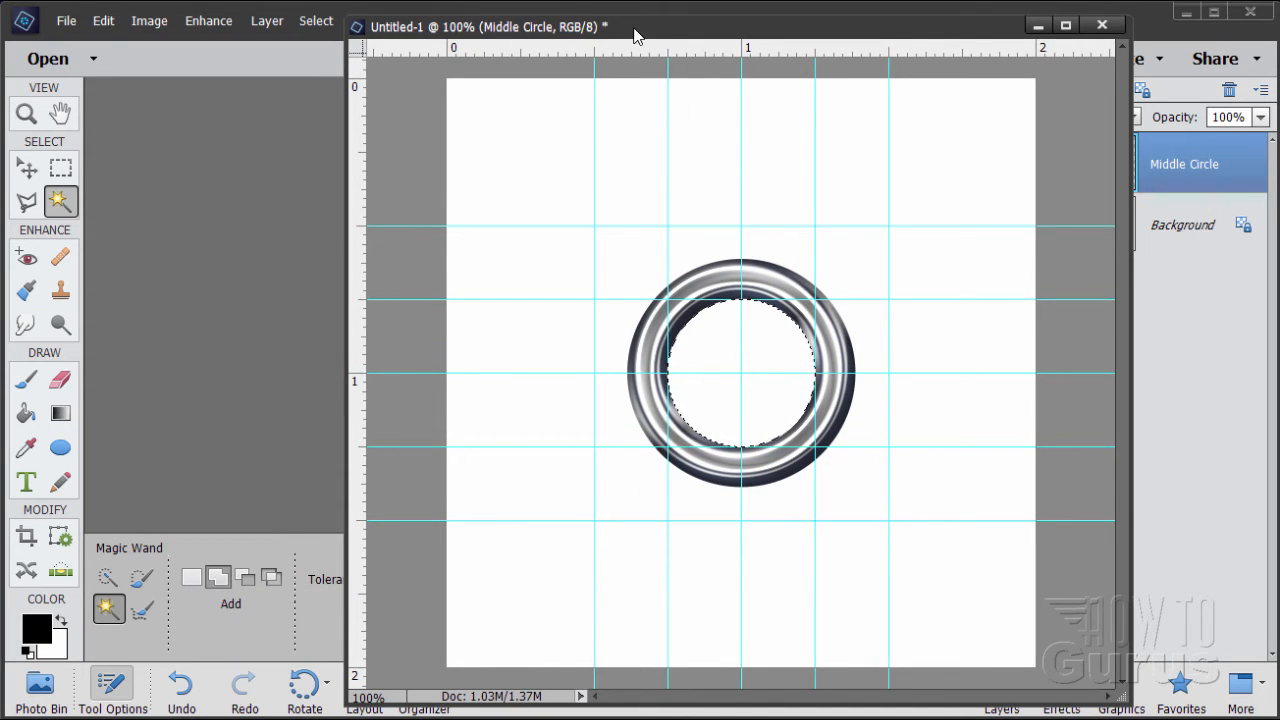
{"action": "left_click_drag", "start_coordinate": [634, 35], "coordinate": [555, 35]}
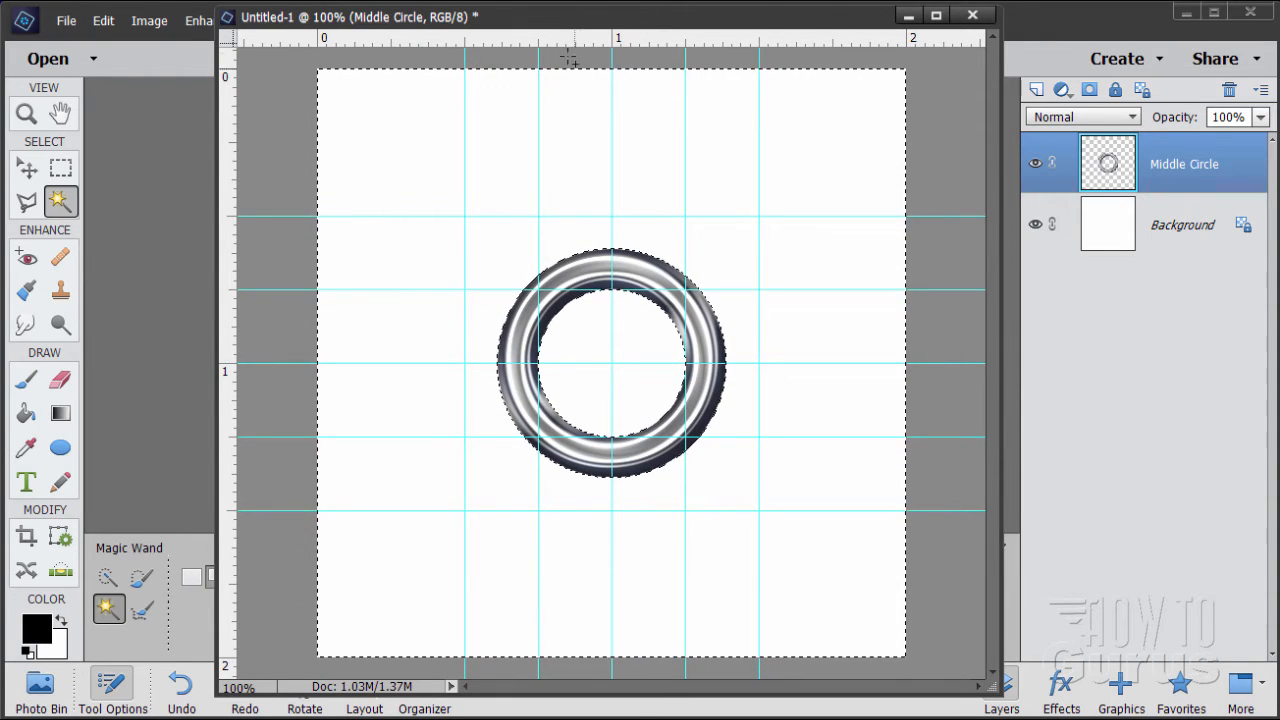
{"action": "left_click_drag", "start_coordinate": [553, 22], "coordinate": [523, 70]}
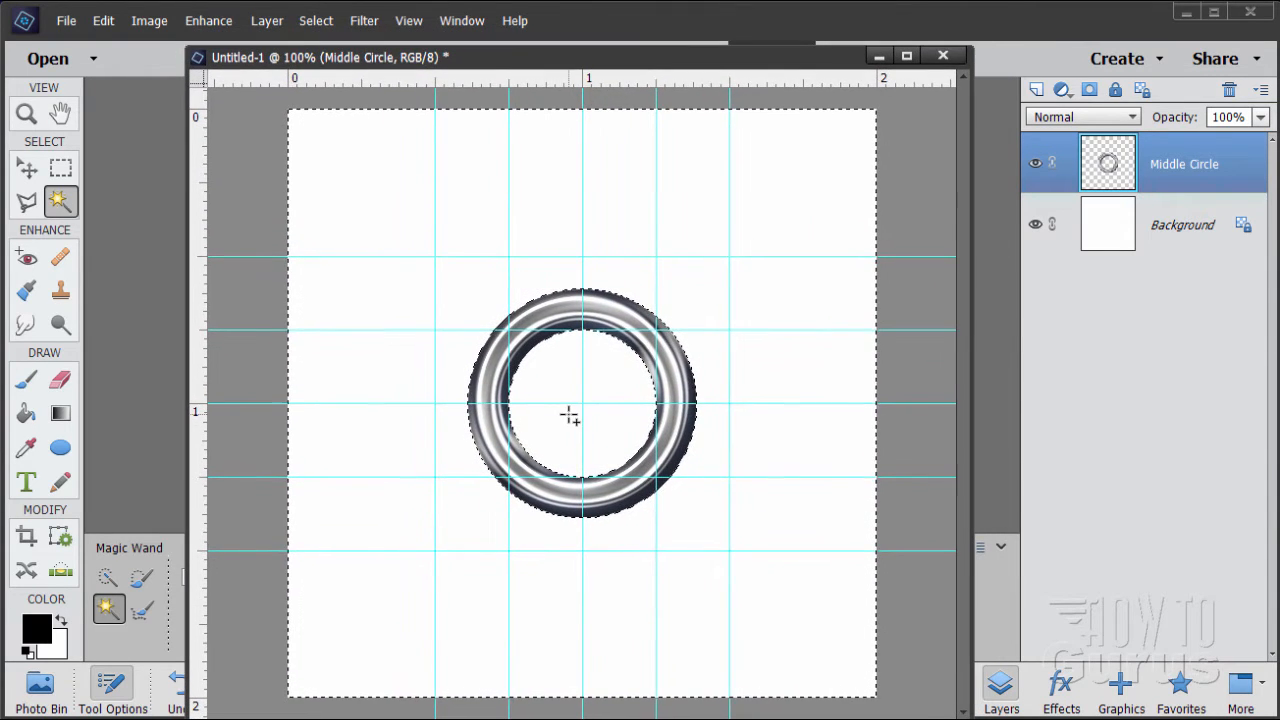
{"action": "left_click", "coordinate": [318, 21]}
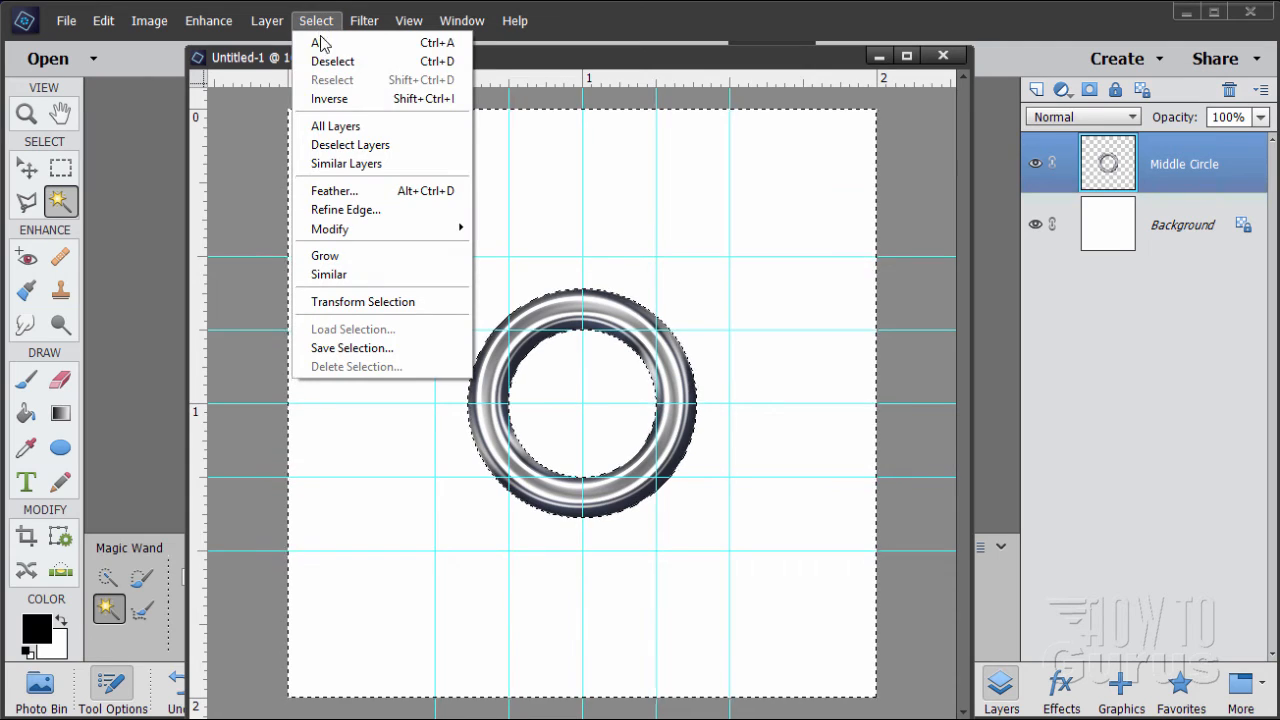
{"action": "left_click", "coordinate": [336, 99]}
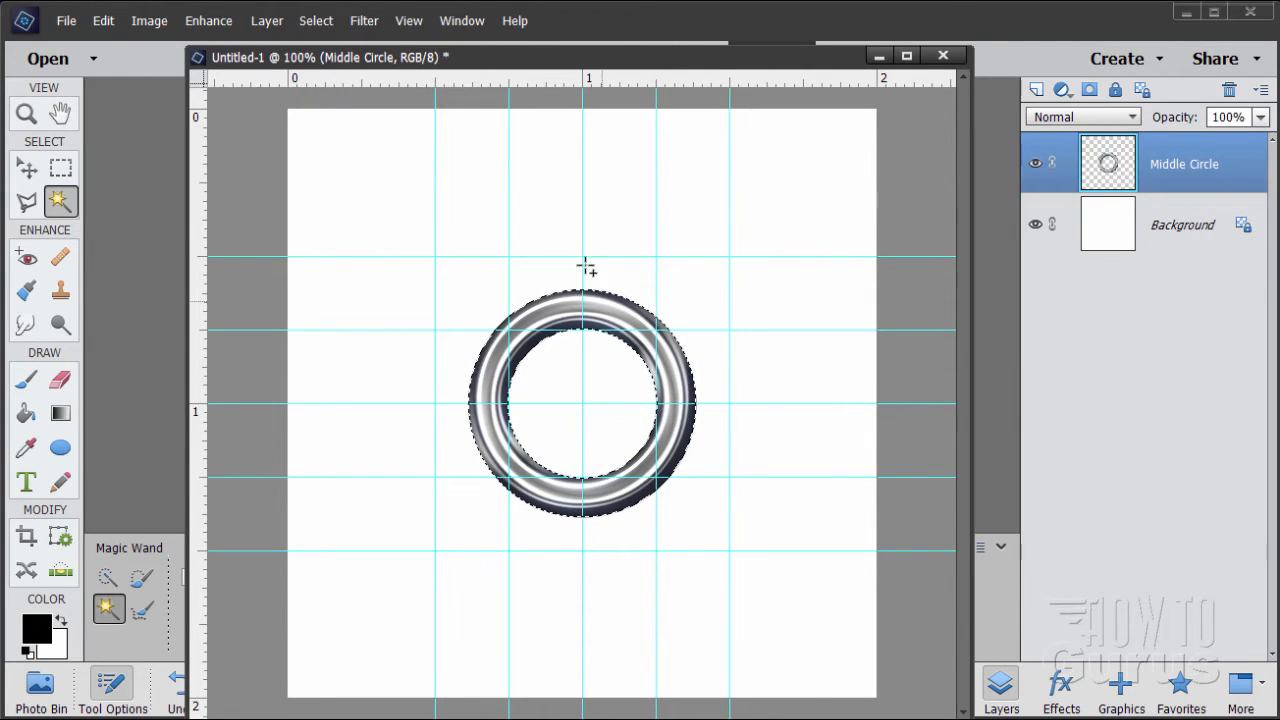
- Save the ring-shaped selection as a new selection named ring
{"action": "left_click", "coordinate": [320, 21]}
{"action": "left_click", "coordinate": [351, 348]}
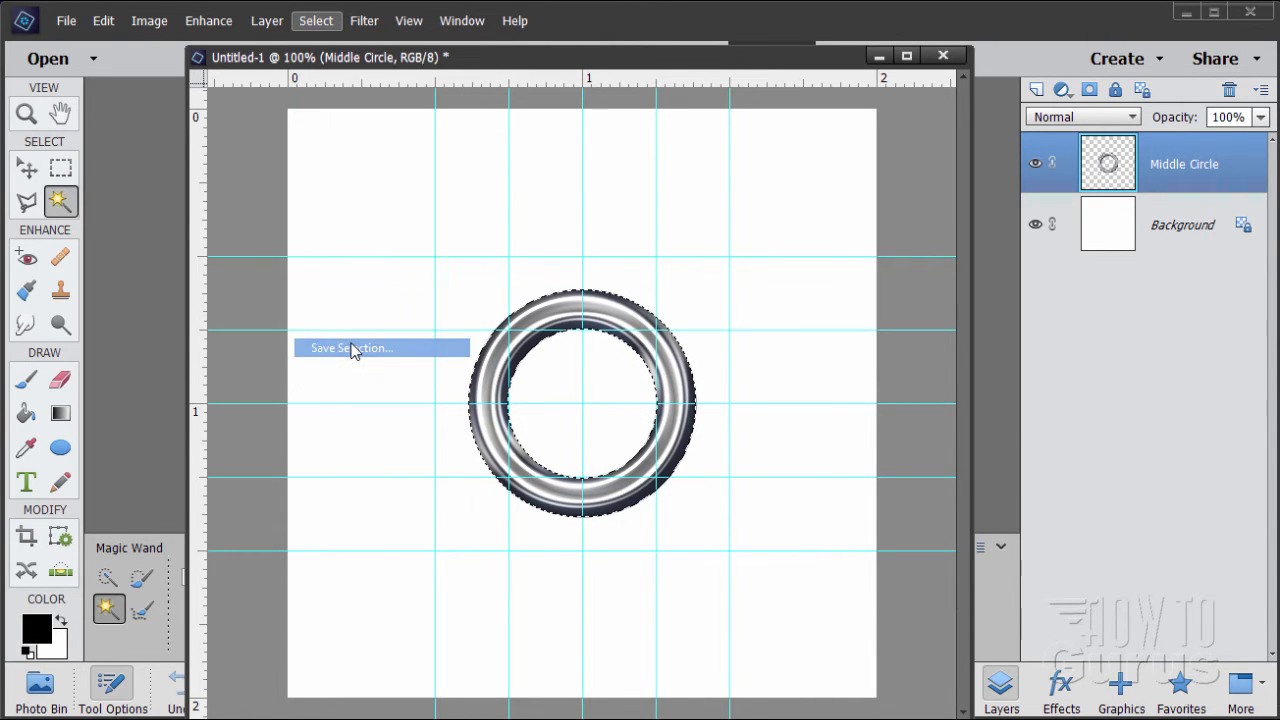
{"action": "type", "text": "ring"}
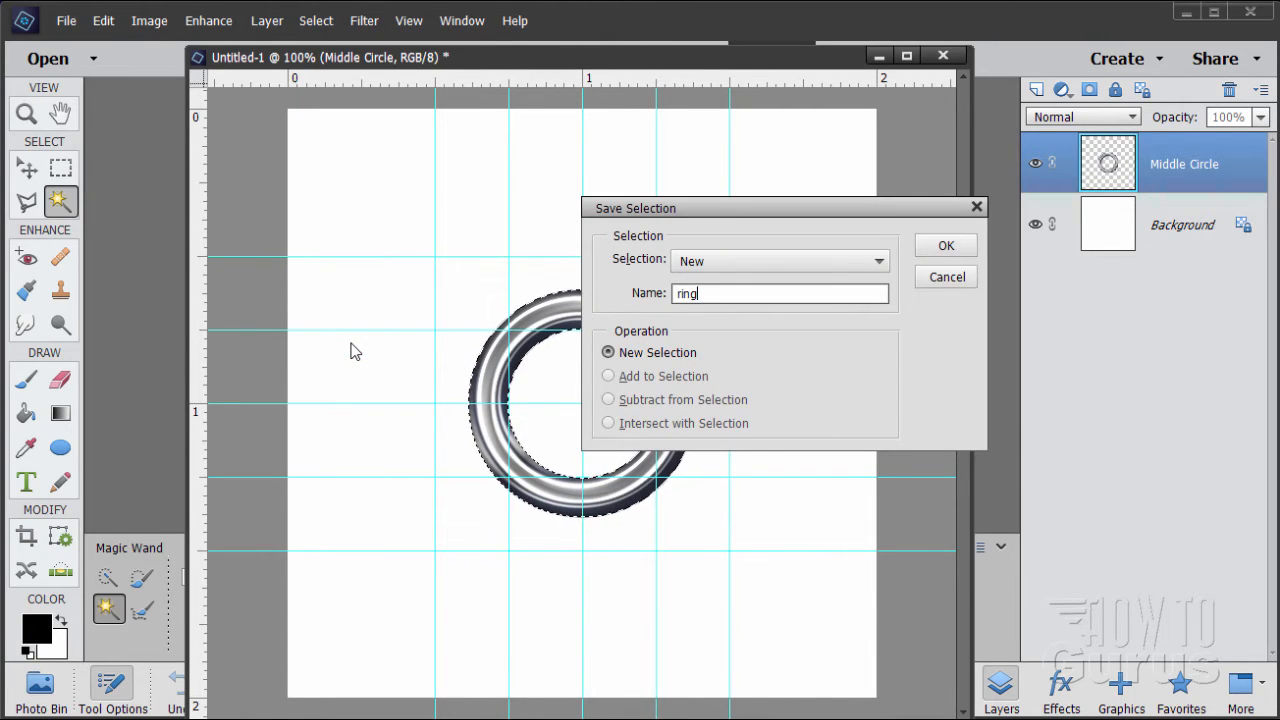
{"action": "left_click", "coordinate": [940, 248]}
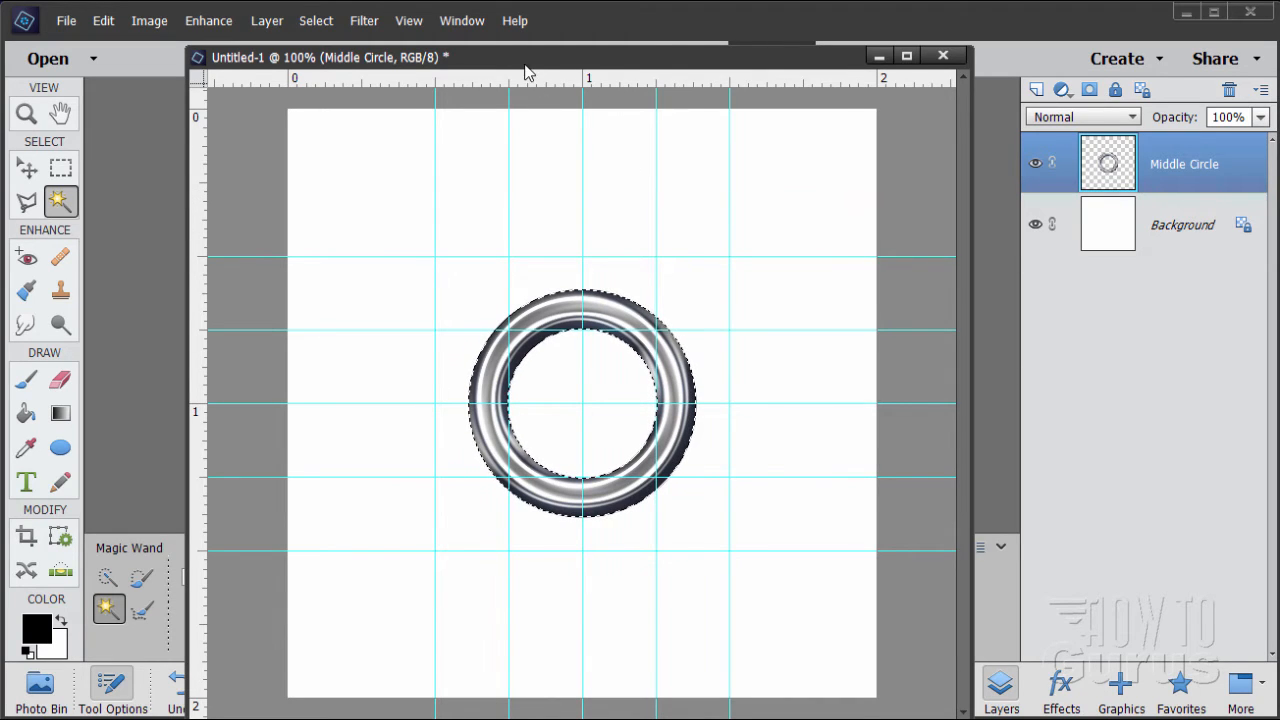
- Shorten the floating document window to uncover the tool options while keeping the whole ring in view
{"action": "left_click_drag", "start_coordinate": [524, 64], "coordinate": [521, 56]}
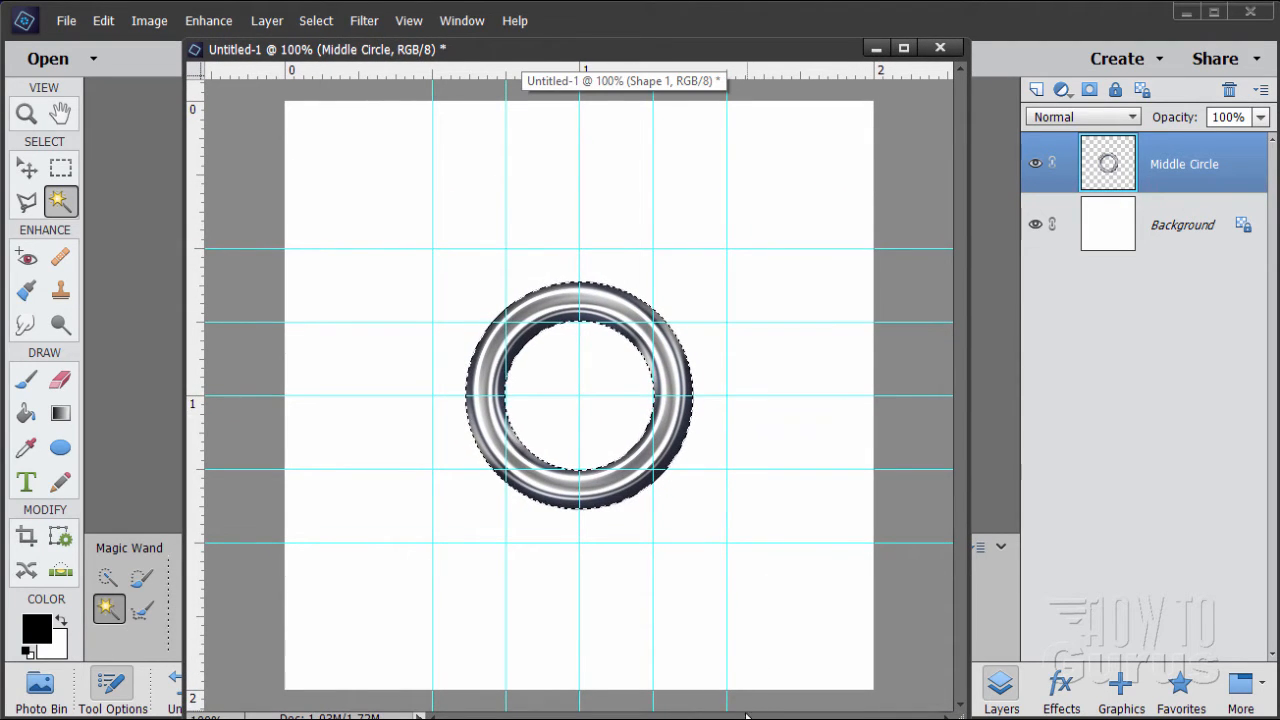
{"action": "left_click_drag", "start_coordinate": [737, 716], "coordinate": [716, 524]}
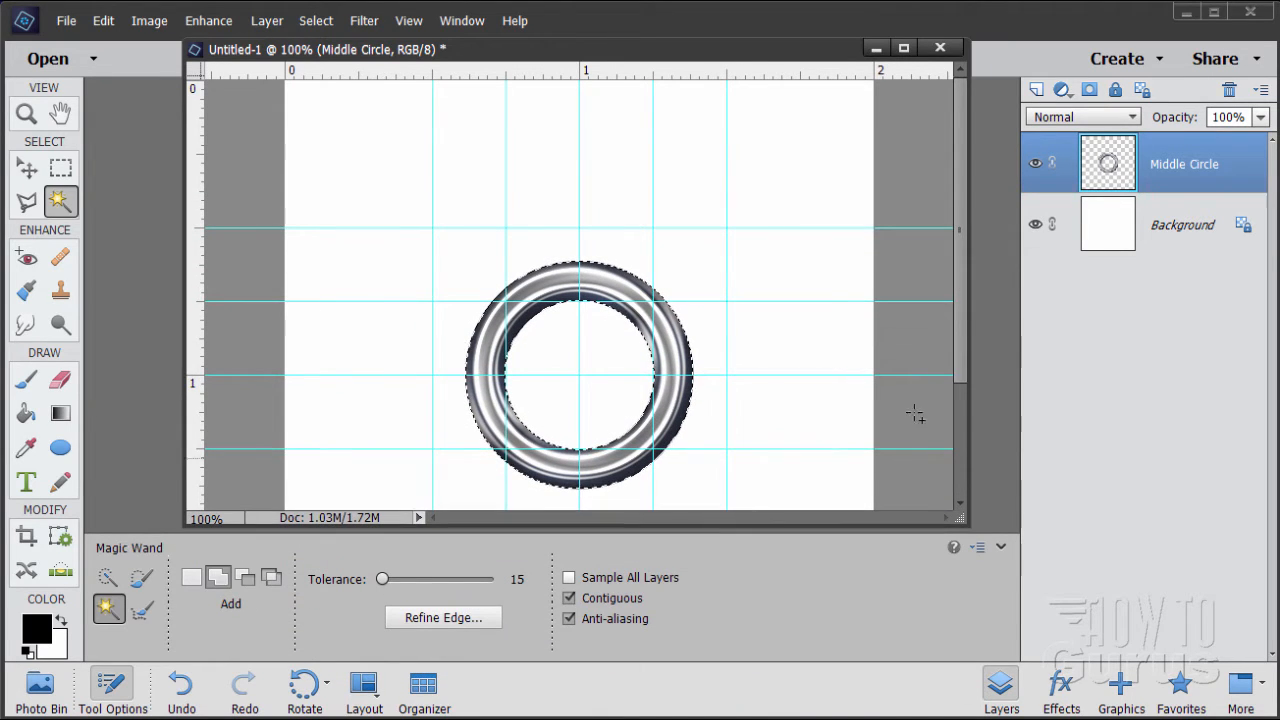
{"action": "left_click_drag", "start_coordinate": [961, 309], "coordinate": [963, 374]}
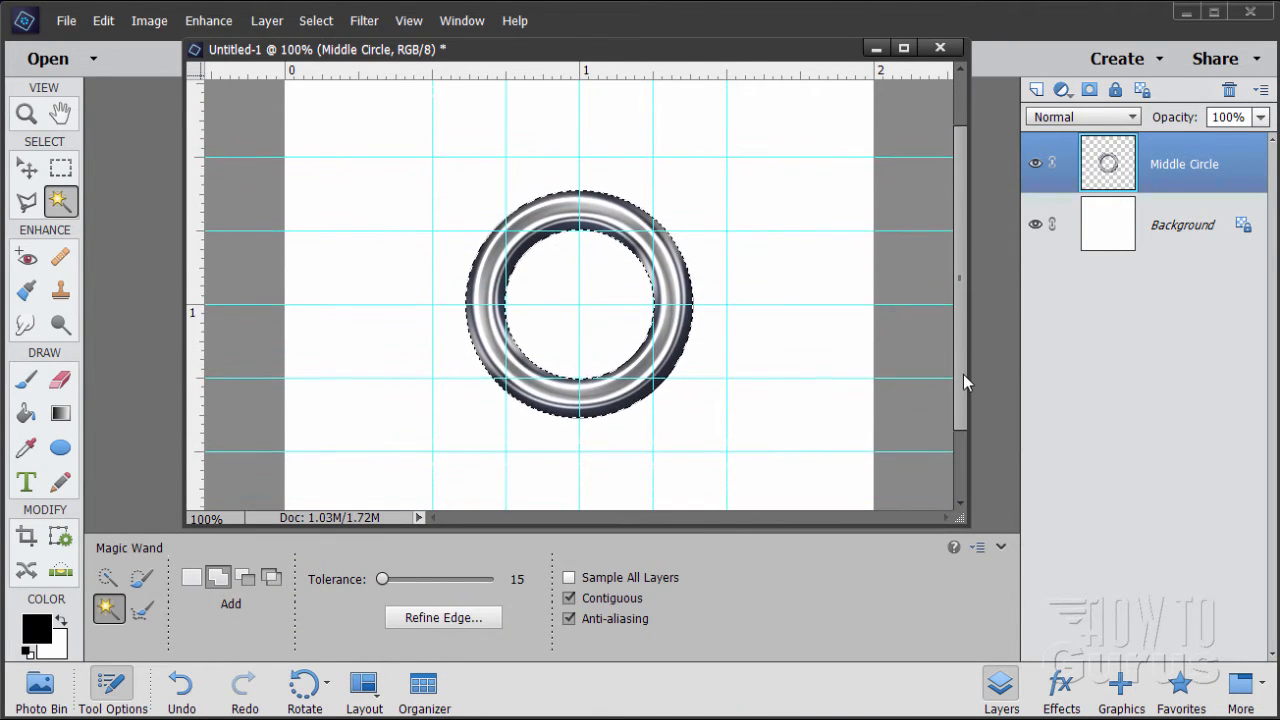
- Duplicate the Middle Circle layer and rename the copy Rignt Circle
{"action": "left_click", "coordinate": [26, 167]}
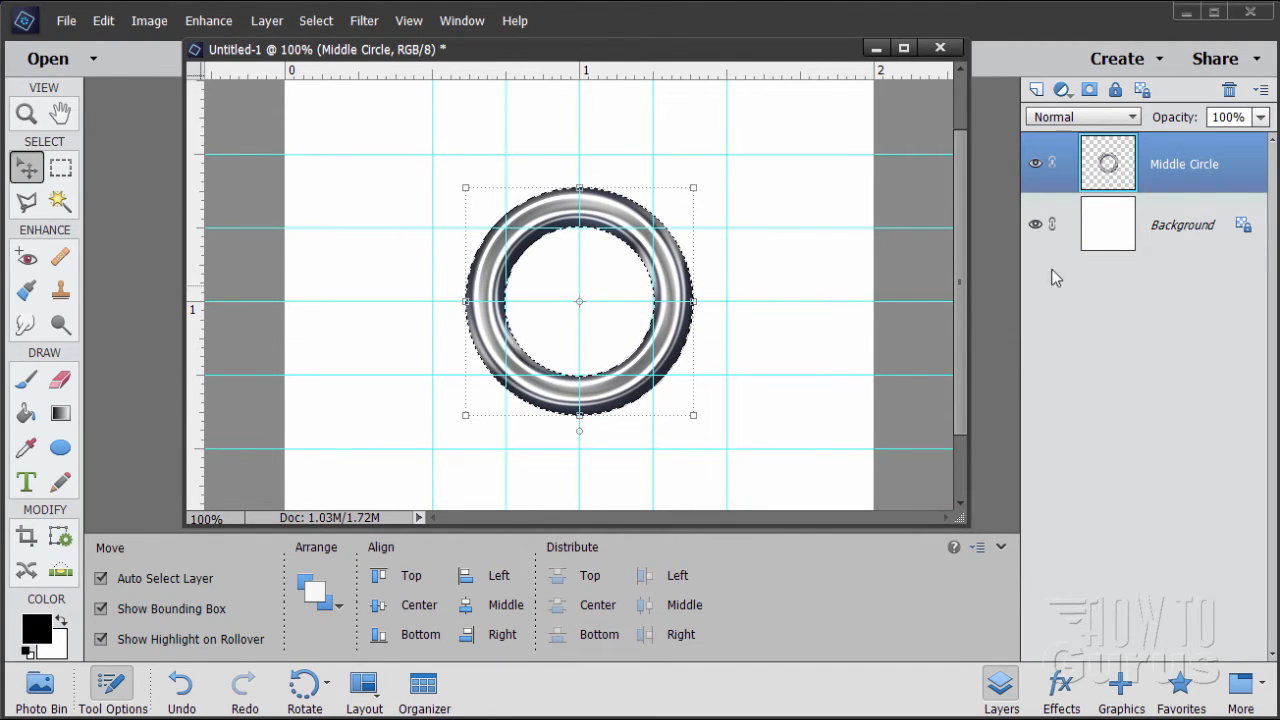
{"action": "left_click_drag", "start_coordinate": [1144, 178], "coordinate": [1036, 90]}
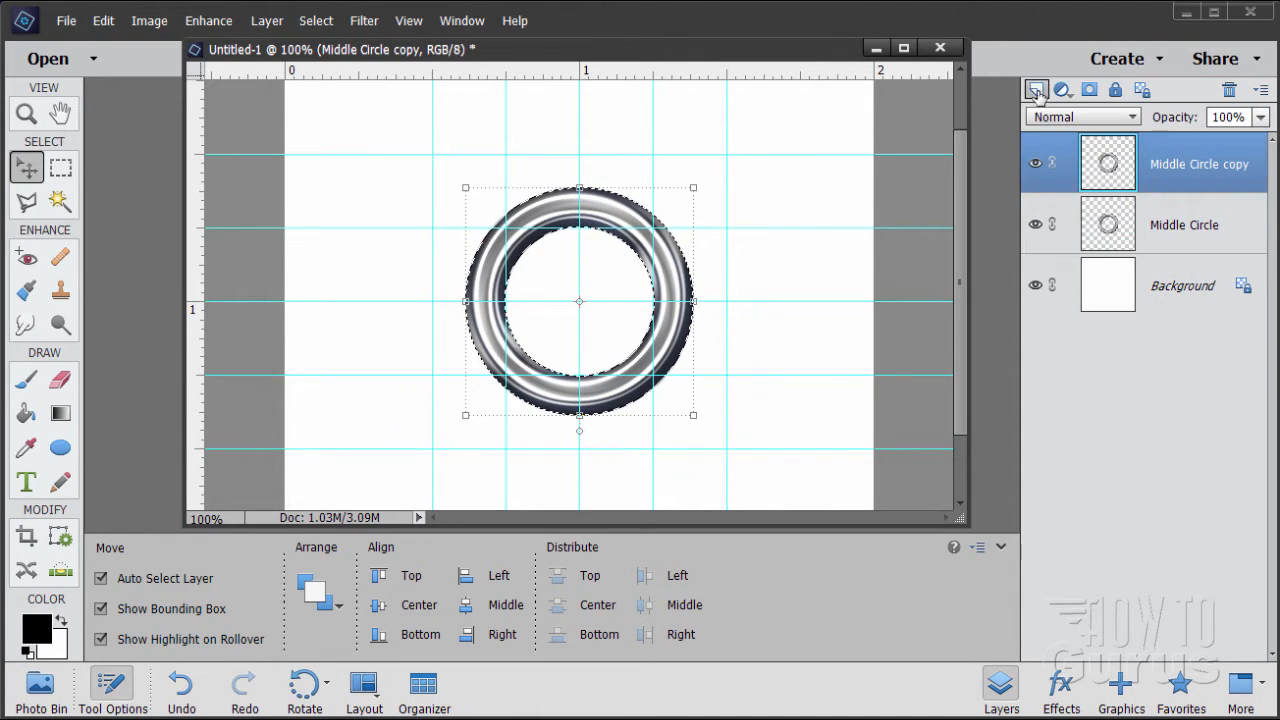
{"action": "double_click", "coordinate": [1179, 166]}
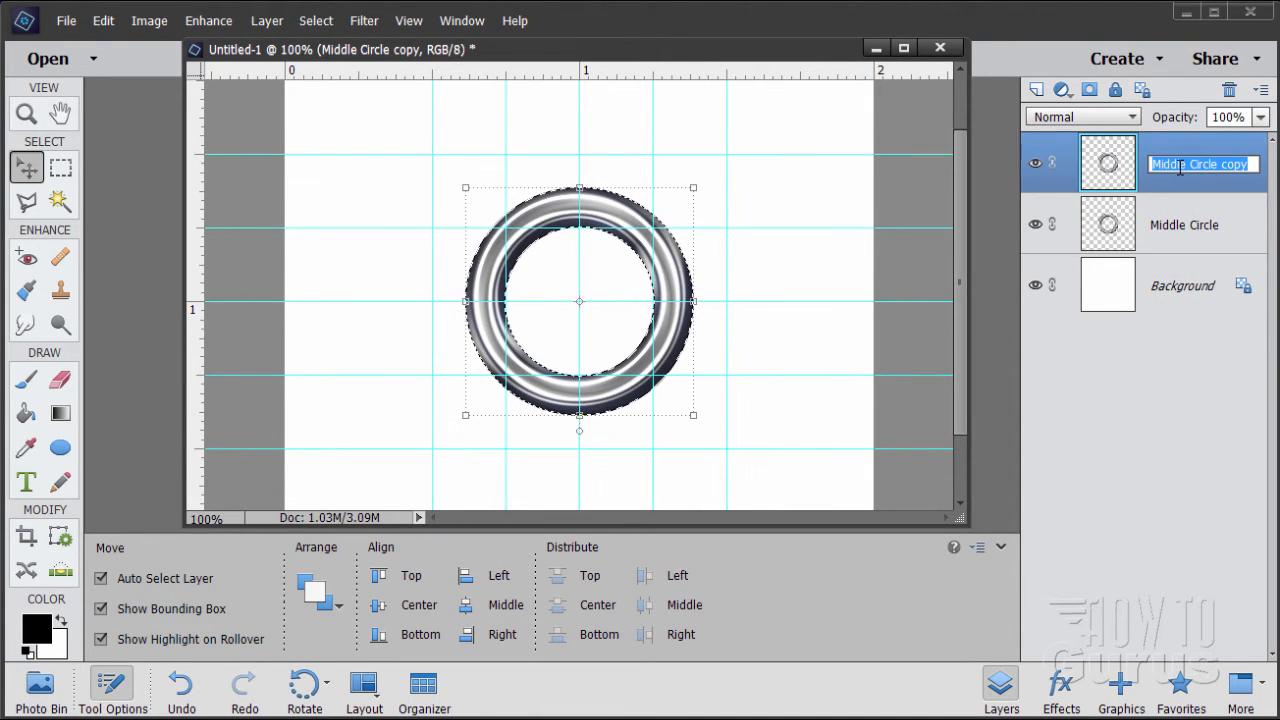
{"action": "type", "text": "Right R"}
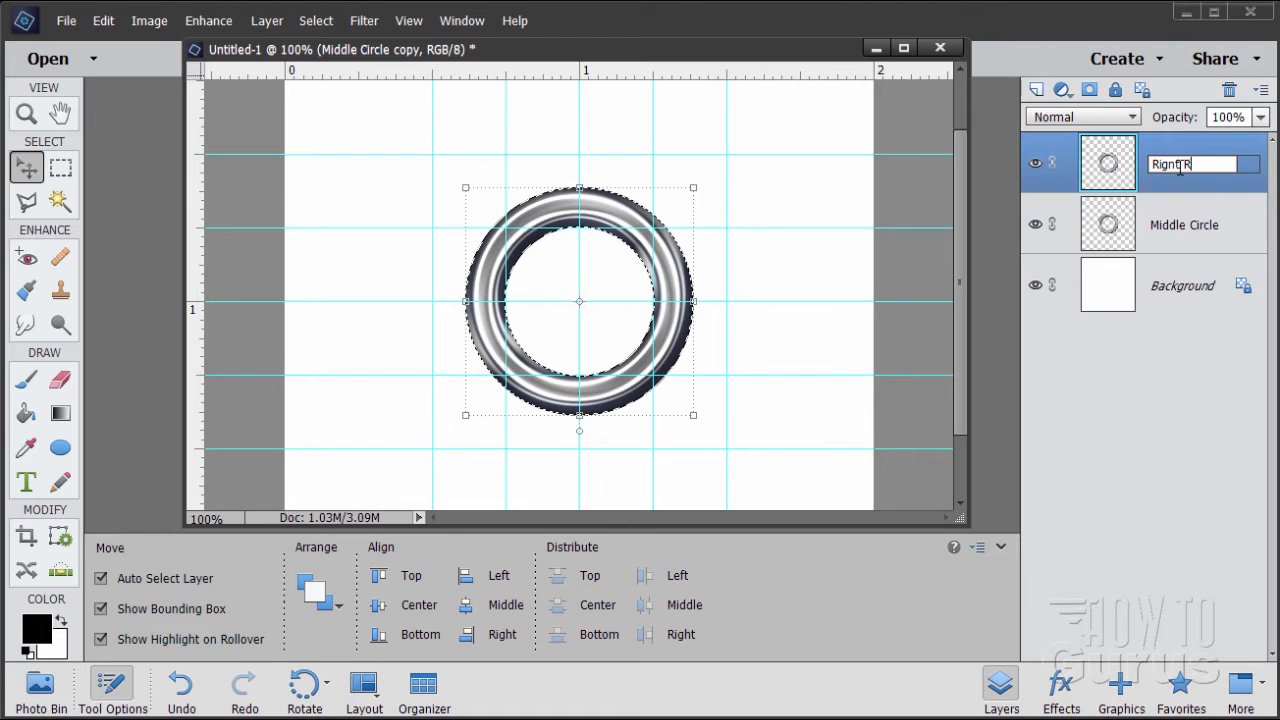
{"action": "type", "text": "in"}
{"action": "type", "text": " Circle"}
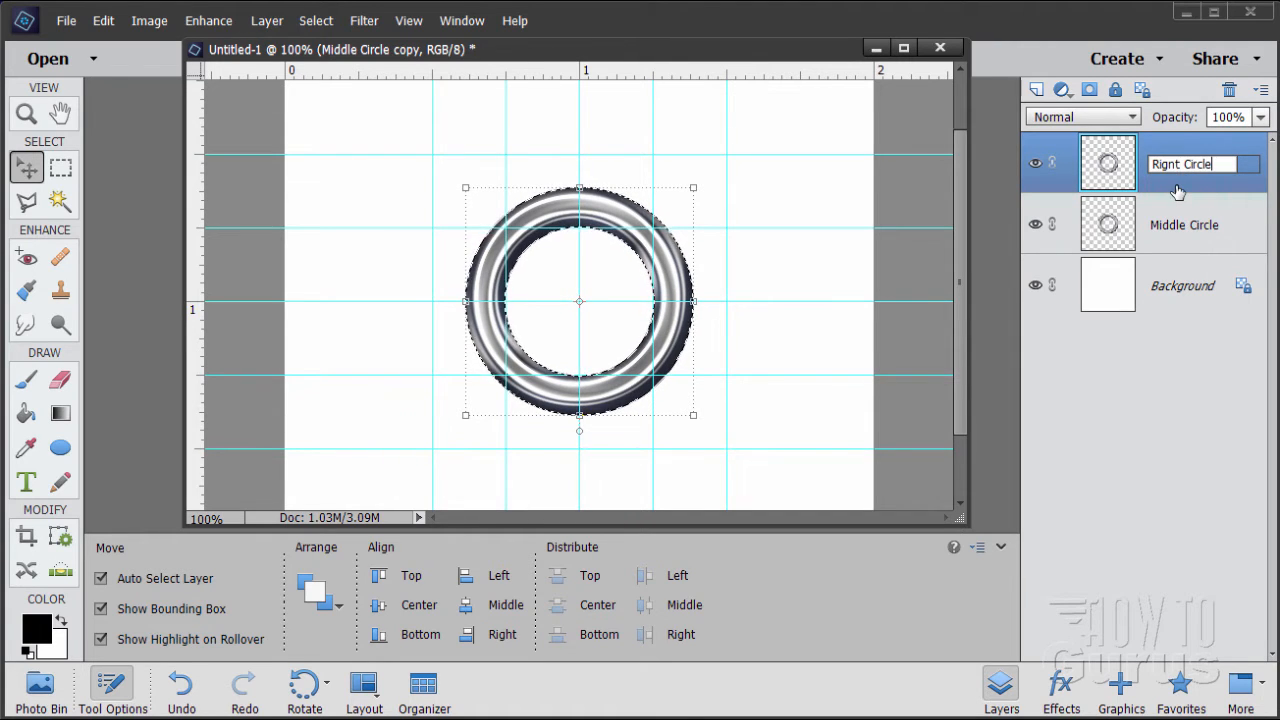
{"action": "key", "text": "Return"}
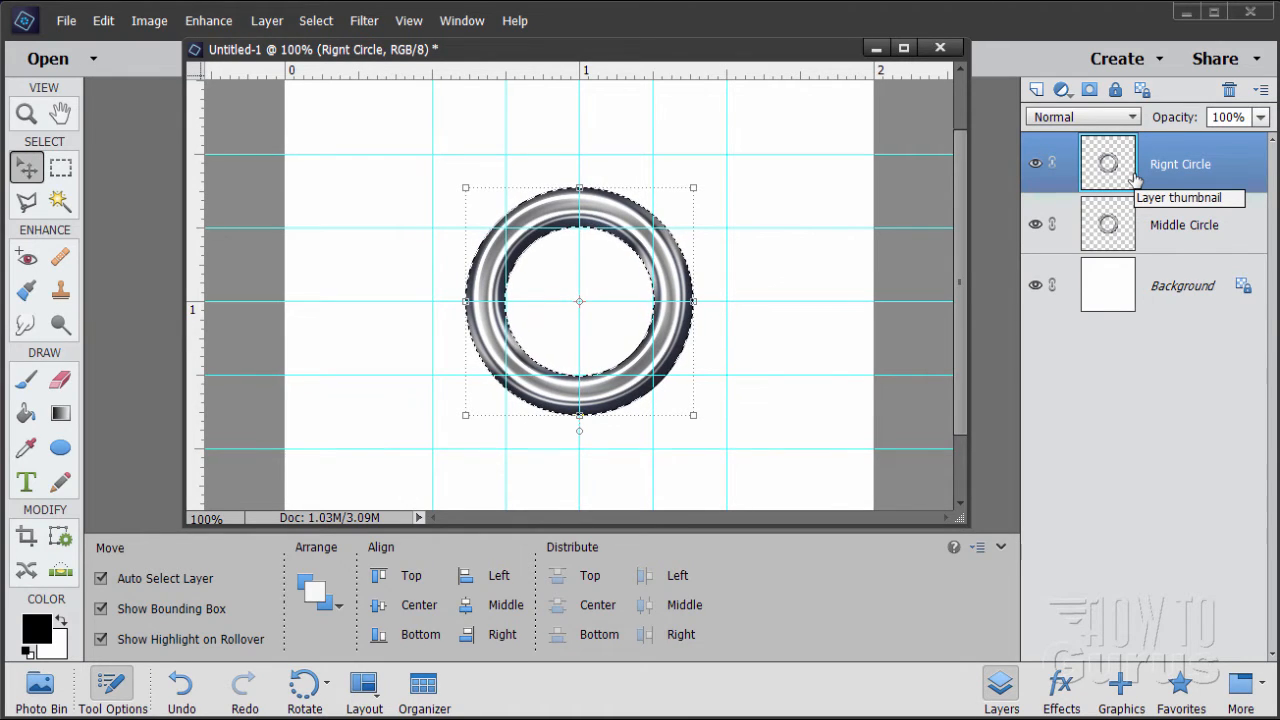
- Nudge the Rignt Circle ring straight right until its centre sits on the 1.5 in vertical guide, and clear the selection
{"action": "key", "text": "Right"}
{"action": "key", "text": "Right"}
{"action": "key", "text": "Right"}
{"action": "key", "text": "Right"}
{"action": "key", "text": "Right"}
{"action": "key", "text": "Right"}
{"action": "key", "text": "Right"}
{"action": "key", "text": "Right"}
{"action": "key", "text": "Right"}
{"action": "key", "text": "Right"}
{"action": "key", "text": "Right"}
{"action": "key", "text": "Right"}
{"action": "key", "text": "Right"}
{"action": "key", "text": "Right"}
{"action": "key", "text": "Right"}
{"action": "key", "text": "Right"}
{"action": "key", "text": "Right"}
{"action": "key", "text": "Right"}
{"action": "key", "text": "Right"}
{"action": "key", "text": "Right"}
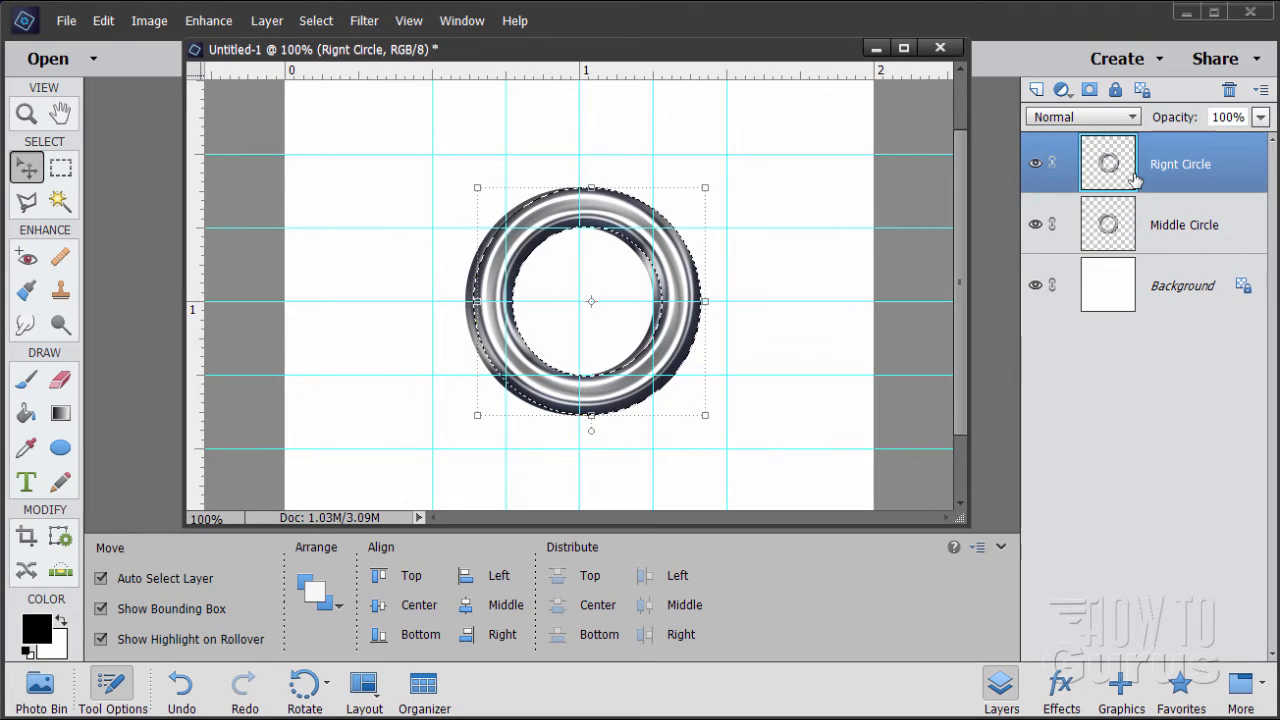
{"action": "key", "text": "Right"}
{"action": "key", "text": "Right"}
{"action": "key", "text": "Right"}
{"action": "key", "text": "Right"}
{"action": "key", "text": "Right"}
{"action": "key", "text": "Right"}
{"action": "key", "text": "Right"}
{"action": "key", "text": "Right"}
{"action": "key", "text": "Right"}
{"action": "key", "text": "Right"}
{"action": "key", "text": "Right"}
{"action": "key", "text": "Right"}
{"action": "key", "text": "Right"}
{"action": "key", "text": "Right"}
{"action": "key", "text": "Right"}
{"action": "key", "text": "Right"}
{"action": "key", "text": "Right"}
{"action": "key", "text": "Right"}
{"action": "key", "text": "Right"}
{"action": "key", "text": "Right"}
{"action": "key", "text": "Right"}
{"action": "key", "text": "Right"}
{"action": "key", "text": "Right"}
{"action": "key", "text": "Right"}
{"action": "key", "text": "Right"}
{"action": "key", "text": "Right"}
{"action": "key", "text": "Right"}
{"action": "key", "text": "Right"}
{"action": "key", "text": "Right"}
{"action": "key", "text": "Right"}
{"action": "key", "text": "Right"}
{"action": "key", "text": "Right"}
{"action": "key", "text": "Right"}
{"action": "key", "text": "Right"}
{"action": "key", "text": "Right"}
{"action": "key", "text": "Right"}
{"action": "key", "text": "Right"}
{"action": "key", "text": "Right"}
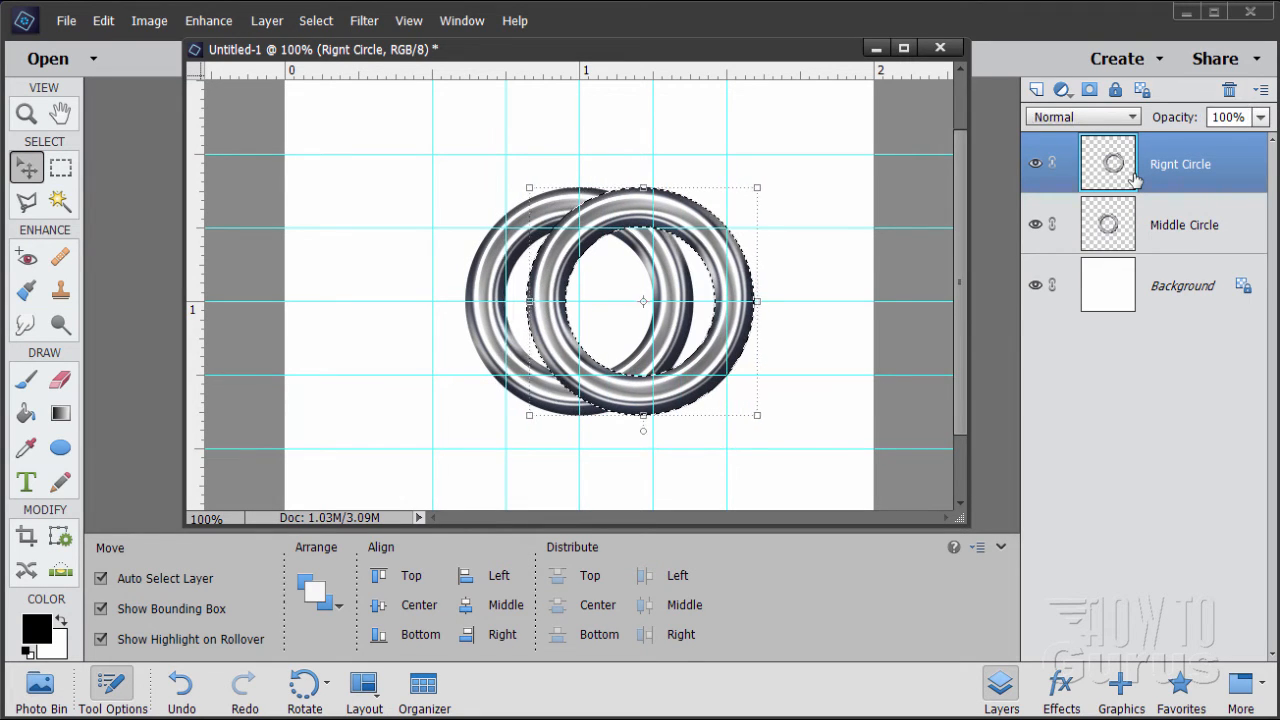
{"action": "key", "text": "Right"}
{"action": "key", "text": "Right"}
{"action": "key", "text": "Right"}
{"action": "key", "text": "Right"}
{"action": "key", "text": "Right"}
{"action": "key", "text": "Right"}
{"action": "key", "text": "Right"}
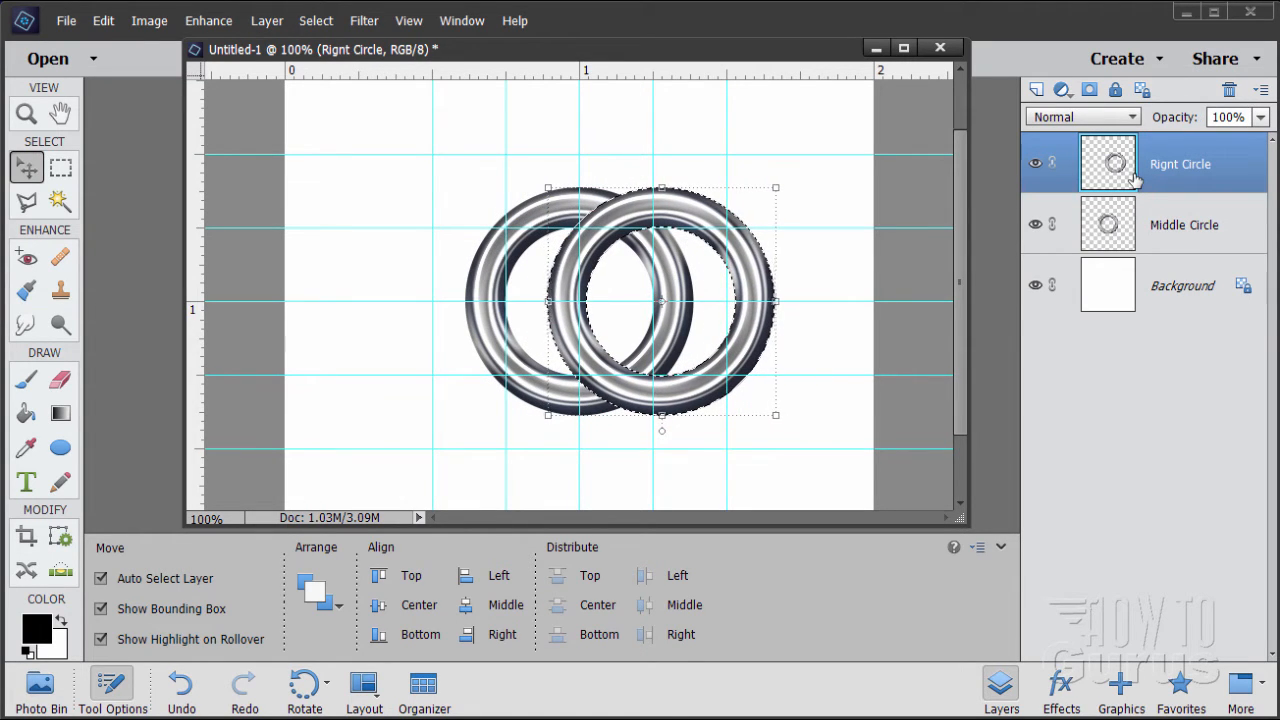
{"action": "key", "text": "Right"}
{"action": "key", "text": "Right"}
{"action": "key", "text": "Right"}
{"action": "key", "text": "Right"}
{"action": "key", "text": "Right"}
{"action": "key", "text": "Right"}
{"action": "key", "text": "Right"}
{"action": "key", "text": "Right"}
{"action": "key", "text": "Right"}
{"action": "key", "text": "Right"}
{"action": "key", "text": "Right"}
{"action": "key", "text": "Right"}
{"action": "key", "text": "Right"}
{"action": "key", "text": "Right"}
{"action": "key", "text": "Right"}
{"action": "key", "text": "Right"}
{"action": "key", "text": "Right"}
{"action": "key", "text": "Right"}
{"action": "key", "text": "Right"}
{"action": "key", "text": "Right"}
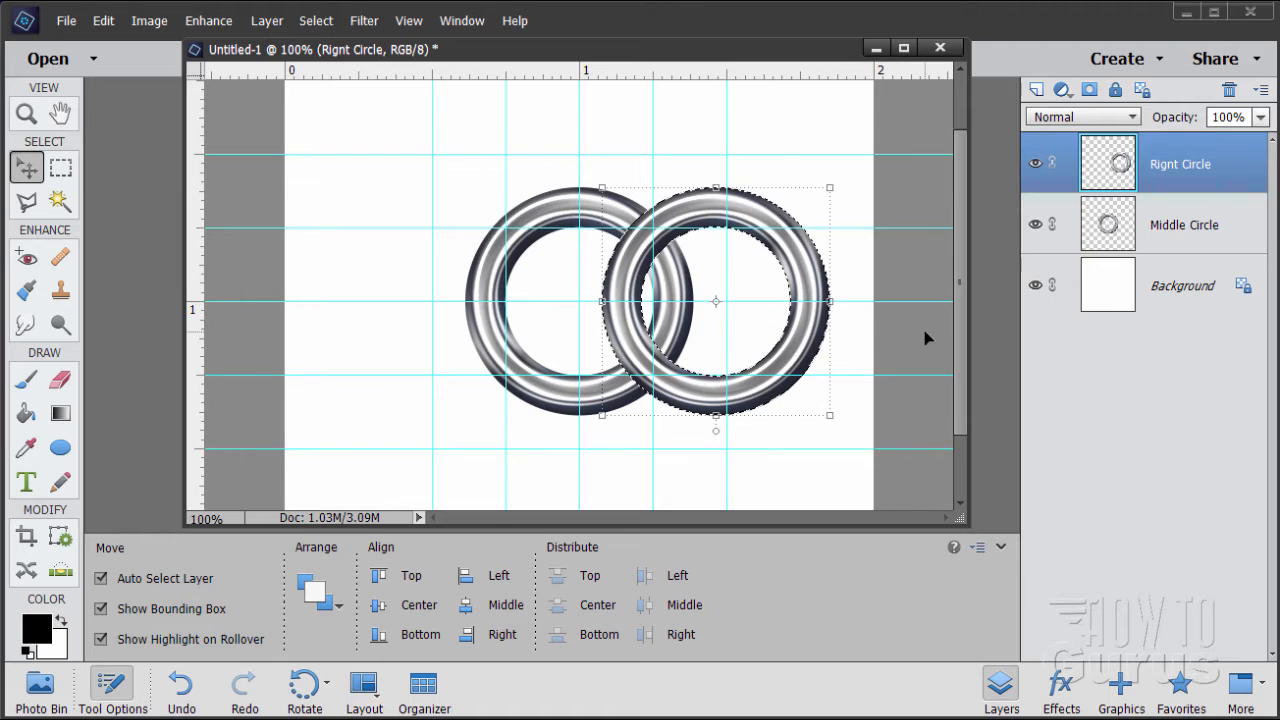
{"action": "key", "text": "Right"}
{"action": "key", "text": "Right"}
{"action": "key", "text": "Right"}
{"action": "key", "text": "Right"}
{"action": "key", "text": "Right"}
{"action": "key", "text": "Right"}
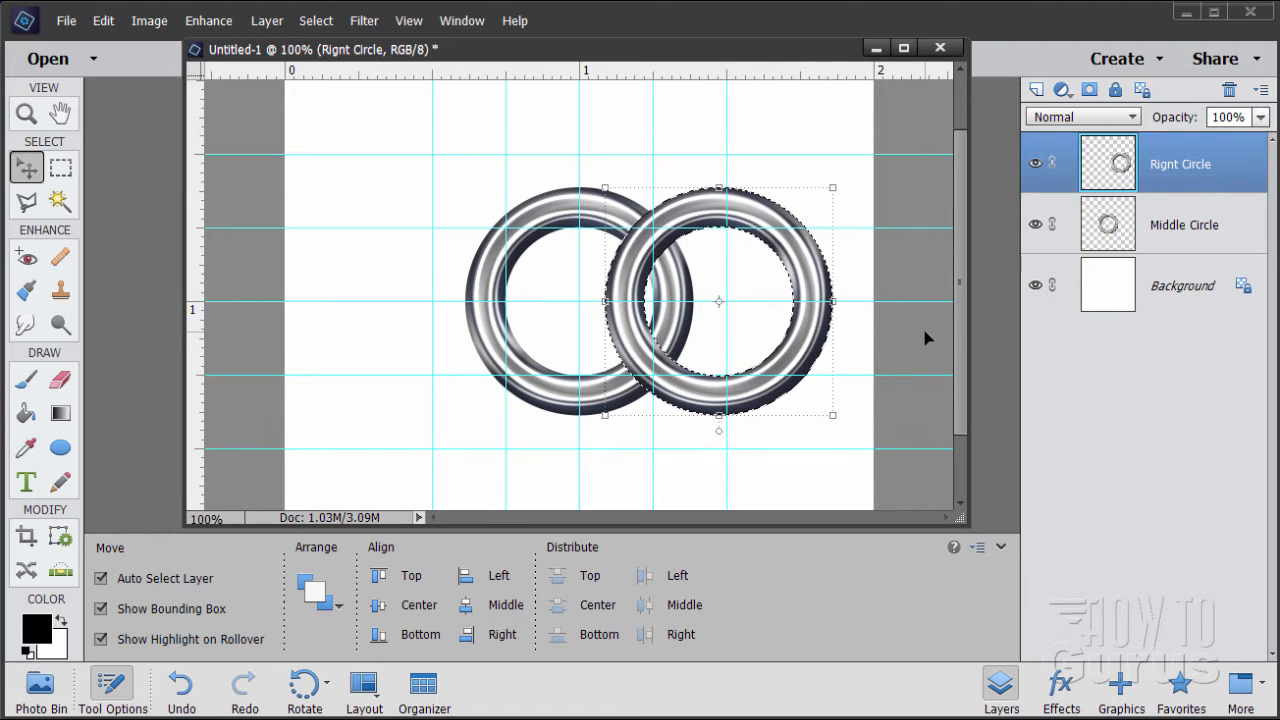
{"action": "key", "text": "Right"}
{"action": "key", "text": "Right"}
{"action": "key", "text": "Right"}
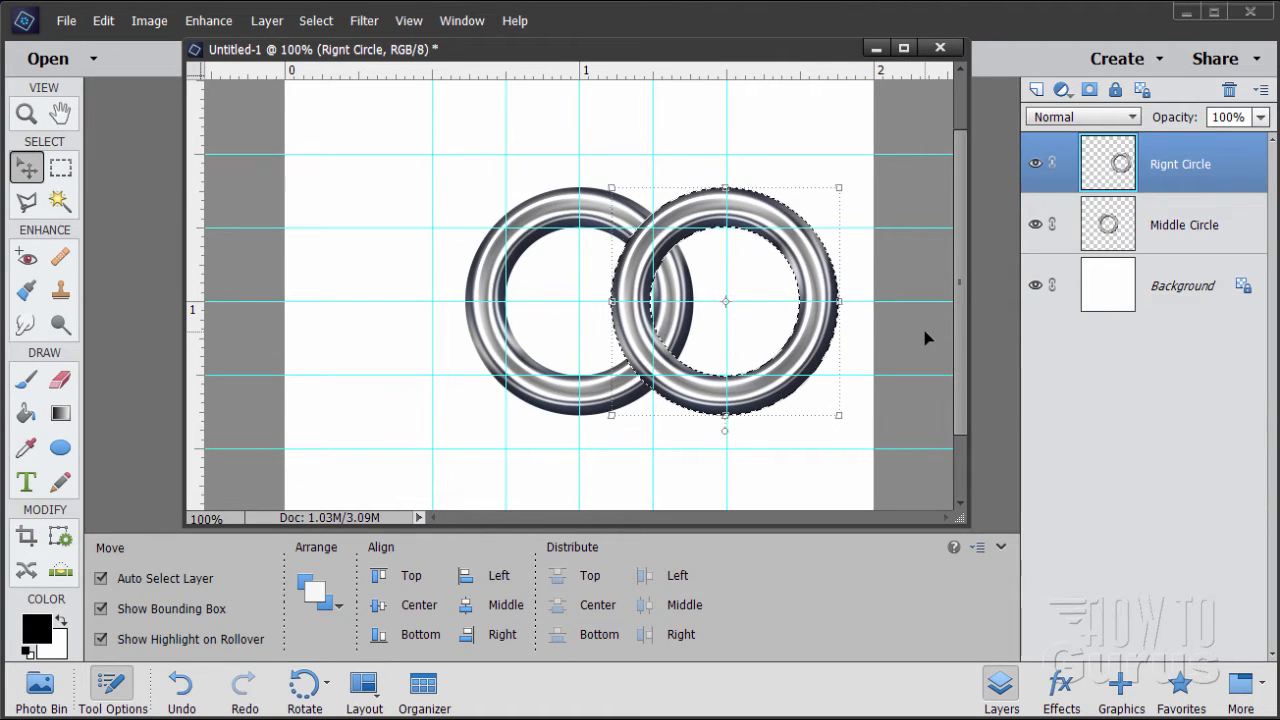
{"action": "key", "text": "Right"}
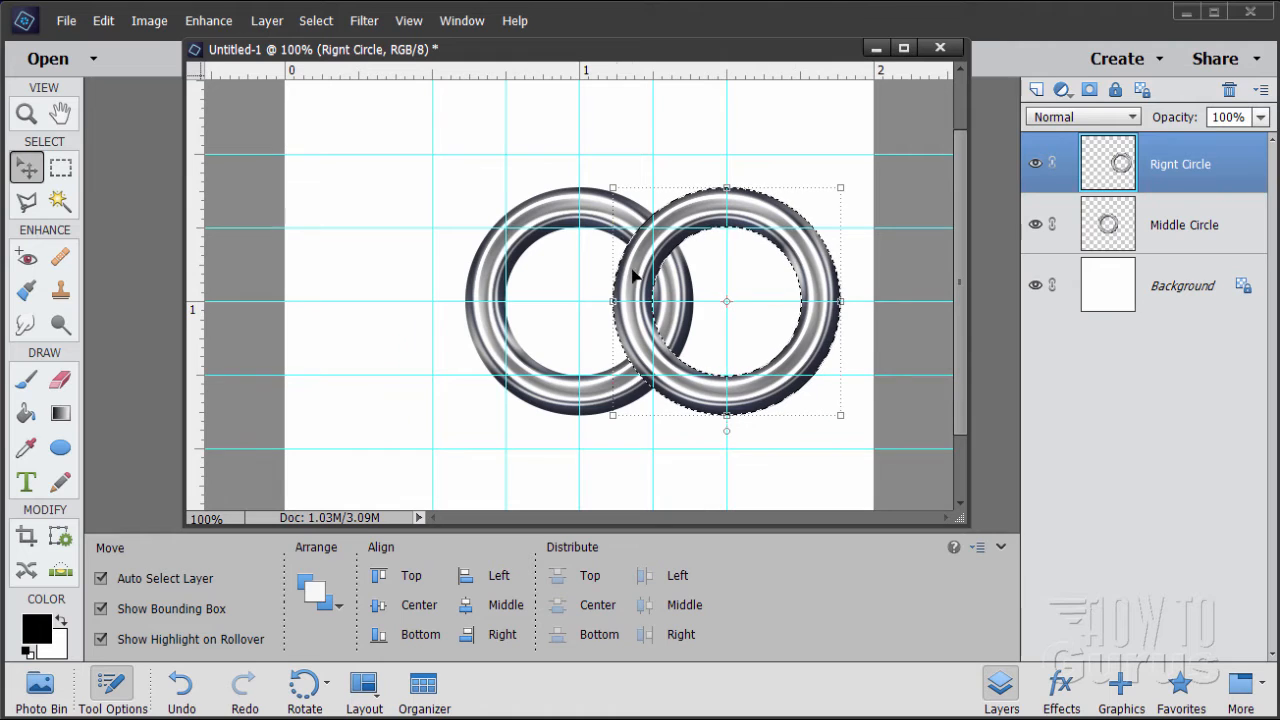
{"action": "left_click", "coordinate": [316, 20]}
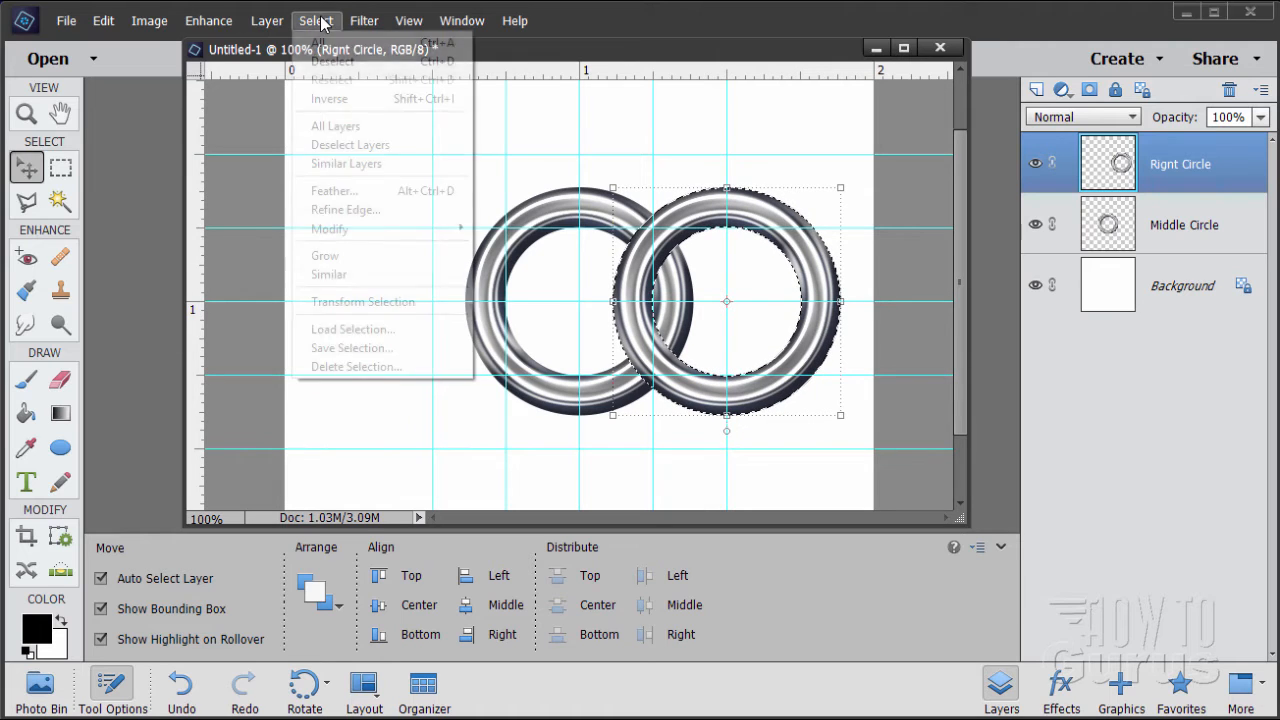
{"action": "left_click", "coordinate": [330, 61]}
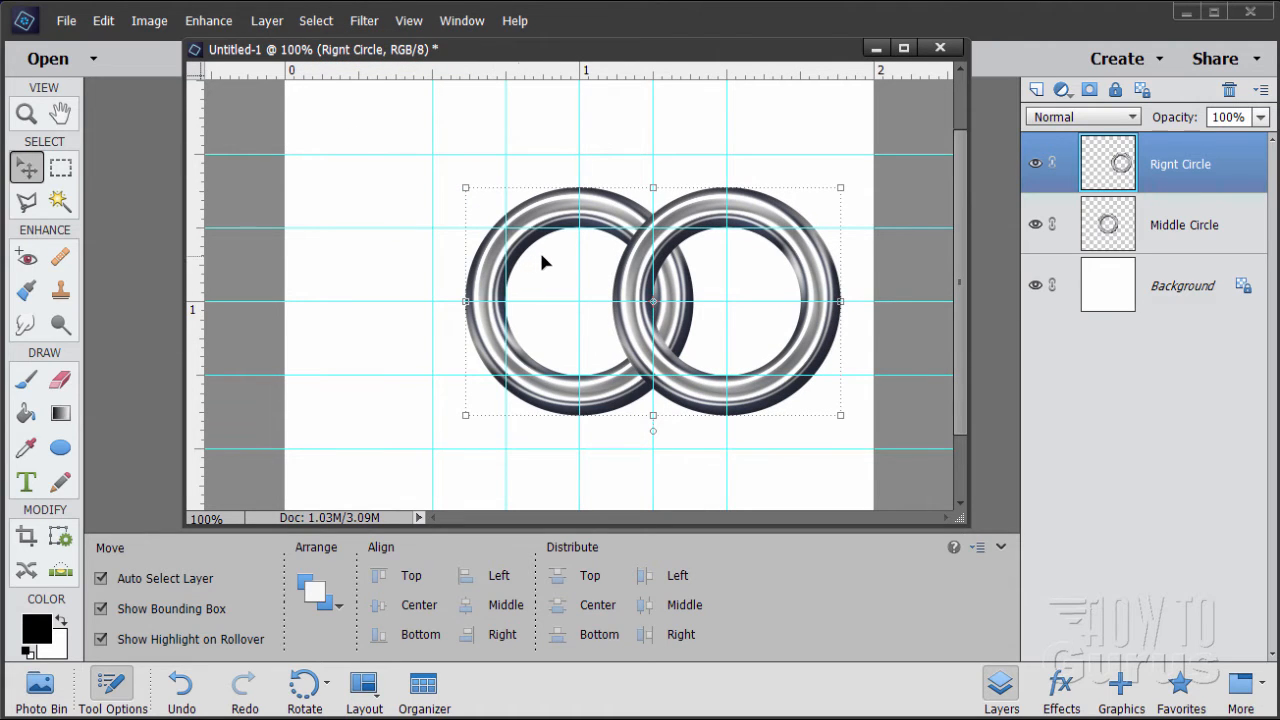
- Duplicate the Middle Circle layer again and rename the copy Left Circle
{"action": "left_click", "coordinate": [1200, 242]}
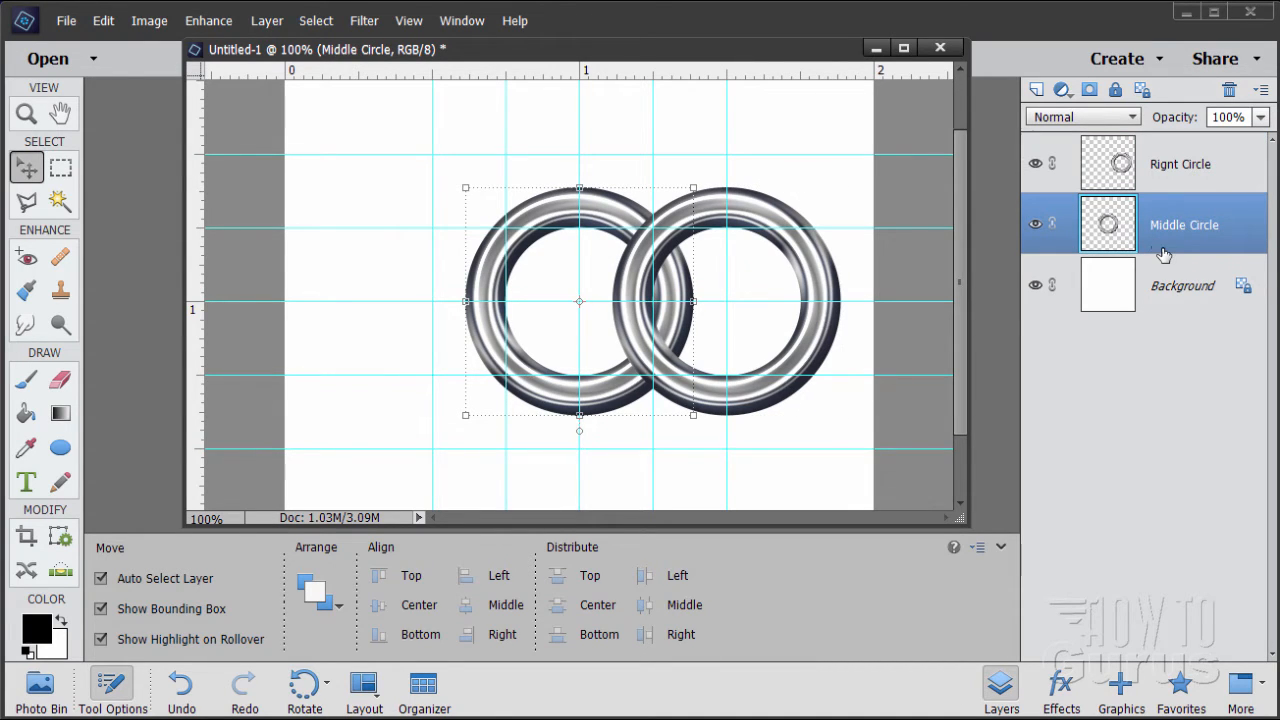
{"action": "left_click_drag", "start_coordinate": [1163, 250], "coordinate": [1037, 90]}
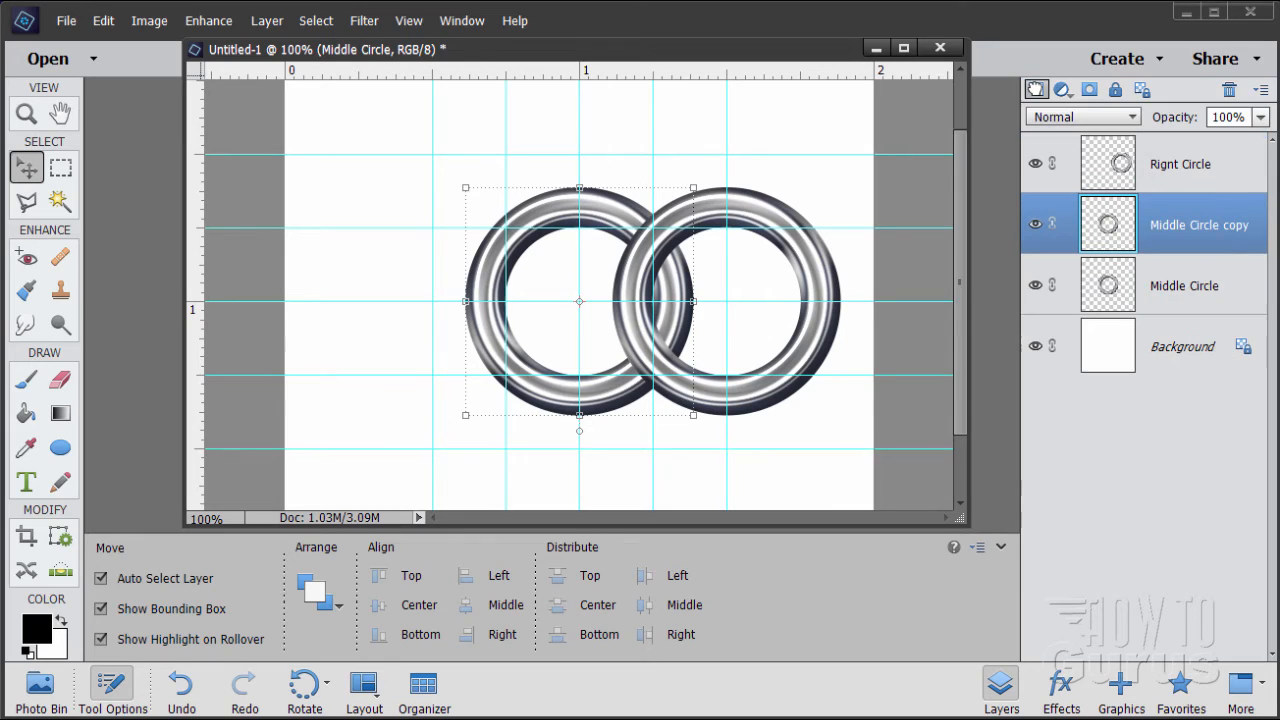
{"action": "double_click", "coordinate": [1170, 226]}
{"action": "type", "text": "Left Circle"}
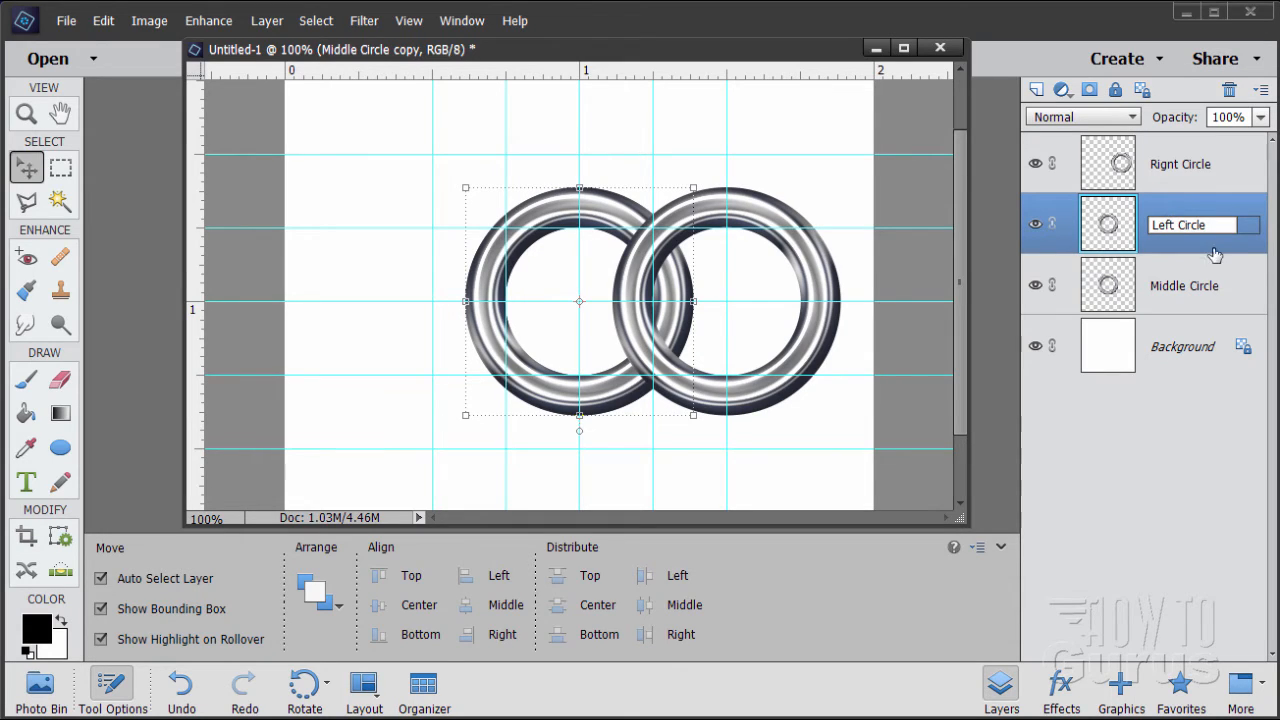
{"action": "key", "text": "Return"}
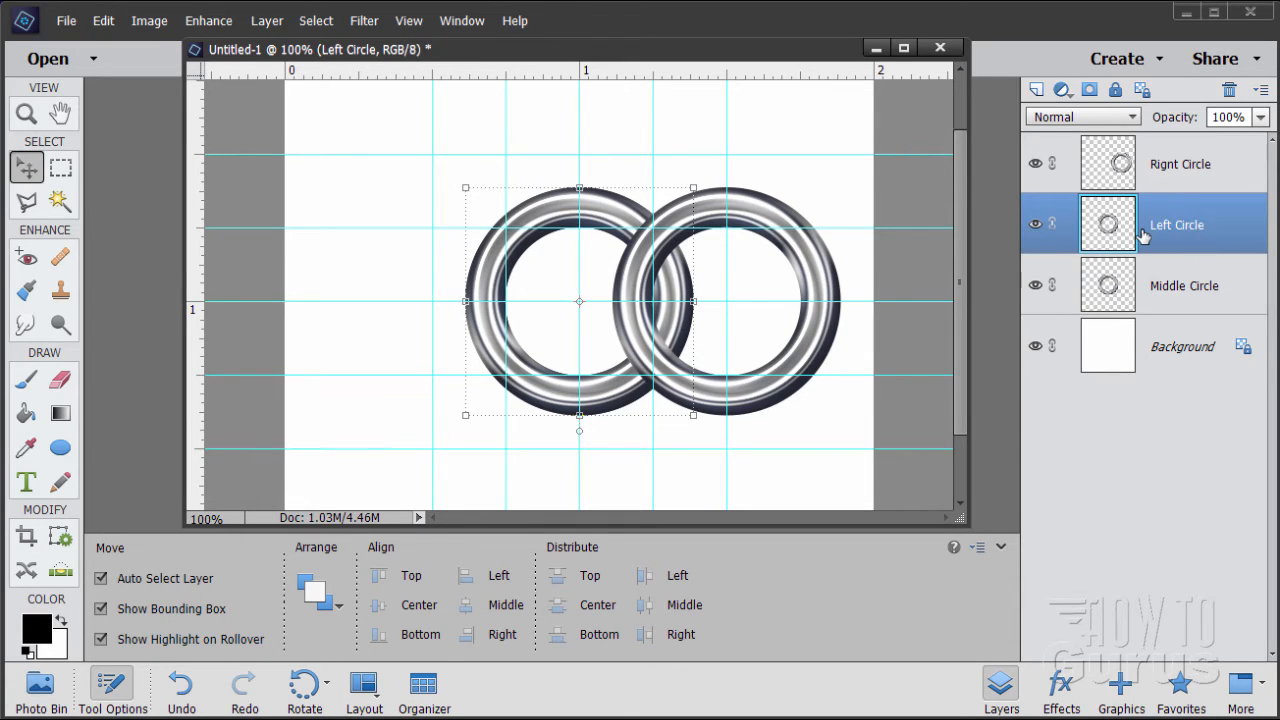
- Nudge the Left Circle ring straight left until its centre sits on the 0.5 in vertical guide
{"action": "key", "text": "Left"}
{"action": "key", "text": "Left"}
{"action": "key", "text": "Left"}
{"action": "key", "text": "Left"}
{"action": "key", "text": "Left"}
{"action": "key", "text": "Left"}
{"action": "key", "text": "Left"}
{"action": "key", "text": "Left"}
{"action": "key", "text": "Left"}
{"action": "key", "text": "Left"}
{"action": "key", "text": "Left"}
{"action": "key", "text": "Left"}
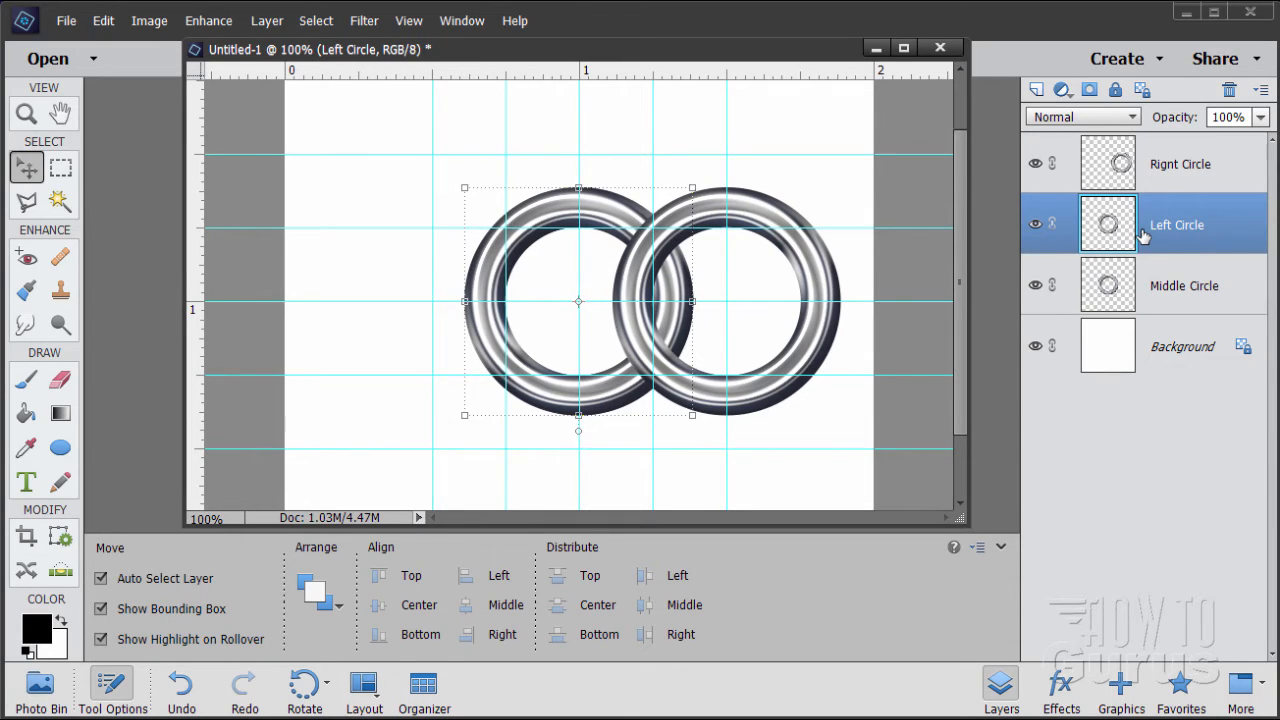
{"action": "key", "text": "Left"}
{"action": "key", "text": "Left"}
{"action": "key", "text": "Left"}
{"action": "key", "text": "Left"}
{"action": "key", "text": "Left"}
{"action": "key", "text": "Left"}
{"action": "key", "text": "Left"}
{"action": "key", "text": "Left"}
{"action": "key", "text": "Left"}
{"action": "key", "text": "Left"}
{"action": "key", "text": "Left"}
{"action": "key", "text": "Left"}
{"action": "key", "text": "Left"}
{"action": "key", "text": "Left"}
{"action": "key", "text": "Left"}
{"action": "key", "text": "Left"}
{"action": "key", "text": "Left"}
{"action": "key", "text": "Left"}
{"action": "key", "text": "Left"}
{"action": "key", "text": "Left"}
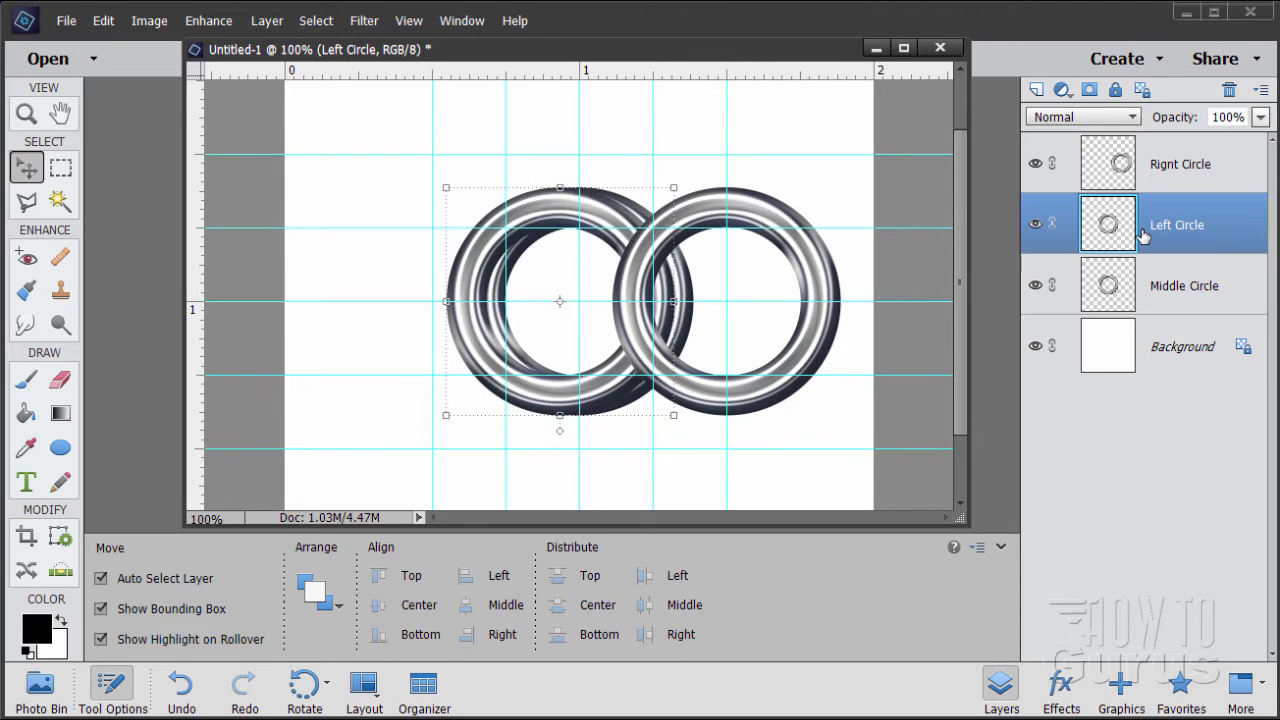
{"action": "key", "text": "Left"}
{"action": "key", "text": "Left"}
{"action": "key", "text": "Left"}
{"action": "key", "text": "Left"}
{"action": "key", "text": "Left"}
{"action": "key", "text": "Left"}
{"action": "key", "text": "Left"}
{"action": "key", "text": "Left"}
{"action": "key", "text": "Left"}
{"action": "key", "text": "Left"}
{"action": "key", "text": "Left"}
{"action": "key", "text": "Left"}
{"action": "key", "text": "Left"}
{"action": "key", "text": "Left"}
{"action": "key", "text": "Left"}
{"action": "key", "text": "Left"}
{"action": "key", "text": "Left"}
{"action": "key", "text": "Left"}
{"action": "key", "text": "Left"}
{"action": "key", "text": "Left"}
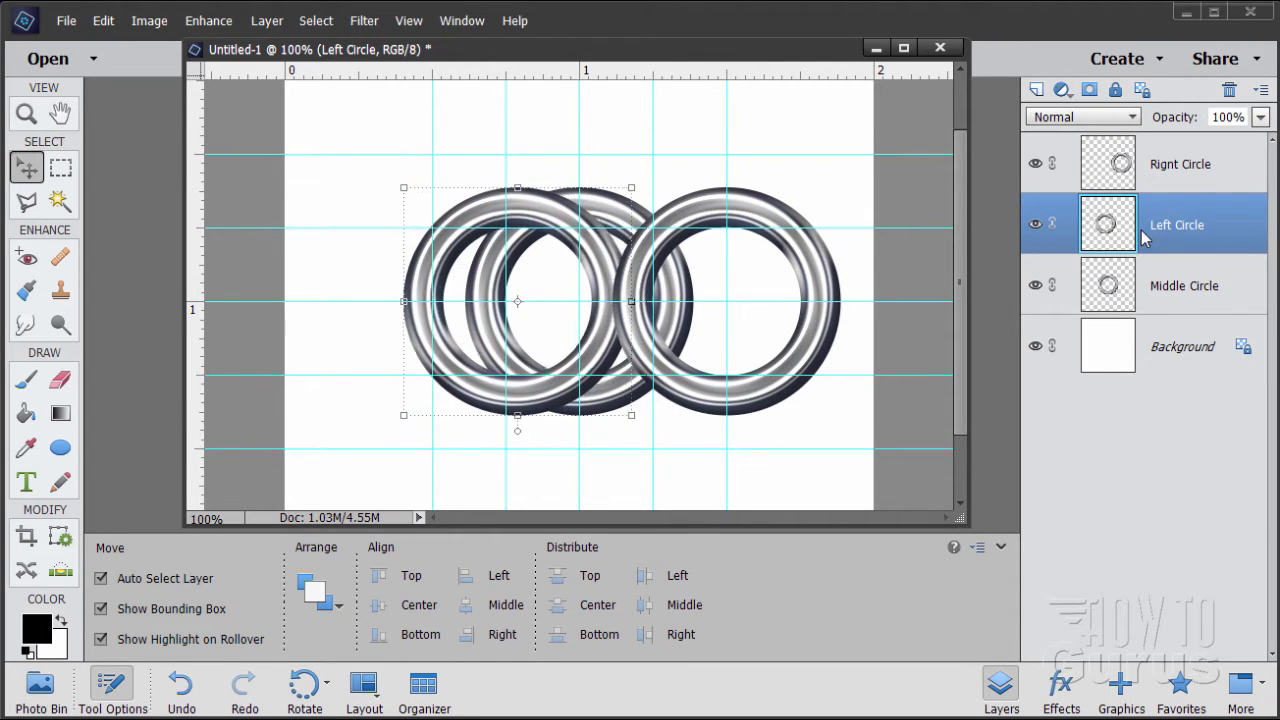
{"action": "key", "text": "Left"}
{"action": "key", "text": "Left"}
{"action": "key", "text": "Left"}
{"action": "key", "text": "Left"}
{"action": "key", "text": "Left"}
{"action": "key", "text": "Left"}
{"action": "key", "text": "Left"}
{"action": "key", "text": "Left"}
{"action": "key", "text": "Left"}
{"action": "key", "text": "Left"}
{"action": "key", "text": "Left"}
{"action": "key", "text": "Left"}
{"action": "key", "text": "Left"}
{"action": "key", "text": "Left"}
{"action": "key", "text": "Left"}
{"action": "key", "text": "Left"}
{"action": "key", "text": "Left"}
{"action": "key", "text": "Left"}
{"action": "key", "text": "Left"}
{"action": "key", "text": "Left"}
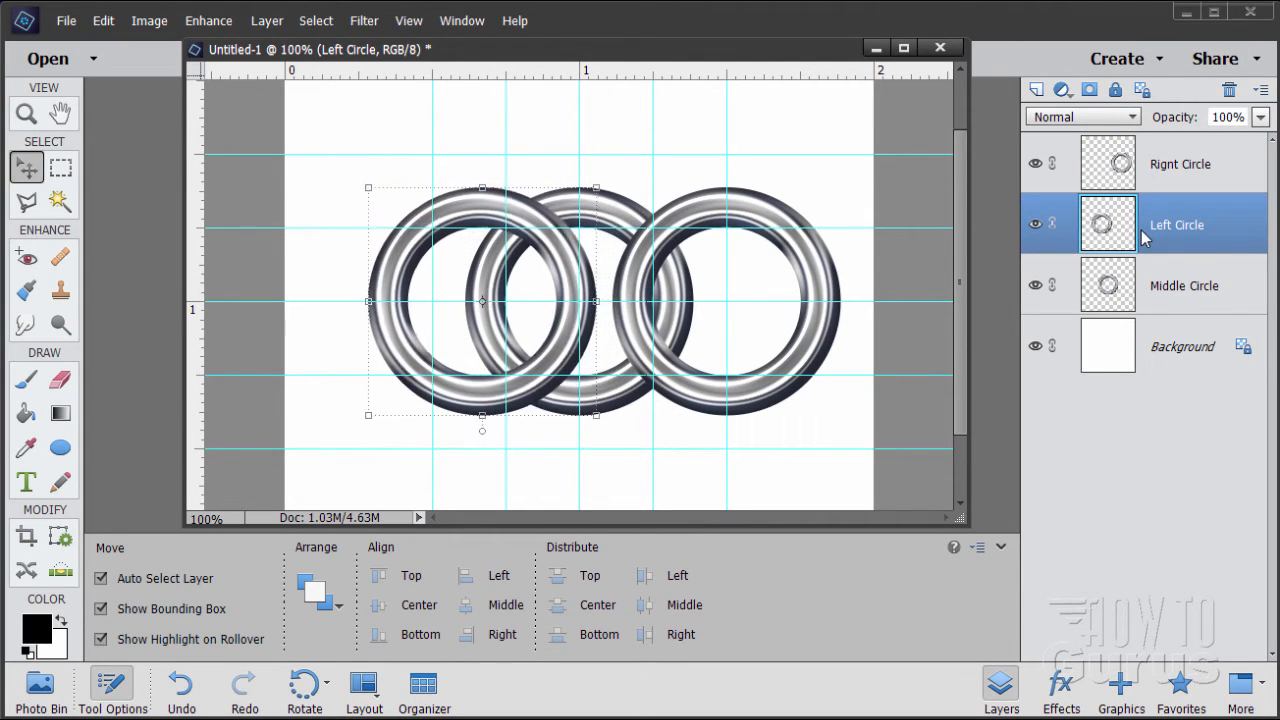
{"action": "key", "text": "Left"}
{"action": "key", "text": "Left"}
{"action": "key", "text": "Left"}
{"action": "key", "text": "Left"}
{"action": "key", "text": "Left"}
{"action": "key", "text": "Left"}
{"action": "key", "text": "Left"}
{"action": "key", "text": "Left"}
{"action": "key", "text": "Left"}
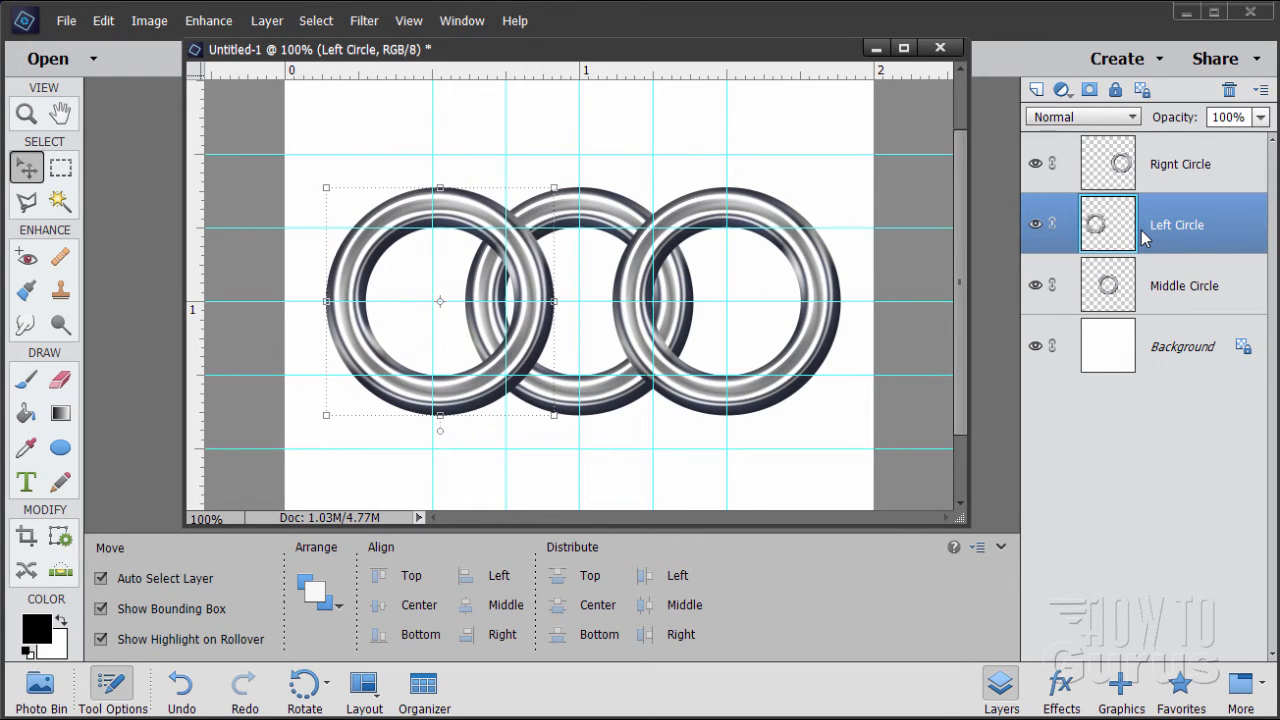
{"action": "key", "text": "Left"}
{"action": "key", "text": "Left"}
{"action": "key", "text": "Left"}
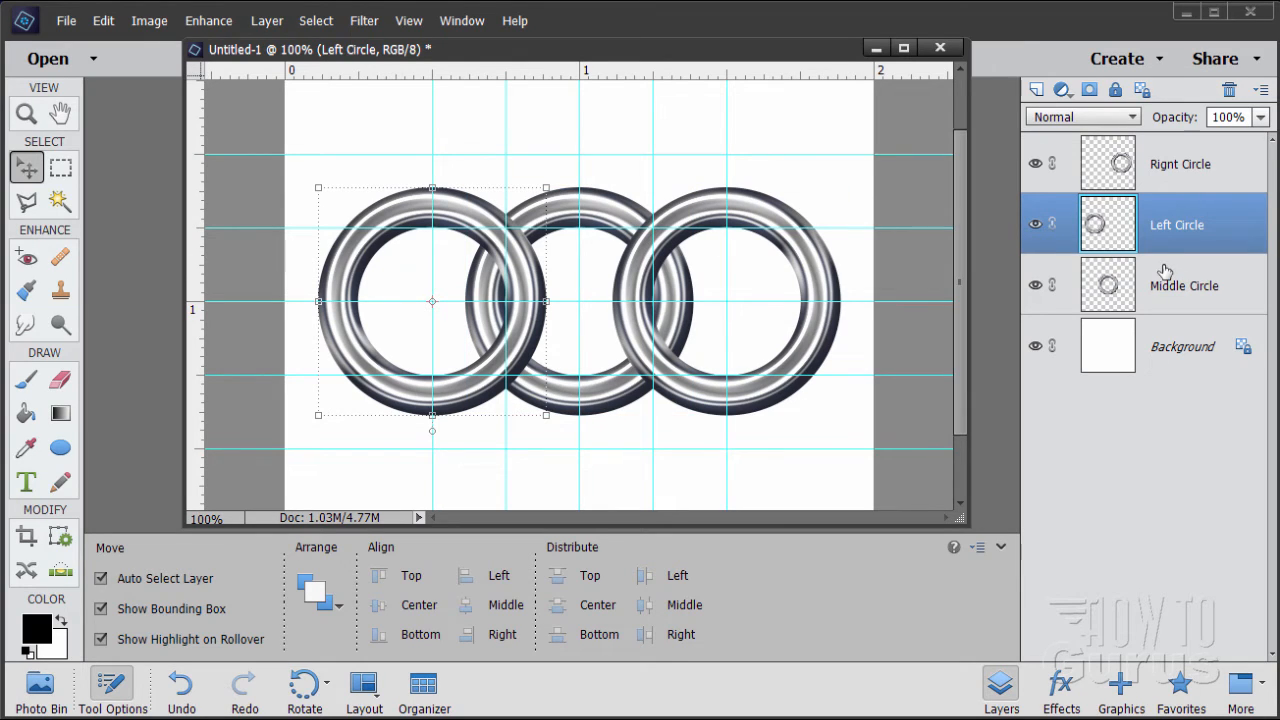
- Make the Rignt Circle layer active, shift the document window down slightly, and load the saved "ring" selection around the middle ring
{"action": "left_click", "coordinate": [1236, 174]}
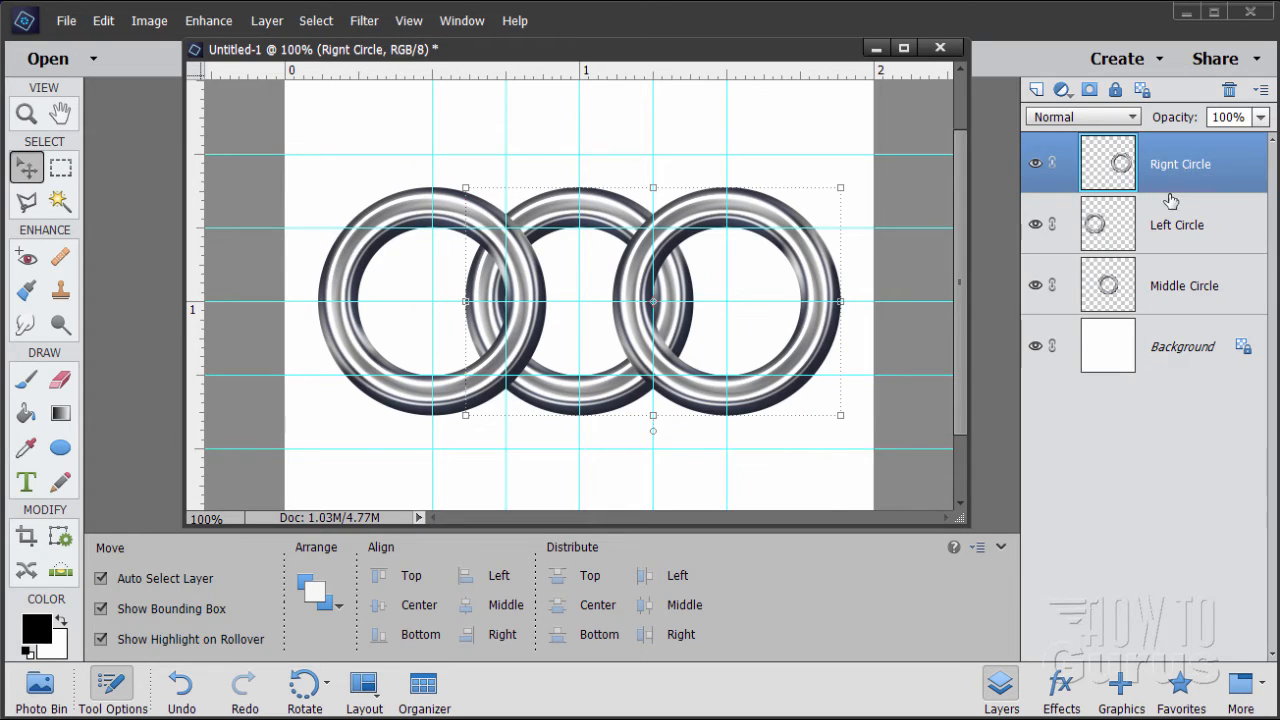
{"action": "left_click_drag", "start_coordinate": [720, 57], "coordinate": [703, 78]}
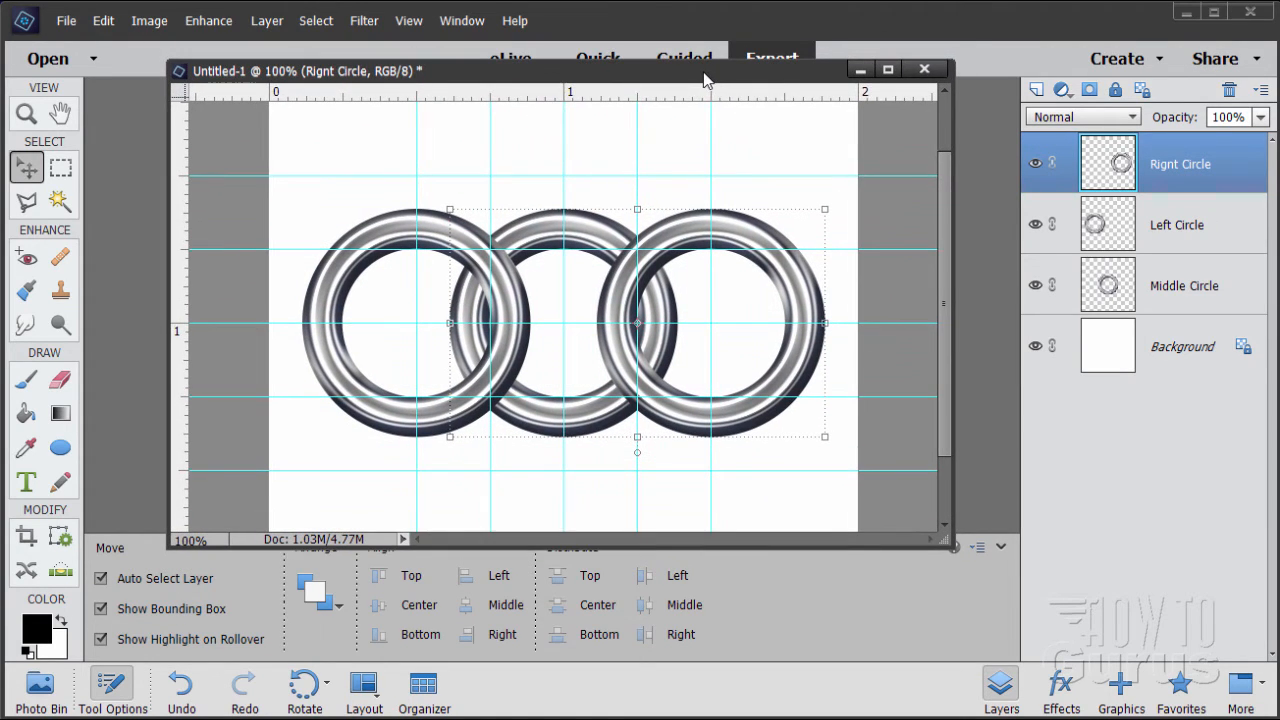
{"action": "left_click", "coordinate": [316, 20]}
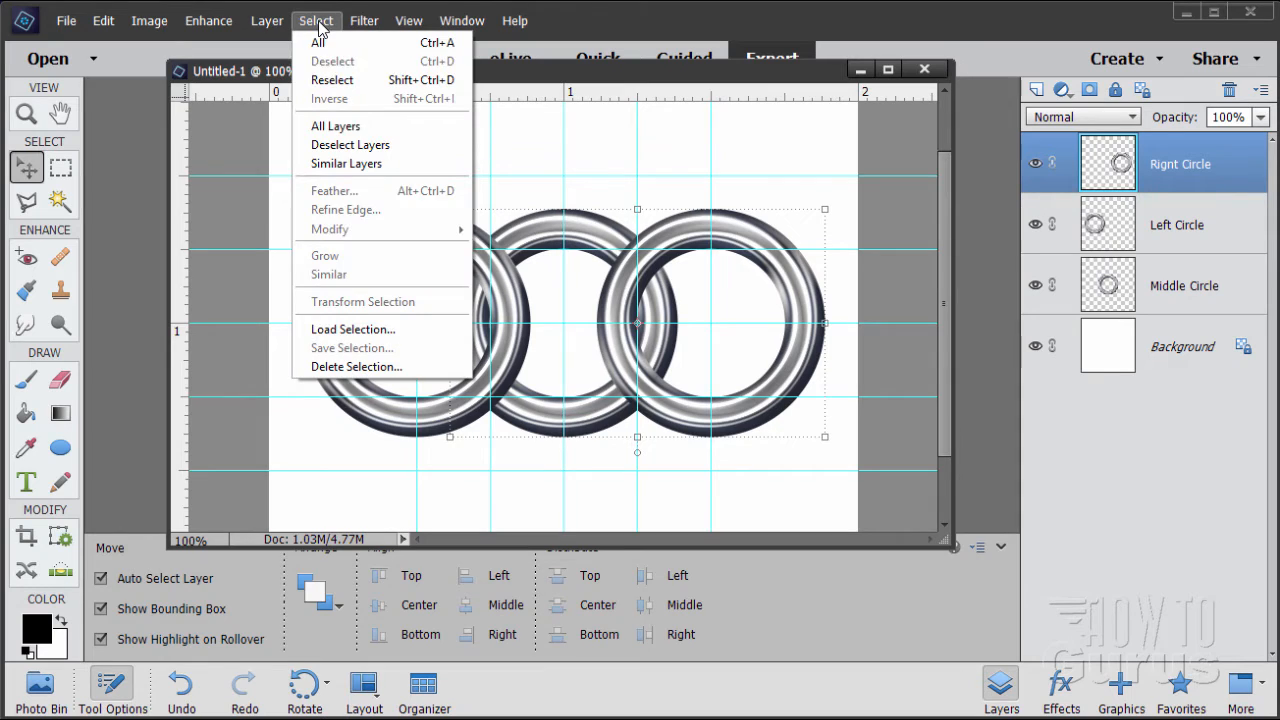
{"action": "left_click", "coordinate": [355, 329]}
{"action": "left_click", "coordinate": [880, 264]}
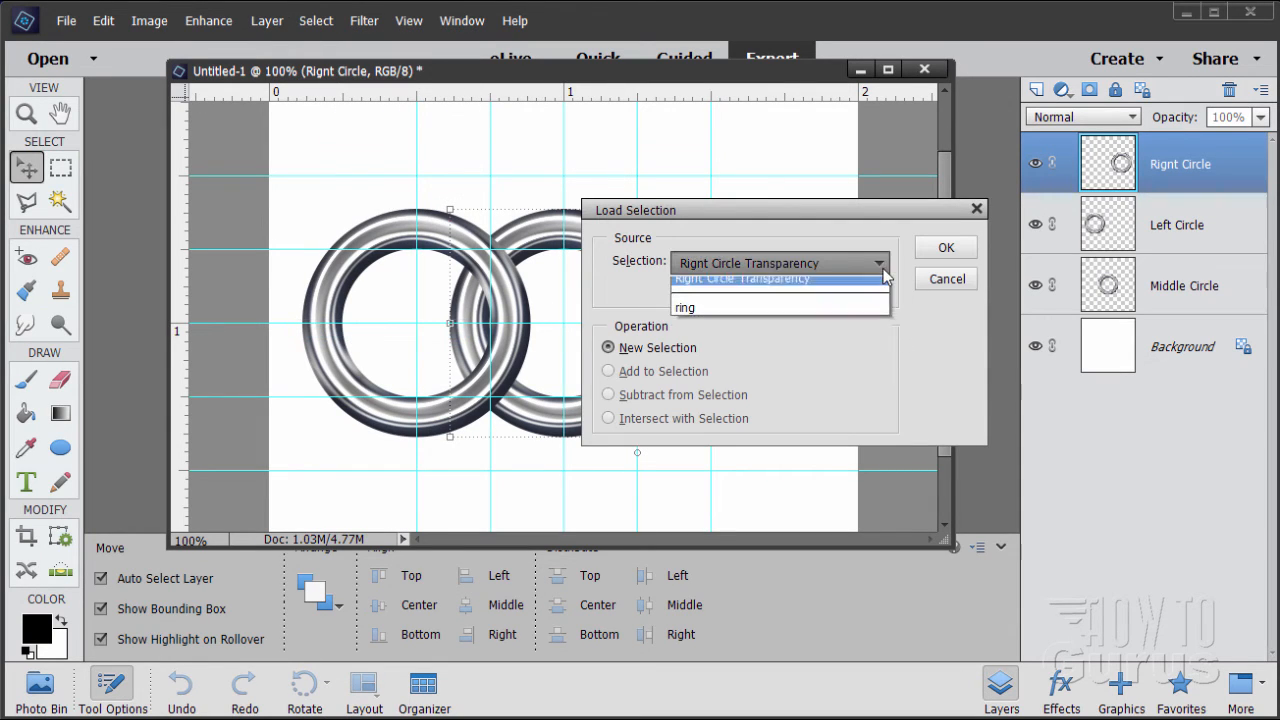
{"action": "left_click", "coordinate": [705, 315]}
{"action": "left_click", "coordinate": [946, 248]}
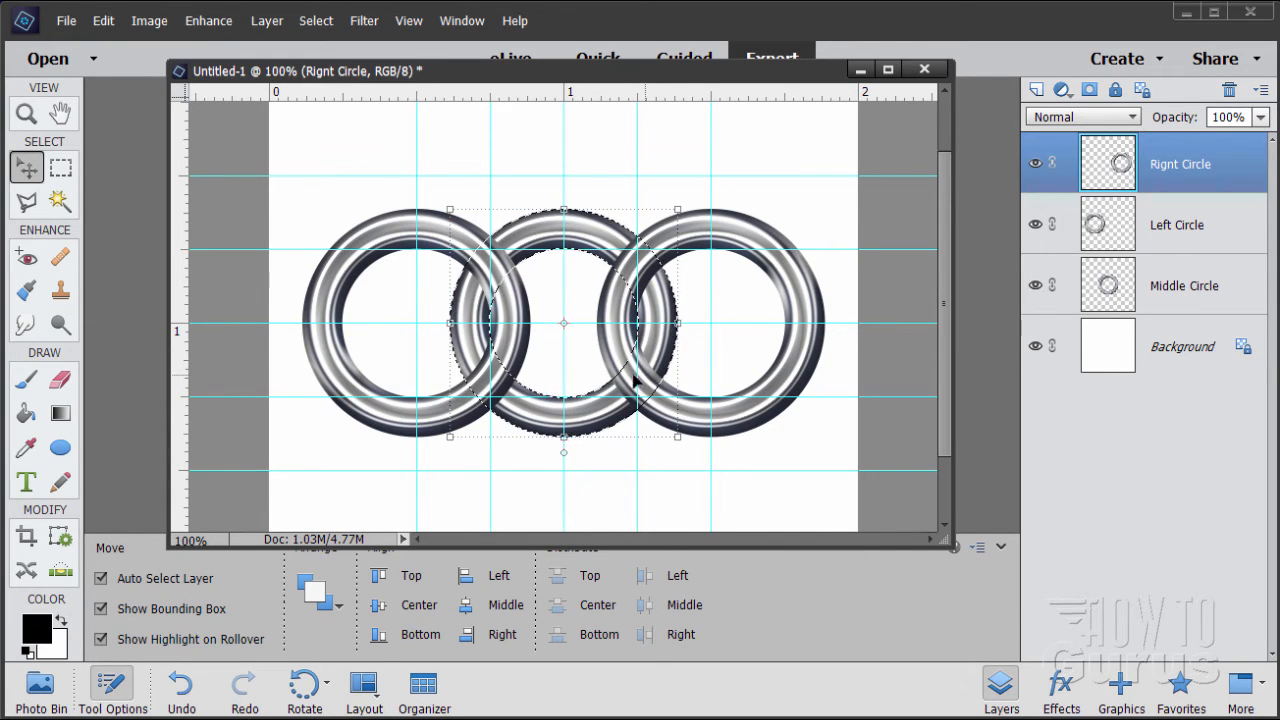
- Erase the lower overlap on Rignt Circle and the upper overlap on Left Circle inside the ring selection, and deselect
{"action": "left_click", "coordinate": [59, 380]}
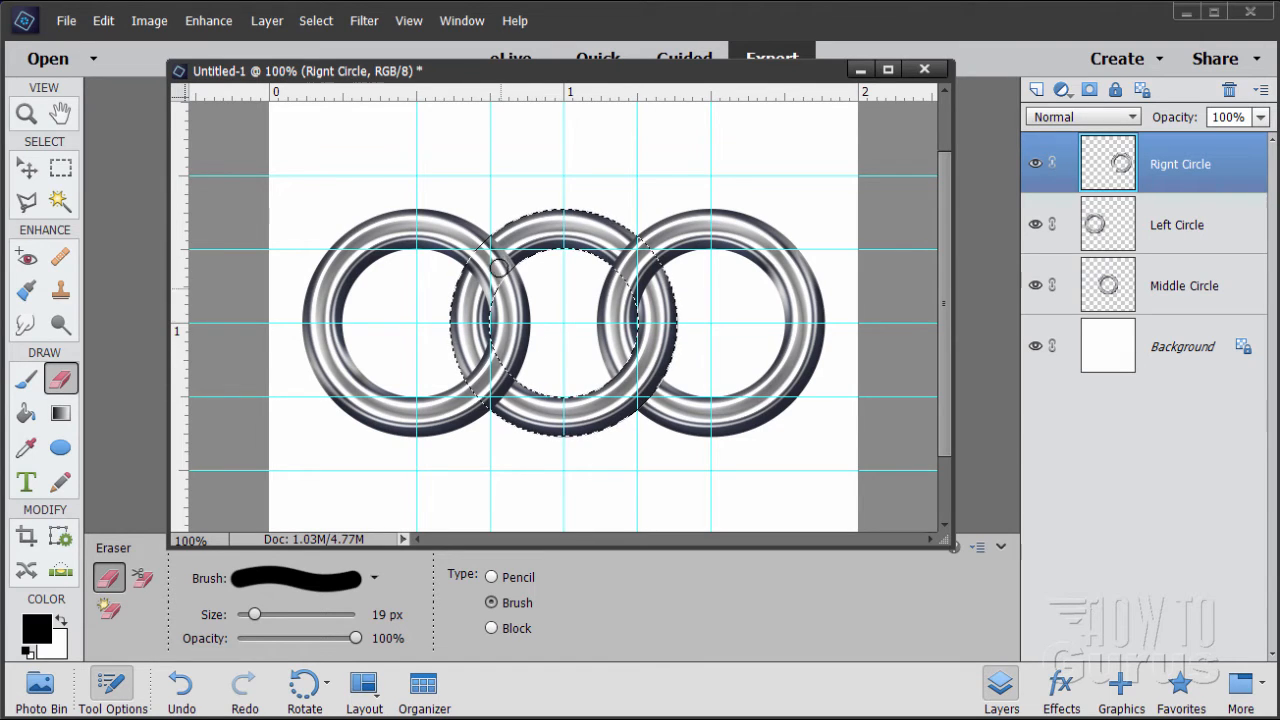
{"action": "left_click", "coordinate": [1160, 233]}
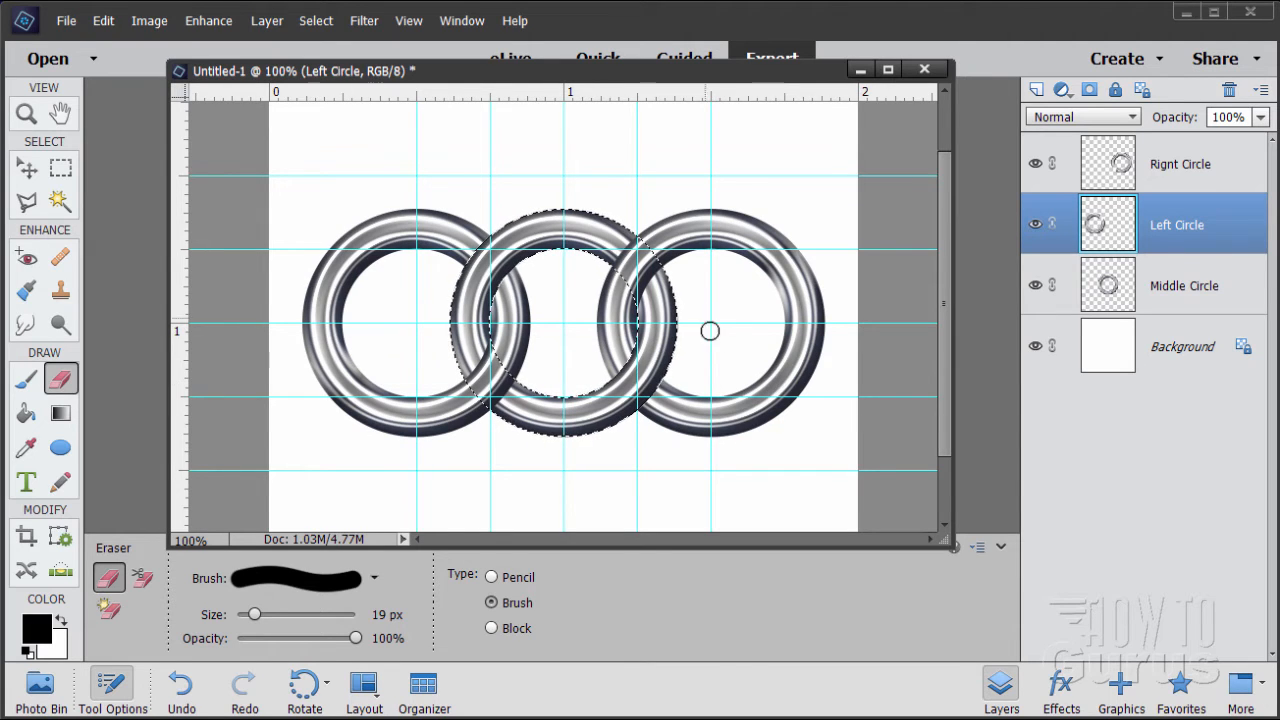
{"action": "left_click", "coordinate": [36, 170]}
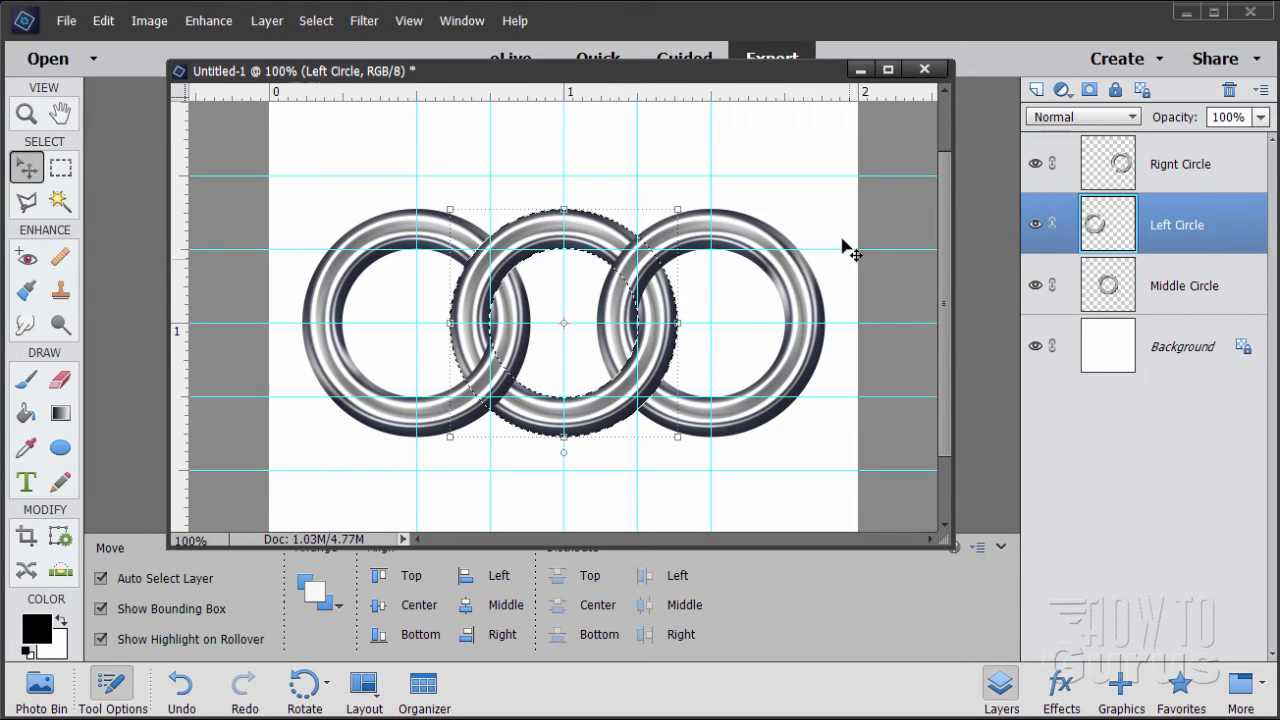
{"action": "left_click", "coordinate": [316, 20]}
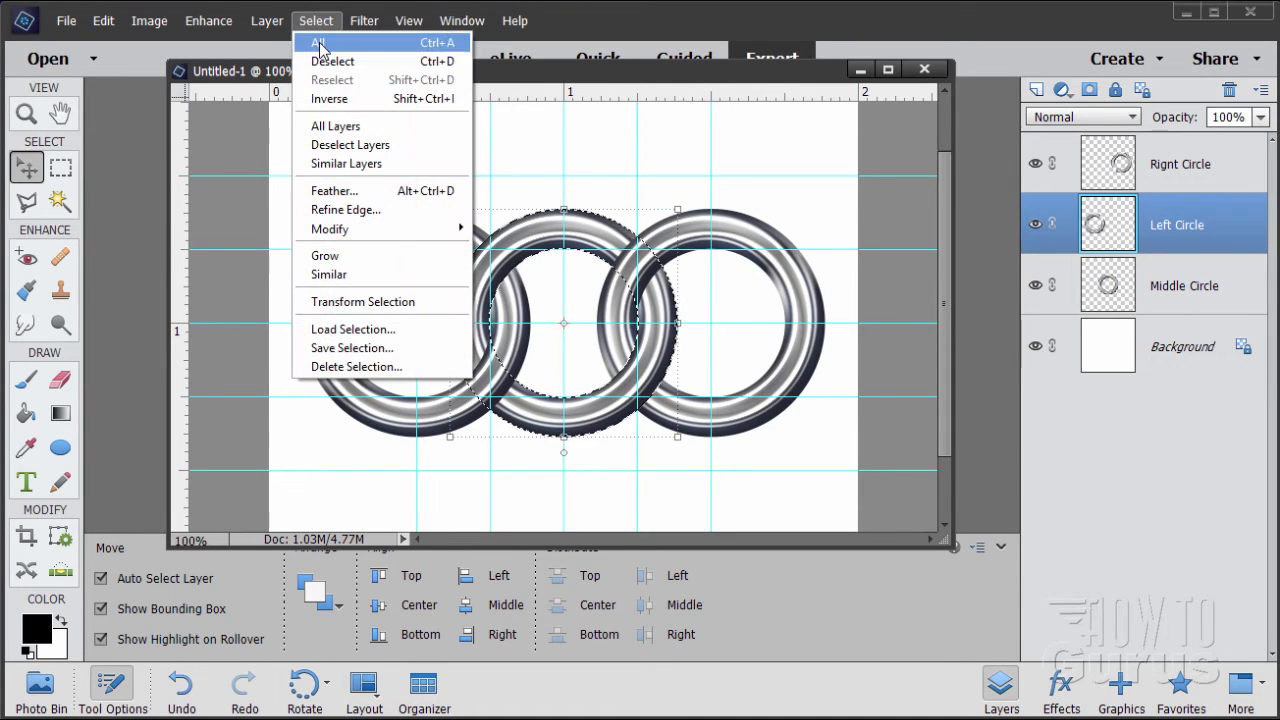
{"action": "left_click", "coordinate": [332, 59]}
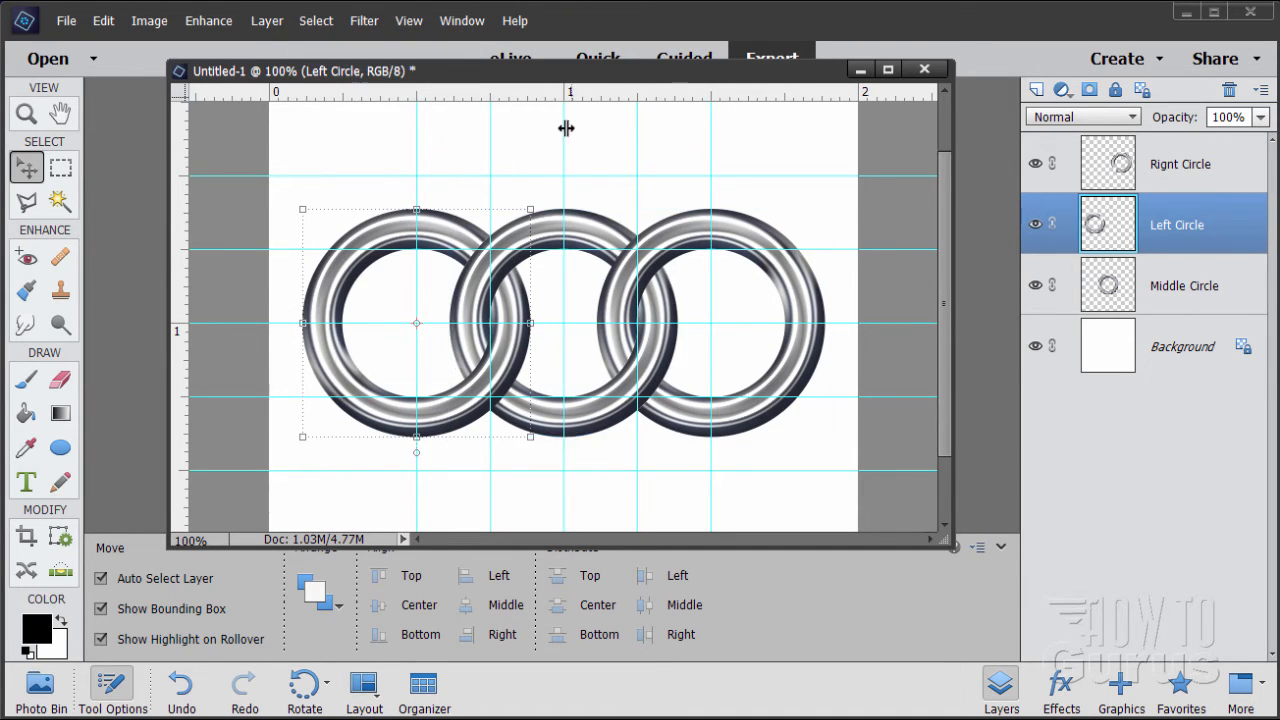
- Duplicate the Middle Circle layer and rename the copy Top Circle
{"action": "left_click", "coordinate": [1155, 295]}
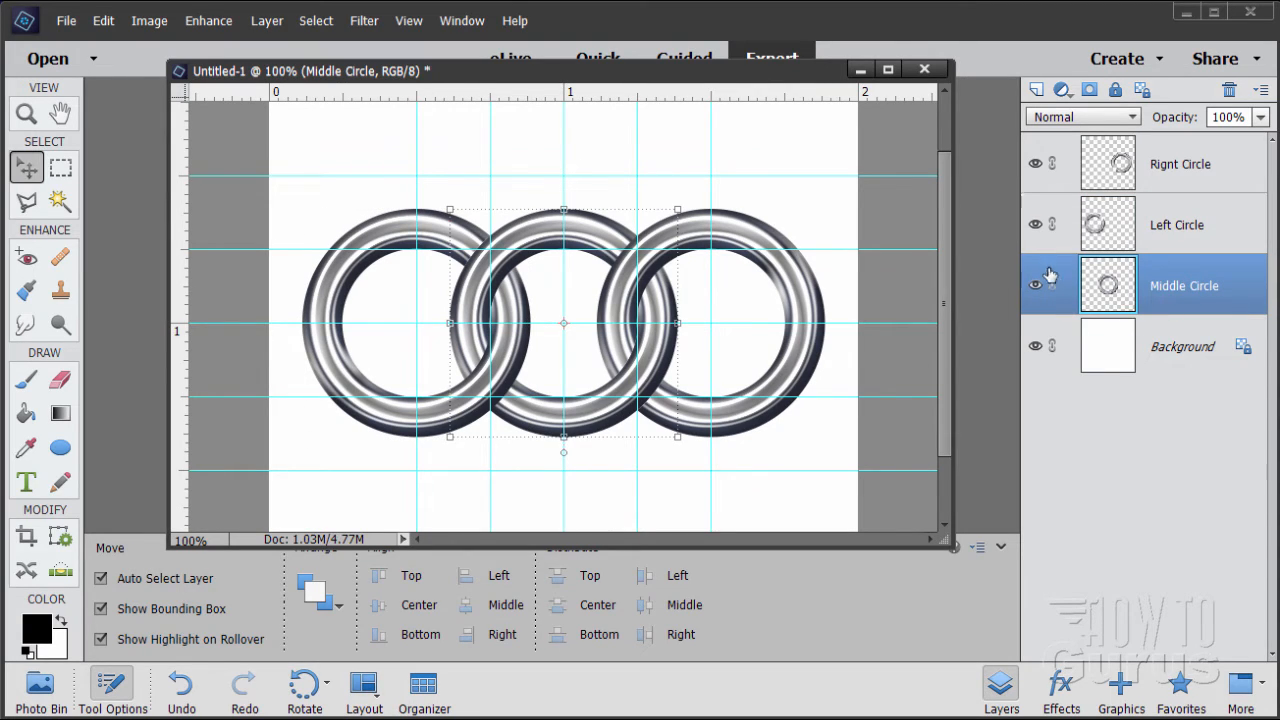
{"action": "left_click_drag", "start_coordinate": [1148, 281], "coordinate": [1037, 89]}
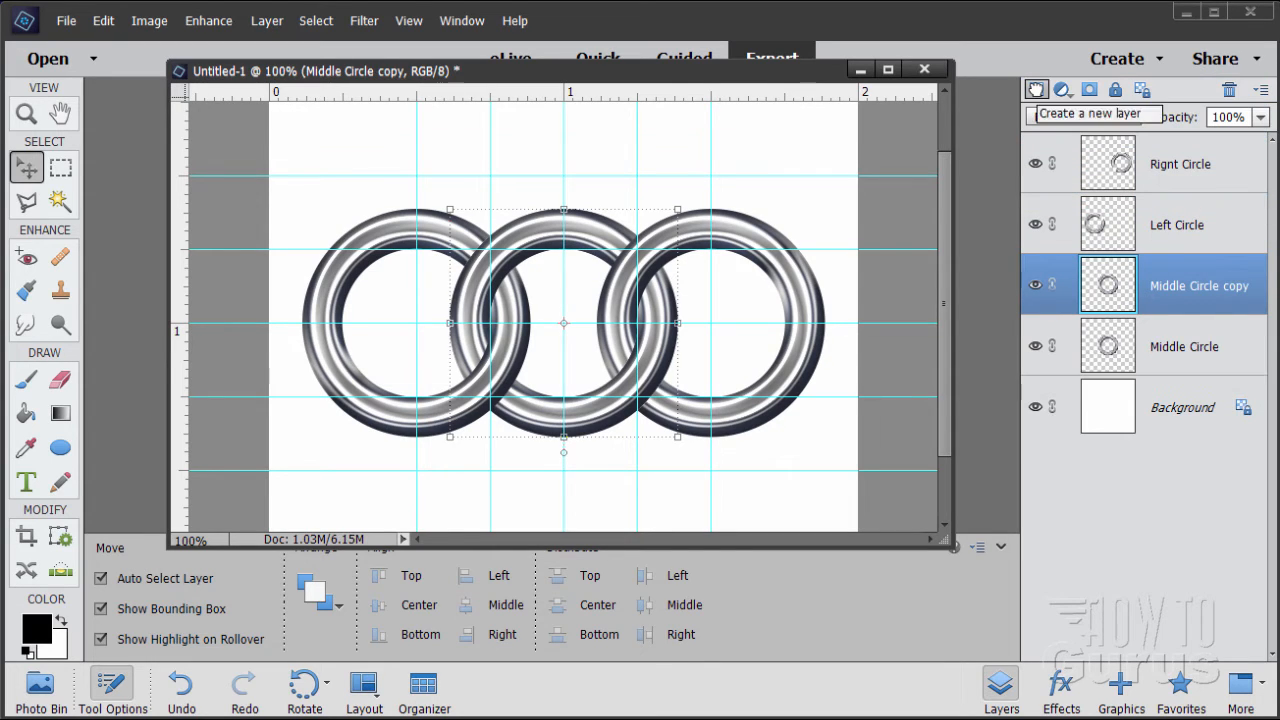
{"action": "double_click", "coordinate": [1165, 290]}
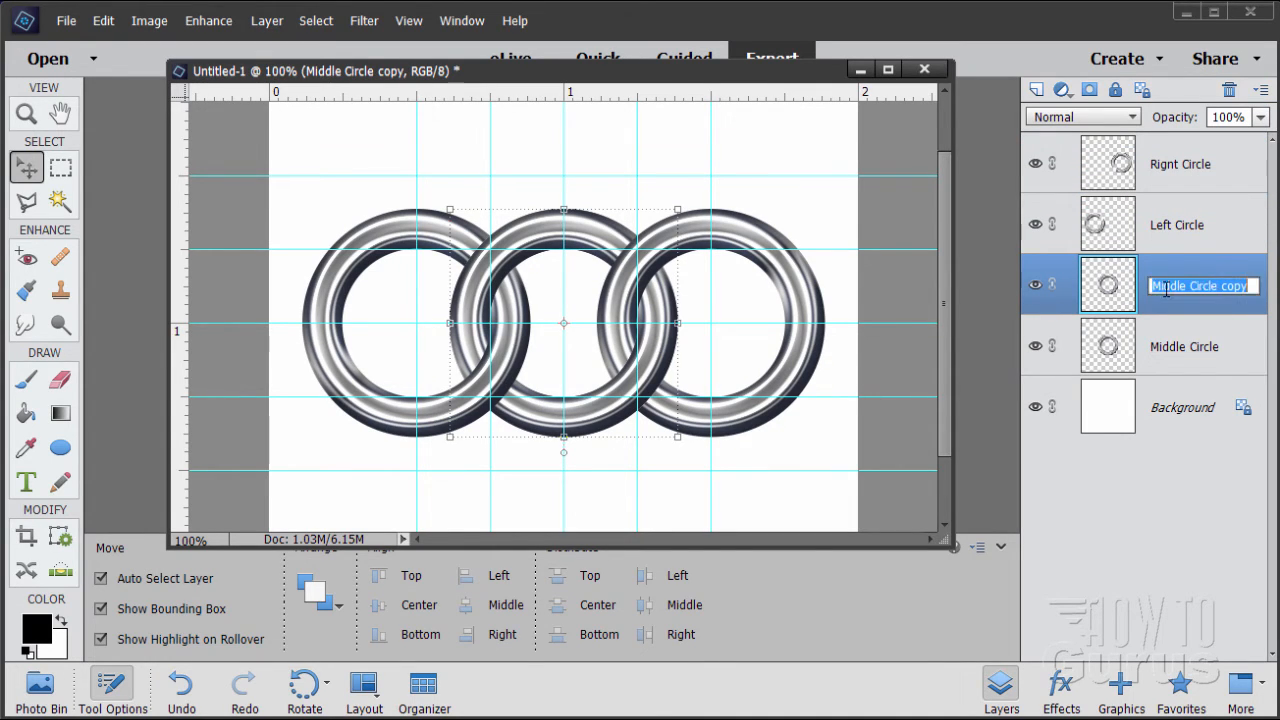
{"action": "type", "text": "Top Circle"}
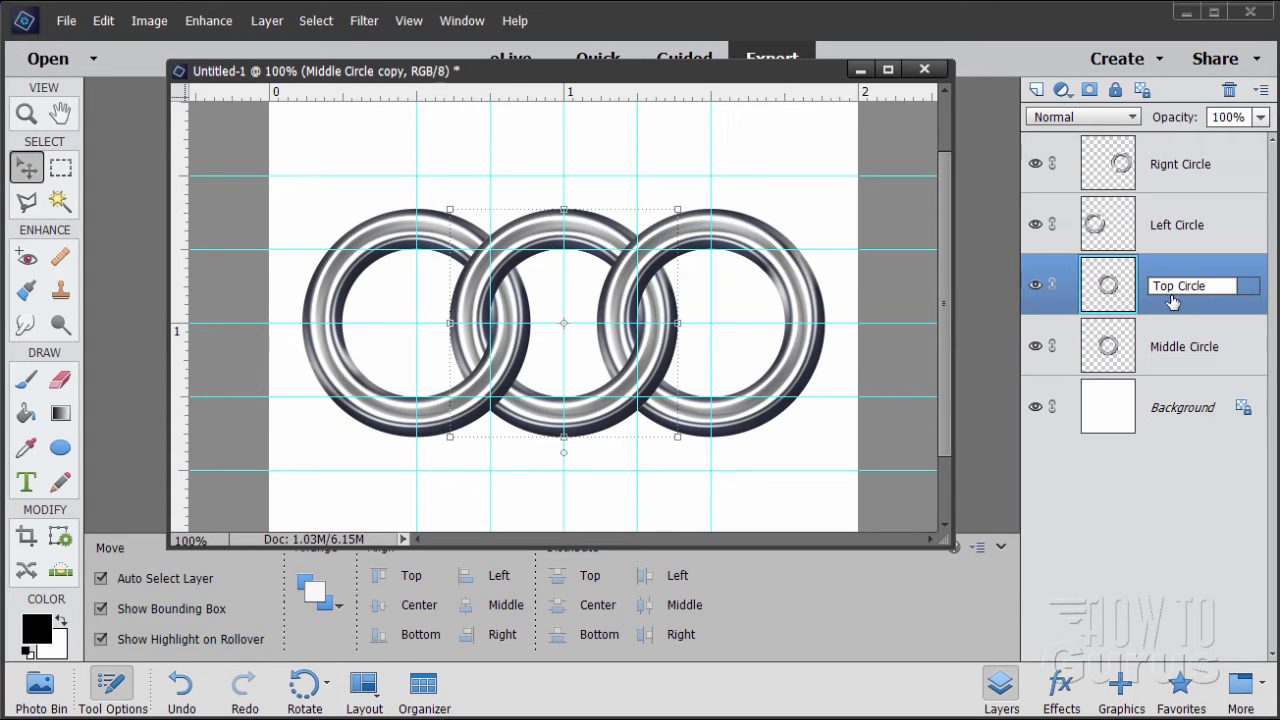
{"action": "key", "text": "Return"}
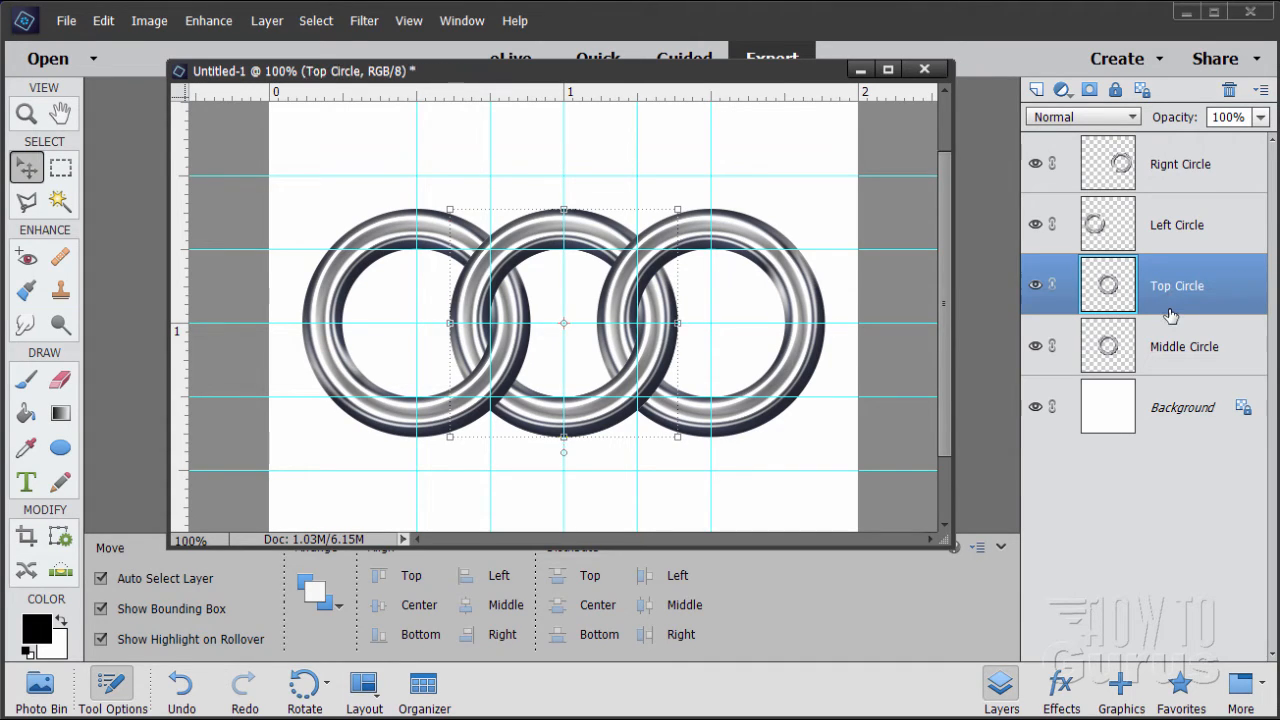
- Nudge the Top Circle ring straight up until its centre sits on the 0.5 in horizontal guide
{"action": "key", "text": "Up"}
{"action": "key", "text": "Up"}
{"action": "key", "text": "Up"}
{"action": "key", "text": "Up"}
{"action": "key", "text": "Up"}
{"action": "key", "text": "Up"}
{"action": "key", "text": "Up"}
{"action": "key", "text": "Up"}
{"action": "key", "text": "Up"}
{"action": "key", "text": "Up"}
{"action": "key", "text": "Up"}
{"action": "key", "text": "Up"}
{"action": "key", "text": "Up"}
{"action": "key", "text": "Up"}
{"action": "key", "text": "Up"}
{"action": "key", "text": "Up"}
{"action": "key", "text": "Up"}
{"action": "key", "text": "Up"}
{"action": "key", "text": "Up"}
{"action": "key", "text": "Up"}
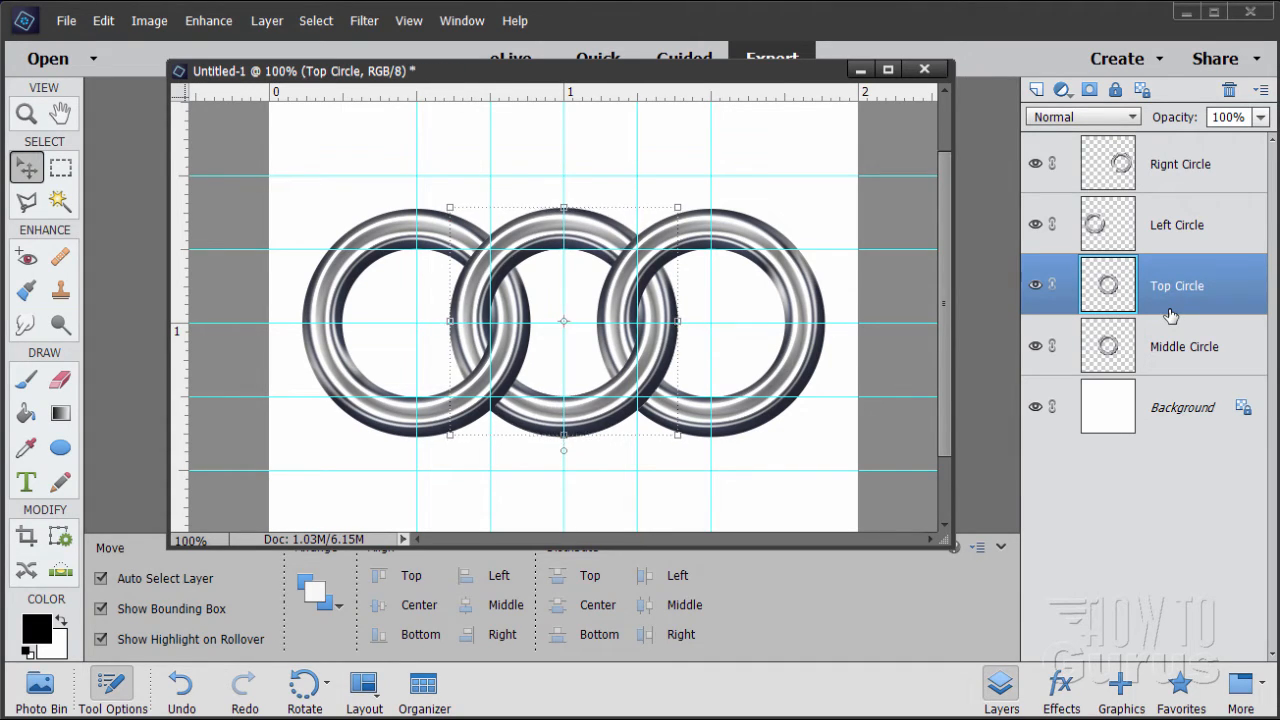
{"action": "key", "text": "Up"}
{"action": "key", "text": "Up"}
{"action": "key", "text": "Up"}
{"action": "key", "text": "Up"}
{"action": "key", "text": "Up"}
{"action": "key", "text": "Up"}
{"action": "key", "text": "Up"}
{"action": "key", "text": "Up"}
{"action": "key", "text": "Up"}
{"action": "key", "text": "Up"}
{"action": "key", "text": "Up"}
{"action": "key", "text": "Up"}
{"action": "key", "text": "Up"}
{"action": "key", "text": "Up"}
{"action": "key", "text": "Up"}
{"action": "key", "text": "Up"}
{"action": "key", "text": "Up"}
{"action": "key", "text": "Up"}
{"action": "key", "text": "Up"}
{"action": "key", "text": "Up"}
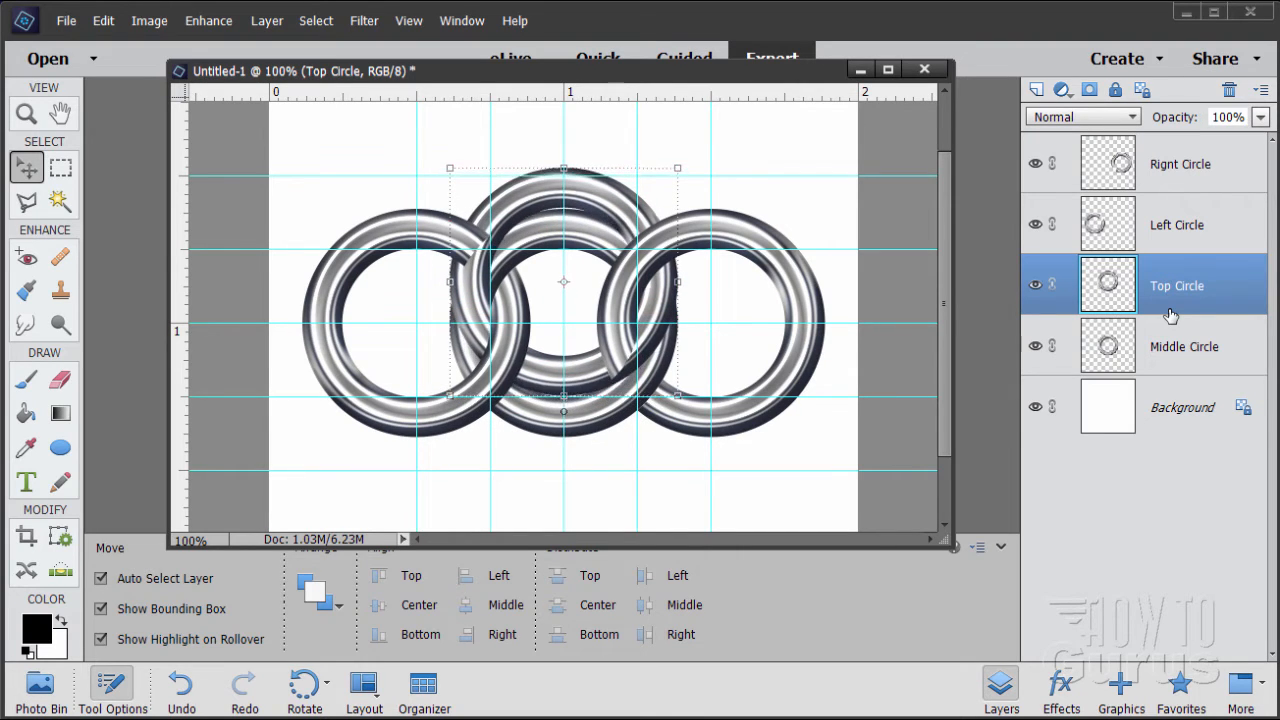
{"action": "key", "text": "Up"}
{"action": "key", "text": "Up"}
{"action": "key", "text": "Up"}
{"action": "key", "text": "Up"}
{"action": "key", "text": "Up"}
{"action": "key", "text": "Up"}
{"action": "key", "text": "Up"}
{"action": "key", "text": "Up"}
{"action": "key", "text": "Up"}
{"action": "key", "text": "Up"}
{"action": "key", "text": "Up"}
{"action": "key", "text": "Up"}
{"action": "key", "text": "Up"}
{"action": "key", "text": "Up"}
{"action": "key", "text": "Up"}
{"action": "key", "text": "Up"}
{"action": "key", "text": "Up"}
{"action": "key", "text": "Up"}
{"action": "key", "text": "Up"}
{"action": "key", "text": "Up"}
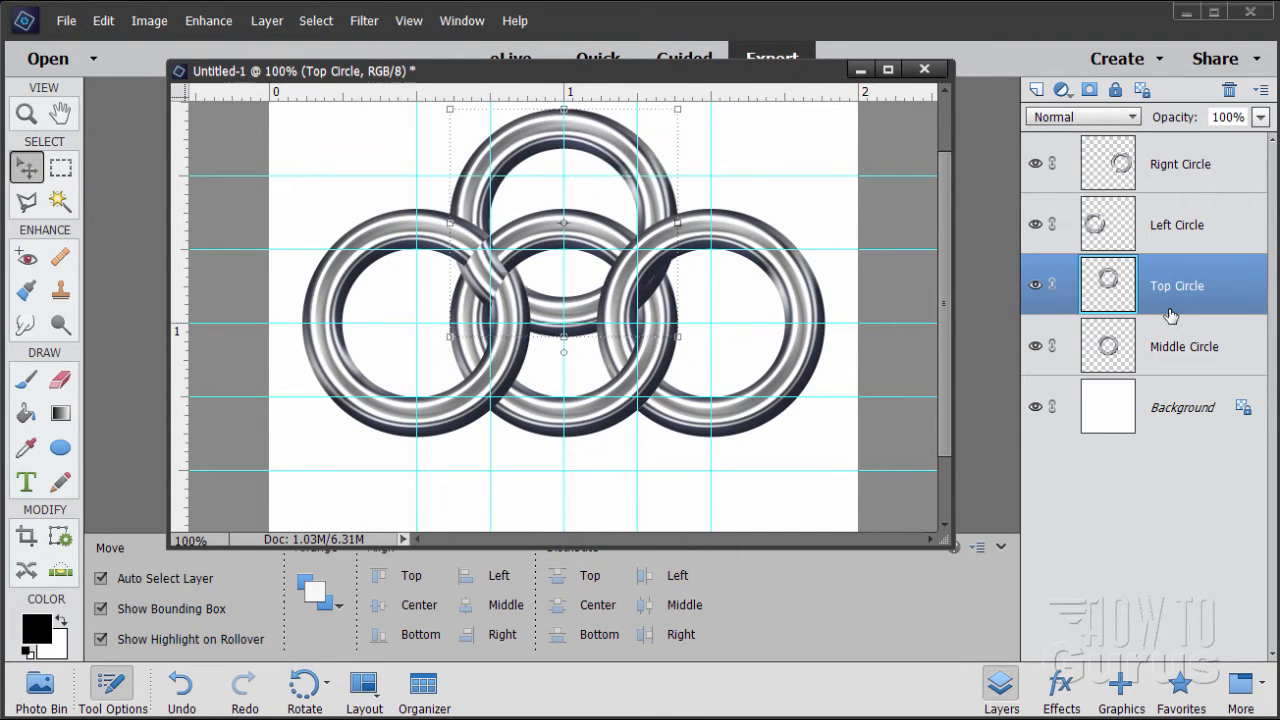
{"action": "key", "text": "Up"}
{"action": "key", "text": "Up"}
{"action": "key", "text": "Up"}
{"action": "key", "text": "Up"}
{"action": "key", "text": "Up"}
{"action": "key", "text": "Up"}
{"action": "key", "text": "Up"}
{"action": "key", "text": "Up"}
{"action": "key", "text": "Up"}
{"action": "key", "text": "Up"}
{"action": "key", "text": "Up"}
{"action": "key", "text": "Up"}
{"action": "key", "text": "Up"}
{"action": "key", "text": "Up"}
{"action": "key", "text": "Up"}
{"action": "key", "text": "Up"}
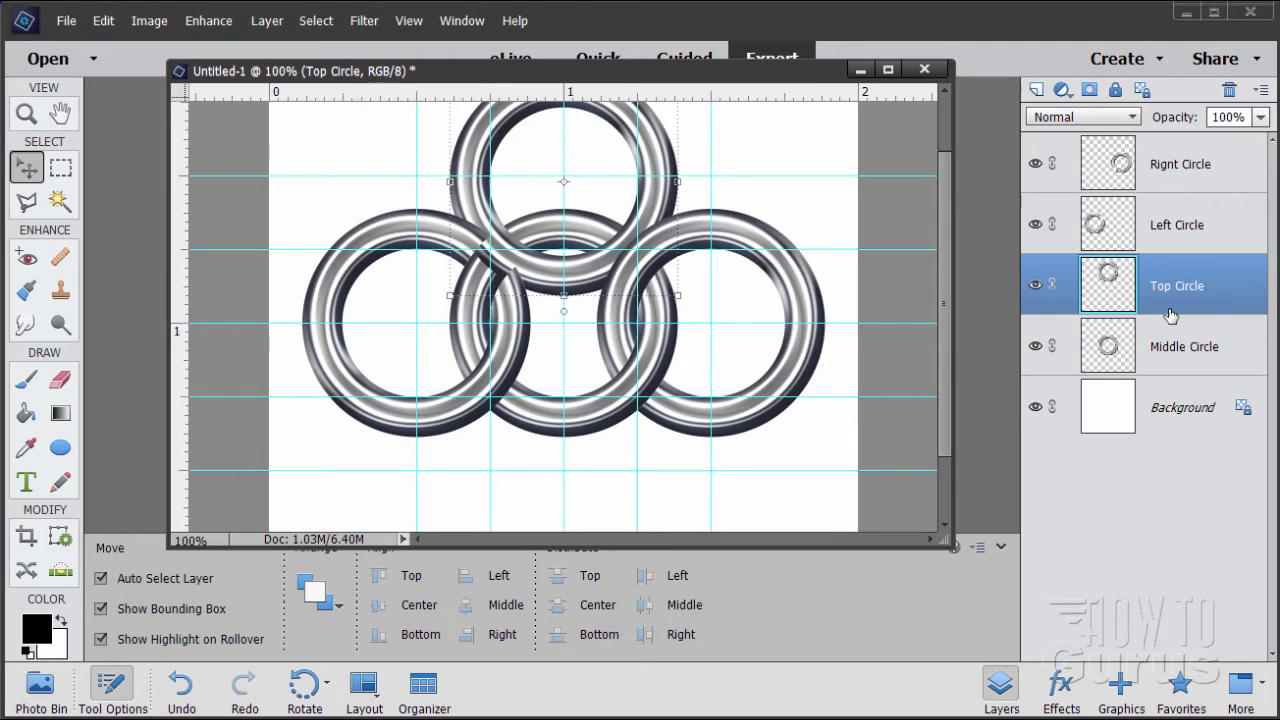
{"action": "key", "text": "Up"}
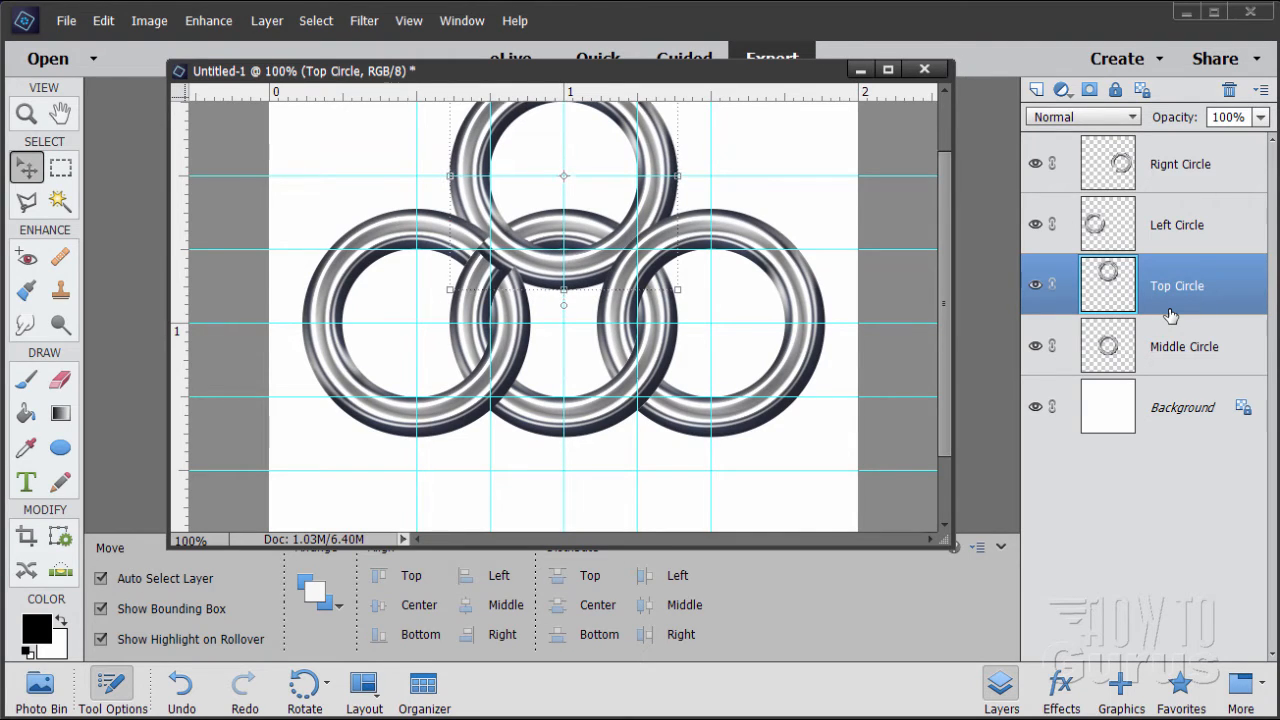
{"action": "key", "text": "Down"}
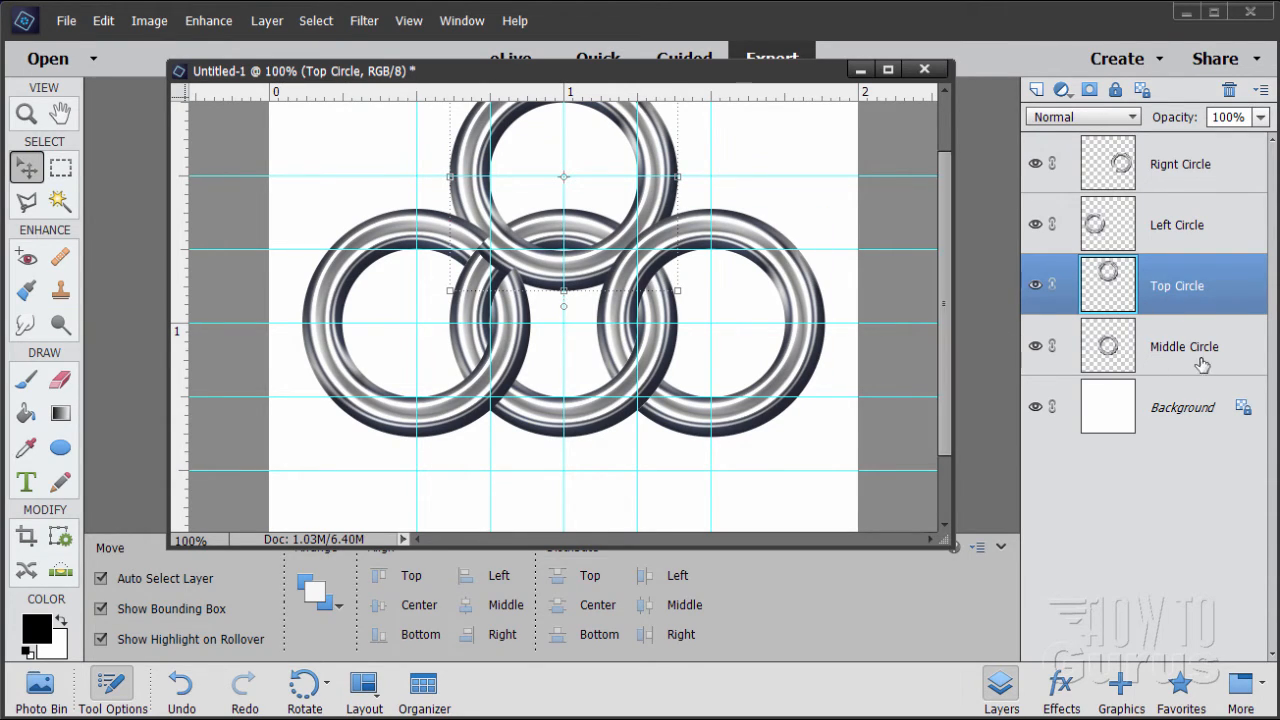
- Duplicate the Middle Circle layer and rename the copy Bottom Circle
{"action": "left_click", "coordinate": [1185, 350]}
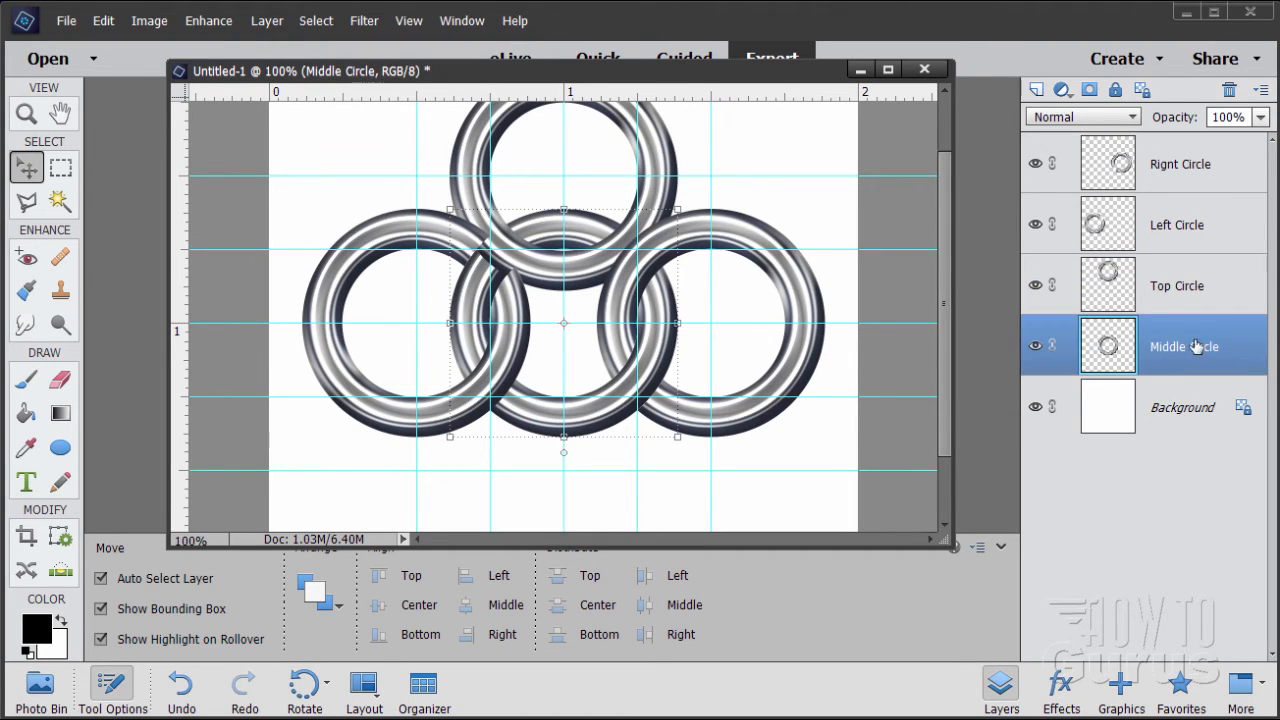
{"action": "left_click_drag", "start_coordinate": [1168, 350], "coordinate": [1037, 90]}
{"action": "double_click", "coordinate": [1173, 350]}
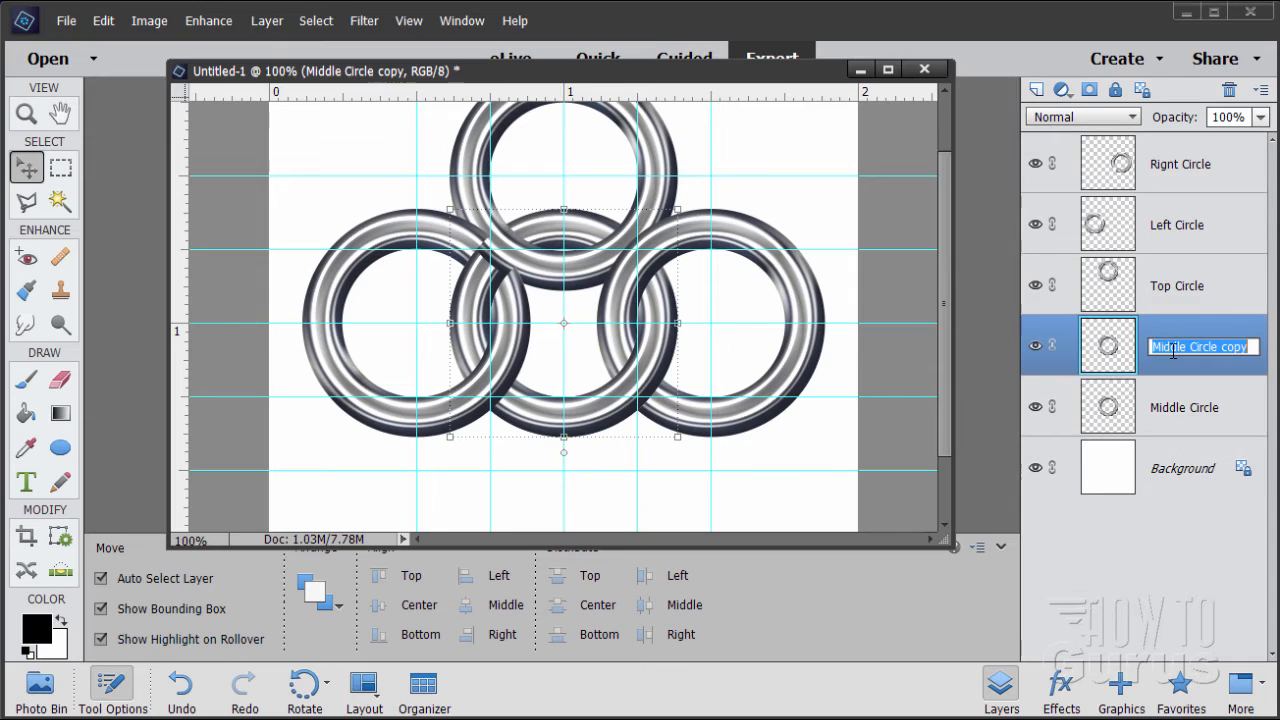
{"action": "type", "text": "Bottom Circle"}
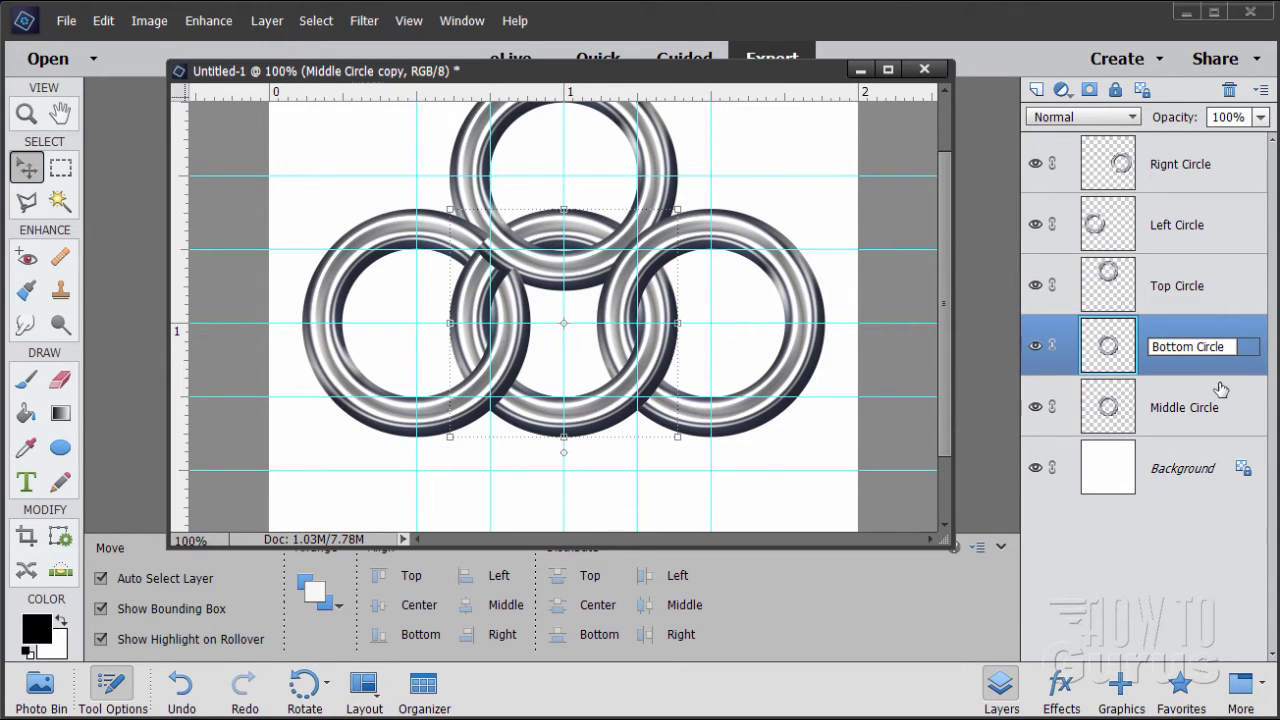
{"action": "left_click", "coordinate": [1185, 369]}
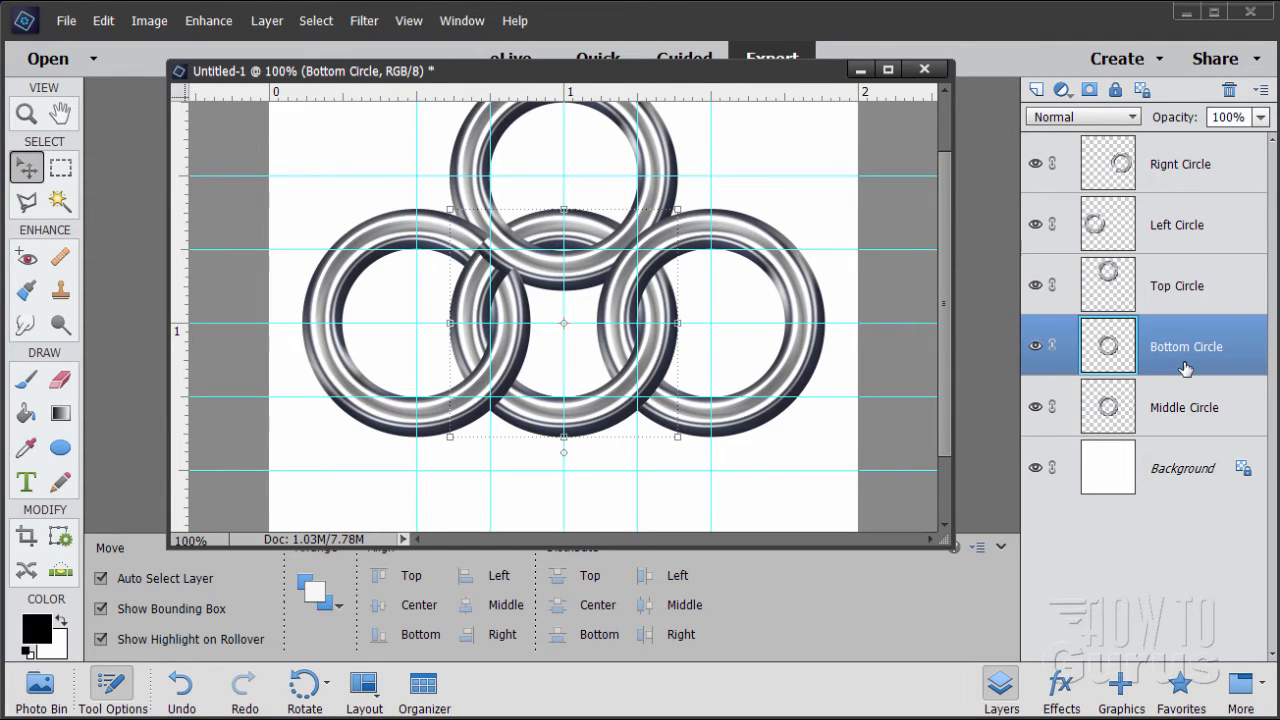
- Nudge the Bottom Circle ring straight down until its centre sits on the 1.5 in horizontal guide
{"action": "key", "text": "Down"}
{"action": "key", "text": "Down"}
{"action": "key", "text": "Down"}
{"action": "key", "text": "Down"}
{"action": "key", "text": "Down"}
{"action": "key", "text": "Down"}
{"action": "key", "text": "Down"}
{"action": "key", "text": "Down"}
{"action": "key", "text": "Down"}
{"action": "key", "text": "Down"}
{"action": "key", "text": "Down"}
{"action": "key", "text": "Down"}
{"action": "key", "text": "Down"}
{"action": "key", "text": "Down"}
{"action": "key", "text": "Down"}
{"action": "key", "text": "Down"}
{"action": "key", "text": "Down"}
{"action": "key", "text": "Down"}
{"action": "key", "text": "Down"}
{"action": "key", "text": "Down"}
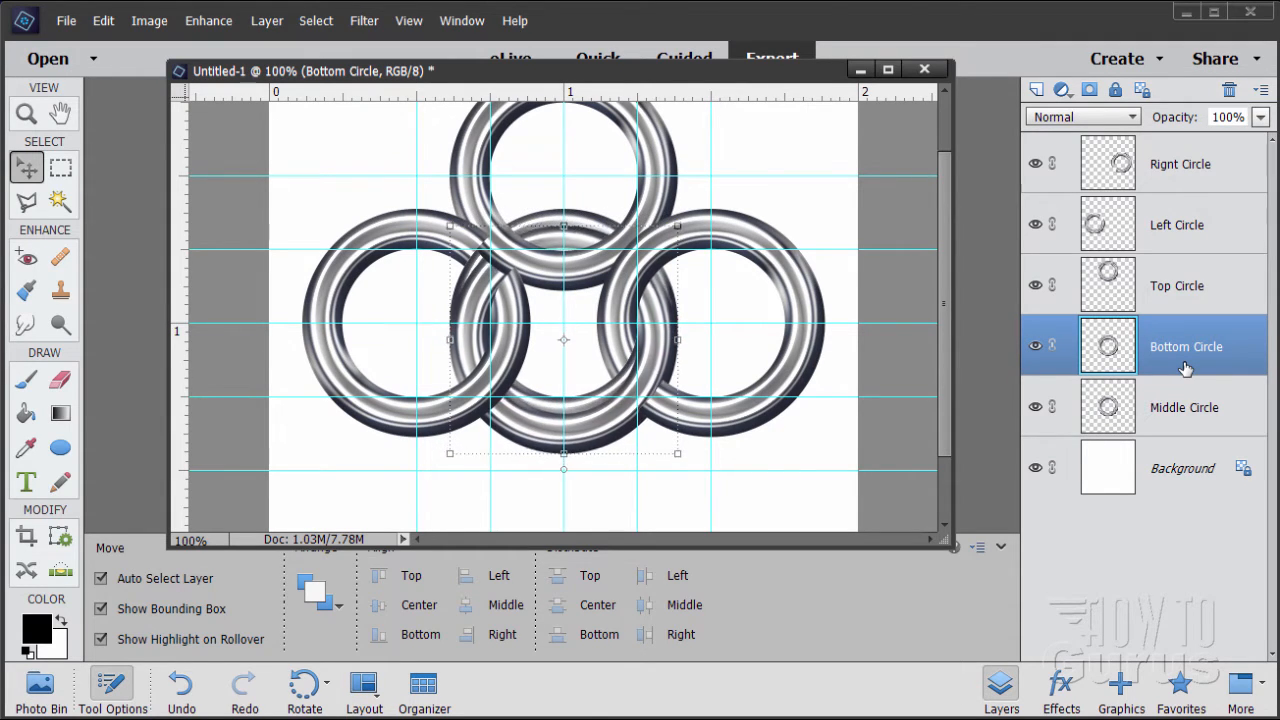
{"action": "key", "text": "Down"}
{"action": "key", "text": "Down"}
{"action": "key", "text": "Down"}
{"action": "key", "text": "Down"}
{"action": "key", "text": "Down"}
{"action": "key", "text": "Down"}
{"action": "key", "text": "Down"}
{"action": "key", "text": "Down"}
{"action": "key", "text": "Down"}
{"action": "key", "text": "Down"}
{"action": "key", "text": "Down"}
{"action": "key", "text": "Down"}
{"action": "key", "text": "Down"}
{"action": "key", "text": "Down"}
{"action": "key", "text": "Down"}
{"action": "key", "text": "Down"}
{"action": "key", "text": "Down"}
{"action": "key", "text": "Down"}
{"action": "key", "text": "Down"}
{"action": "key", "text": "Down"}
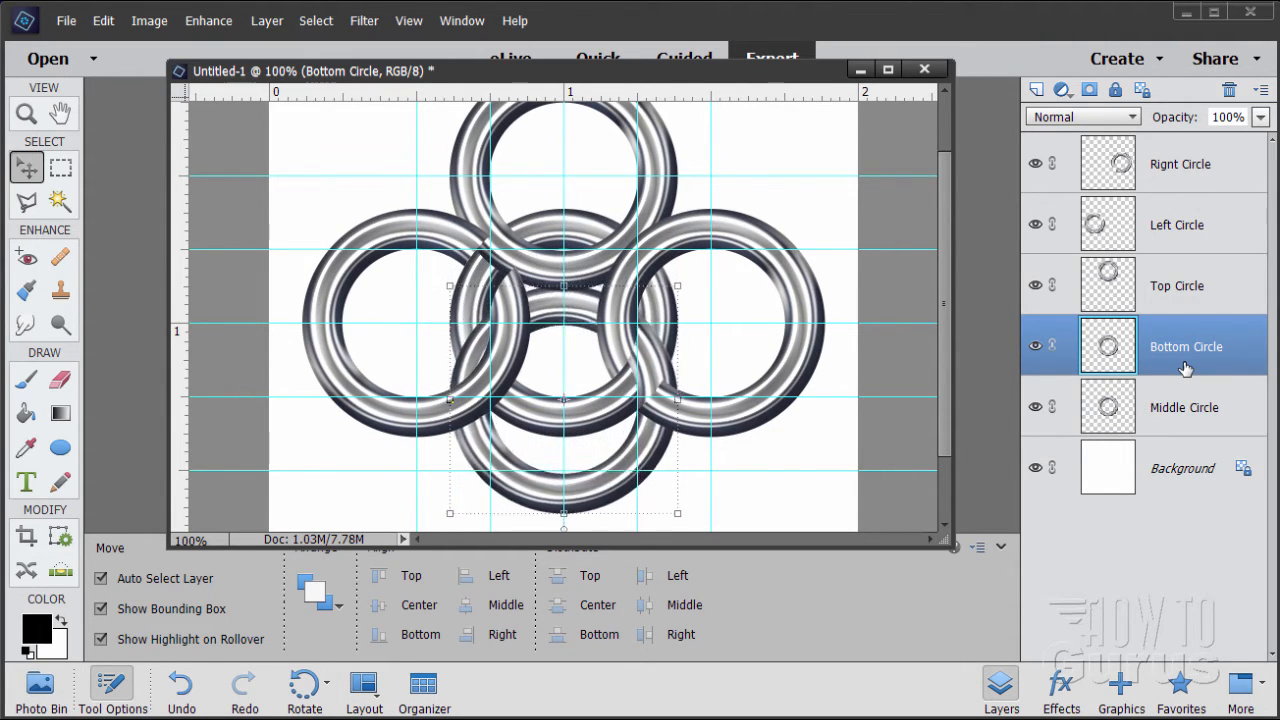
{"action": "key", "text": "Down"}
{"action": "key", "text": "Down"}
{"action": "key", "text": "Down"}
{"action": "key", "text": "Down"}
{"action": "key", "text": "Down"}
{"action": "key", "text": "Down"}
{"action": "key", "text": "Down"}
{"action": "key", "text": "Down"}
{"action": "key", "text": "Down"}
{"action": "key", "text": "Down"}
{"action": "key", "text": "Down"}
{"action": "key", "text": "Down"}
{"action": "key", "text": "Down"}
{"action": "key", "text": "Down"}
{"action": "key", "text": "Down"}
{"action": "key", "text": "Down"}
{"action": "key", "text": "Down"}
{"action": "key", "text": "Down"}
{"action": "key", "text": "Down"}
{"action": "key", "text": "Down"}
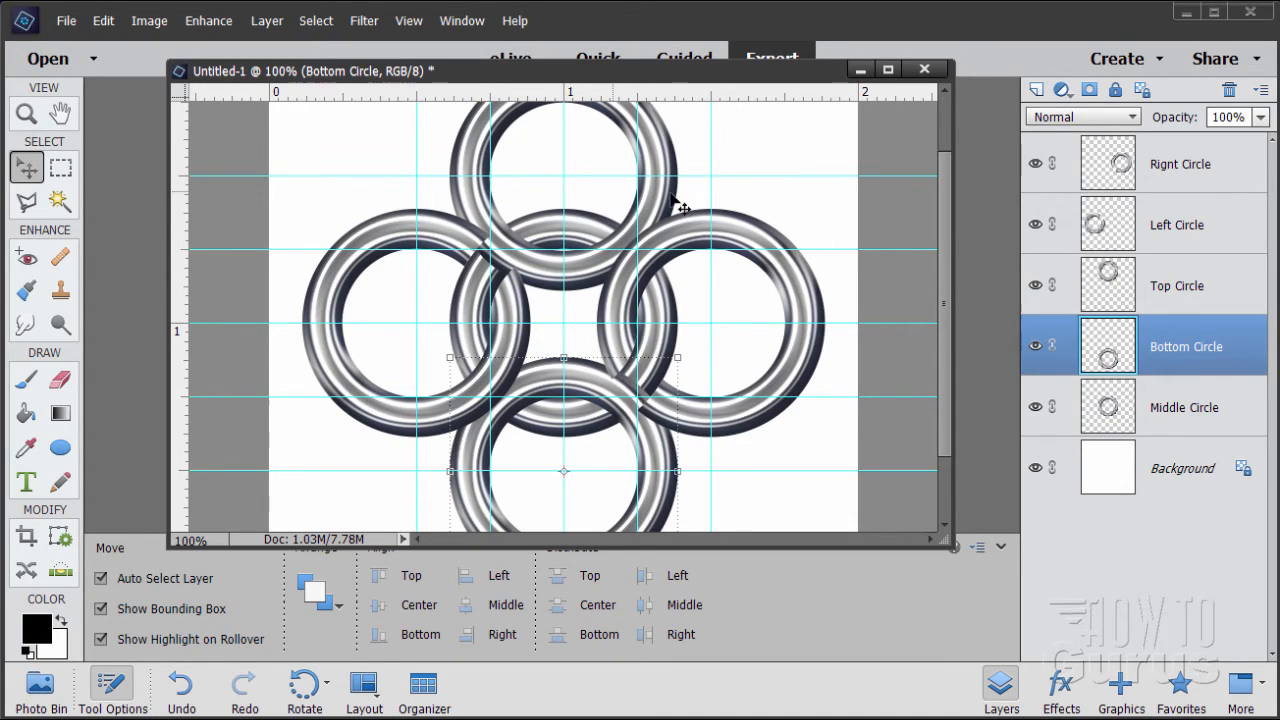
- Move the Top Circle layer up the stack so it lies between Rignt Circle and Left Circle
{"action": "left_click", "coordinate": [1172, 279]}
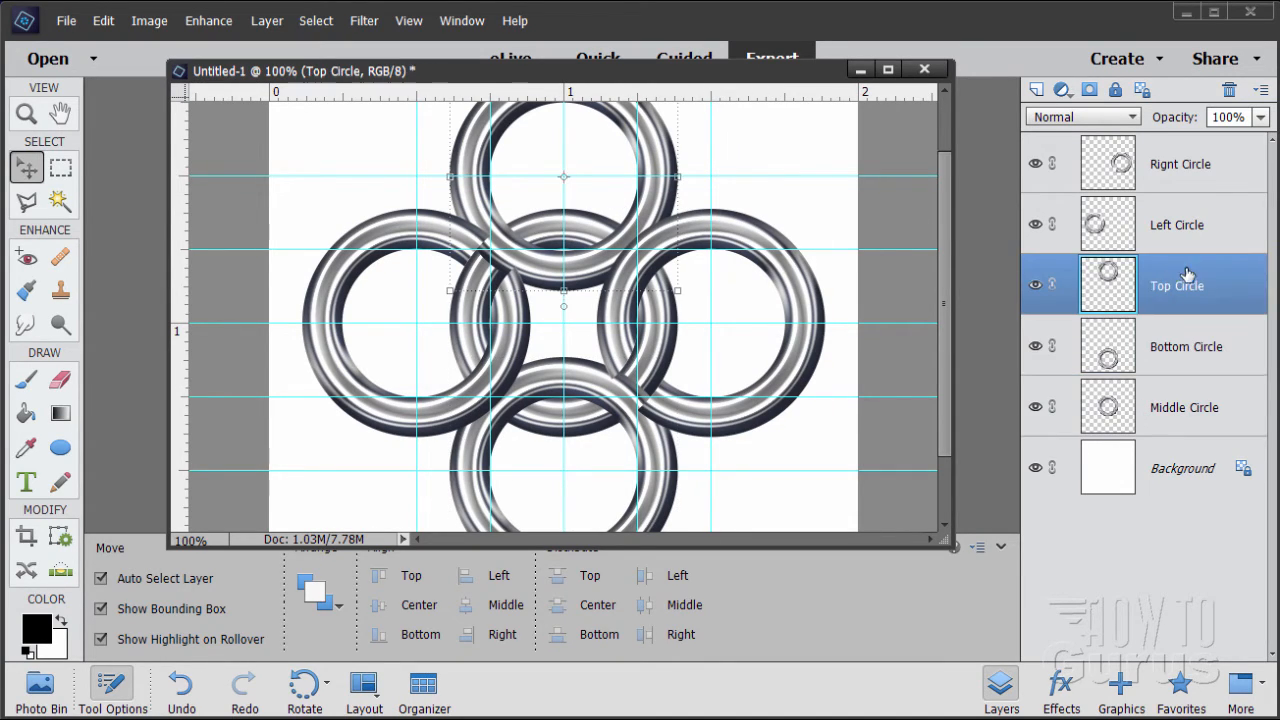
{"action": "left_click_drag", "start_coordinate": [1162, 274], "coordinate": [1158, 181]}
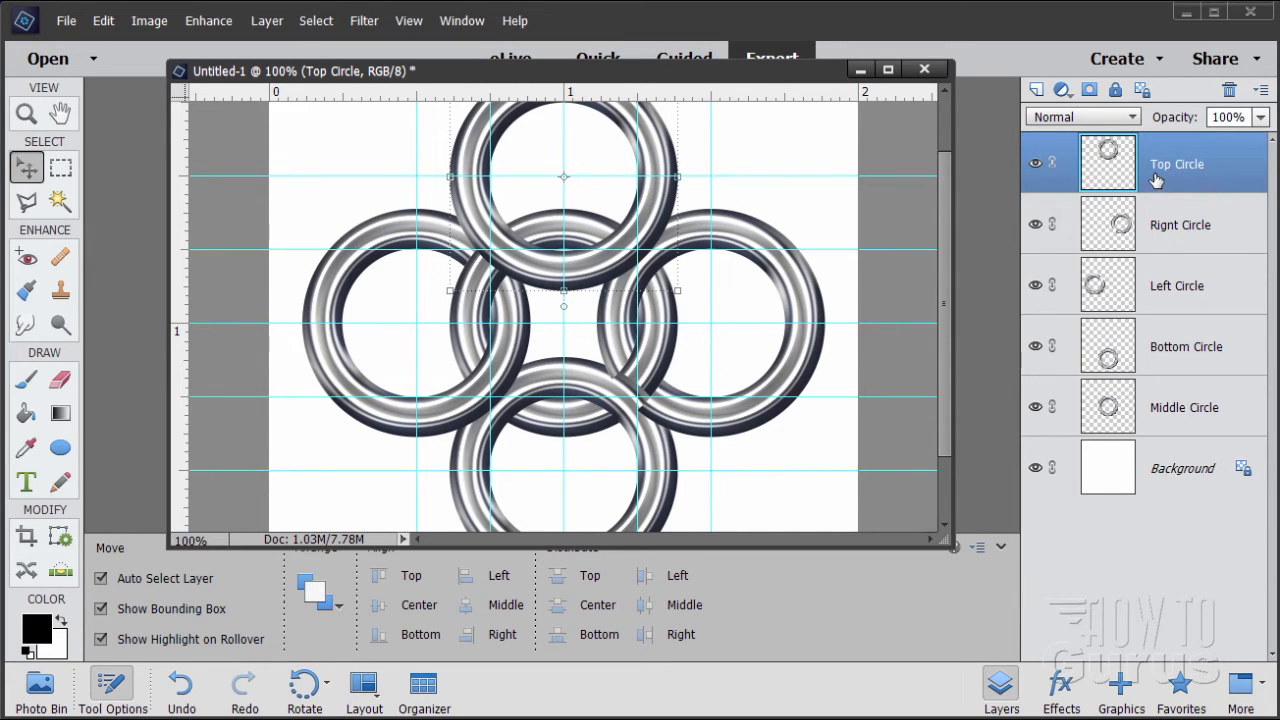
{"action": "left_click_drag", "start_coordinate": [1159, 194], "coordinate": [1153, 250]}
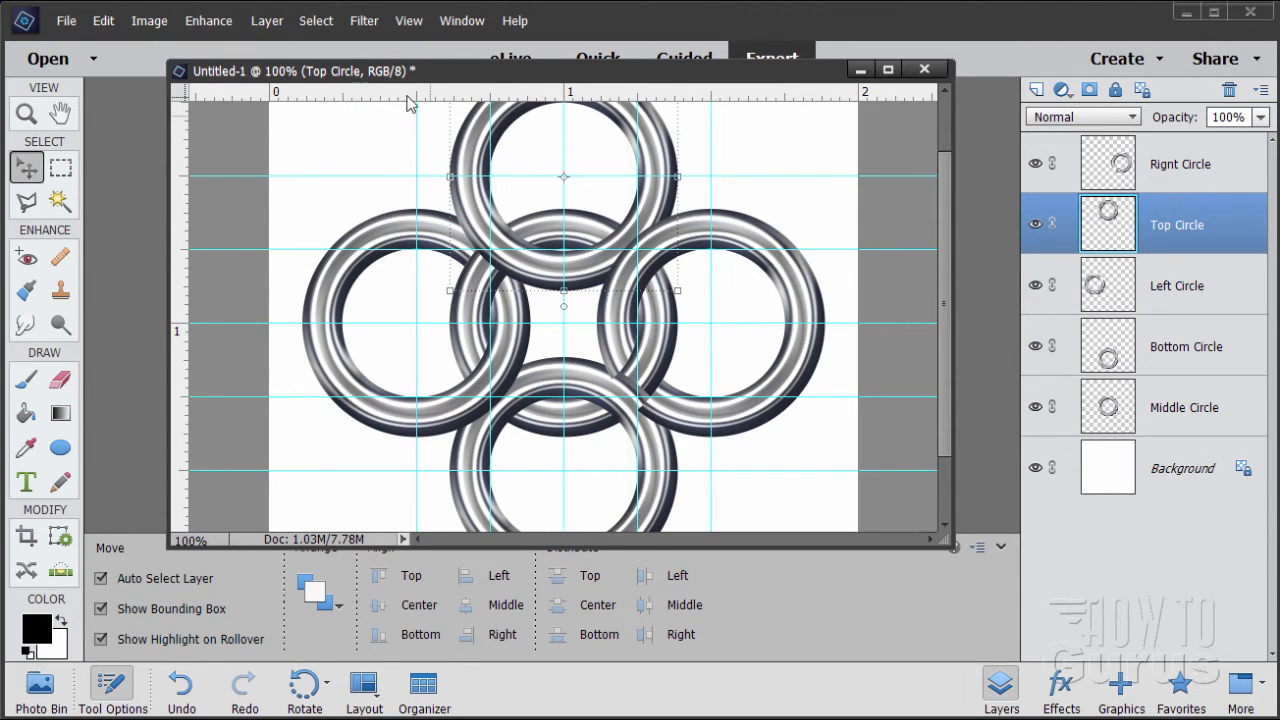
- Load the saved "ring" selection as a new selection around the middle ring, with Top Circle active
{"action": "left_click", "coordinate": [316, 22]}
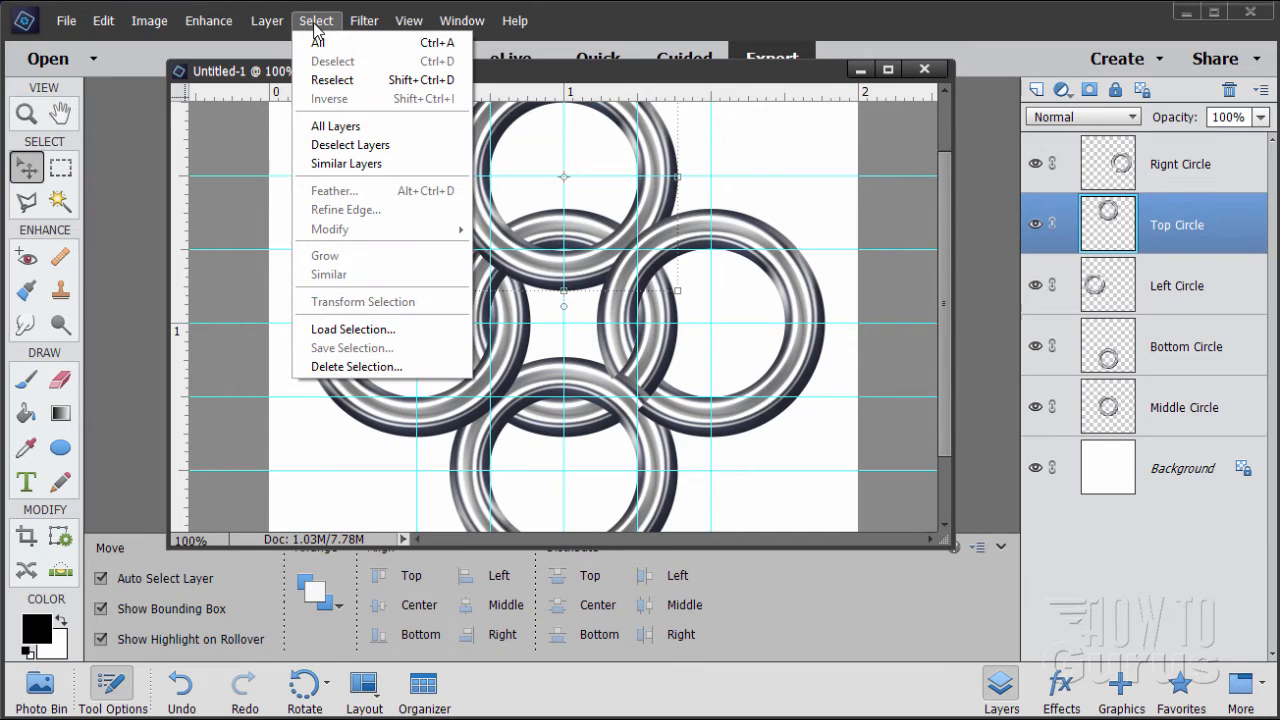
{"action": "left_click", "coordinate": [363, 327]}
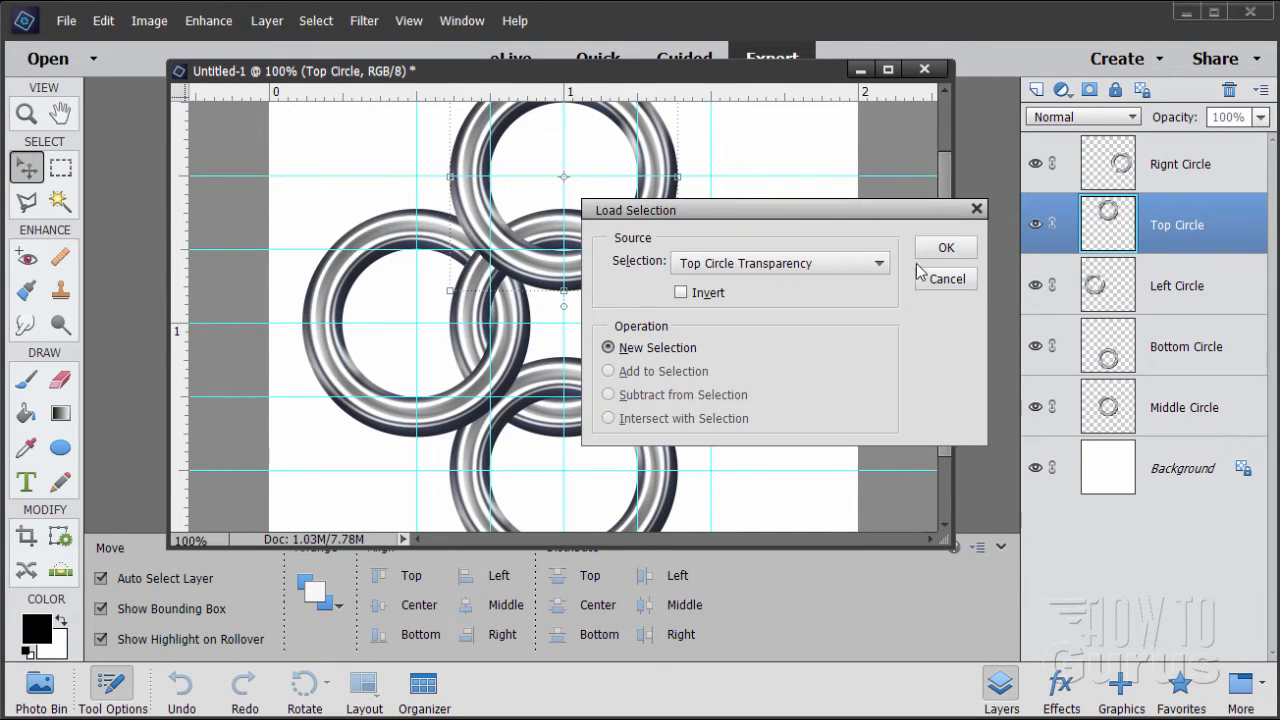
{"action": "left_click", "coordinate": [881, 268]}
{"action": "left_click", "coordinate": [700, 315]}
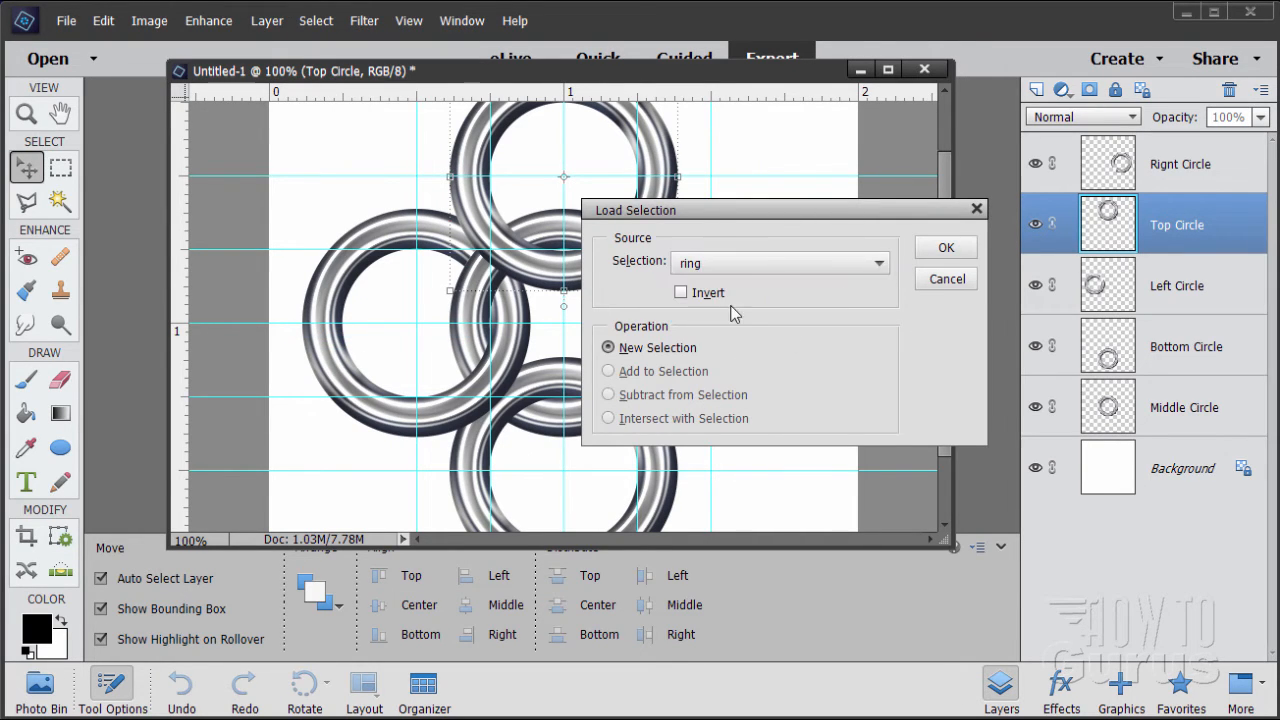
{"action": "left_click", "coordinate": [930, 249]}
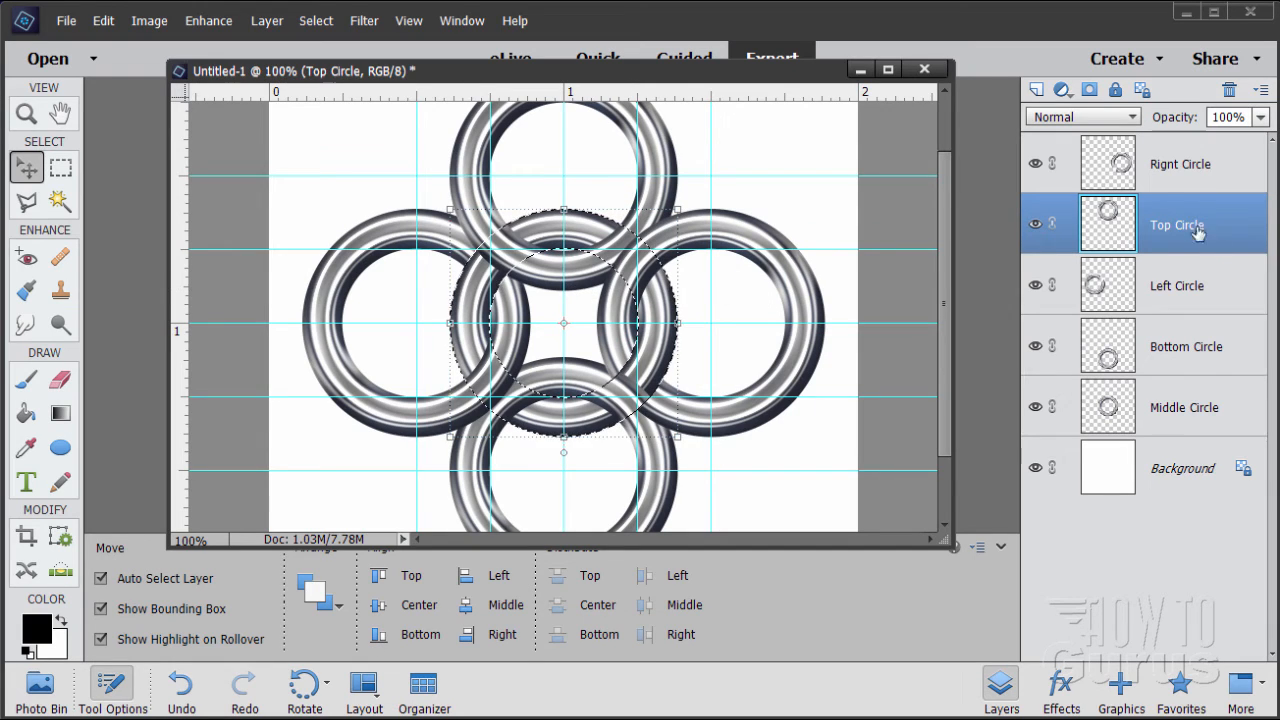
- Erase the right-hand overlap on Top Circle and the left-hand overlap on Bottom Circle inside the ring selection, and deselect
{"action": "left_click", "coordinate": [61, 380]}
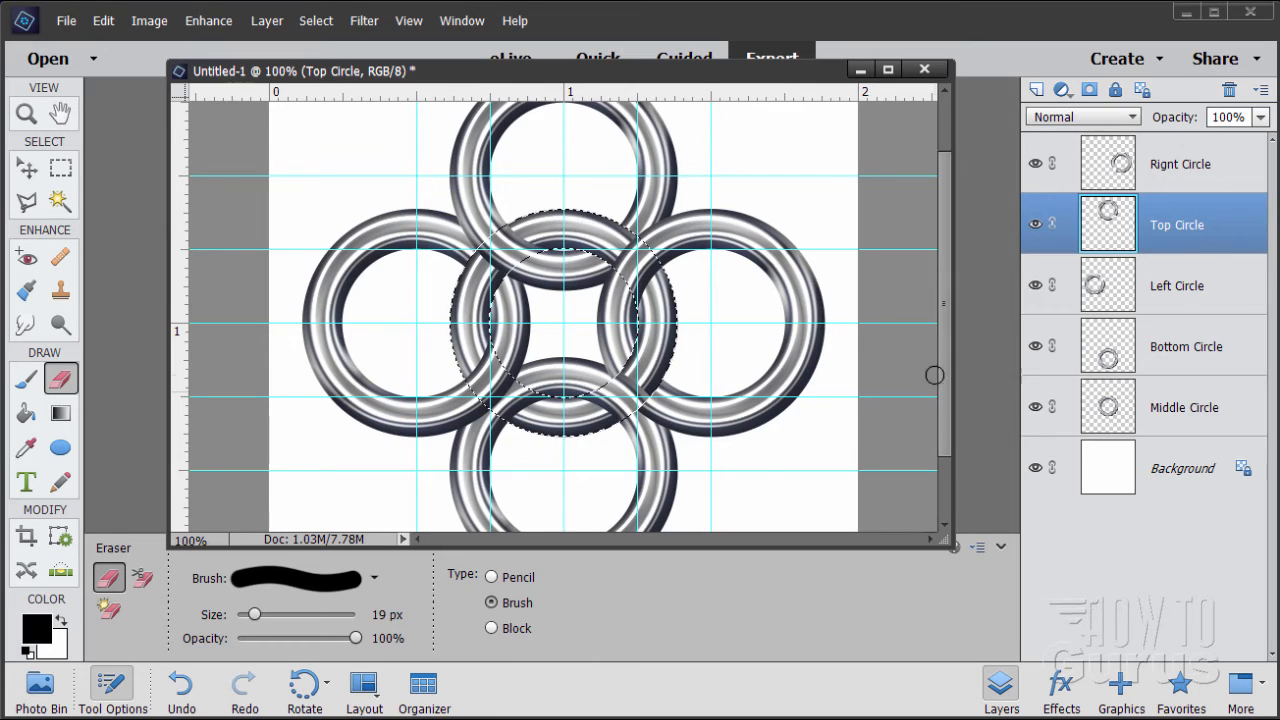
{"action": "left_click", "coordinate": [1176, 360]}
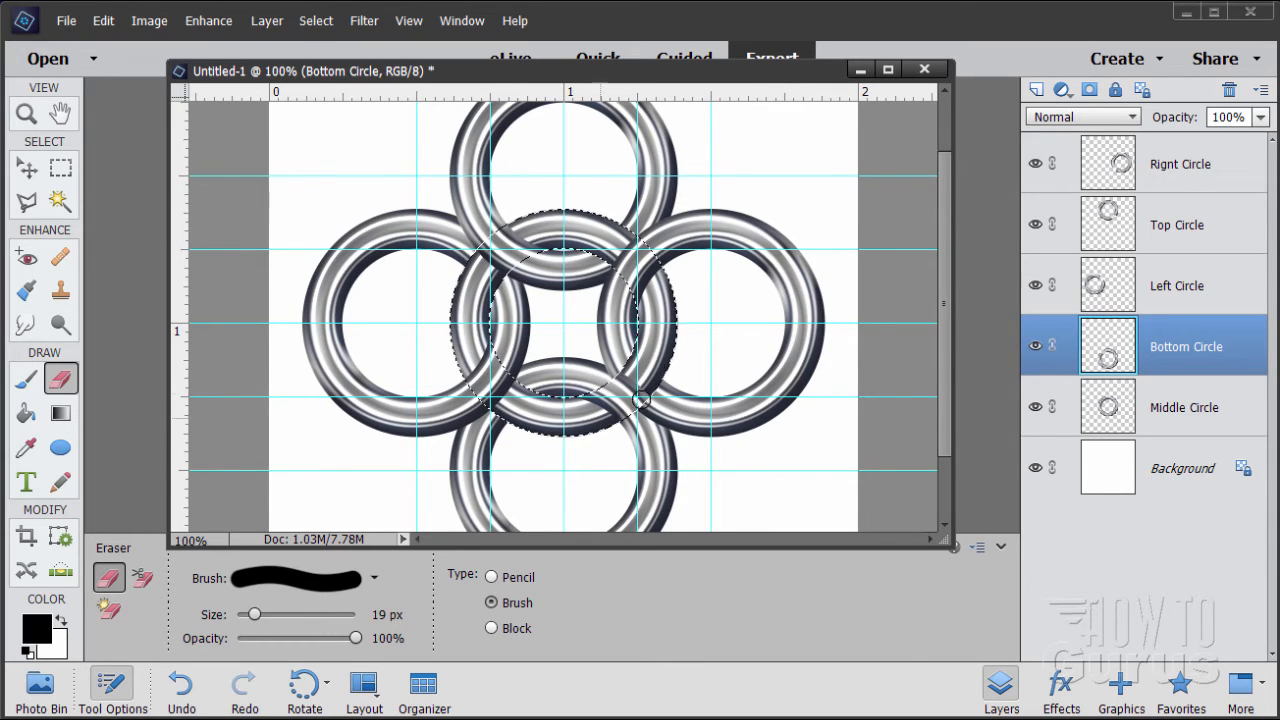
{"action": "left_click", "coordinate": [28, 170]}
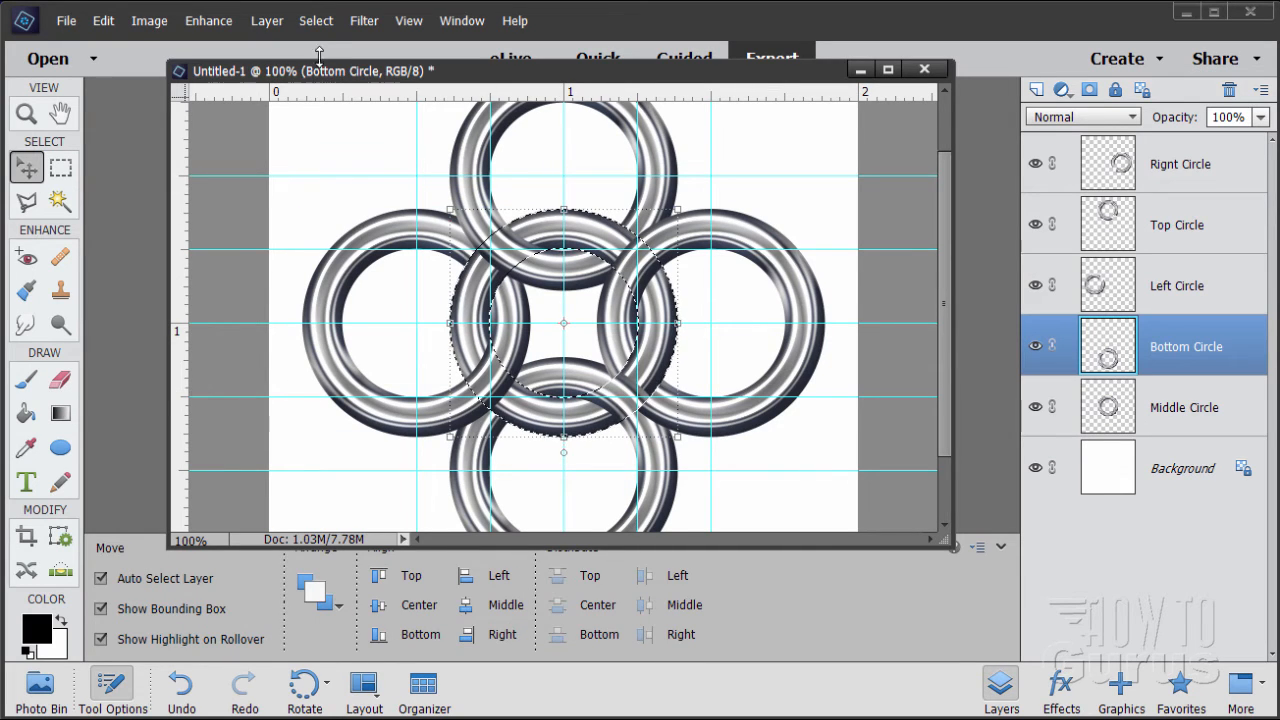
{"action": "left_click", "coordinate": [316, 20]}
{"action": "left_click", "coordinate": [328, 55]}
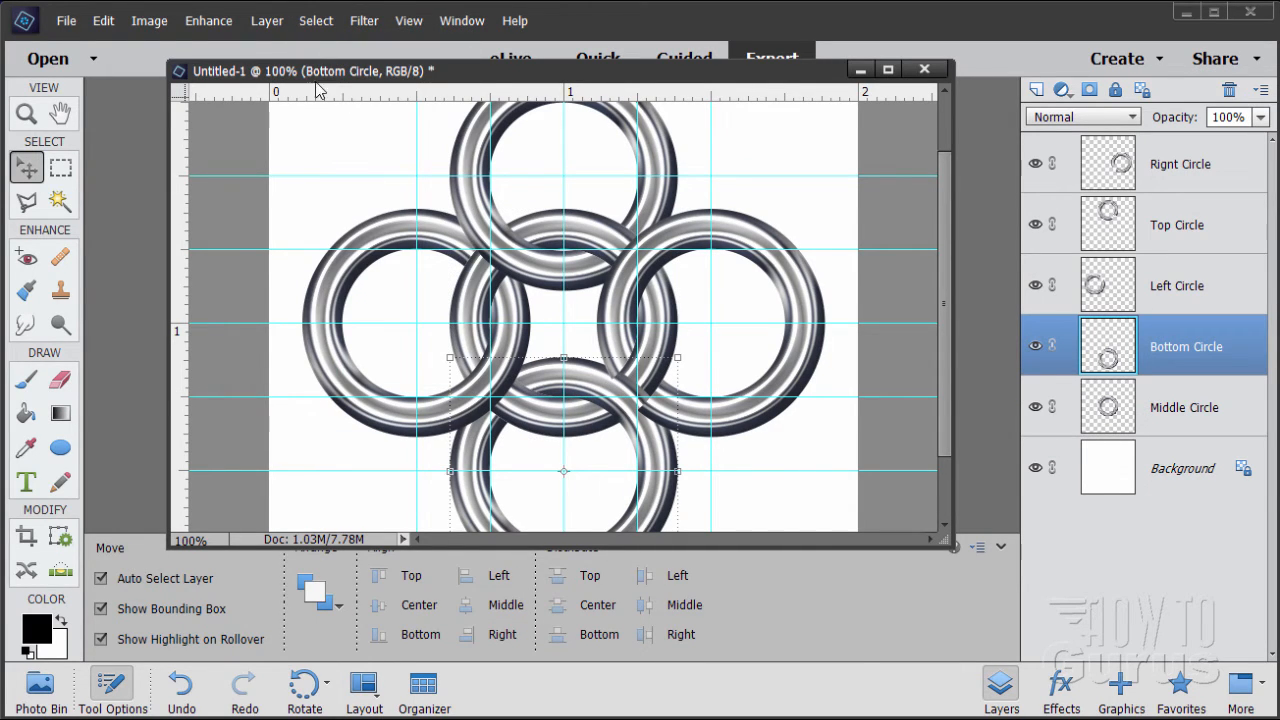
- Hide the guides and zoom in to 200% on the lower-right crossing of the middle, right and bottom rings
{"action": "left_click", "coordinate": [410, 24]}
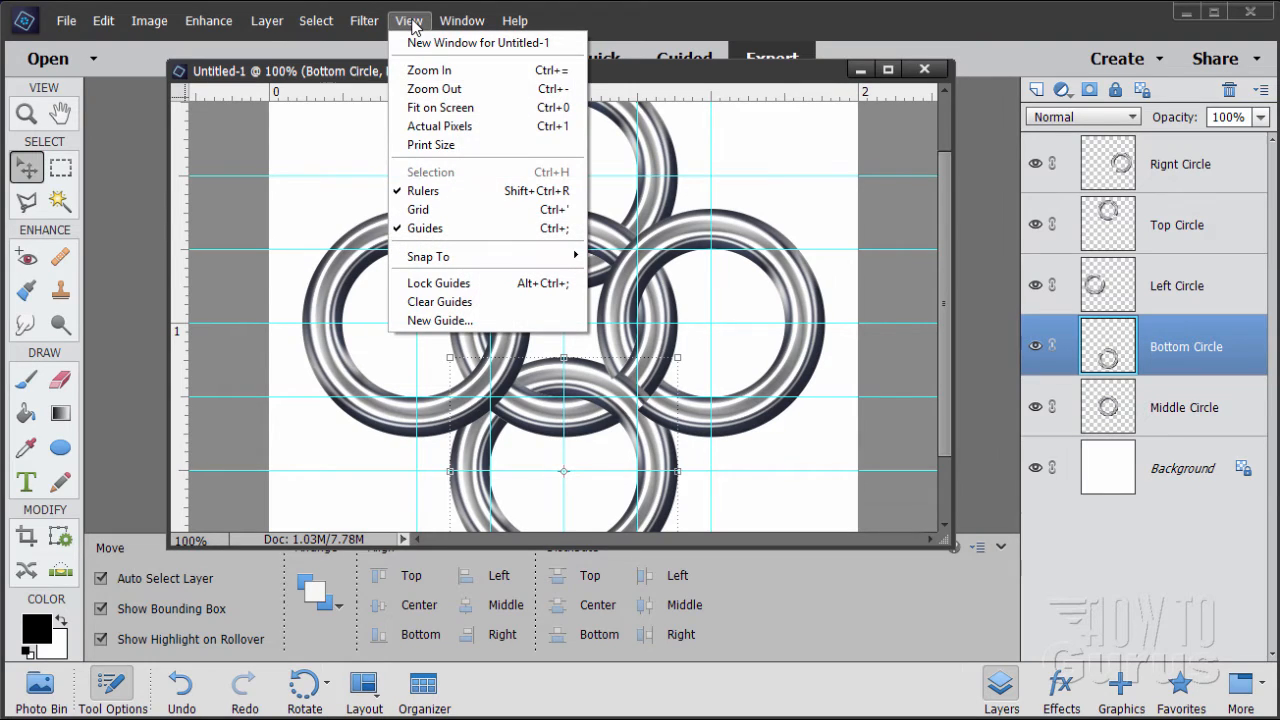
{"action": "left_click", "coordinate": [418, 228]}
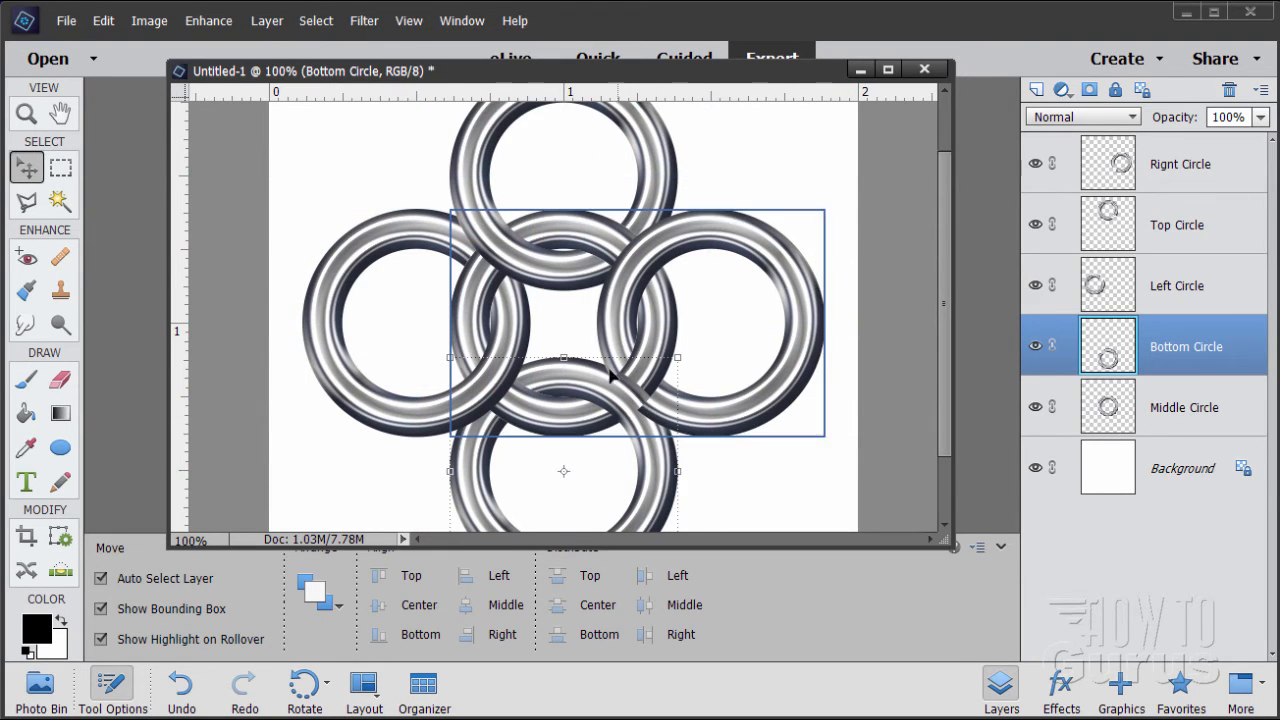
{"action": "left_click", "coordinate": [35, 120]}
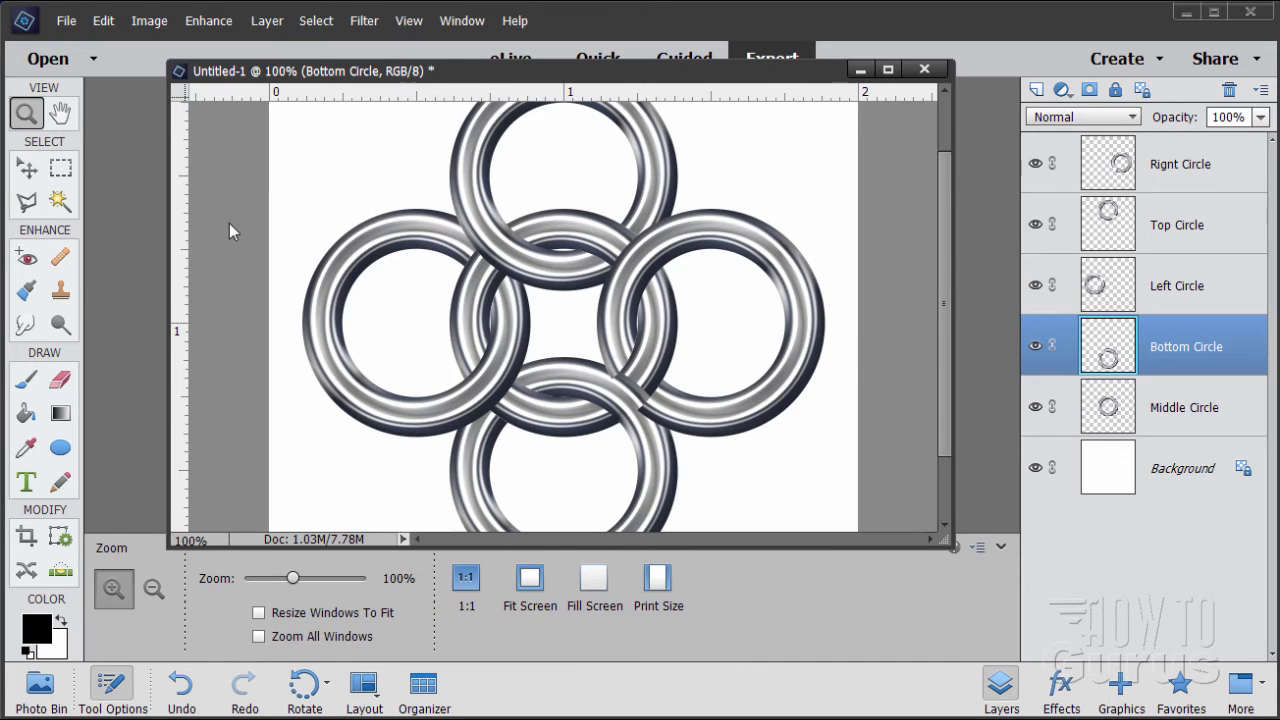
{"action": "left_click", "coordinate": [636, 407]}
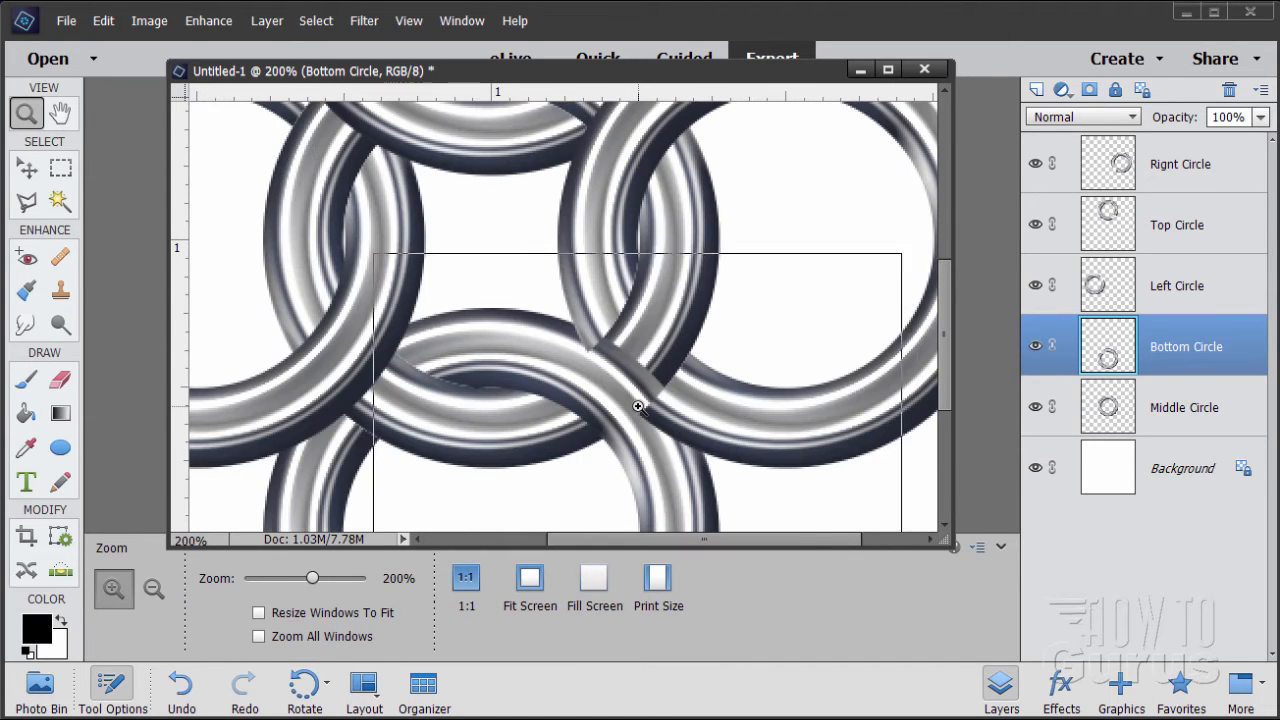
- Examine the lower-right crossing of the middle, right and bottom rings at 300%, 200% and 100% zoom
{"action": "left_click", "coordinate": [637, 407]}
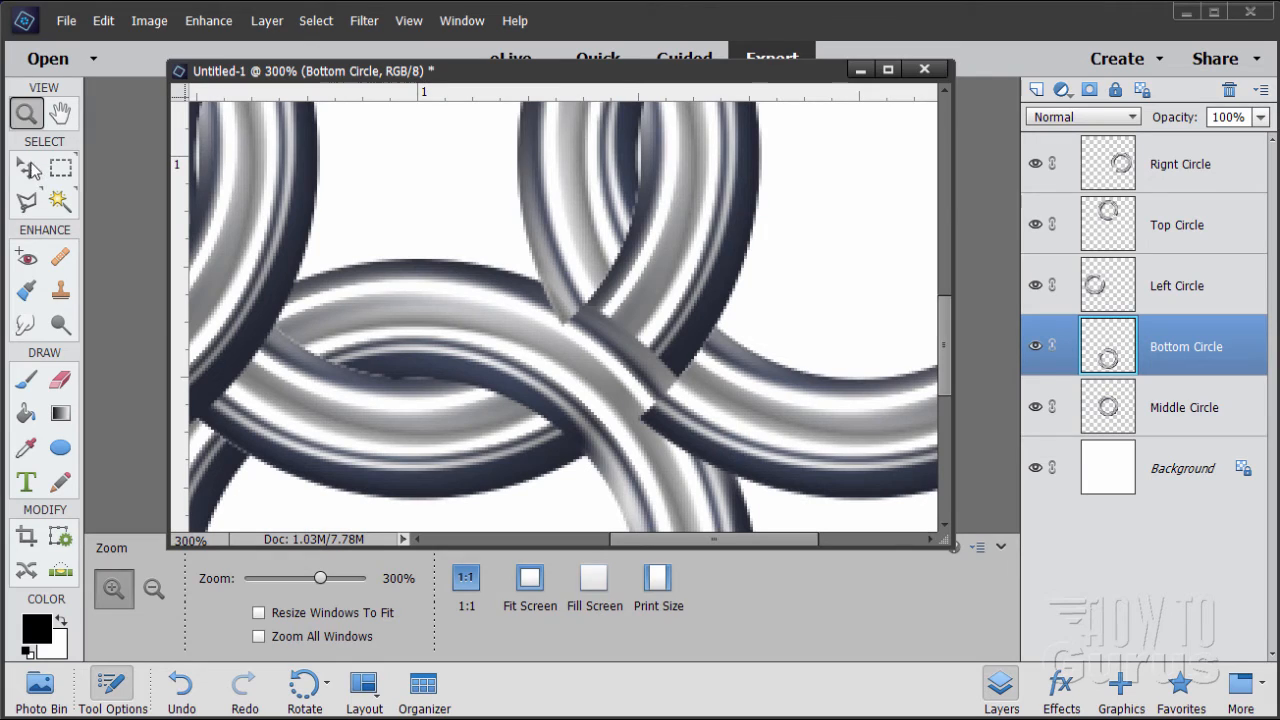
{"action": "left_click", "coordinate": [26, 168]}
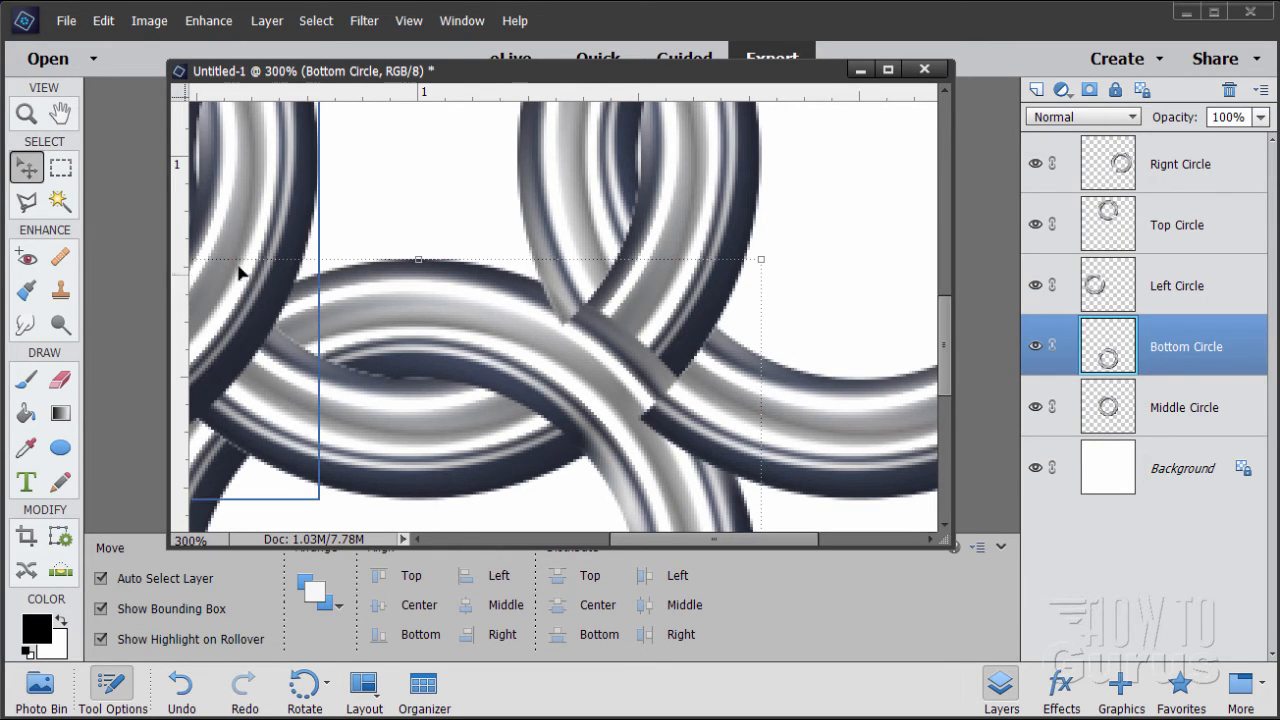
{"action": "left_click", "coordinate": [26, 113]}
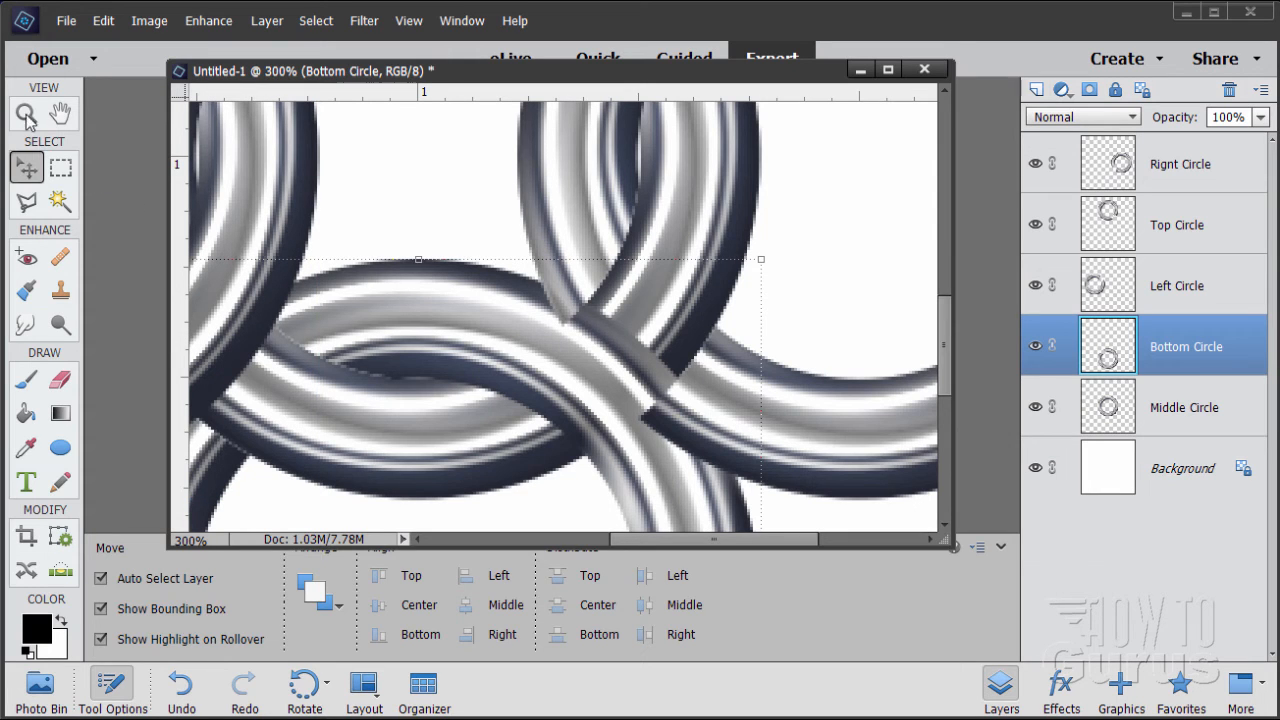
{"action": "left_click", "coordinate": [516, 372], "text": "alt"}
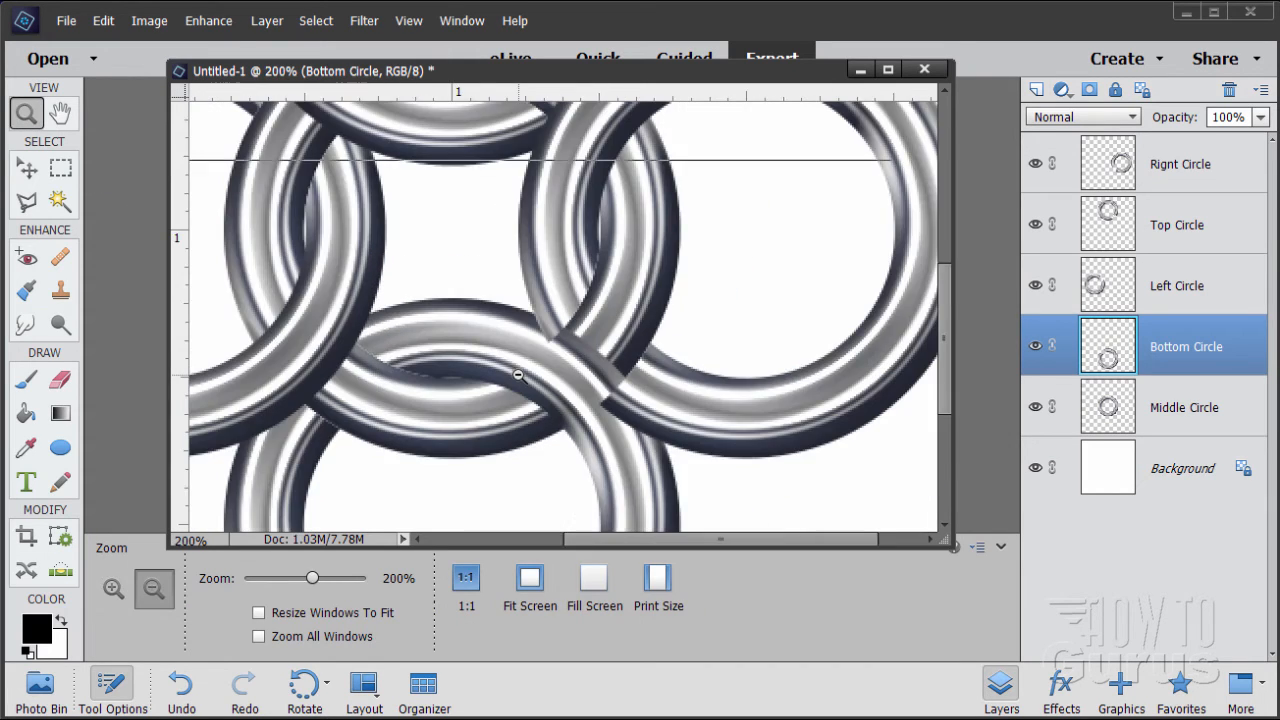
{"action": "left_click", "coordinate": [468, 282], "text": "alt"}
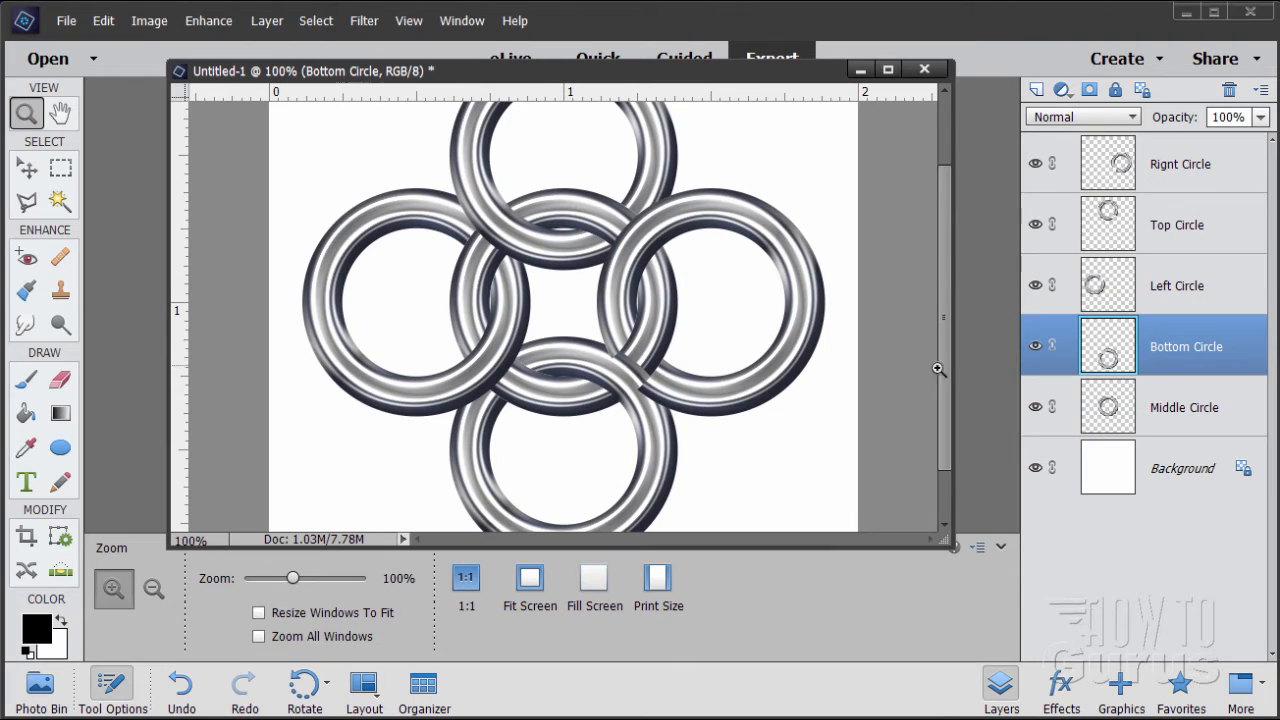
{"action": "left_click_drag", "start_coordinate": [939, 370], "coordinate": [945, 420]}
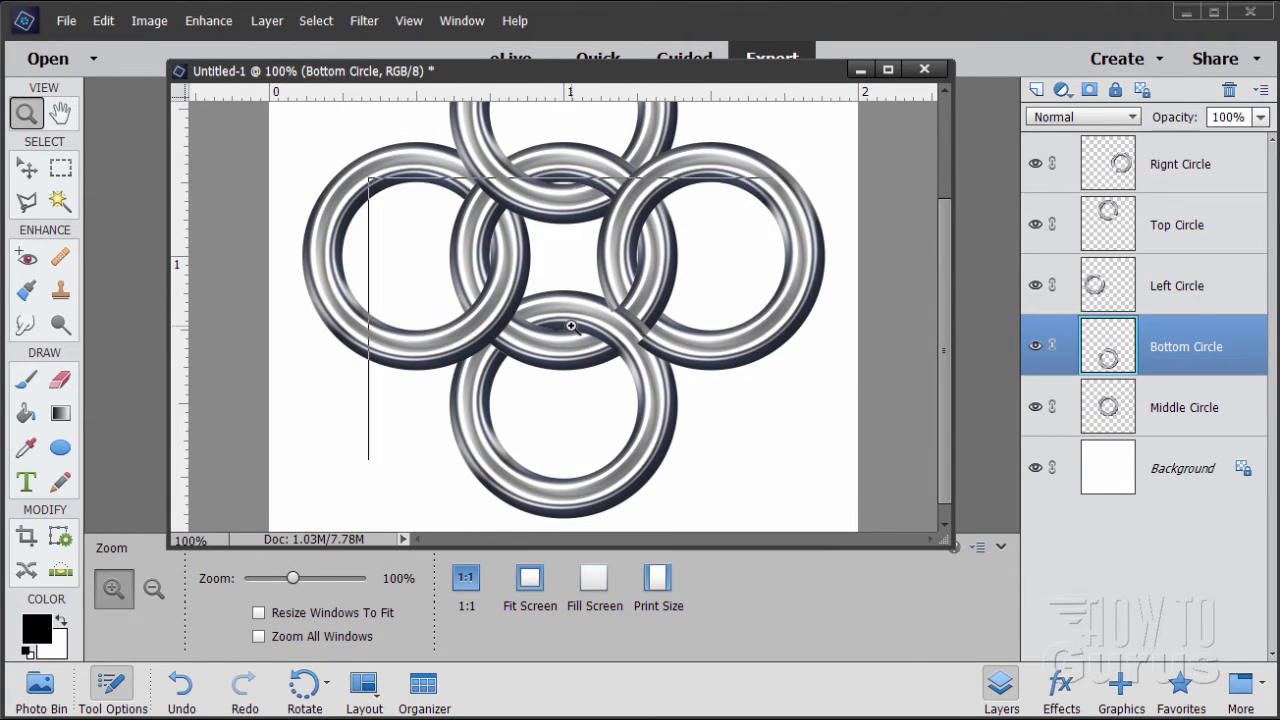
{"action": "left_click", "coordinate": [577, 332]}
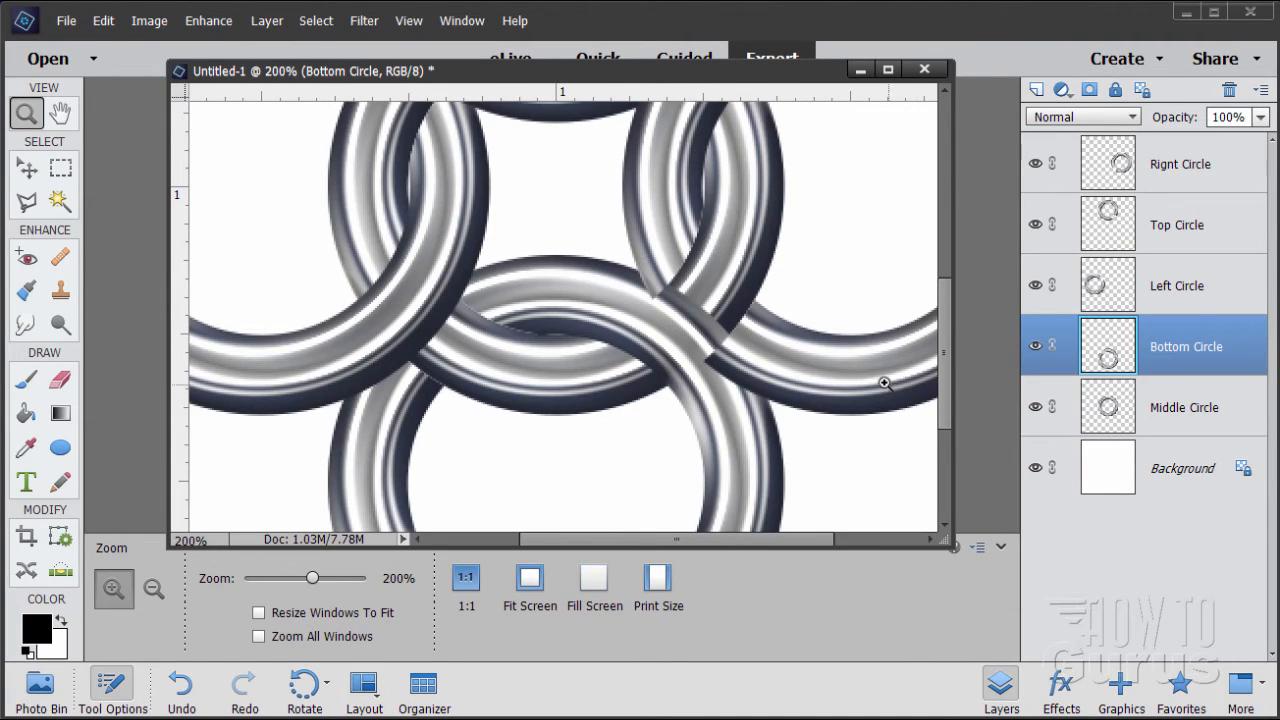
{"action": "left_click", "coordinate": [628, 343], "text": "alt"}
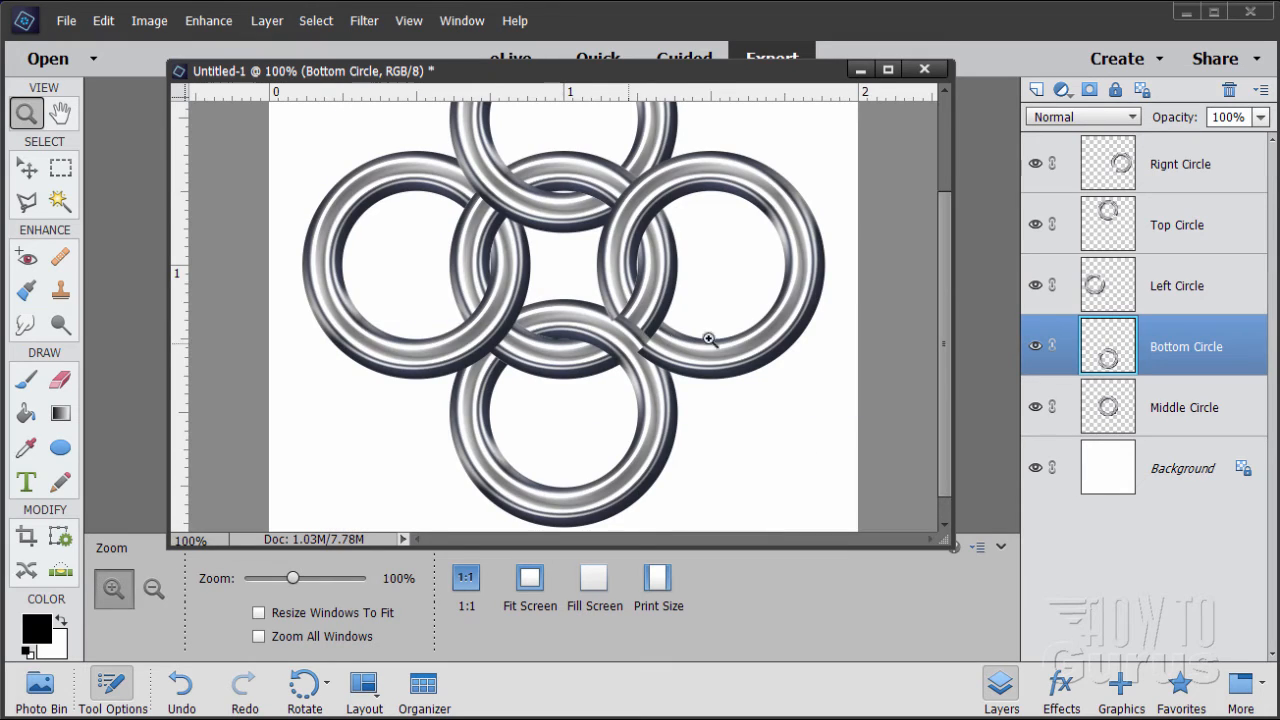
{"action": "left_click_drag", "start_coordinate": [940, 340], "coordinate": [940, 318]}
- Show the guides and make a 0.5 x 0.5 in rectangular selection from the document's centre over the lower-right ring crossing
{"action": "left_click", "coordinate": [404, 21]}
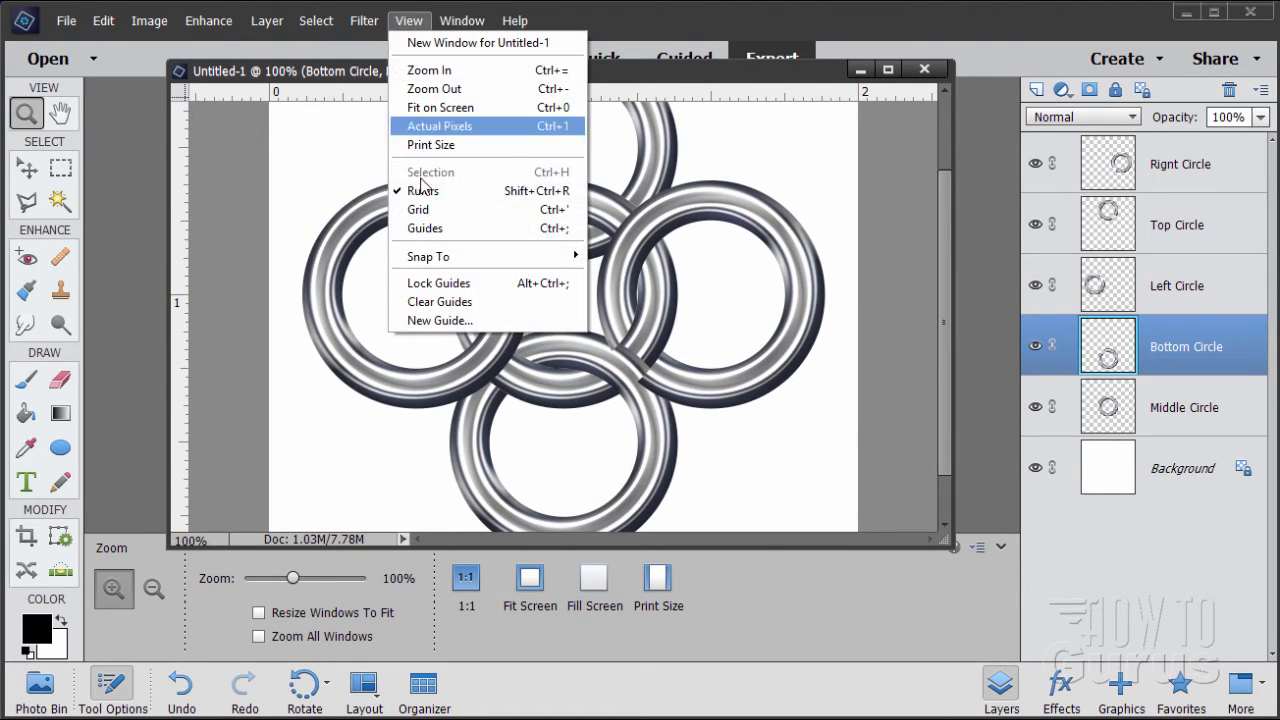
{"action": "left_click", "coordinate": [415, 228]}
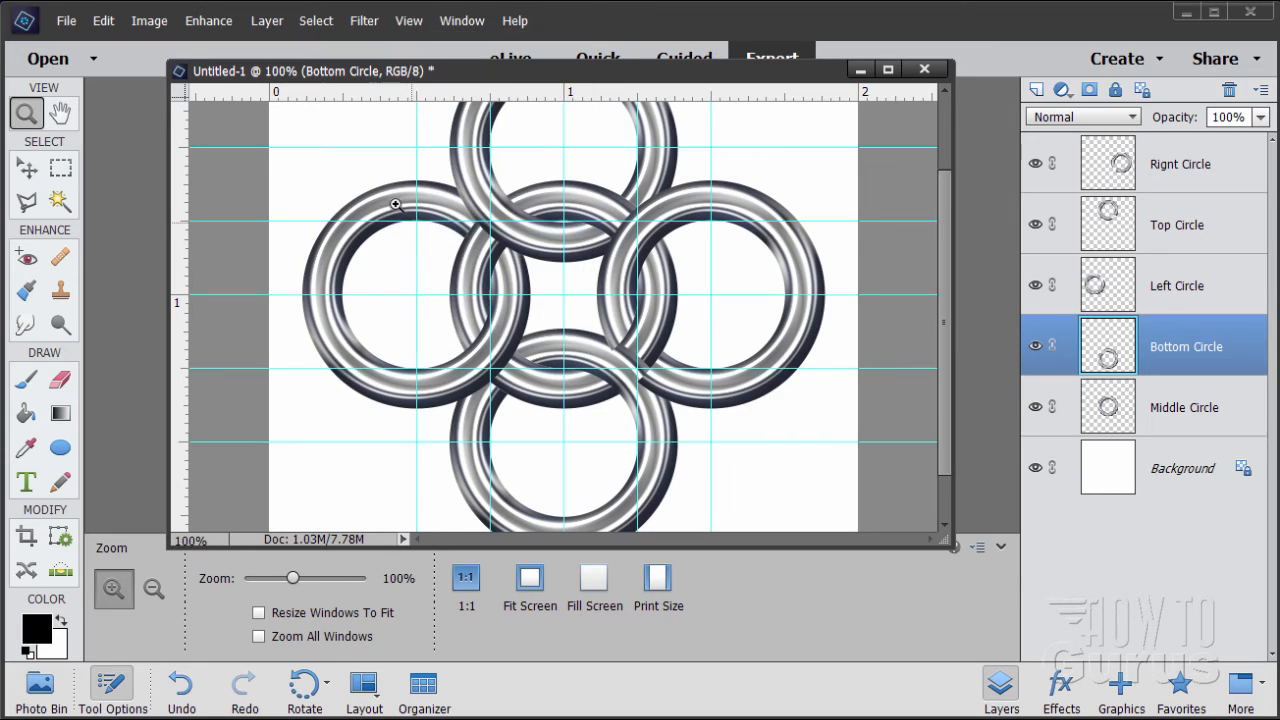
{"action": "left_click", "coordinate": [26, 168]}
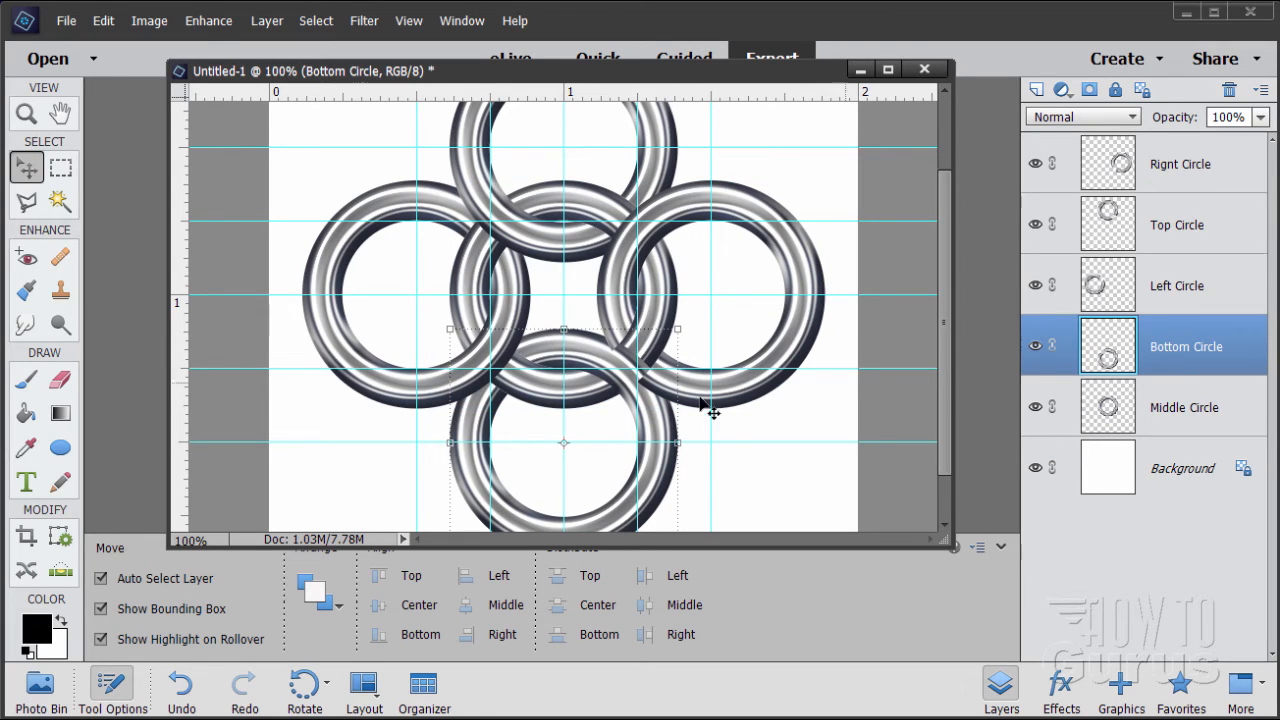
{"action": "left_click", "coordinate": [70, 172]}
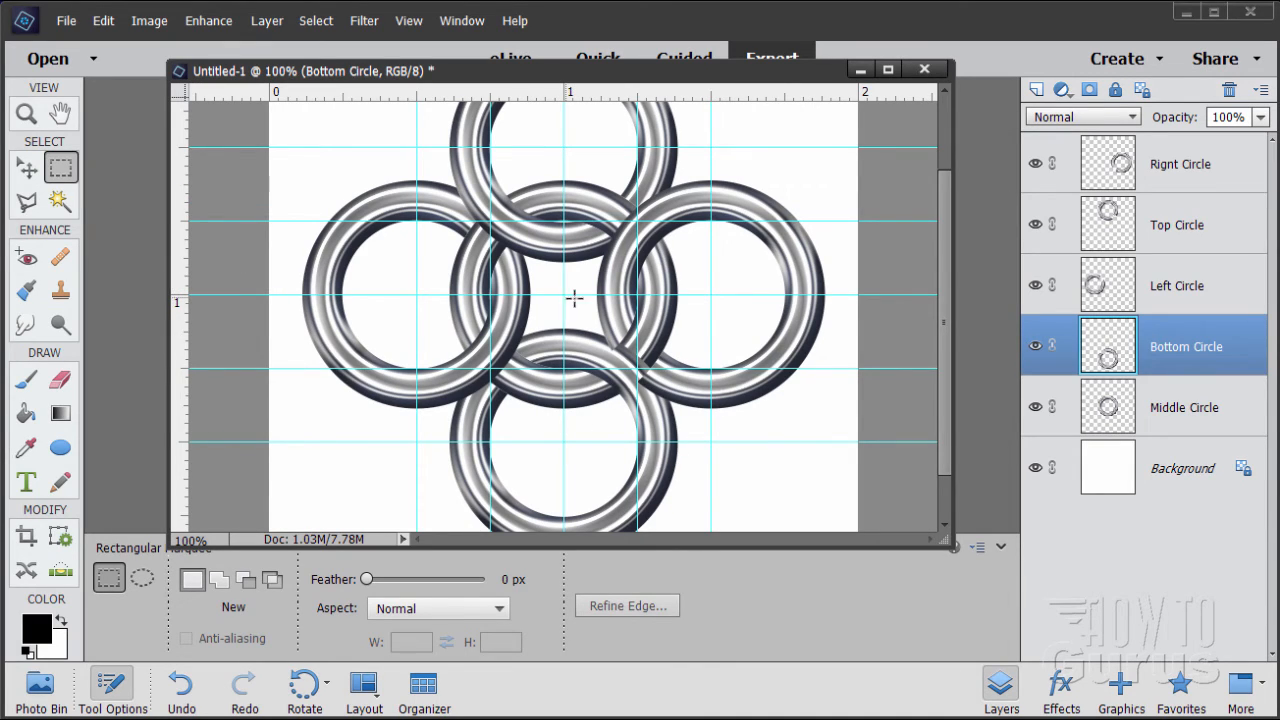
{"action": "left_click_drag", "start_coordinate": [574, 298], "coordinate": [712, 441]}
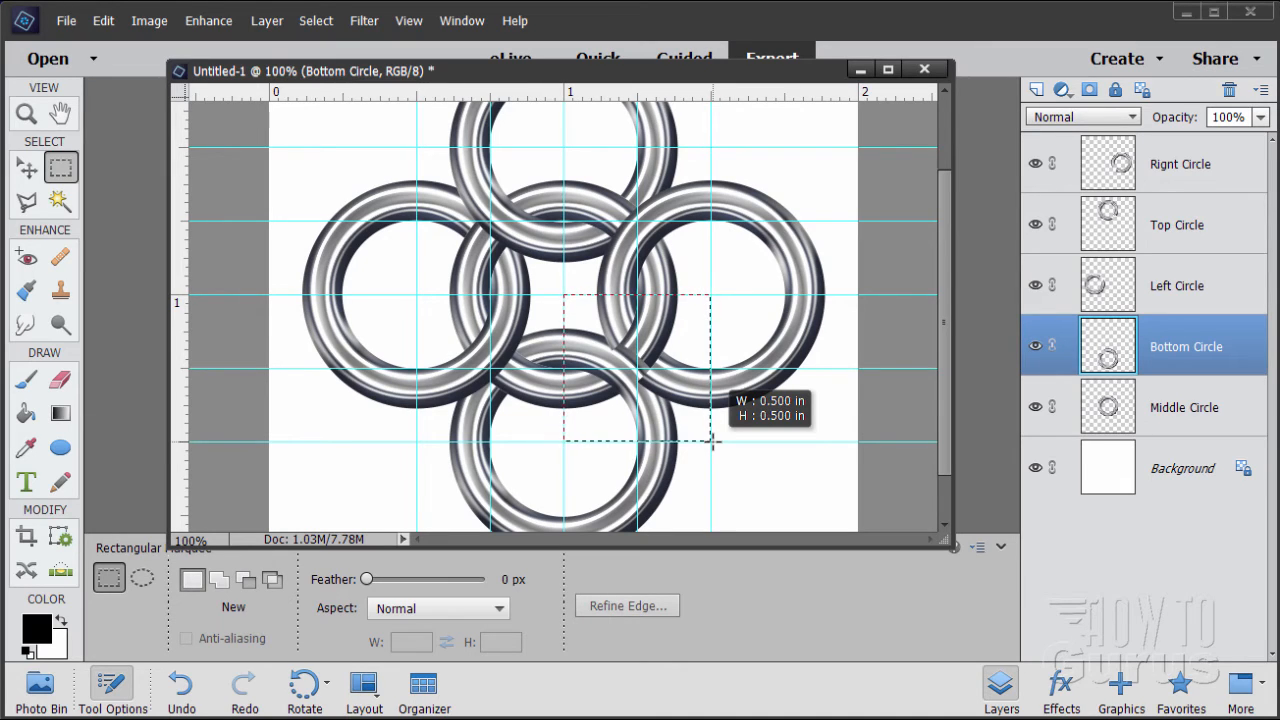
{"action": "left_click_drag", "start_coordinate": [712, 441], "coordinate": [711, 440]}
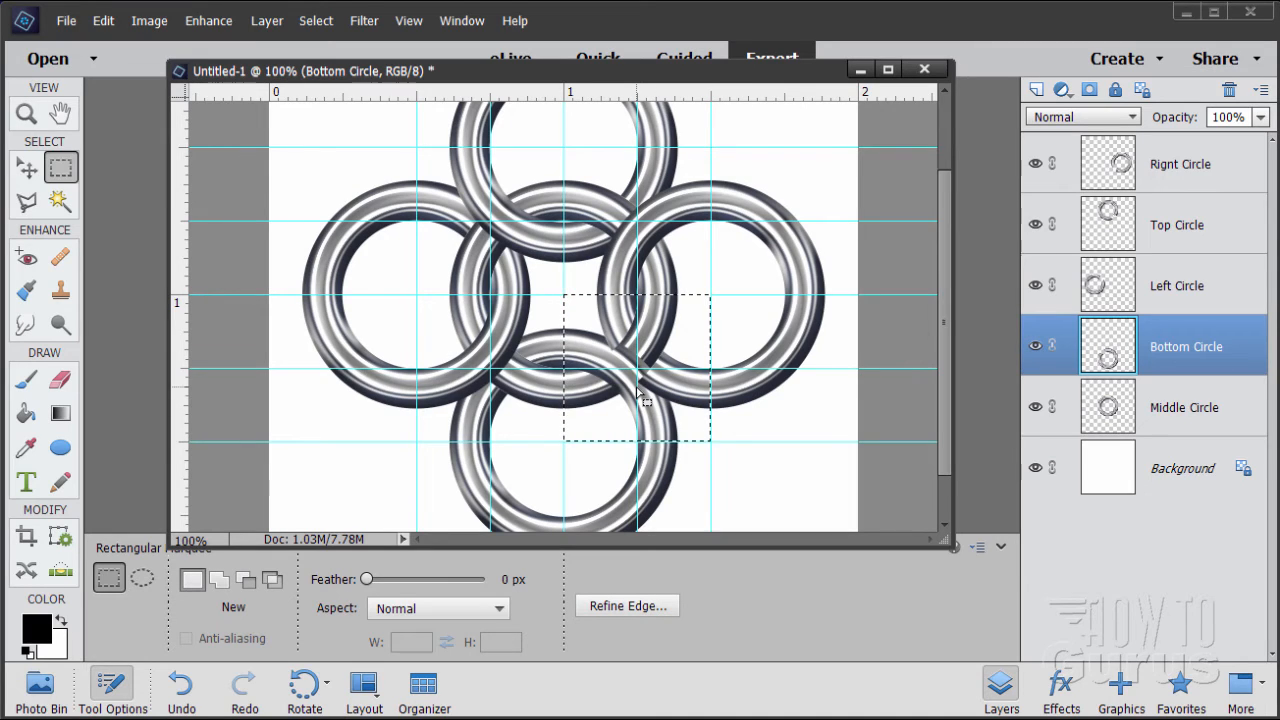
- Cut the selected part of Bottom Circle to a new layer and move that layer to the top of the stack
{"action": "left_click", "coordinate": [267, 20]}
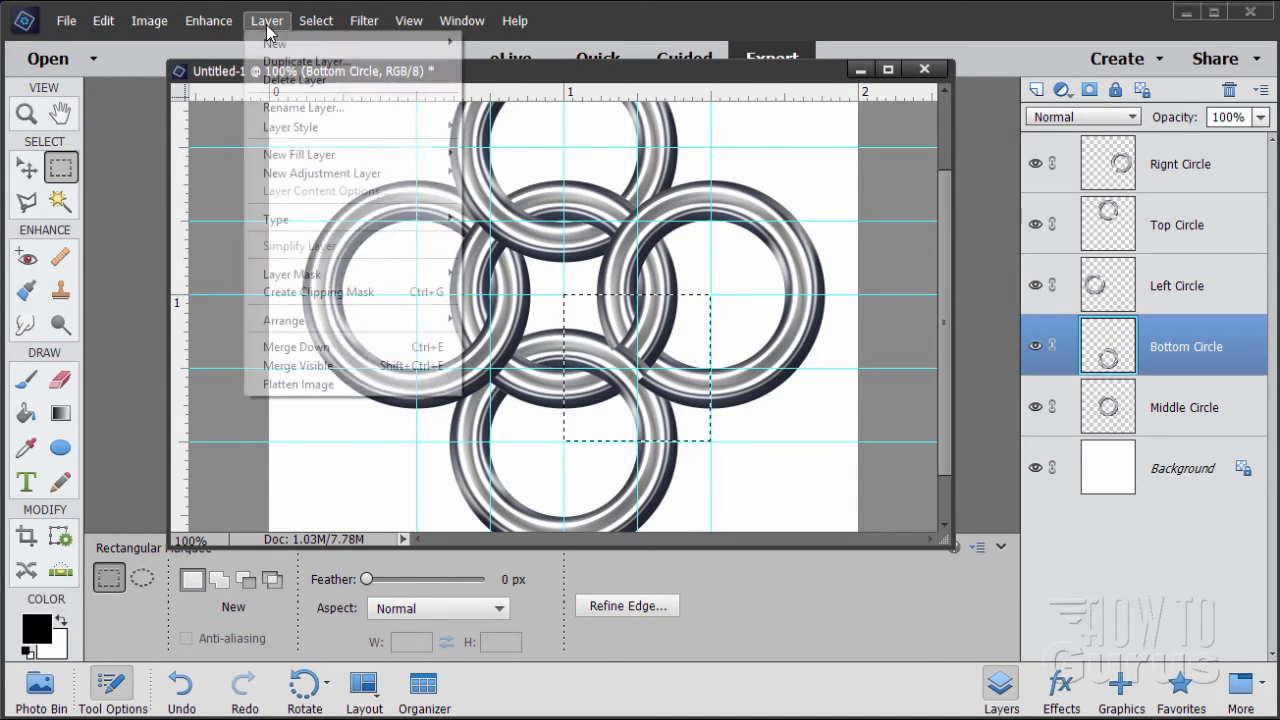
{"action": "mouse_move", "coordinate": [277, 46]}
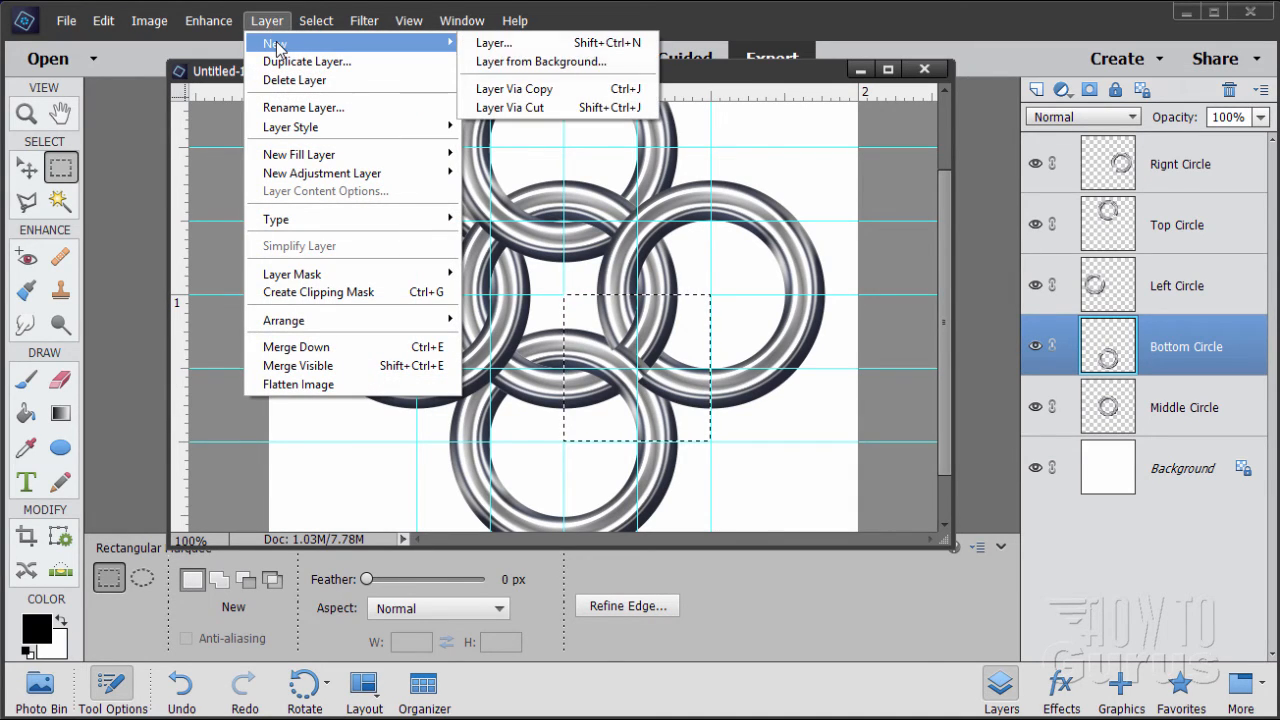
{"action": "left_click", "coordinate": [513, 108]}
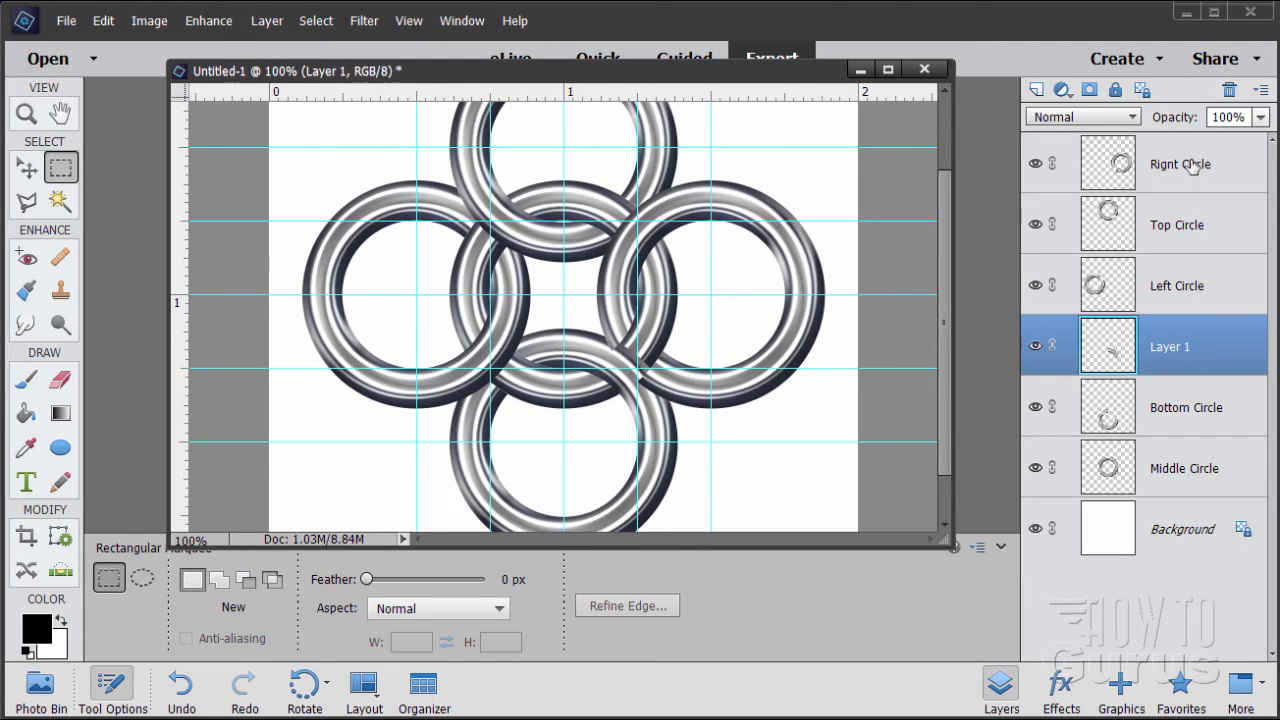
{"action": "left_click_drag", "start_coordinate": [1214, 345], "coordinate": [1214, 145]}
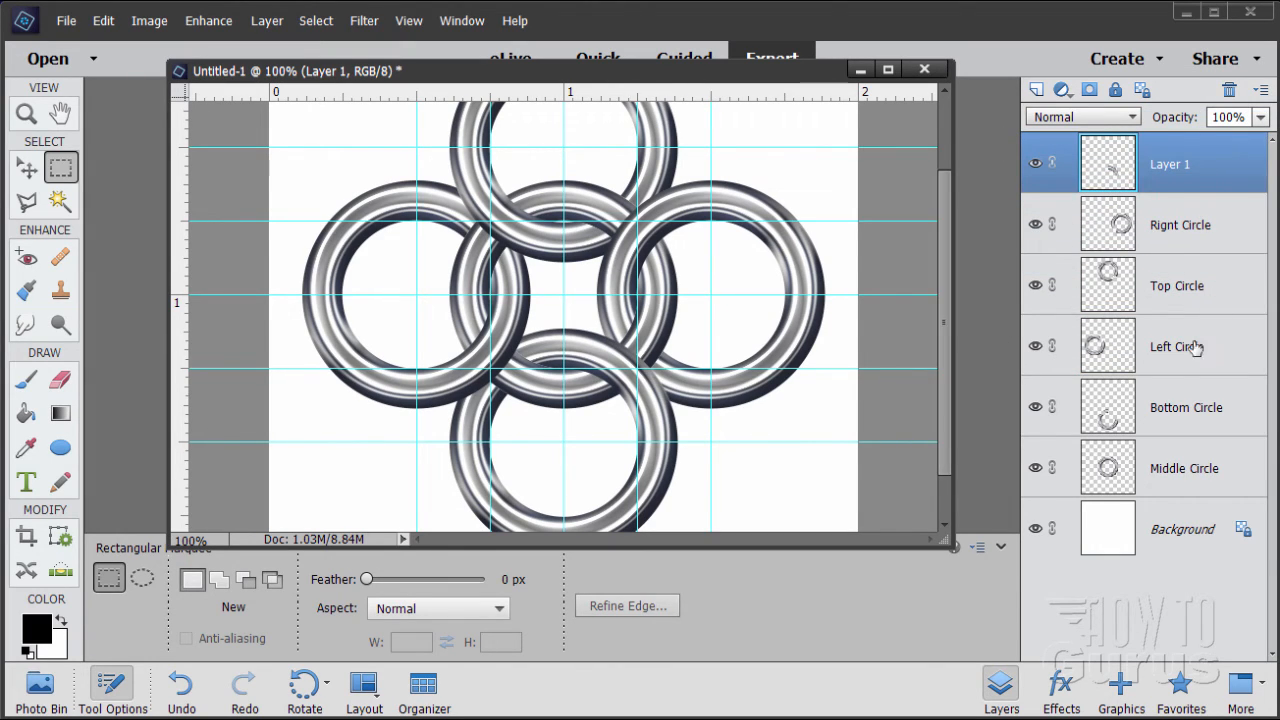
- Rename the cut-out corner layer as BC Upper Corner
{"action": "double_click", "coordinate": [1173, 166]}
{"action": "type", "text": "BC Upper Corner"}
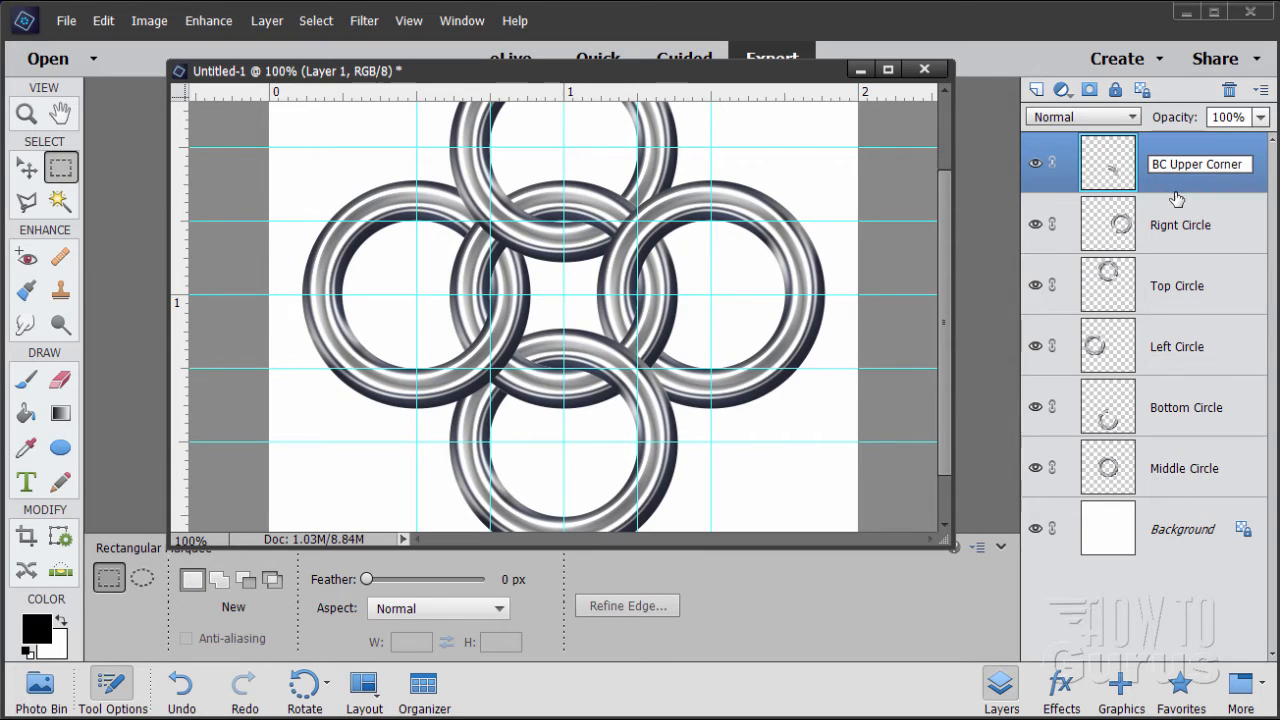
{"action": "key", "text": "Return"}
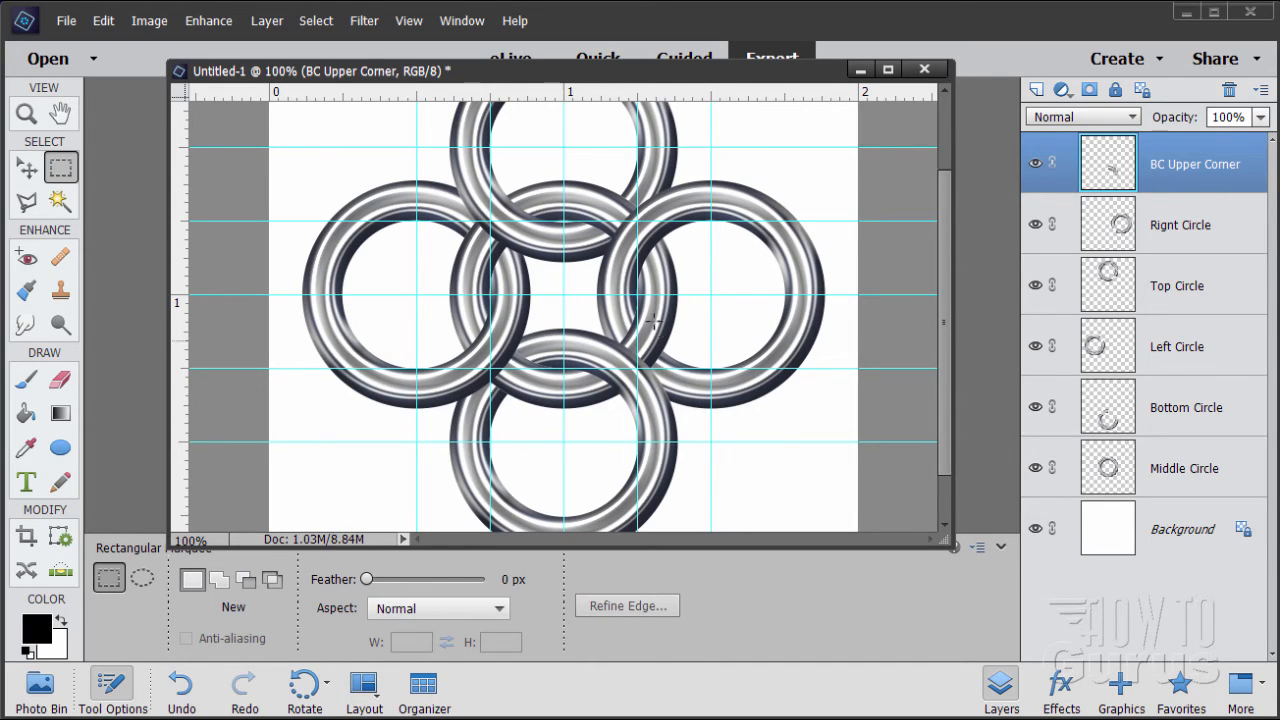
- Duplicate the Middle Circle layer, ready for moving with the Move tool
{"action": "left_click_drag", "start_coordinate": [948, 540], "coordinate": [975, 670]}
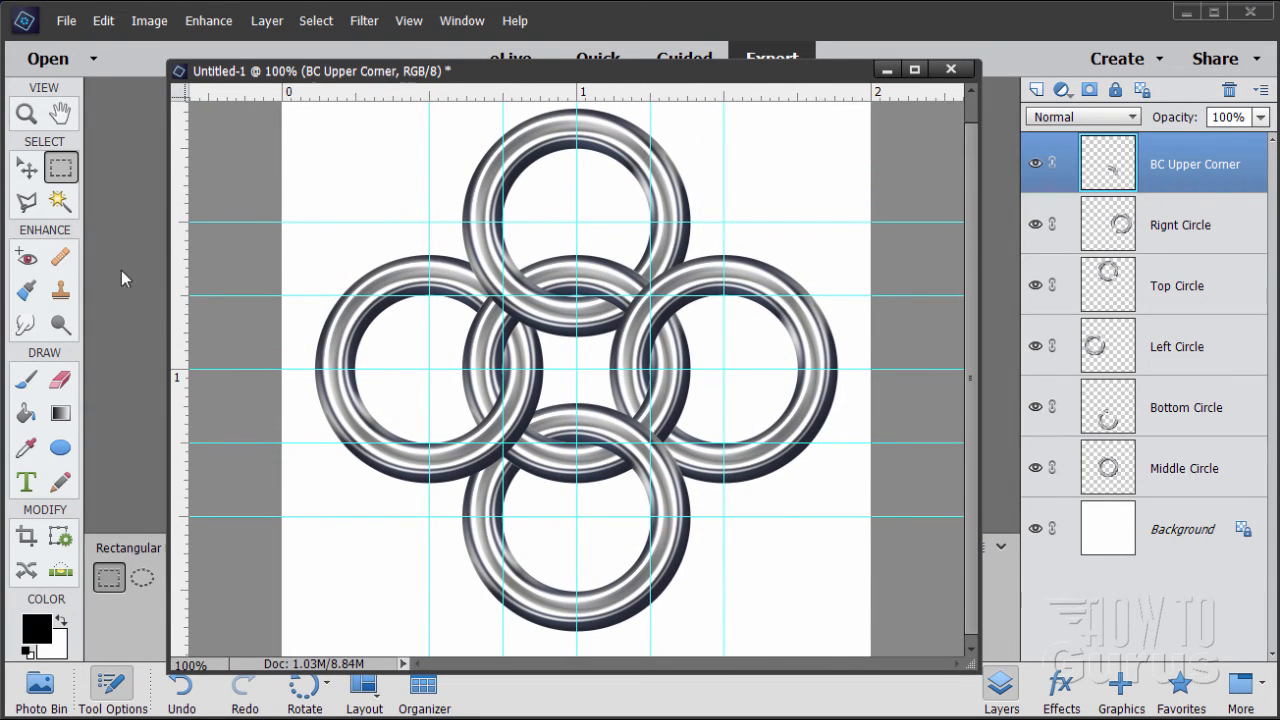
{"action": "left_click", "coordinate": [28, 170]}
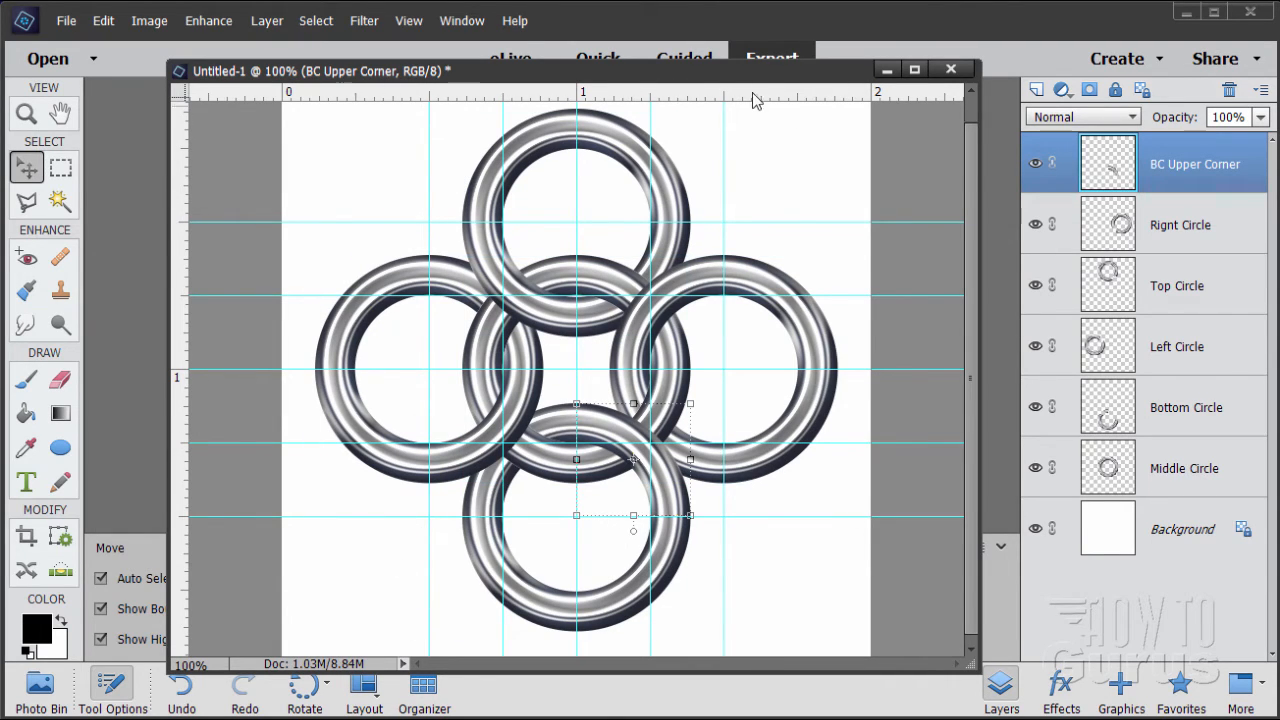
{"action": "left_click", "coordinate": [1172, 478]}
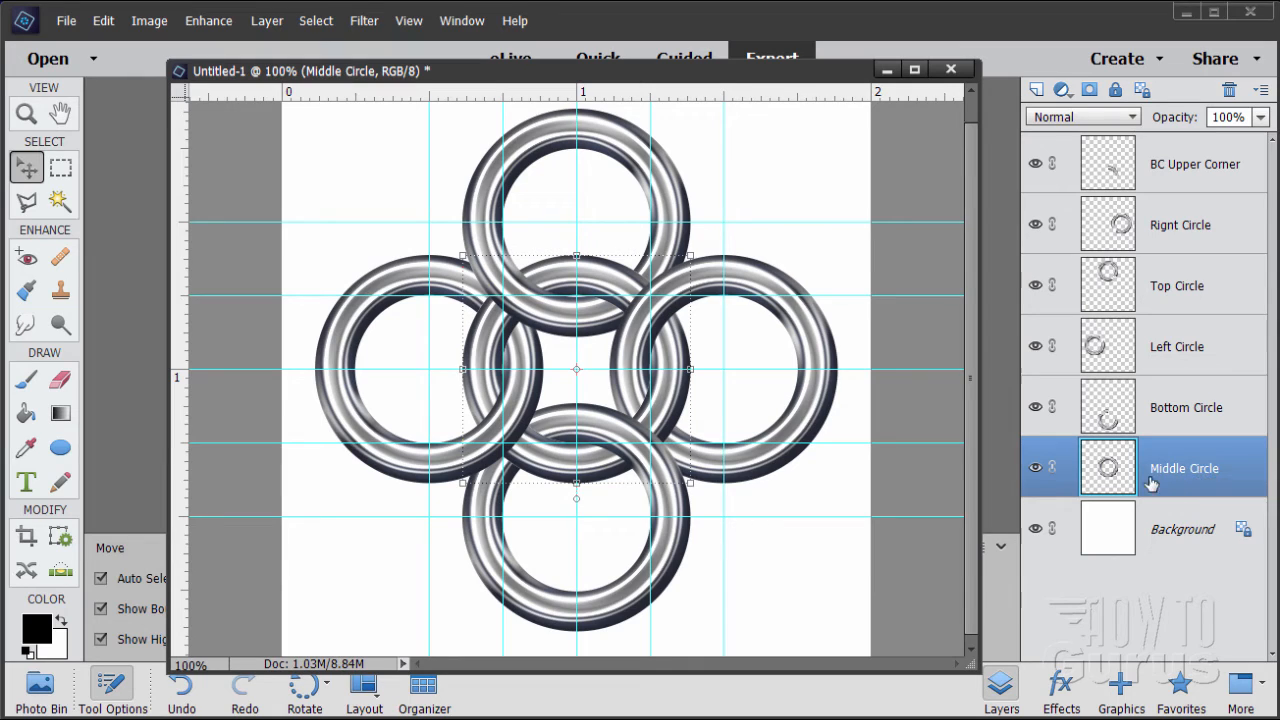
{"action": "left_click_drag", "start_coordinate": [1175, 478], "coordinate": [1037, 89]}
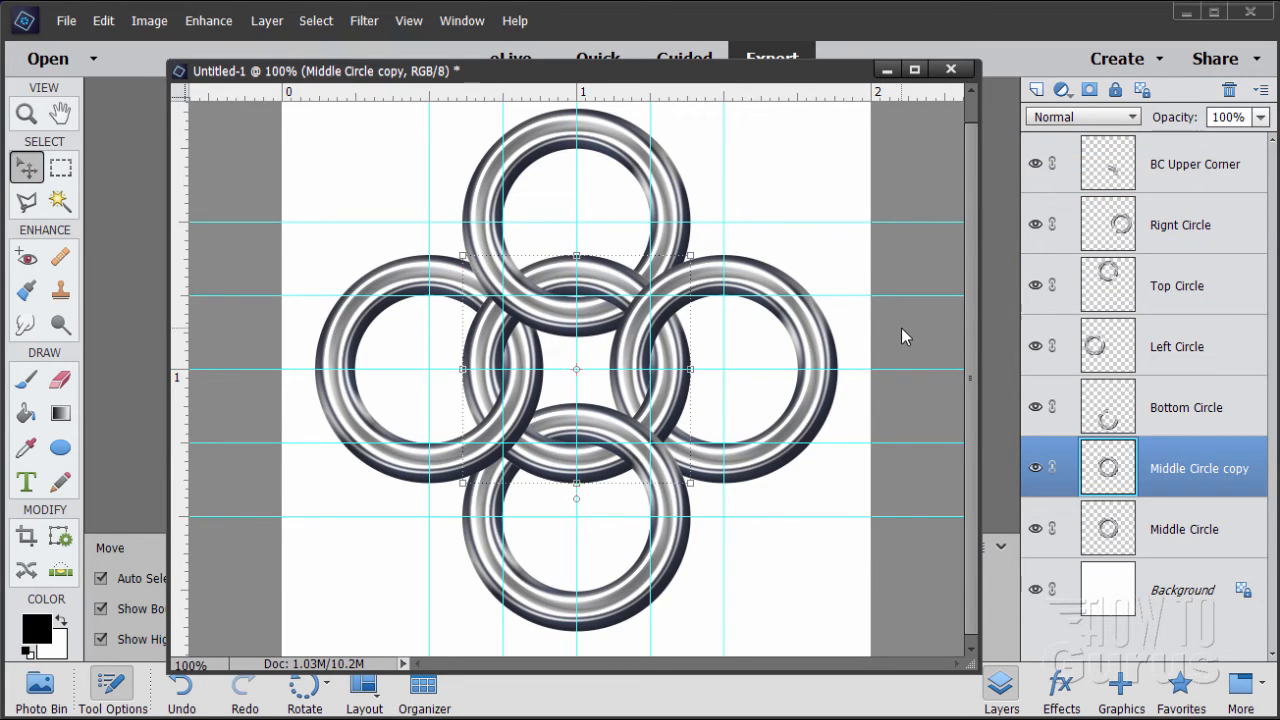
- Move the Middle Circle copy ring so its centre sits on the guide crossing 0.5 in right of and 0.5 in below the document's centre
{"action": "key", "text": "Right"}
{"action": "key", "text": "Right"}
{"action": "key", "text": "Right"}
{"action": "key", "text": "Right"}
{"action": "key", "text": "Right"}
{"action": "key", "text": "Right"}
{"action": "key", "text": "Right"}
{"action": "key", "text": "Right"}
{"action": "key", "text": "Right"}
{"action": "key", "text": "Right"}
{"action": "key", "text": "Right"}
{"action": "key", "text": "Right"}
{"action": "key", "text": "Right"}
{"action": "key", "text": "Right"}
{"action": "key", "text": "Right"}
{"action": "key", "text": "Right"}
{"action": "key", "text": "Right"}
{"action": "key", "text": "Right"}
{"action": "key", "text": "Right"}
{"action": "key", "text": "Right"}
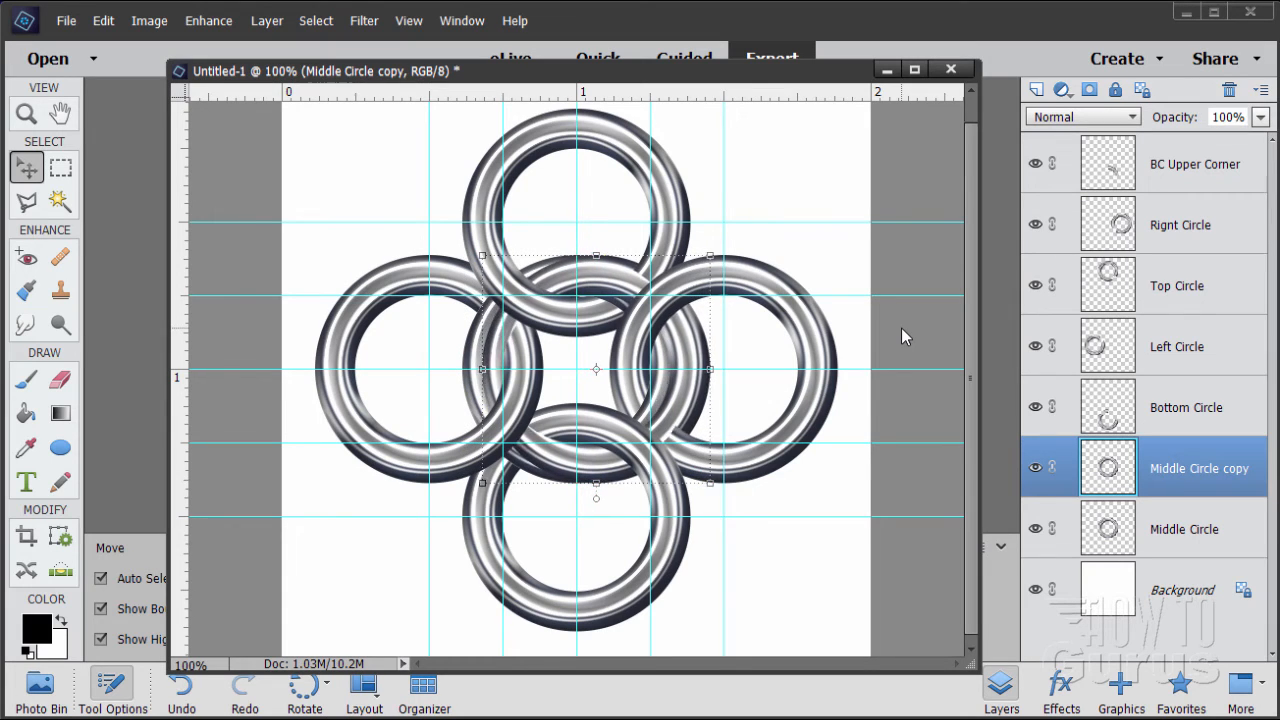
{"action": "key", "text": "Right"}
{"action": "key", "text": "Right"}
{"action": "key", "text": "Right"}
{"action": "key", "text": "Right"}
{"action": "key", "text": "Right"}
{"action": "key", "text": "Right"}
{"action": "key", "text": "Right"}
{"action": "key", "text": "Right"}
{"action": "key", "text": "Right"}
{"action": "key", "text": "Right"}
{"action": "key", "text": "Right"}
{"action": "key", "text": "Right"}
{"action": "key", "text": "Right"}
{"action": "key", "text": "Right"}
{"action": "key", "text": "Right"}
{"action": "key", "text": "Right"}
{"action": "key", "text": "Right"}
{"action": "key", "text": "Right"}
{"action": "key", "text": "Right"}
{"action": "key", "text": "Right"}
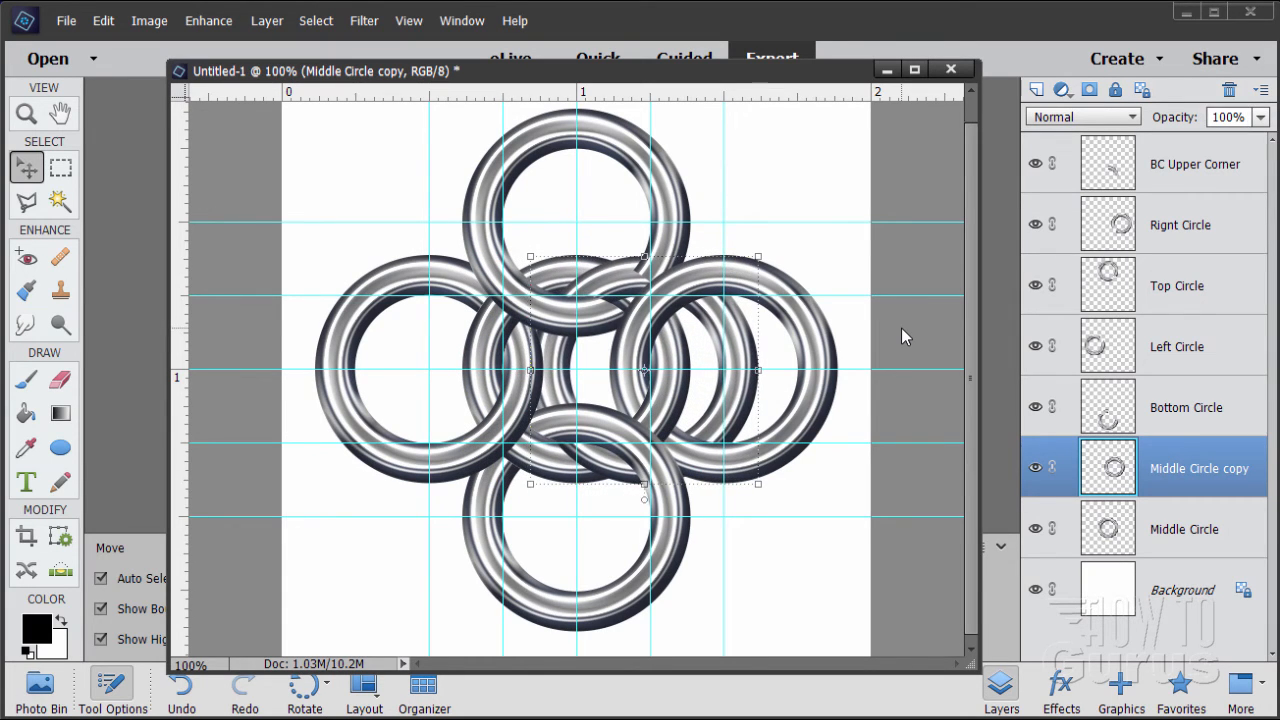
{"action": "key", "text": "Down"}
{"action": "key", "text": "Down"}
{"action": "key", "text": "Down"}
{"action": "key", "text": "Down"}
{"action": "key", "text": "Down"}
{"action": "key", "text": "Down"}
{"action": "key", "text": "Down"}
{"action": "key", "text": "Down"}
{"action": "key", "text": "Down"}
{"action": "key", "text": "Down"}
{"action": "key", "text": "Down"}
{"action": "key", "text": "Down"}
{"action": "key", "text": "Down"}
{"action": "key", "text": "Down"}
{"action": "key", "text": "Down"}
{"action": "key", "text": "Down"}
{"action": "key", "text": "Down"}
{"action": "key", "text": "Down"}
{"action": "key", "text": "Down"}
{"action": "key", "text": "Down"}
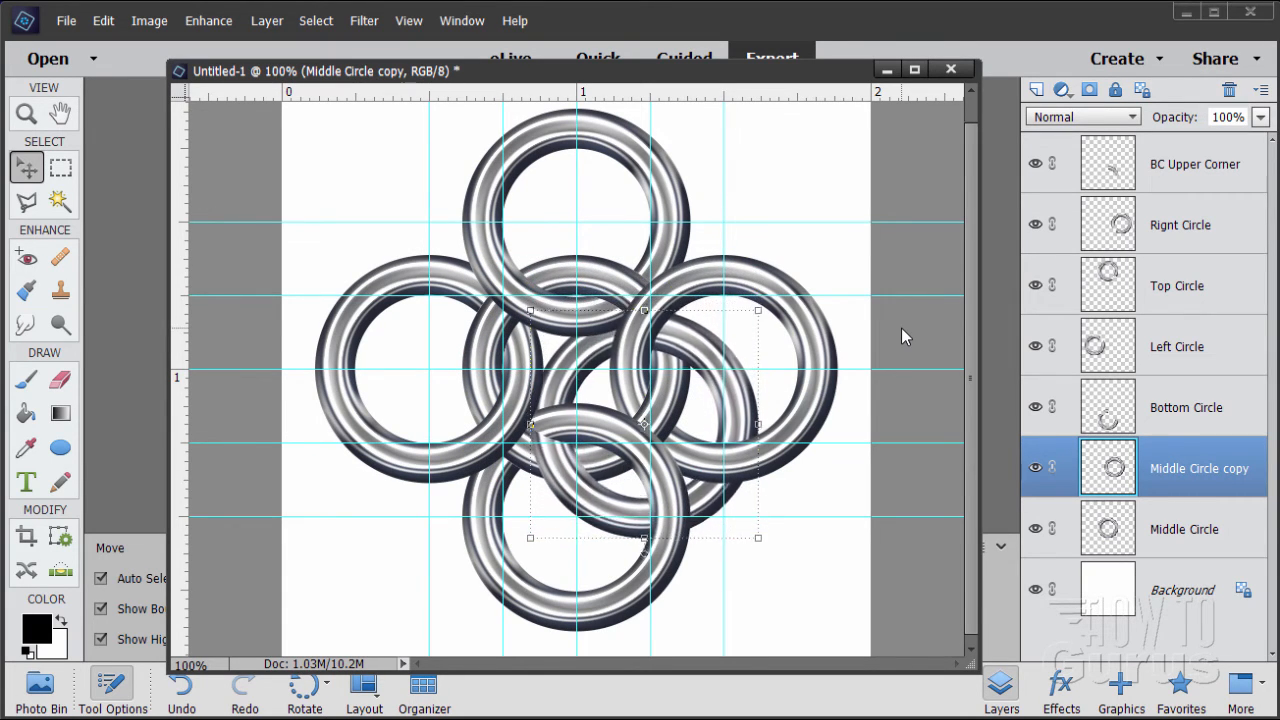
{"action": "key", "text": "Down"}
{"action": "key", "text": "Down"}
{"action": "key", "text": "Down"}
{"action": "key", "text": "Down"}
{"action": "key", "text": "Down"}
{"action": "key", "text": "Down"}
{"action": "key", "text": "Down"}
{"action": "key", "text": "Down"}
{"action": "key", "text": "Down"}
{"action": "key", "text": "Down"}
{"action": "key", "text": "Down"}
{"action": "key", "text": "Down"}
{"action": "key", "text": "Down"}
{"action": "key", "text": "Down"}
{"action": "key", "text": "Down"}
{"action": "key", "text": "Down"}
{"action": "key", "text": "Down"}
{"action": "key", "text": "Down"}
{"action": "key", "text": "Down"}
{"action": "key", "text": "Down"}
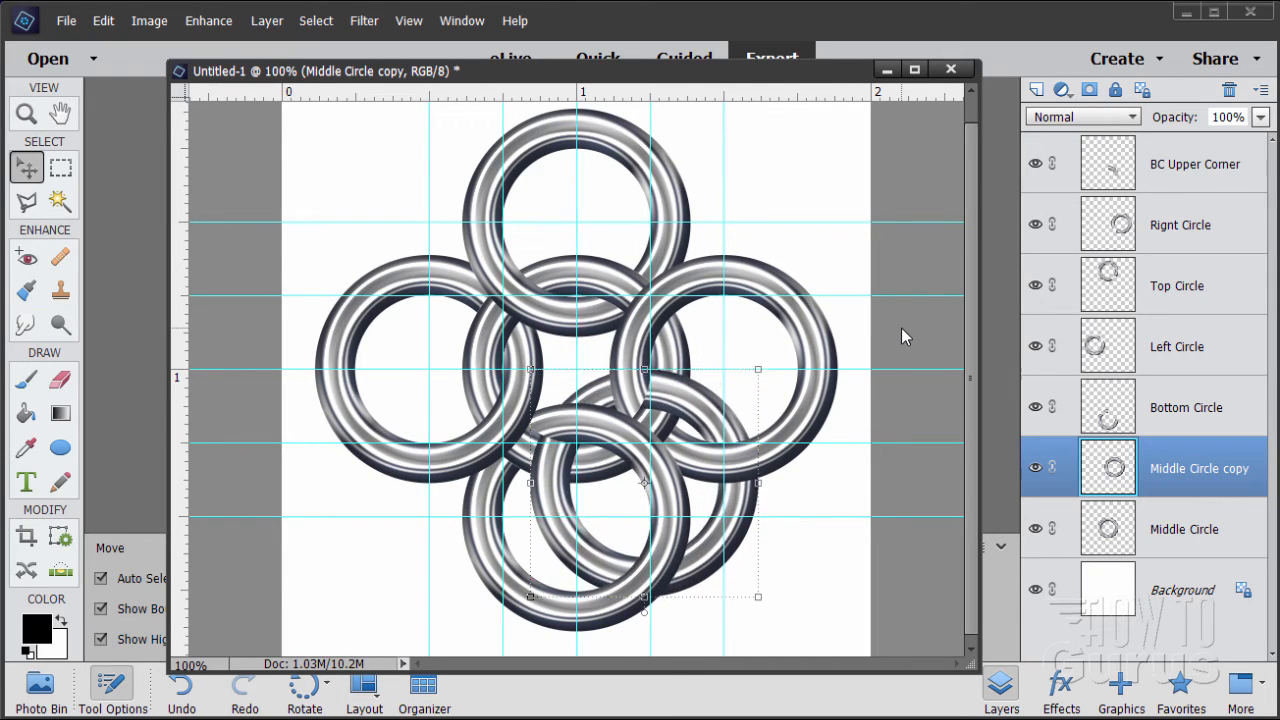
{"action": "key", "text": "Right"}
{"action": "key", "text": "Right"}
{"action": "key", "text": "Right"}
{"action": "key", "text": "Right"}
{"action": "key", "text": "Right"}
{"action": "key", "text": "Right"}
{"action": "key", "text": "Right"}
{"action": "key", "text": "Right"}
{"action": "key", "text": "Right"}
{"action": "key", "text": "Right"}
{"action": "key", "text": "Right"}
{"action": "key", "text": "Right"}
{"action": "key", "text": "Right"}
{"action": "key", "text": "Right"}
{"action": "key", "text": "Right"}
{"action": "key", "text": "Right"}
{"action": "key", "text": "Right"}
{"action": "key", "text": "Right"}
{"action": "key", "text": "Right"}
{"action": "key", "text": "Right"}
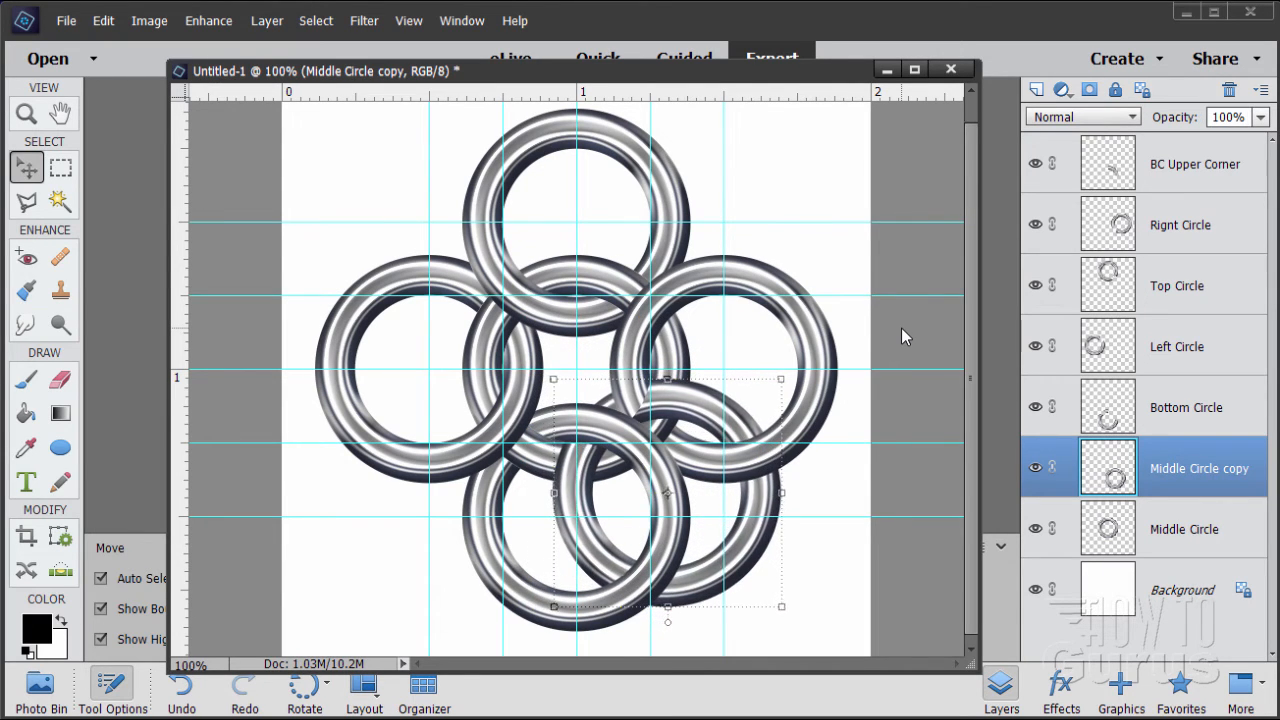
{"action": "key", "text": "Right"}
{"action": "key", "text": "Right"}
{"action": "key", "text": "Right"}
{"action": "key", "text": "Right"}
{"action": "key", "text": "Right"}
{"action": "key", "text": "Right"}
{"action": "key", "text": "Right"}
{"action": "key", "text": "Right"}
{"action": "key", "text": "Right"}
{"action": "key", "text": "Right"}
{"action": "key", "text": "Right"}
{"action": "key", "text": "Right"}
{"action": "key", "text": "Right"}
{"action": "key", "text": "Right"}
{"action": "key", "text": "Right"}
{"action": "key", "text": "Right"}
{"action": "key", "text": "Right"}
{"action": "key", "text": "Right"}
{"action": "key", "text": "Right"}
{"action": "key", "text": "Right"}
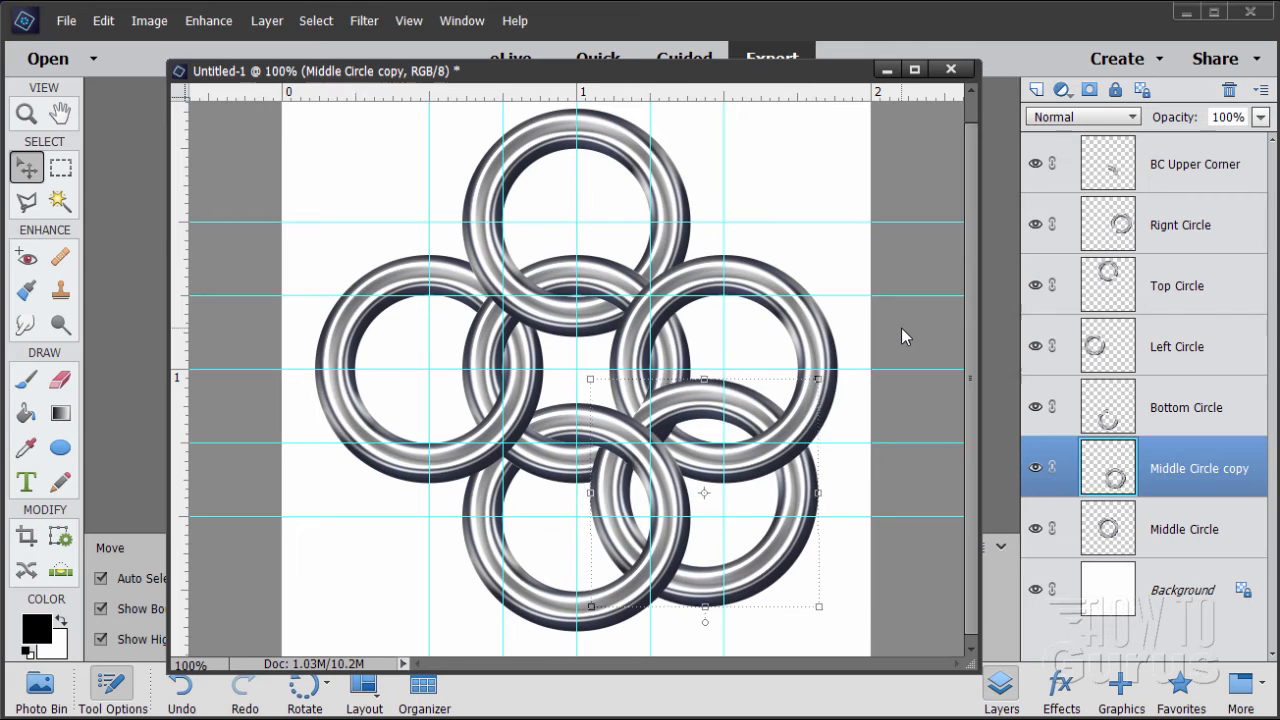
{"action": "key", "text": "Right"}
{"action": "key", "text": "Right"}
{"action": "key", "text": "Right"}
{"action": "key", "text": "Down"}
{"action": "key", "text": "Down"}
{"action": "key", "text": "Down"}
{"action": "key", "text": "Down"}
{"action": "key", "text": "Down"}
{"action": "key", "text": "Down"}
{"action": "key", "text": "Down"}
{"action": "key", "text": "Down"}
{"action": "key", "text": "Down"}
{"action": "key", "text": "Down"}
{"action": "key", "text": "Down"}
{"action": "key", "text": "Down"}
{"action": "key", "text": "Down"}
{"action": "key", "text": "Down"}
{"action": "key", "text": "Down"}
{"action": "key", "text": "Down"}
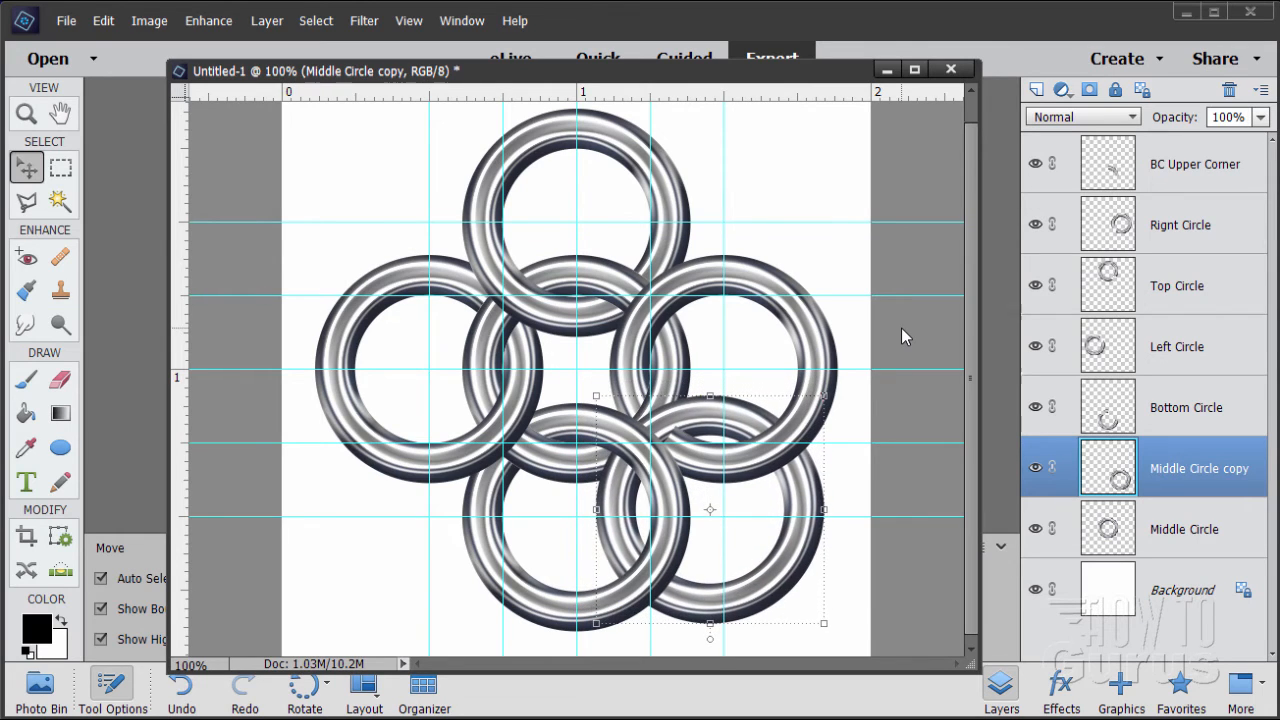
{"action": "key", "text": "Right"}
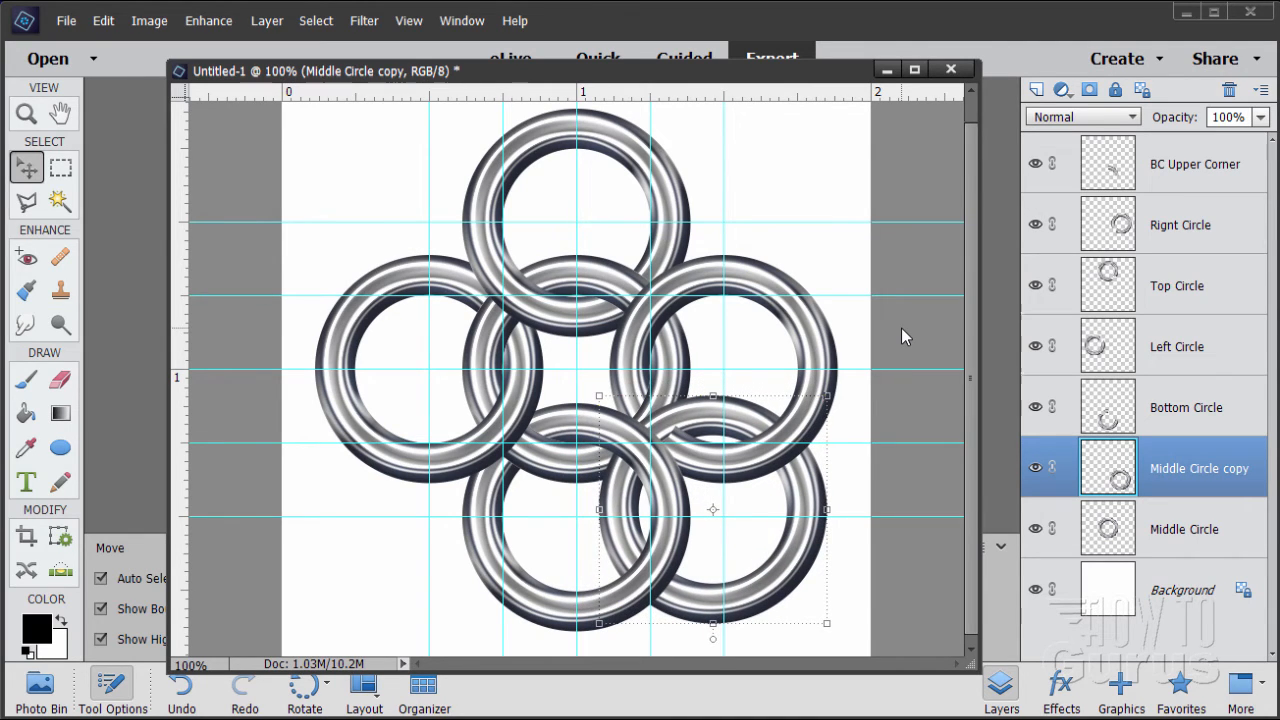
{"action": "key", "text": "Right"}
{"action": "key", "text": "Right"}
{"action": "key", "text": "Right"}
{"action": "key", "text": "Right"}
{"action": "key", "text": "Right"}
{"action": "key", "text": "Right"}
{"action": "key", "text": "Right"}
{"action": "key", "text": "Right"}
{"action": "key", "text": "Right"}
{"action": "key", "text": "Right"}
{"action": "key", "text": "Right"}
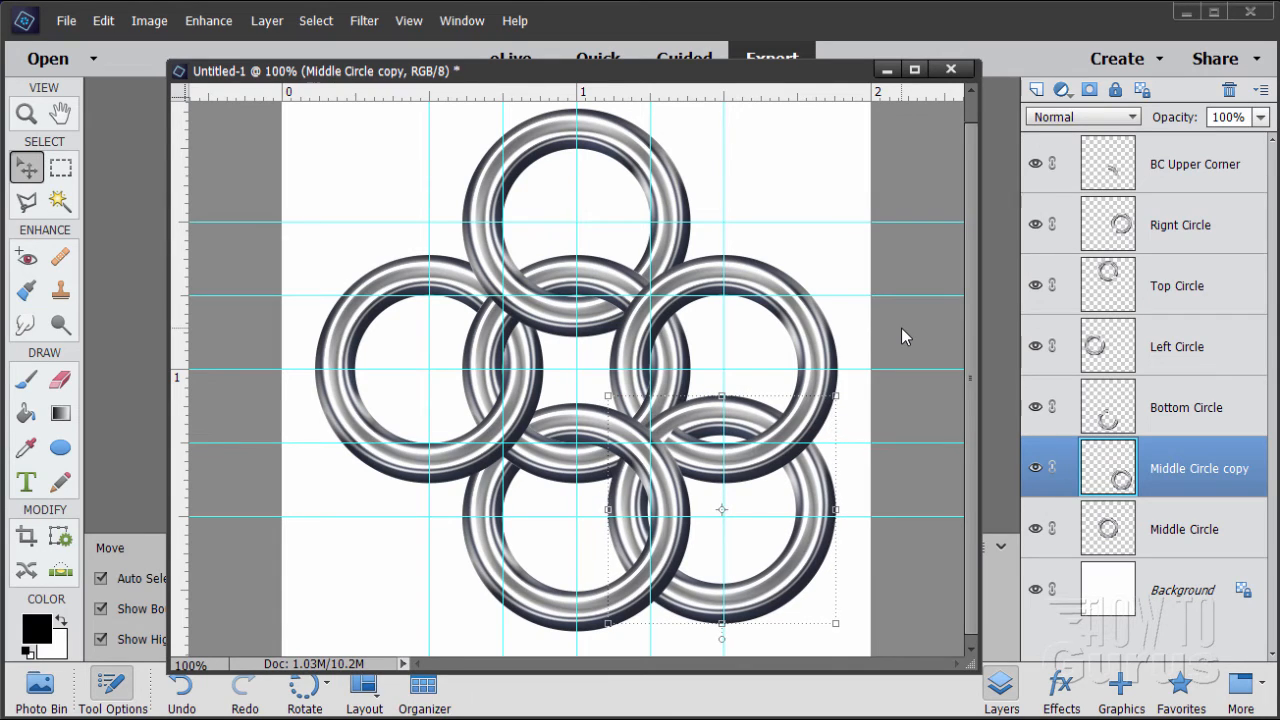
{"action": "key", "text": "Down"}
{"action": "key", "text": "Down"}
{"action": "key", "text": "Down"}
{"action": "key", "text": "Down"}
{"action": "key", "text": "Down"}
{"action": "key", "text": "Down"}
{"action": "key", "text": "Down"}
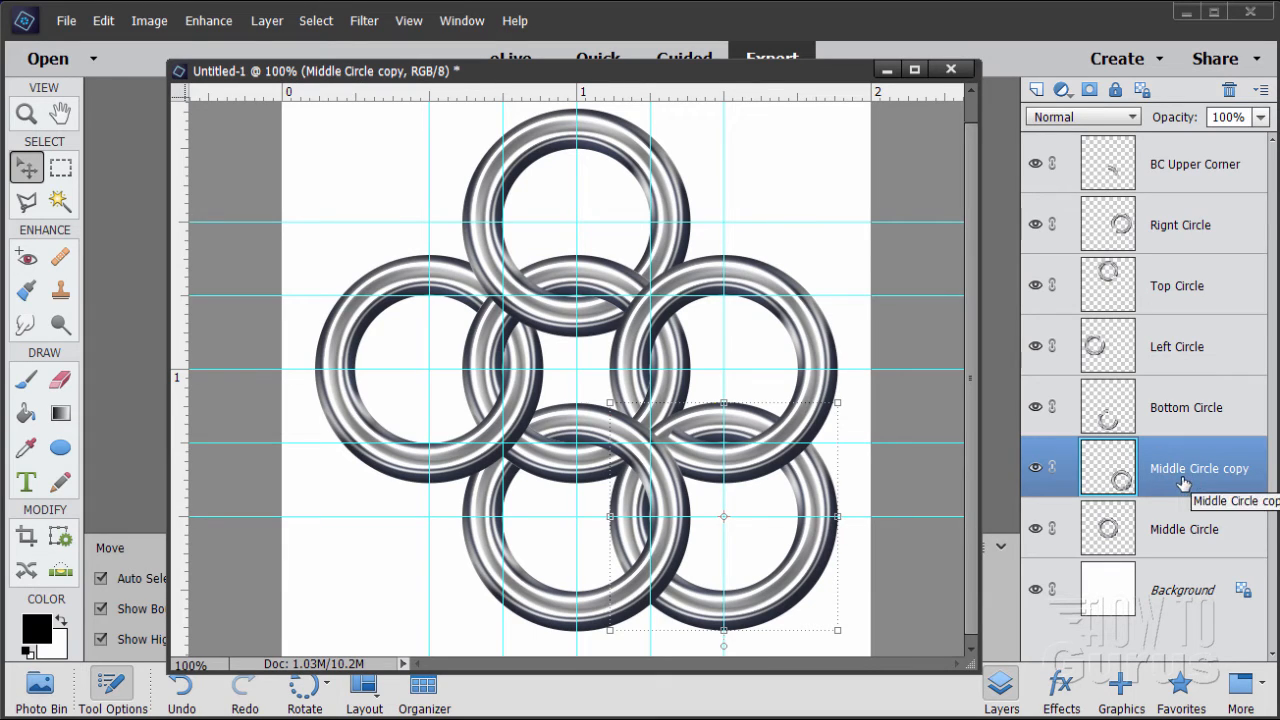
- Place the Middle Circle copy layer directly beneath Middle Circle in the stack, and make Middle Circle the active layer
{"action": "left_click_drag", "start_coordinate": [1180, 480], "coordinate": [1180, 556]}
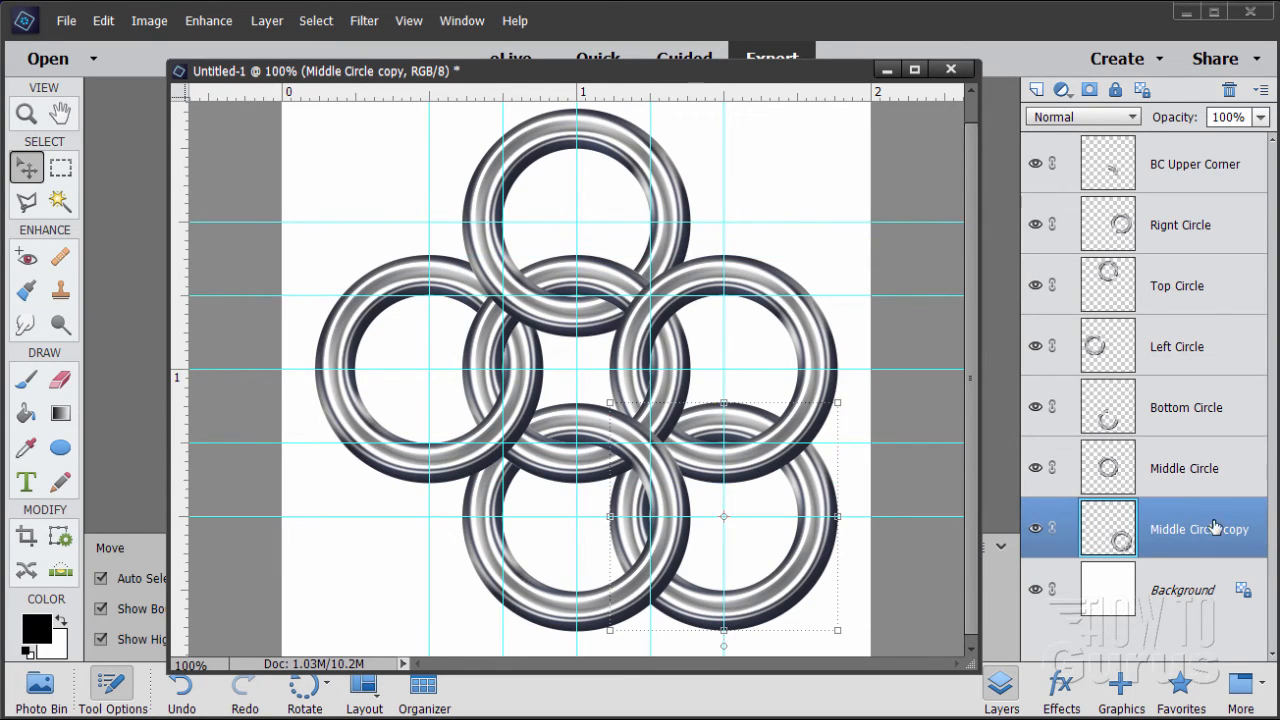
{"action": "left_click", "coordinate": [1160, 478]}
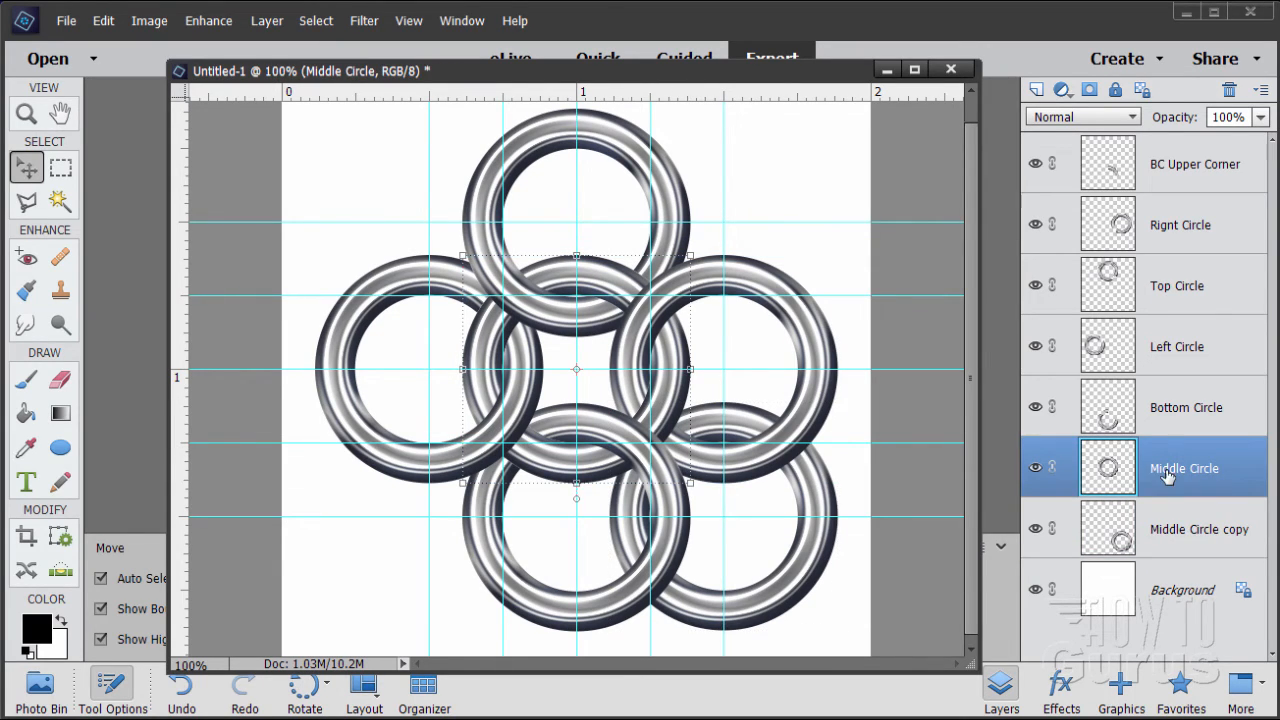
- Duplicate the Middle Circle layer and centre the copy on the guide crossing 0.5 in left of and 0.5 in above the document's centre
{"action": "left_click_drag", "start_coordinate": [1158, 472], "coordinate": [1037, 89]}
{"action": "scroll", "coordinate": [1240, 480], "scroll_direction": "down", "scroll_amount": 1}
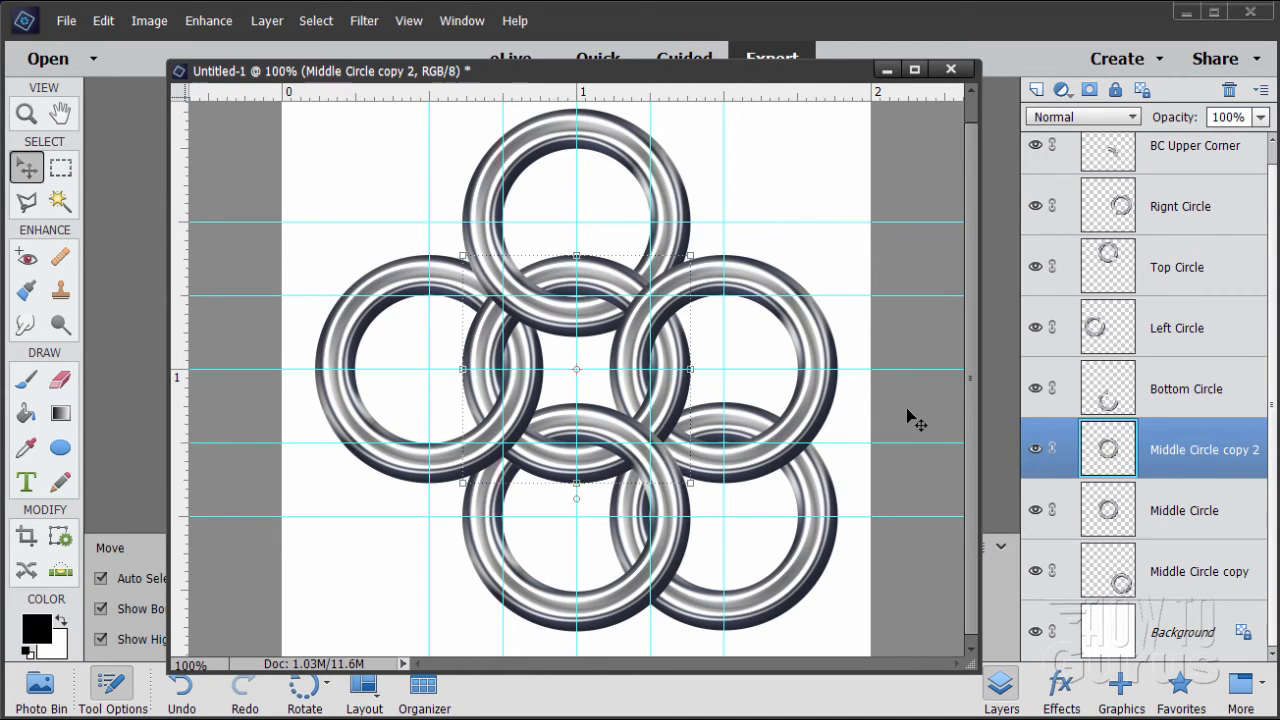
{"action": "key", "text": "Left"}
{"action": "key", "text": "Left"}
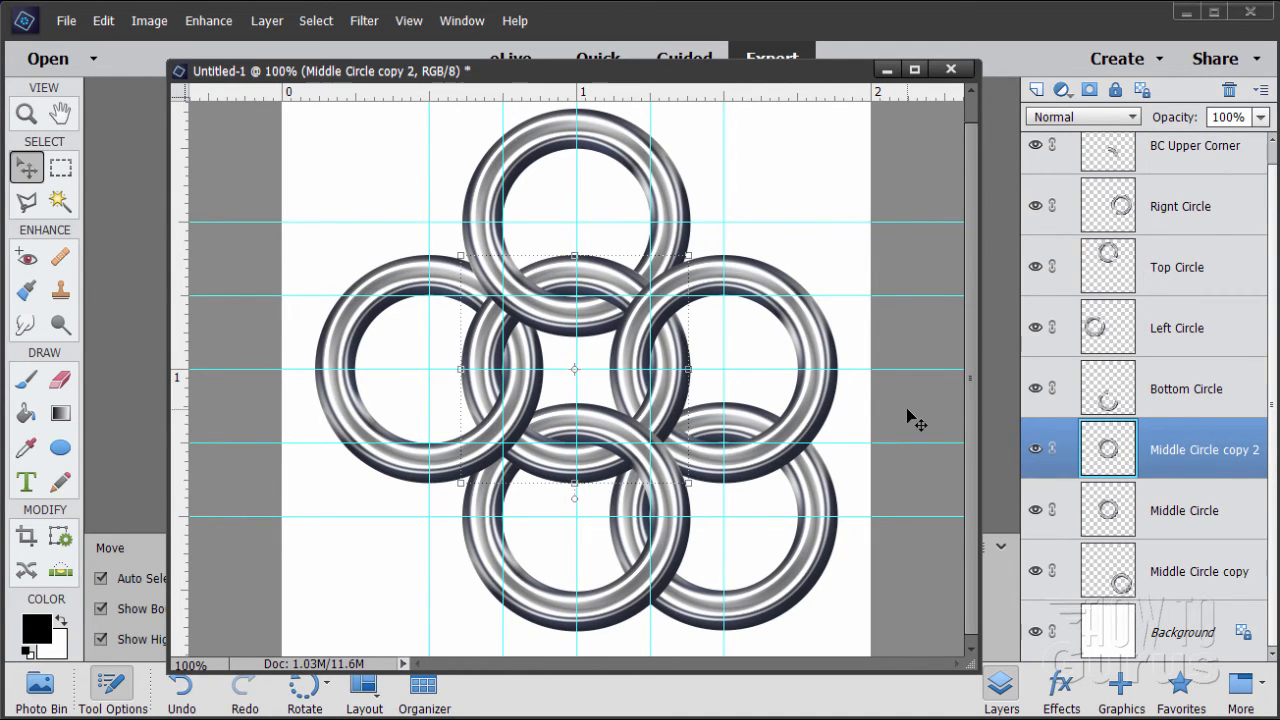
{"action": "key", "text": "Left"}
{"action": "key", "text": "Left"}
{"action": "key", "text": "Left"}
{"action": "key", "text": "Left"}
{"action": "key", "text": "Left"}
{"action": "key", "text": "Left"}
{"action": "key", "text": "Left"}
{"action": "key", "text": "Left"}
{"action": "key", "text": "Left"}
{"action": "key", "text": "Left"}
{"action": "key", "text": "Left"}
{"action": "key", "text": "Left"}
{"action": "key", "text": "Left"}
{"action": "key", "text": "Left"}
{"action": "key", "text": "Left"}
{"action": "key", "text": "Left"}
{"action": "key", "text": "Left"}
{"action": "key", "text": "Left"}
{"action": "key", "text": "Left"}
{"action": "key", "text": "Left"}
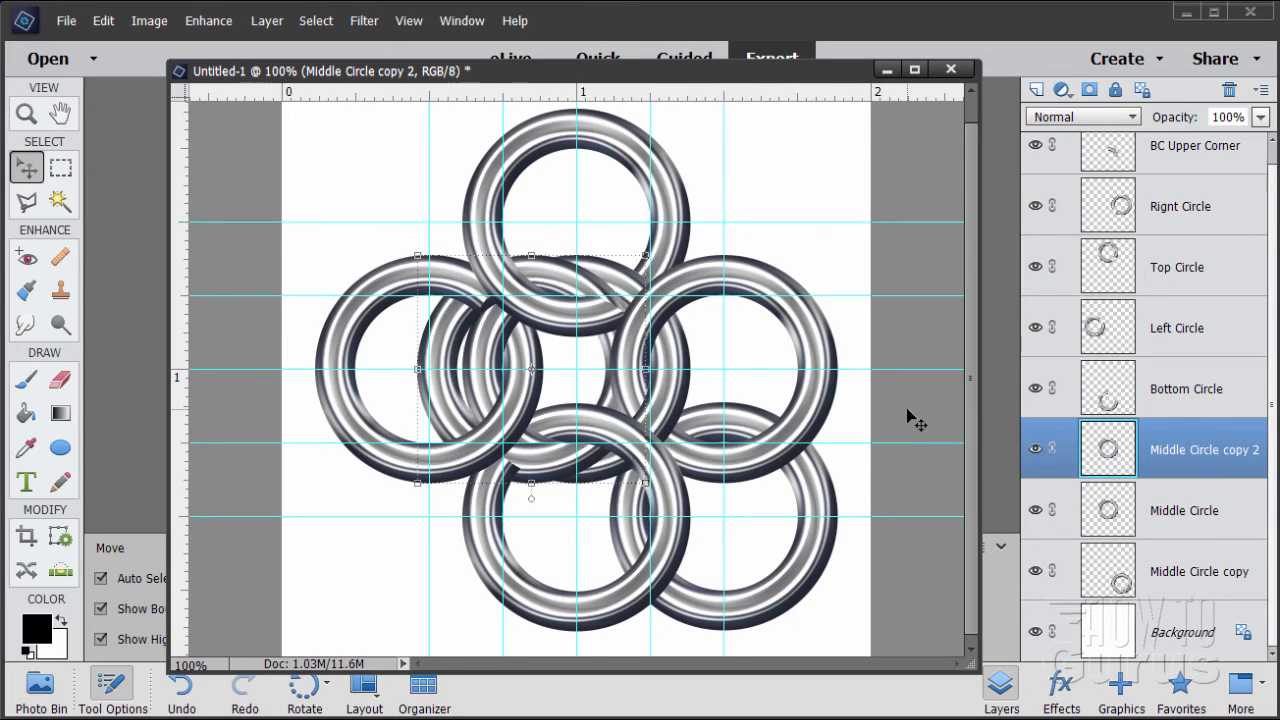
{"action": "key", "text": "Left"}
{"action": "key", "text": "Left"}
{"action": "key", "text": "Left"}
{"action": "key", "text": "Left"}
{"action": "key", "text": "Left"}
{"action": "key", "text": "Left"}
{"action": "key", "text": "Left"}
{"action": "key", "text": "Left"}
{"action": "key", "text": "Left"}
{"action": "key", "text": "Left"}
{"action": "key", "text": "Left"}
{"action": "key", "text": "Left"}
{"action": "key", "text": "Left"}
{"action": "key", "text": "Left"}
{"action": "key", "text": "Left"}
{"action": "key", "text": "Left"}
{"action": "key", "text": "Left"}
{"action": "key", "text": "Left"}
{"action": "key", "text": "Left"}
{"action": "key", "text": "Left"}
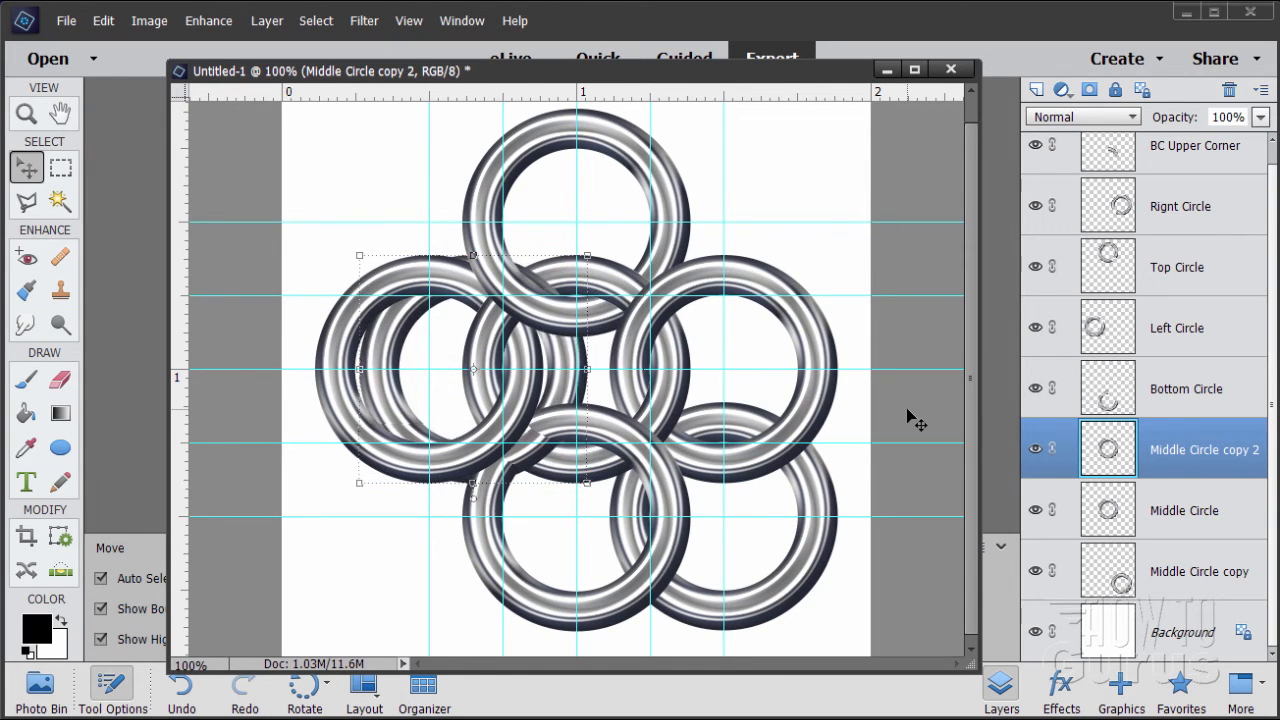
{"action": "key", "text": "Left"}
{"action": "key", "text": "Left"}
{"action": "key", "text": "Left"}
{"action": "key", "text": "Left"}
{"action": "key", "text": "Left"}
{"action": "key", "text": "Up"}
{"action": "key", "text": "Up"}
{"action": "key", "text": "Up"}
{"action": "key", "text": "Up"}
{"action": "key", "text": "Up"}
{"action": "key", "text": "Up"}
{"action": "key", "text": "Up"}
{"action": "key", "text": "Up"}
{"action": "key", "text": "Up"}
{"action": "key", "text": "Up"}
{"action": "key", "text": "Up"}
{"action": "key", "text": "Up"}
{"action": "key", "text": "Up"}
{"action": "key", "text": "Up"}
{"action": "key", "text": "Up"}
{"action": "key", "text": "Up"}
{"action": "key", "text": "Up"}
{"action": "key", "text": "Up"}
{"action": "key", "text": "Up"}
{"action": "key", "text": "Up"}
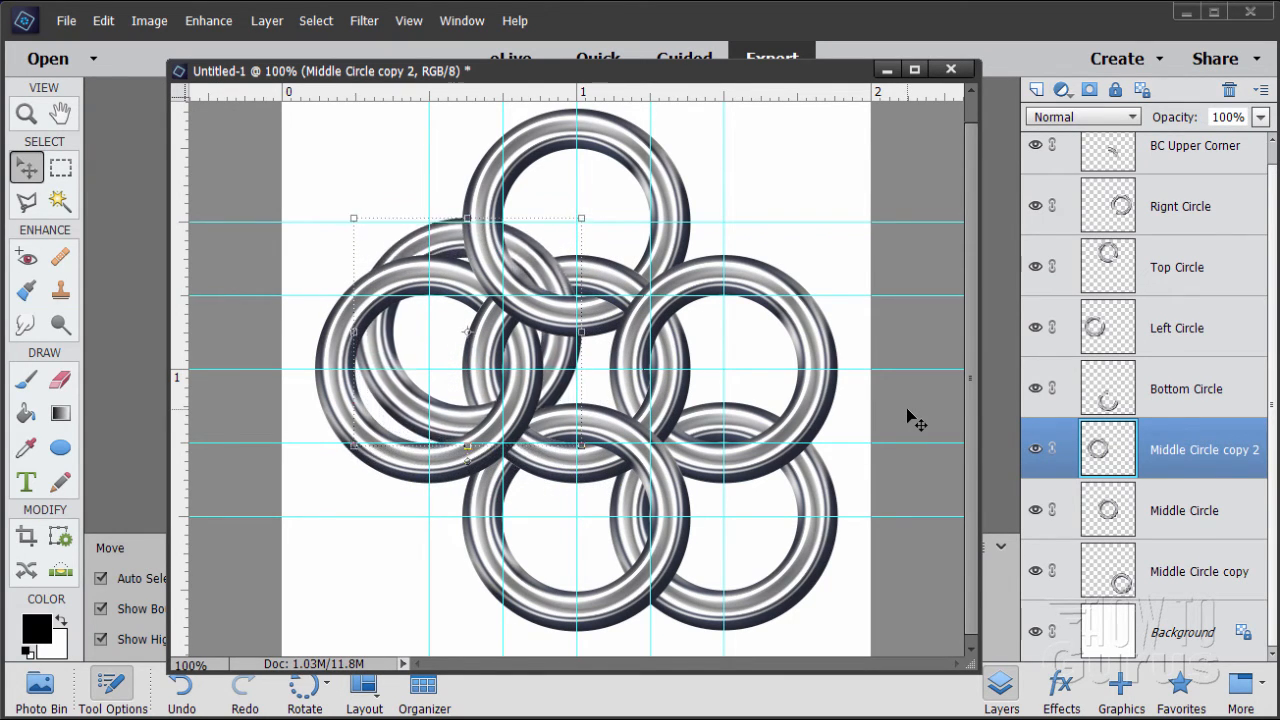
{"action": "key", "text": "Up"}
{"action": "key", "text": "Up"}
{"action": "key", "text": "Up"}
{"action": "key", "text": "Up"}
{"action": "key", "text": "Up"}
{"action": "key", "text": "Up"}
{"action": "key", "text": "Up"}
{"action": "key", "text": "Up"}
{"action": "key", "text": "Up"}
{"action": "key", "text": "Up"}
{"action": "key", "text": "Up"}
{"action": "key", "text": "Up"}
{"action": "key", "text": "Up"}
{"action": "key", "text": "Up"}
{"action": "key", "text": "Up"}
{"action": "key", "text": "Up"}
{"action": "key", "text": "Up"}
{"action": "key", "text": "Up"}
{"action": "key", "text": "Up"}
{"action": "key", "text": "Up"}
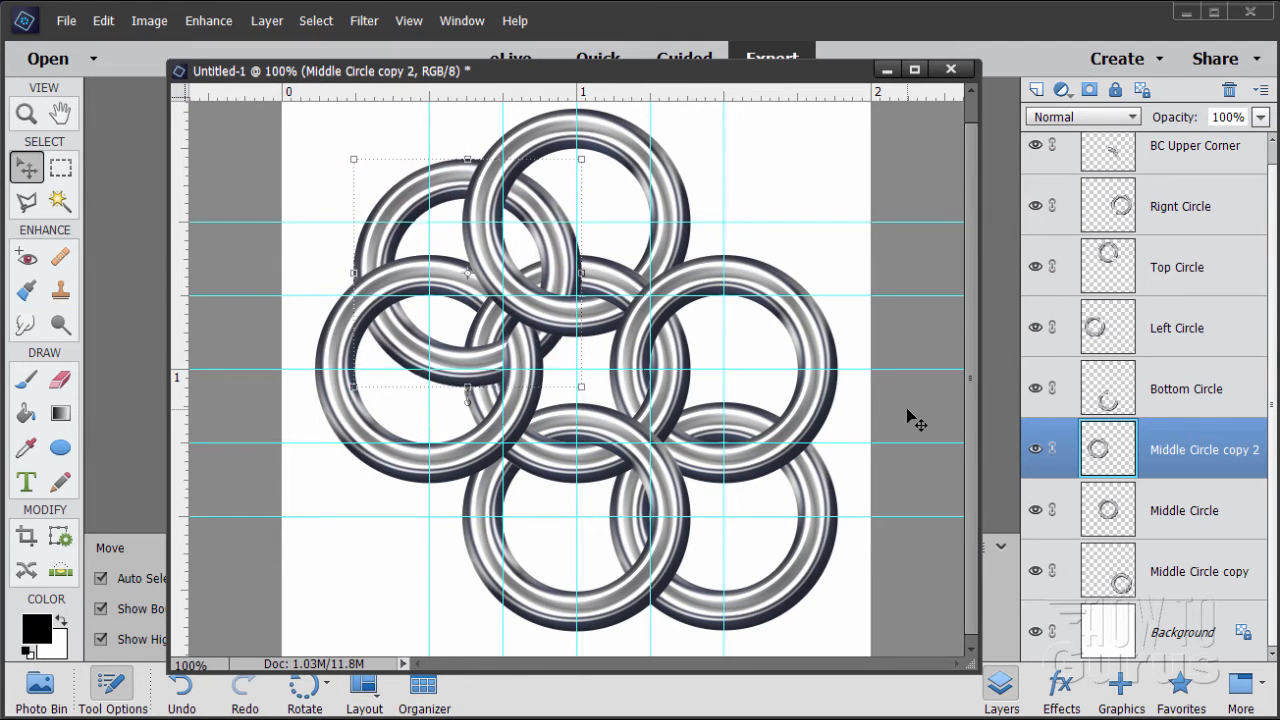
{"action": "key", "text": "Up"}
{"action": "key", "text": "Up"}
{"action": "key", "text": "Up"}
{"action": "key", "text": "Up"}
{"action": "key", "text": "Up"}
{"action": "key", "text": "Up"}
{"action": "key", "text": "Up"}
{"action": "key", "text": "Up"}
{"action": "key", "text": "Up"}
{"action": "key", "text": "Up"}
{"action": "key", "text": "Up"}
{"action": "key", "text": "Up"}
{"action": "key", "text": "Up"}
{"action": "key", "text": "Up"}
{"action": "key", "text": "Up"}
{"action": "key", "text": "Up"}
{"action": "key", "text": "Up"}
{"action": "key", "text": "Up"}
{"action": "key", "text": "Up"}
{"action": "key", "text": "Up"}
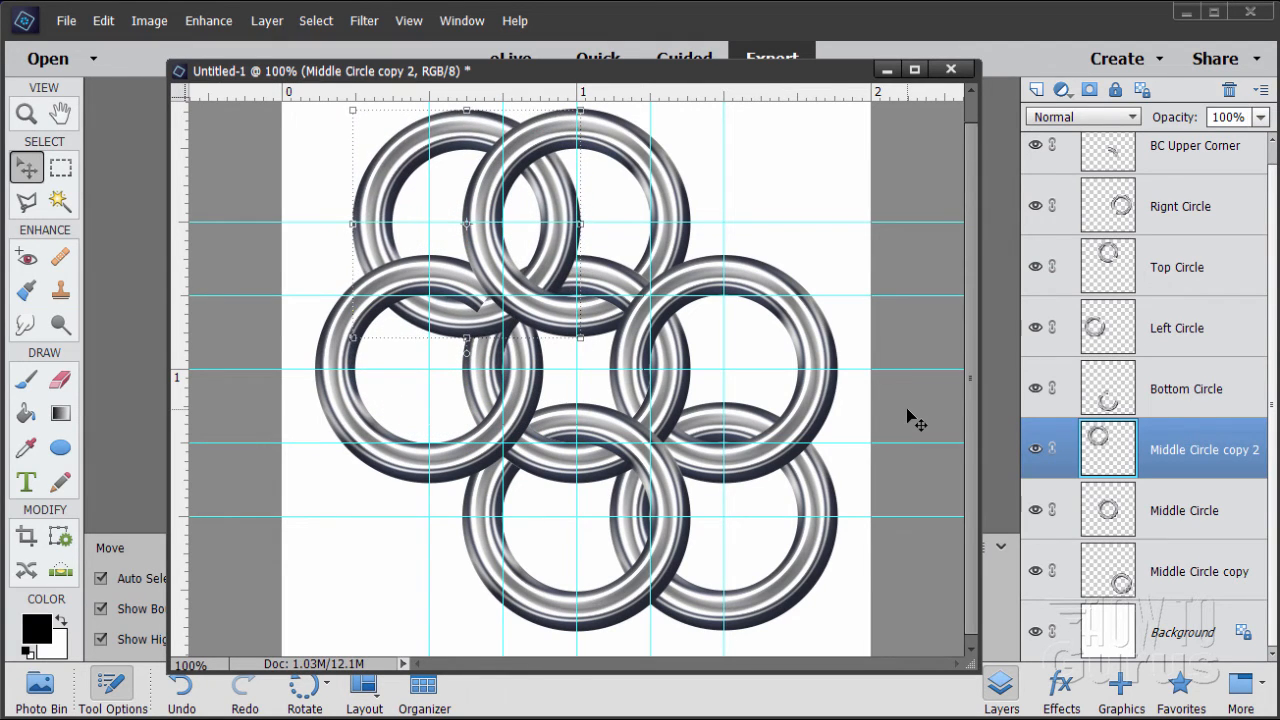
{"action": "key", "text": "Left"}
{"action": "key", "text": "Left"}
{"action": "key", "text": "Left"}
{"action": "key", "text": "Left"}
{"action": "key", "text": "Left"}
{"action": "key", "text": "Left"}
{"action": "key", "text": "Left"}
{"action": "key", "text": "Left"}
{"action": "key", "text": "Left"}
{"action": "key", "text": "Left"}
{"action": "key", "text": "Left"}
{"action": "key", "text": "Left"}
{"action": "key", "text": "Left"}
{"action": "key", "text": "Left"}
{"action": "key", "text": "Left"}
{"action": "key", "text": "Left"}
{"action": "key", "text": "Left"}
{"action": "key", "text": "Left"}
{"action": "key", "text": "Left"}
{"action": "key", "text": "Left"}
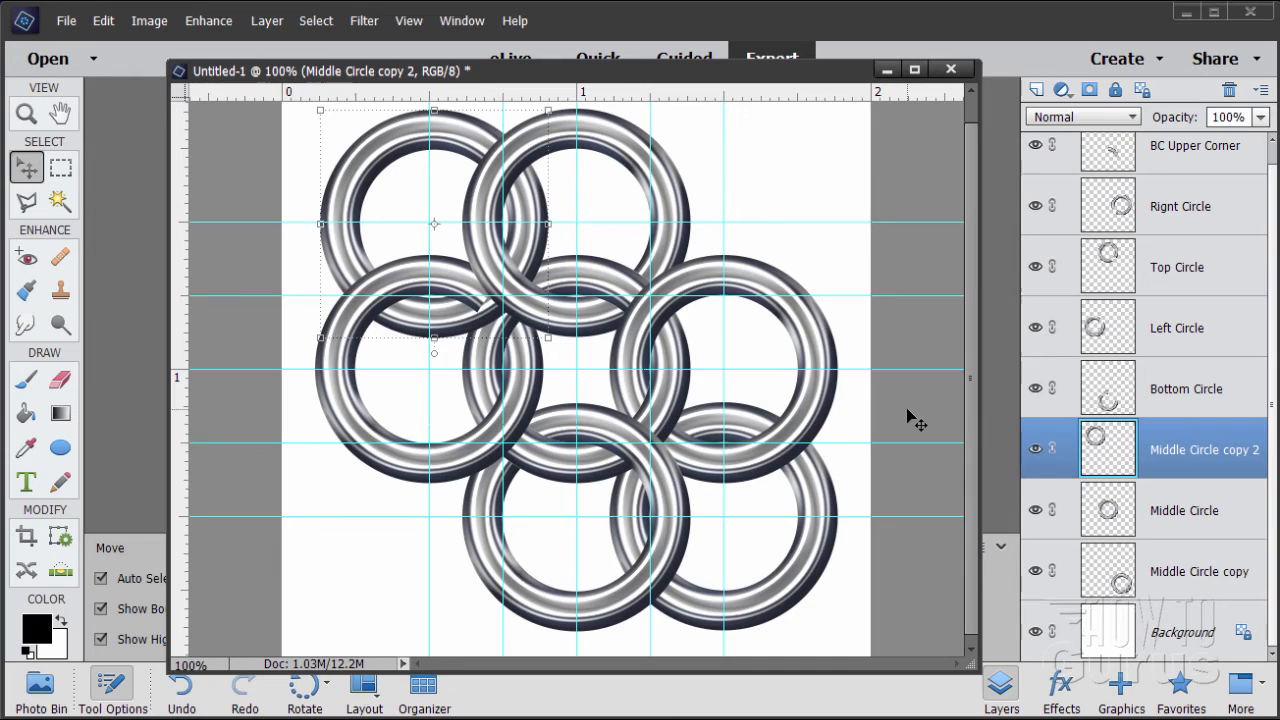
{"action": "key", "text": "Left"}
{"action": "key", "text": "Left"}
{"action": "key", "text": "Left"}
{"action": "key", "text": "Left"}
{"action": "key", "text": "Left"}
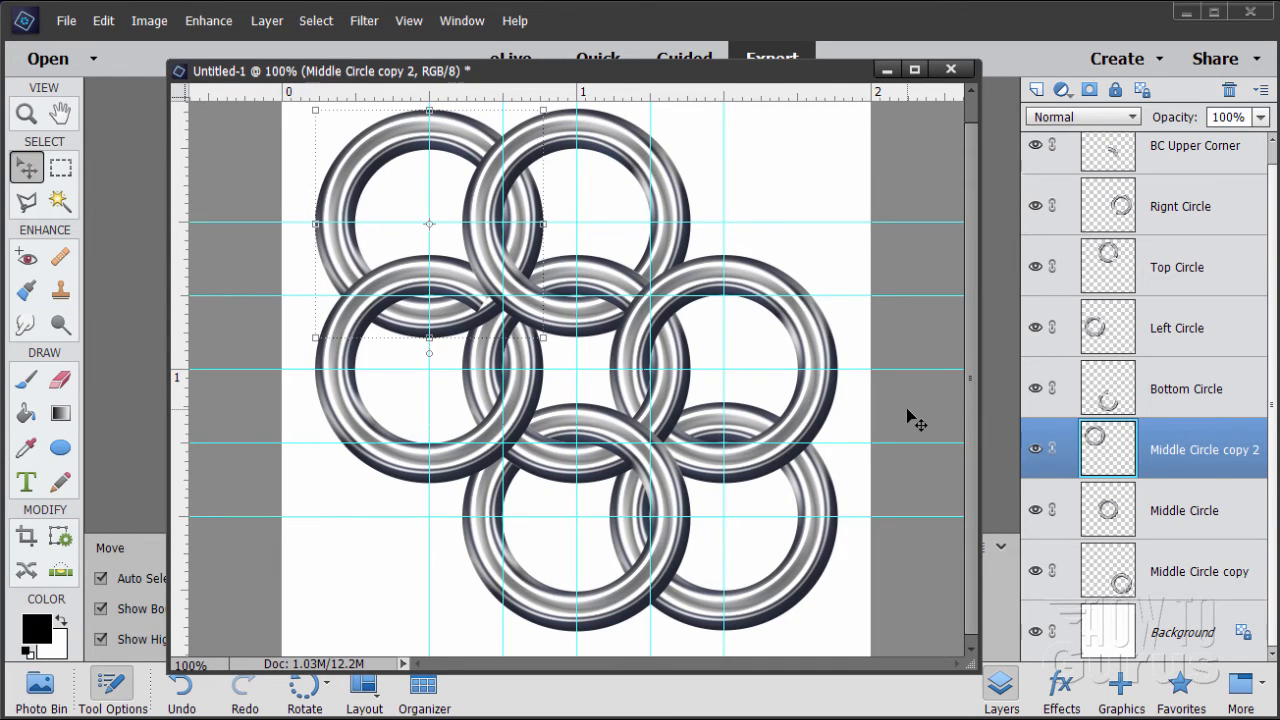
{"action": "key", "text": "Up"}
{"action": "key", "text": "Up"}
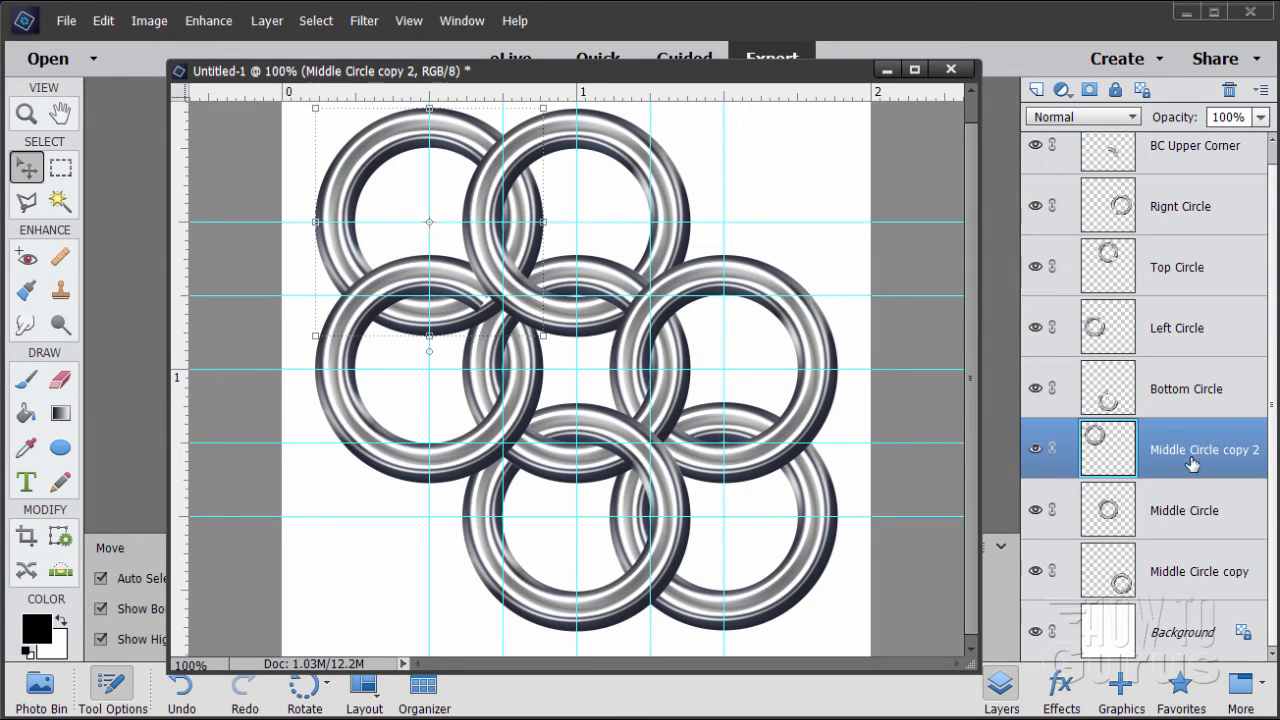
- Place the new upper-left ring's layer directly beneath Middle Circle in the stack and rename it Upper Left
{"action": "left_click_drag", "start_coordinate": [1188, 458], "coordinate": [1188, 545]}
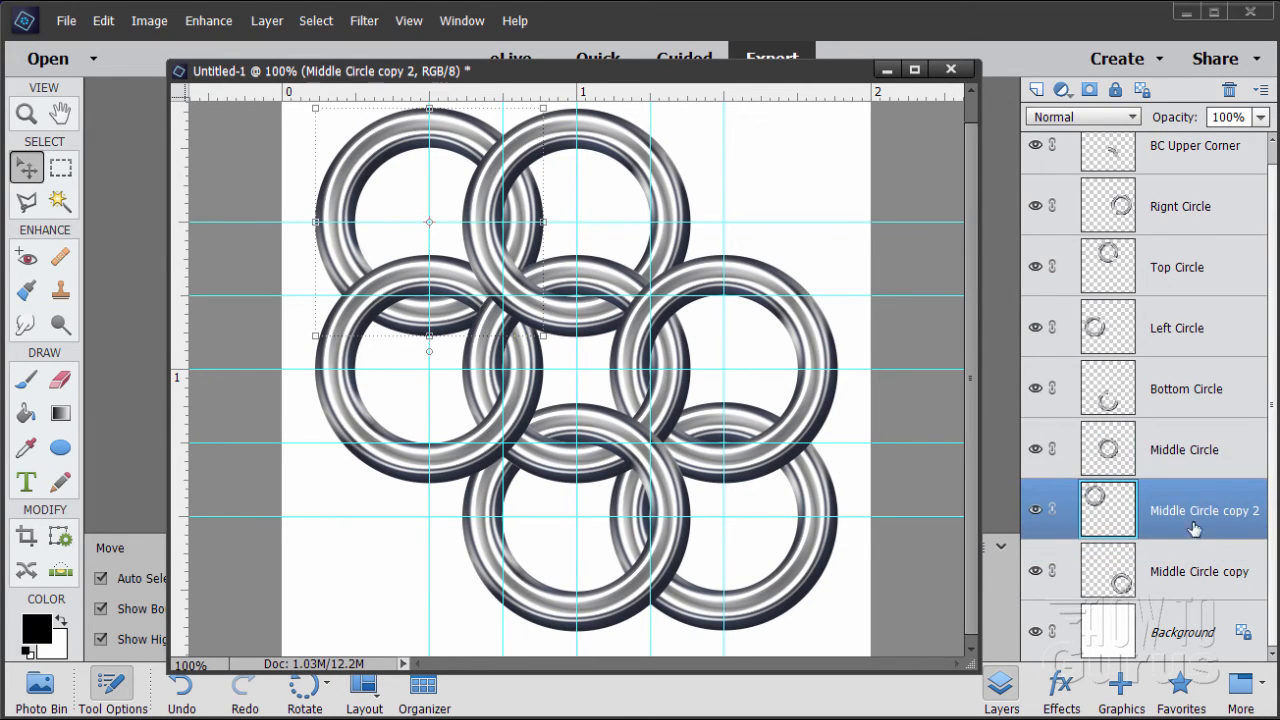
{"action": "double_click", "coordinate": [1178, 511]}
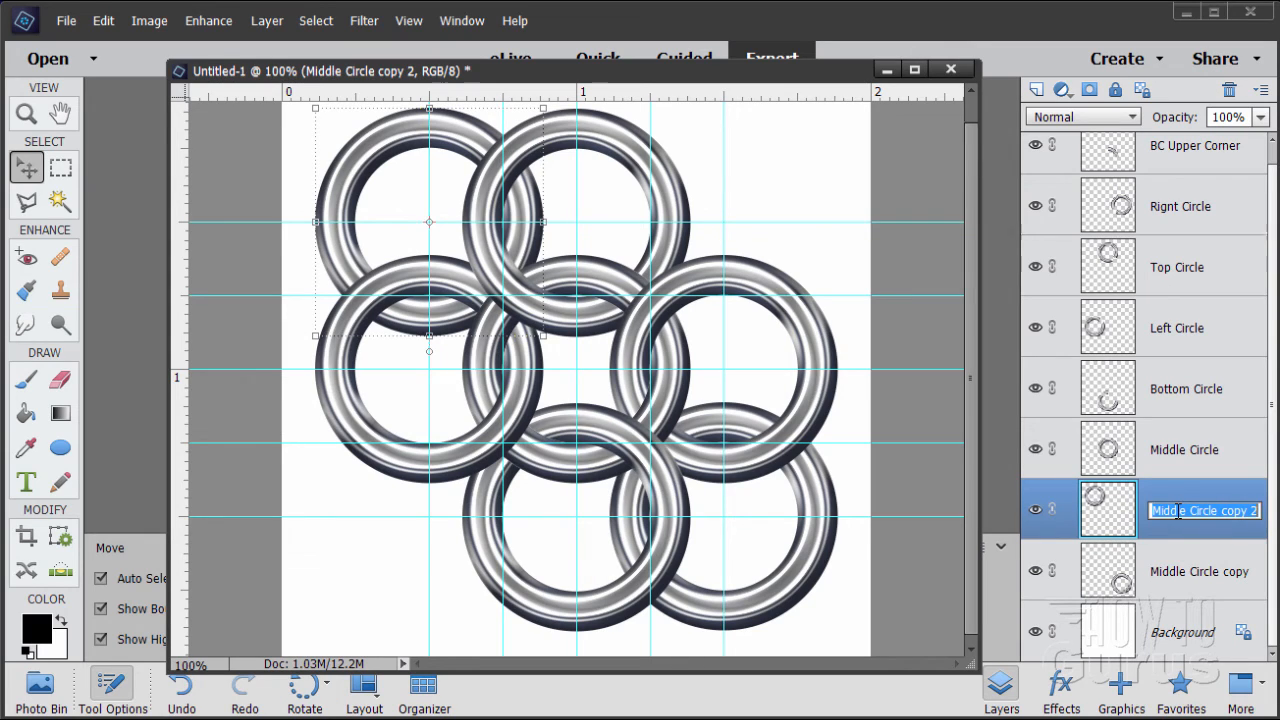
{"action": "type", "text": "Upper Lef"}
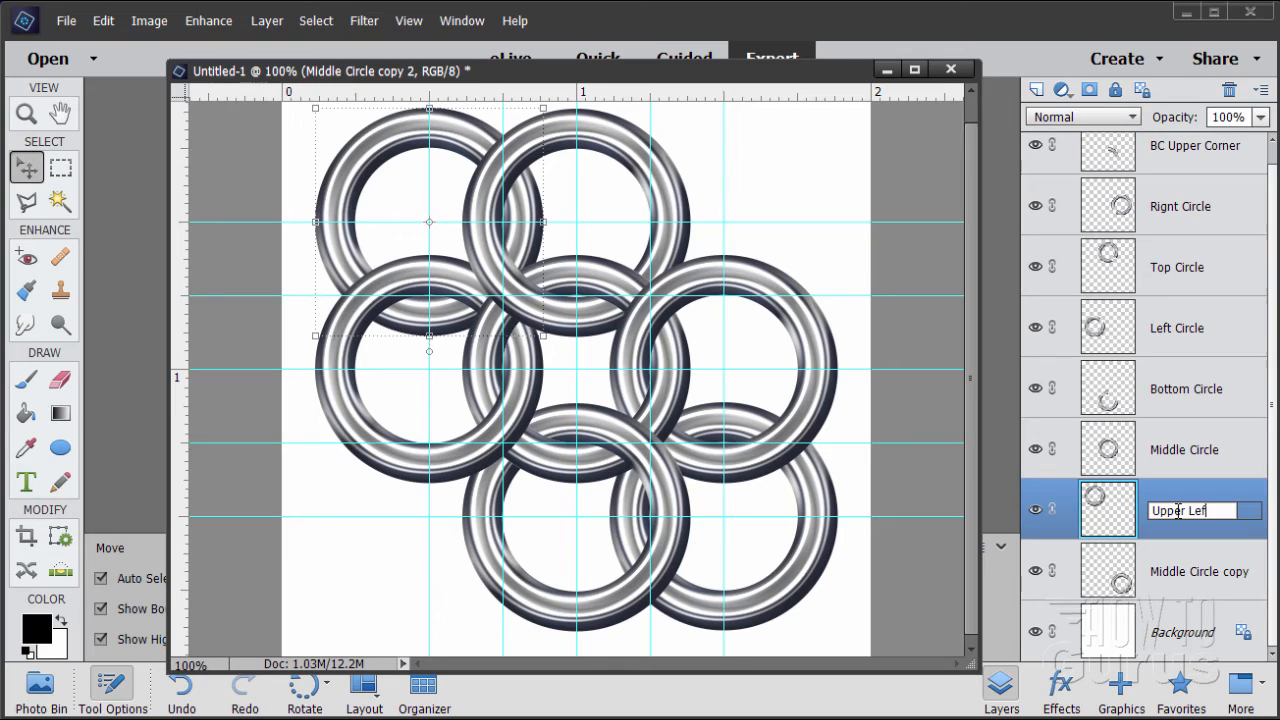
{"action": "type", "text": "t"}
{"action": "key", "text": "Return"}
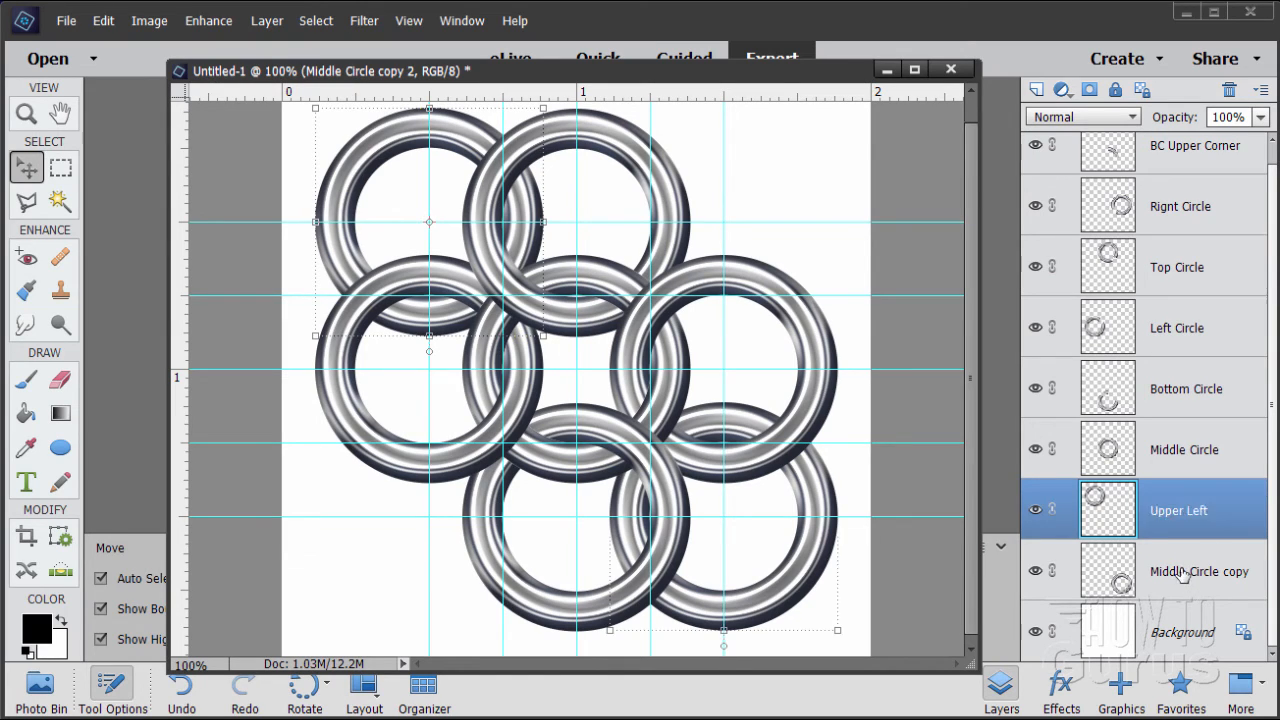
- Rename the Middle Circle copy layer, which holds the lower-right ring, as LowerRight
{"action": "double_click", "coordinate": [1183, 570]}
{"action": "type", "text": "Lo"}
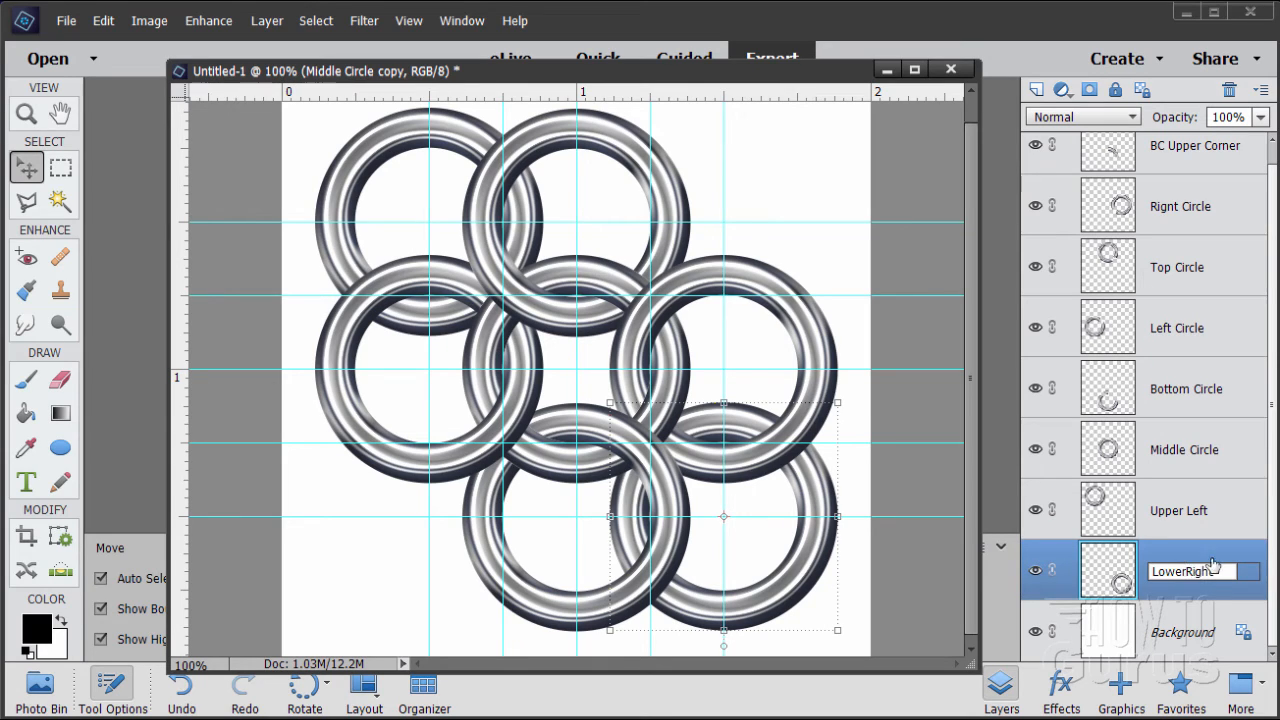
{"action": "type", "text": "werRight"}
{"action": "key", "text": "Return"}
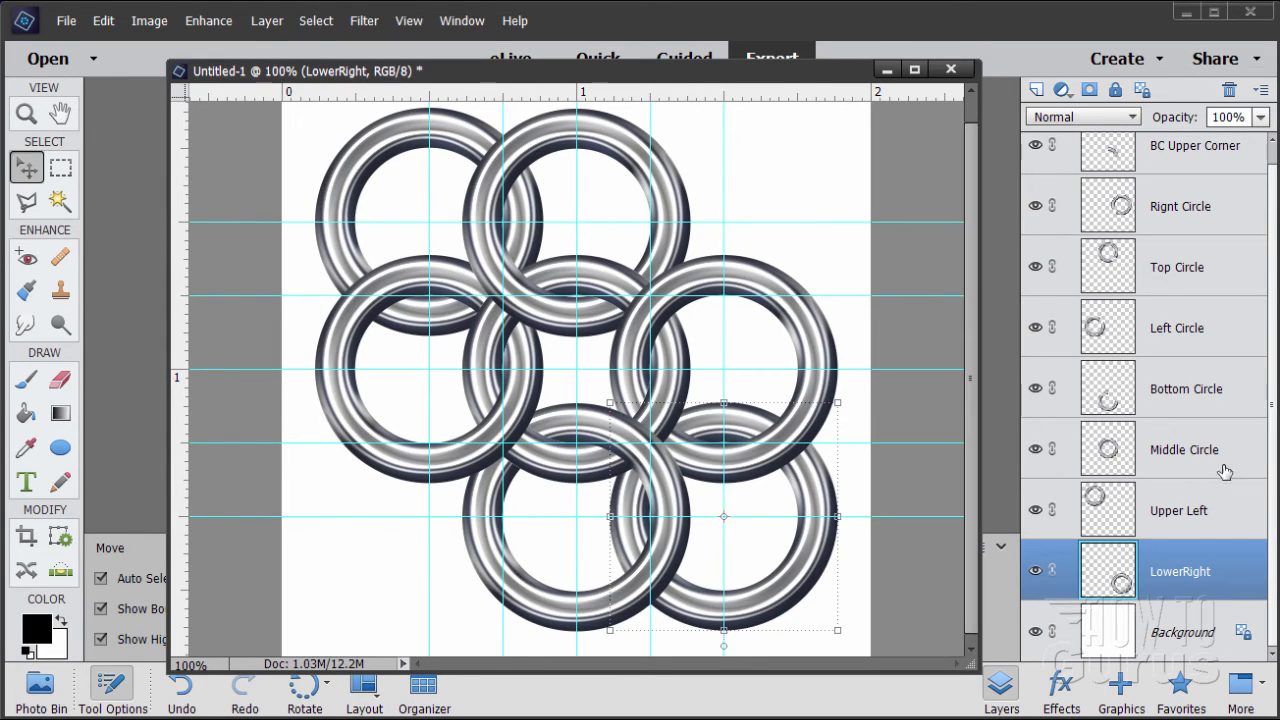
- Duplicate the Middle Circle layer again and rename the copy Upper Right
{"action": "left_click", "coordinate": [1174, 450]}
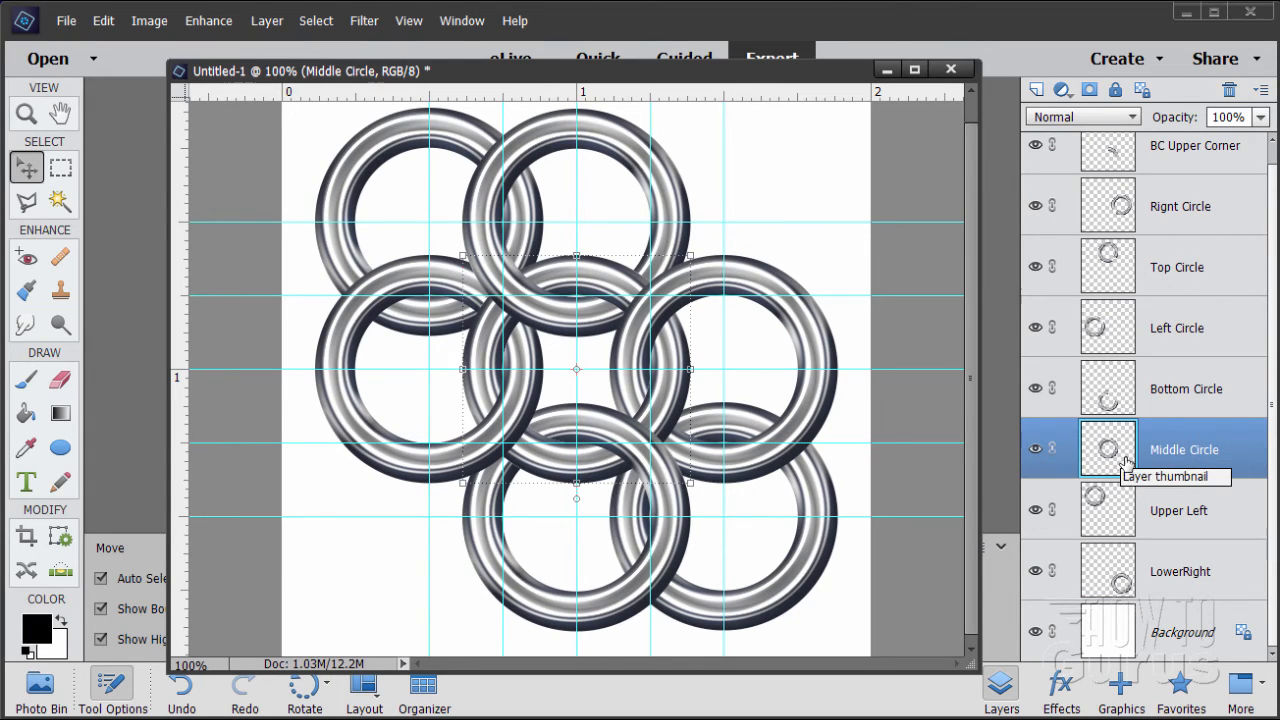
{"action": "left_click_drag", "start_coordinate": [1123, 460], "coordinate": [1037, 90]}
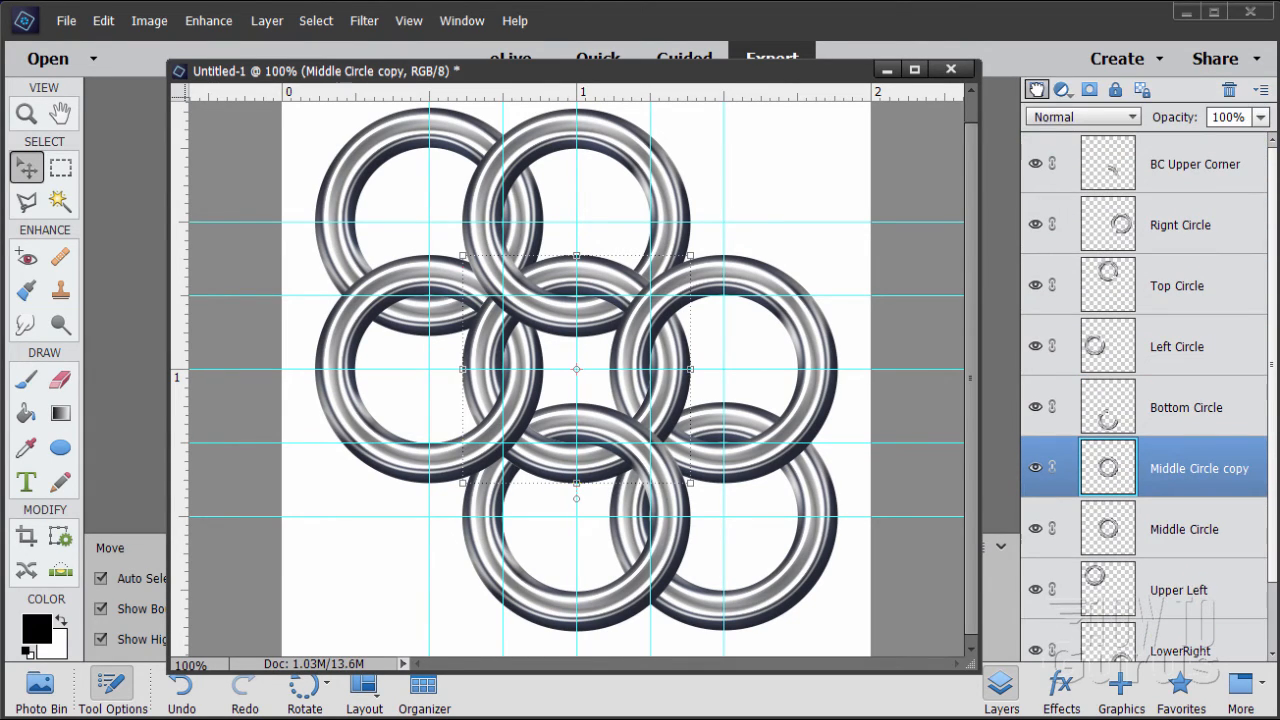
{"action": "double_click", "coordinate": [1169, 470]}
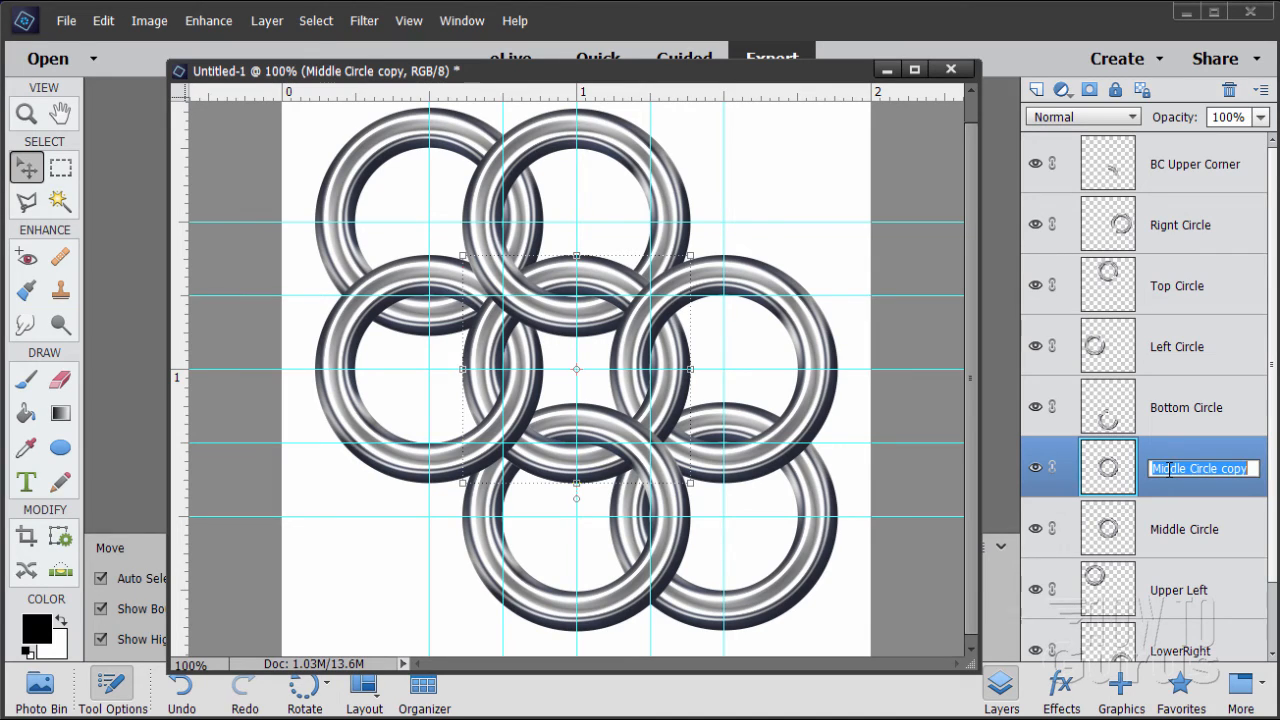
{"action": "type", "text": "Upper Right"}
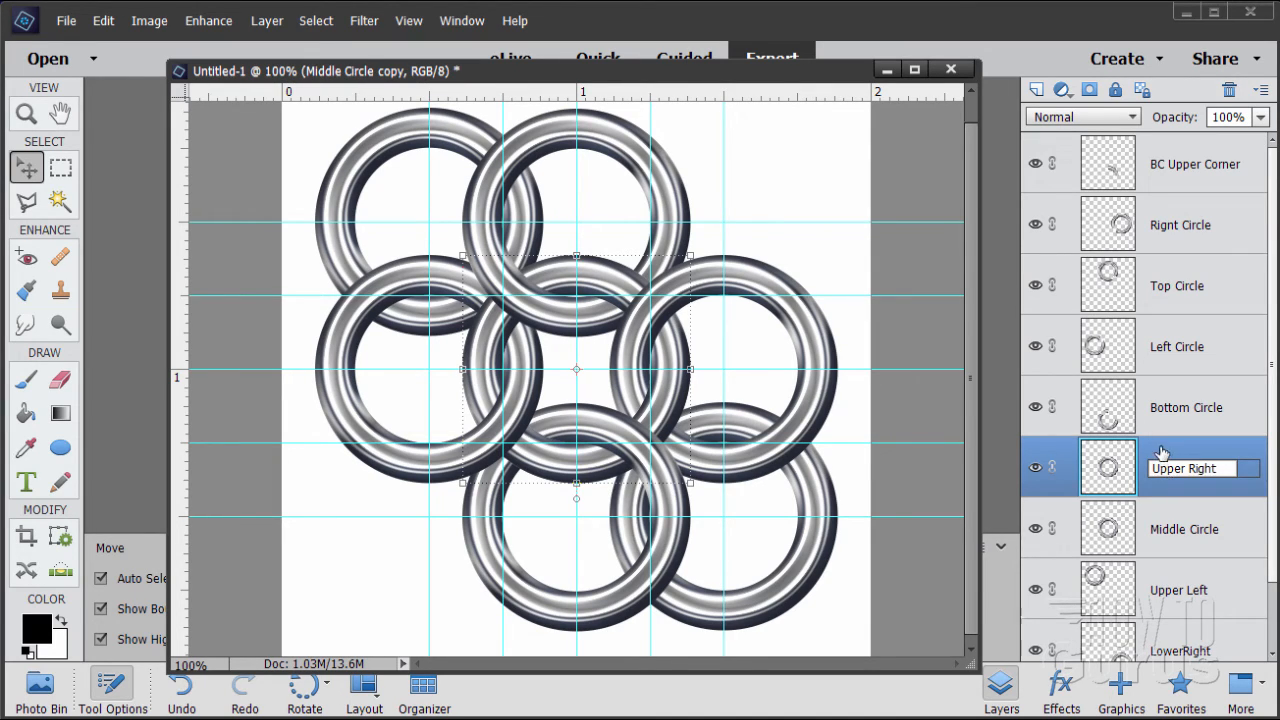
{"action": "key", "text": "Return"}
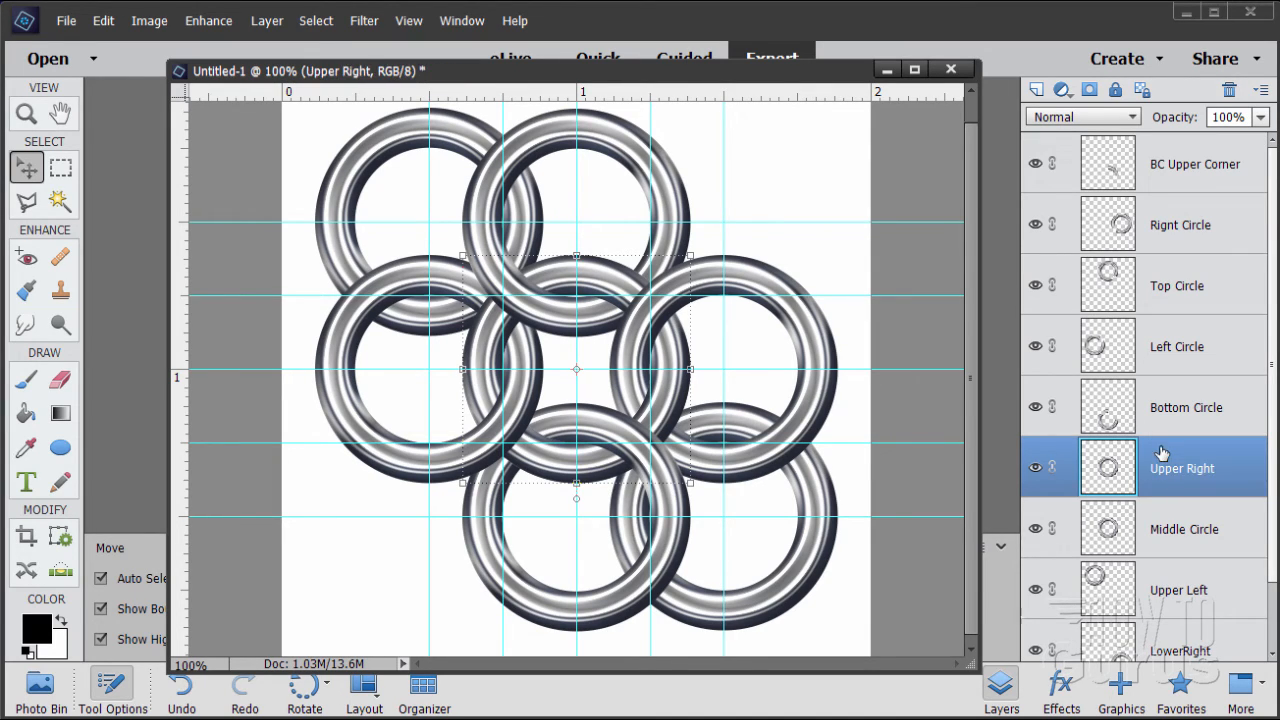
- Nudge the Upper Right ring to centre it on the guide crossing 0.5 in right of and 0.5 in above the document's centre
{"action": "key", "text": "Up"}
{"action": "key", "text": "Up"}
{"action": "key", "text": "Up"}
{"action": "key", "text": "Up"}
{"action": "key", "text": "Up"}
{"action": "key", "text": "Up"}
{"action": "key", "text": "Up"}
{"action": "key", "text": "Up"}
{"action": "key", "text": "Up"}
{"action": "key", "text": "Up"}
{"action": "key", "text": "Up"}
{"action": "key", "text": "Up"}
{"action": "key", "text": "Up"}
{"action": "key", "text": "Up"}
{"action": "key", "text": "Up"}
{"action": "key", "text": "Up"}
{"action": "key", "text": "Up"}
{"action": "key", "text": "Up"}
{"action": "key", "text": "Up"}
{"action": "key", "text": "Up"}
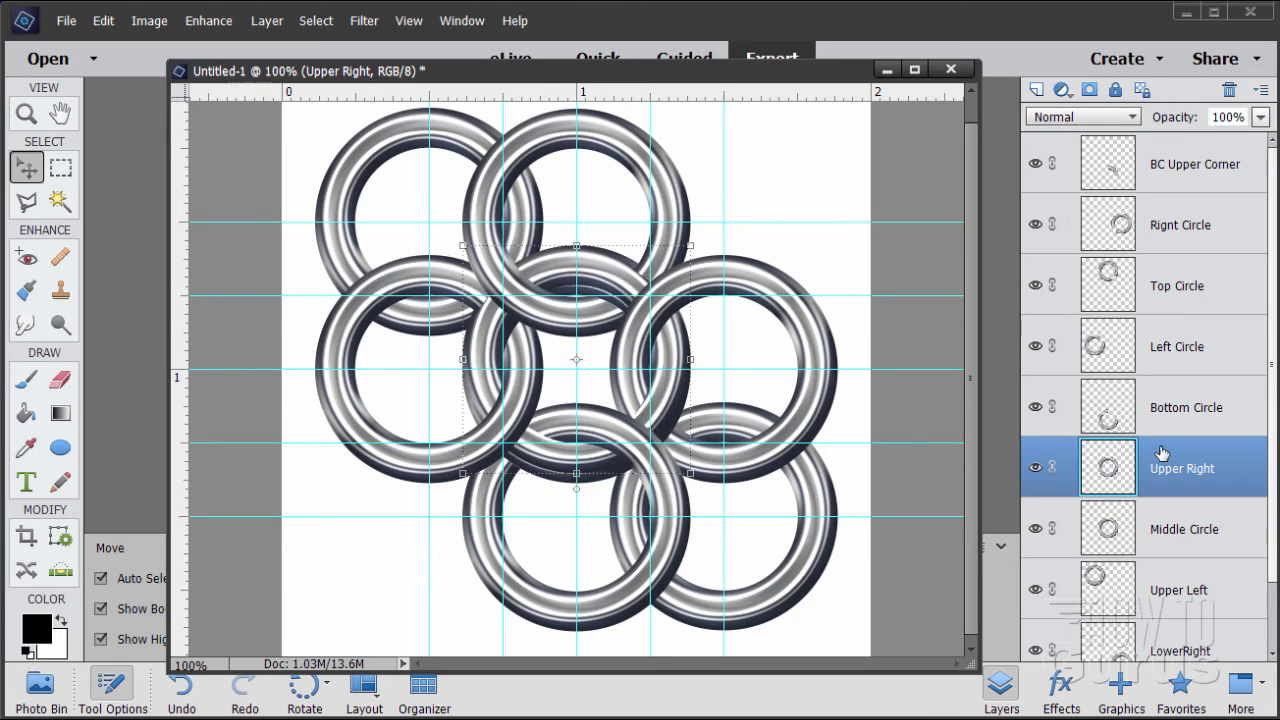
{"action": "key", "text": "Up"}
{"action": "key", "text": "Up"}
{"action": "key", "text": "Up"}
{"action": "key", "text": "Up"}
{"action": "key", "text": "Up"}
{"action": "key", "text": "Up"}
{"action": "key", "text": "Up"}
{"action": "key", "text": "Up"}
{"action": "key", "text": "Up"}
{"action": "key", "text": "Up"}
{"action": "key", "text": "Up"}
{"action": "key", "text": "Up"}
{"action": "key", "text": "Up"}
{"action": "key", "text": "Up"}
{"action": "key", "text": "Up"}
{"action": "key", "text": "Up"}
{"action": "key", "text": "Up"}
{"action": "key", "text": "Up"}
{"action": "key", "text": "Up"}
{"action": "key", "text": "Up"}
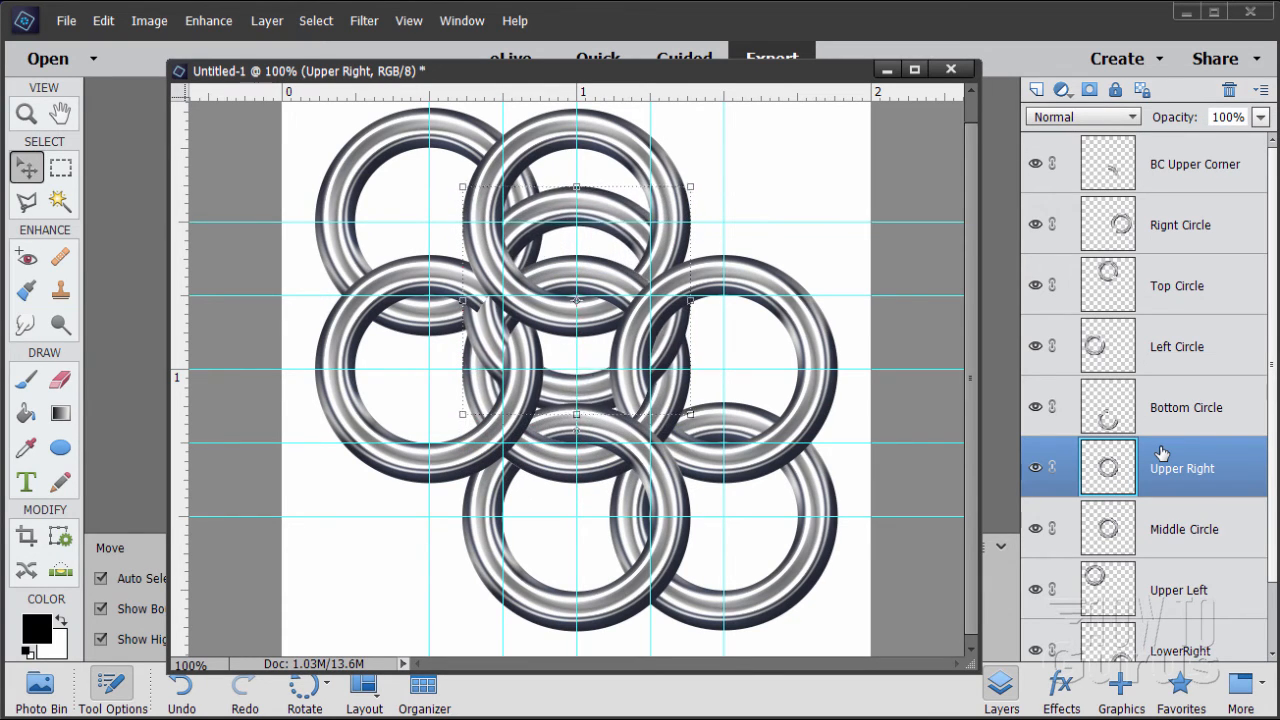
{"action": "key", "text": "Up"}
{"action": "key", "text": "Up"}
{"action": "key", "text": "Up"}
{"action": "key", "text": "Up"}
{"action": "key", "text": "Up"}
{"action": "key", "text": "Up"}
{"action": "key", "text": "Up"}
{"action": "key", "text": "Up"}
{"action": "key", "text": "Up"}
{"action": "key", "text": "Up"}
{"action": "key", "text": "Up"}
{"action": "key", "text": "Up"}
{"action": "key", "text": "Up"}
{"action": "key", "text": "Up"}
{"action": "key", "text": "Up"}
{"action": "key", "text": "Right"}
{"action": "key", "text": "Right"}
{"action": "key", "text": "Right"}
{"action": "key", "text": "Right"}
{"action": "key", "text": "Right"}
{"action": "key", "text": "Right"}
{"action": "key", "text": "Right"}
{"action": "key", "text": "Right"}
{"action": "key", "text": "Right"}
{"action": "key", "text": "Right"}
{"action": "key", "text": "Right"}
{"action": "key", "text": "Right"}
{"action": "key", "text": "Right"}
{"action": "key", "text": "Right"}
{"action": "key", "text": "Right"}
{"action": "key", "text": "Right"}
{"action": "key", "text": "Right"}
{"action": "key", "text": "Right"}
{"action": "key", "text": "Right"}
{"action": "key", "text": "Right"}
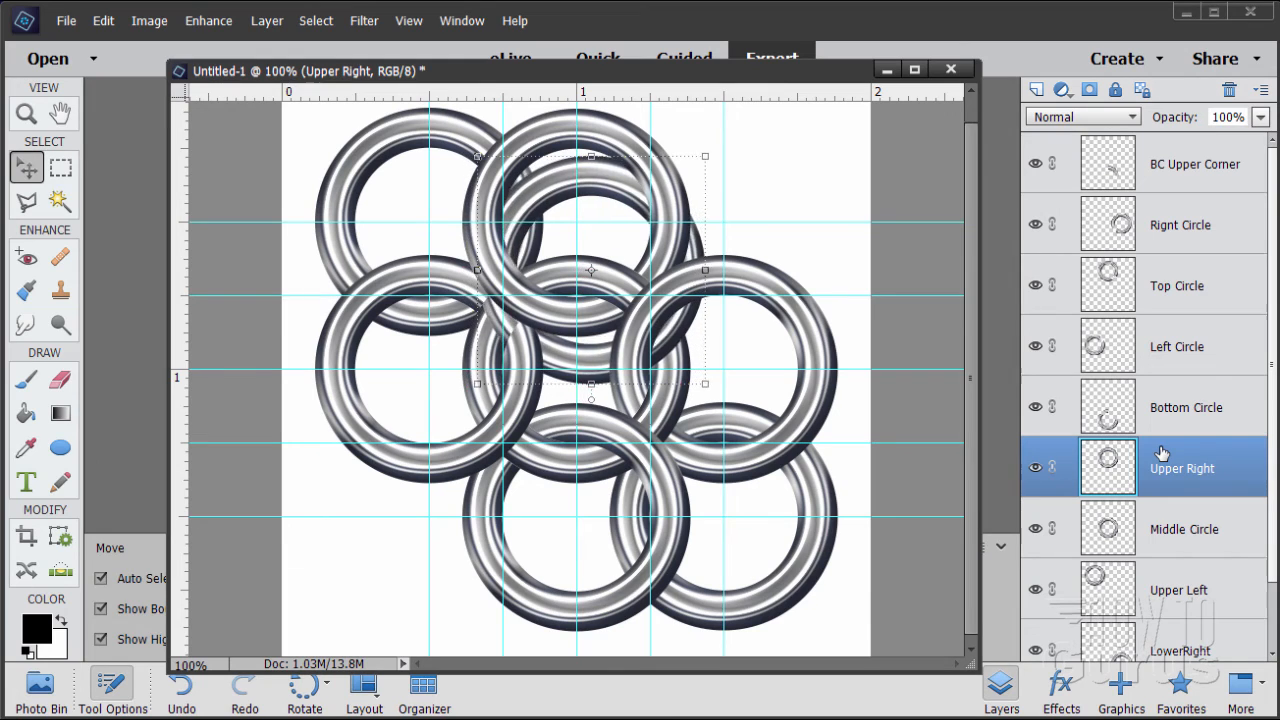
{"action": "key", "text": "Right"}
{"action": "key", "text": "Right"}
{"action": "key", "text": "Right"}
{"action": "key", "text": "Right"}
{"action": "key", "text": "Right"}
{"action": "key", "text": "Right"}
{"action": "key", "text": "Right"}
{"action": "key", "text": "Right"}
{"action": "key", "text": "Right"}
{"action": "key", "text": "Right"}
{"action": "key", "text": "Right"}
{"action": "key", "text": "Right"}
{"action": "key", "text": "Right"}
{"action": "key", "text": "Right"}
{"action": "key", "text": "Right"}
{"action": "key", "text": "Right"}
{"action": "key", "text": "Right"}
{"action": "key", "text": "Right"}
{"action": "key", "text": "Right"}
{"action": "key", "text": "Right"}
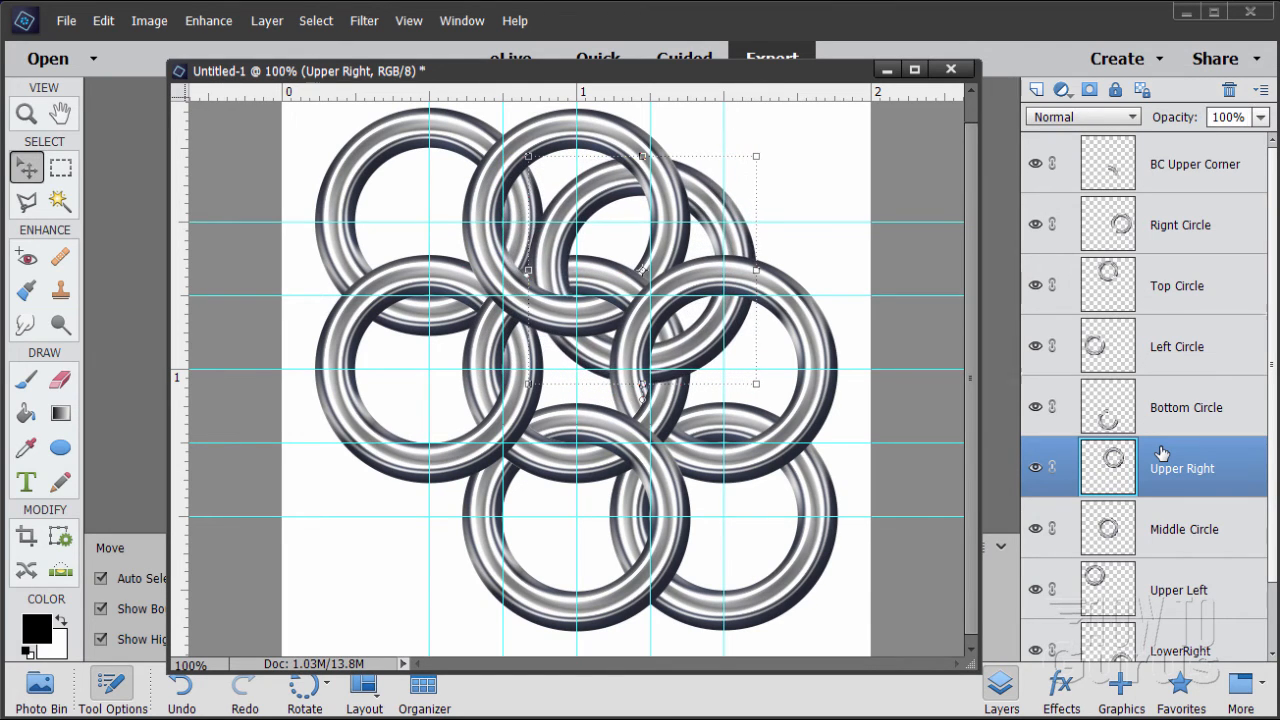
{"action": "key", "text": "Right"}
{"action": "key", "text": "Right"}
{"action": "key", "text": "Right"}
{"action": "key", "text": "Right"}
{"action": "key", "text": "Right"}
{"action": "key", "text": "Right"}
{"action": "key", "text": "Right"}
{"action": "key", "text": "Right"}
{"action": "key", "text": "Right"}
{"action": "key", "text": "Right"}
{"action": "key", "text": "Right"}
{"action": "key", "text": "Right"}
{"action": "key", "text": "Right"}
{"action": "key", "text": "Right"}
{"action": "key", "text": "Right"}
{"action": "key", "text": "Right"}
{"action": "key", "text": "Right"}
{"action": "key", "text": "Right"}
{"action": "key", "text": "Right"}
{"action": "key", "text": "Right"}
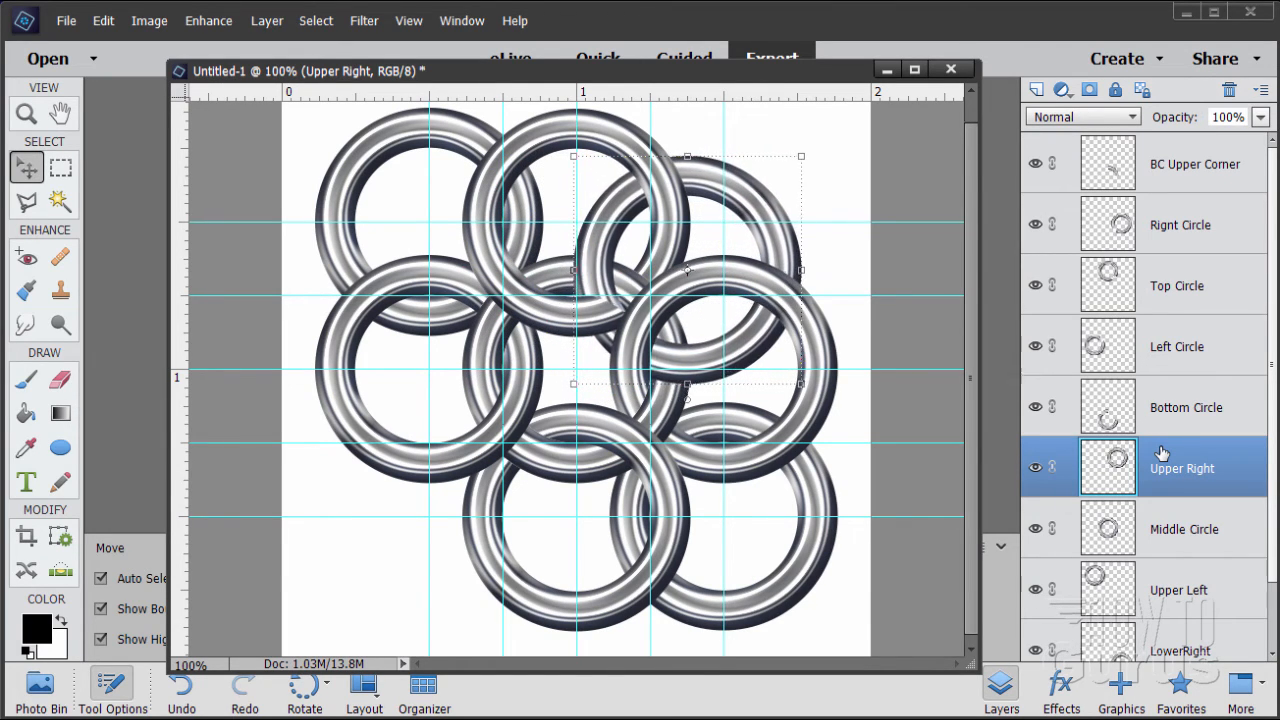
{"action": "key", "text": "Up"}
{"action": "key", "text": "Up"}
{"action": "key", "text": "Up"}
{"action": "key", "text": "Up"}
{"action": "key", "text": "Up"}
{"action": "key", "text": "Up"}
{"action": "key", "text": "Up"}
{"action": "key", "text": "Up"}
{"action": "key", "text": "Up"}
{"action": "key", "text": "Up"}
{"action": "key", "text": "Up"}
{"action": "key", "text": "Up"}
{"action": "key", "text": "Up"}
{"action": "key", "text": "Up"}
{"action": "key", "text": "Up"}
{"action": "key", "text": "Up"}
{"action": "key", "text": "Up"}
{"action": "key", "text": "Up"}
{"action": "key", "text": "Up"}
{"action": "key", "text": "Up"}
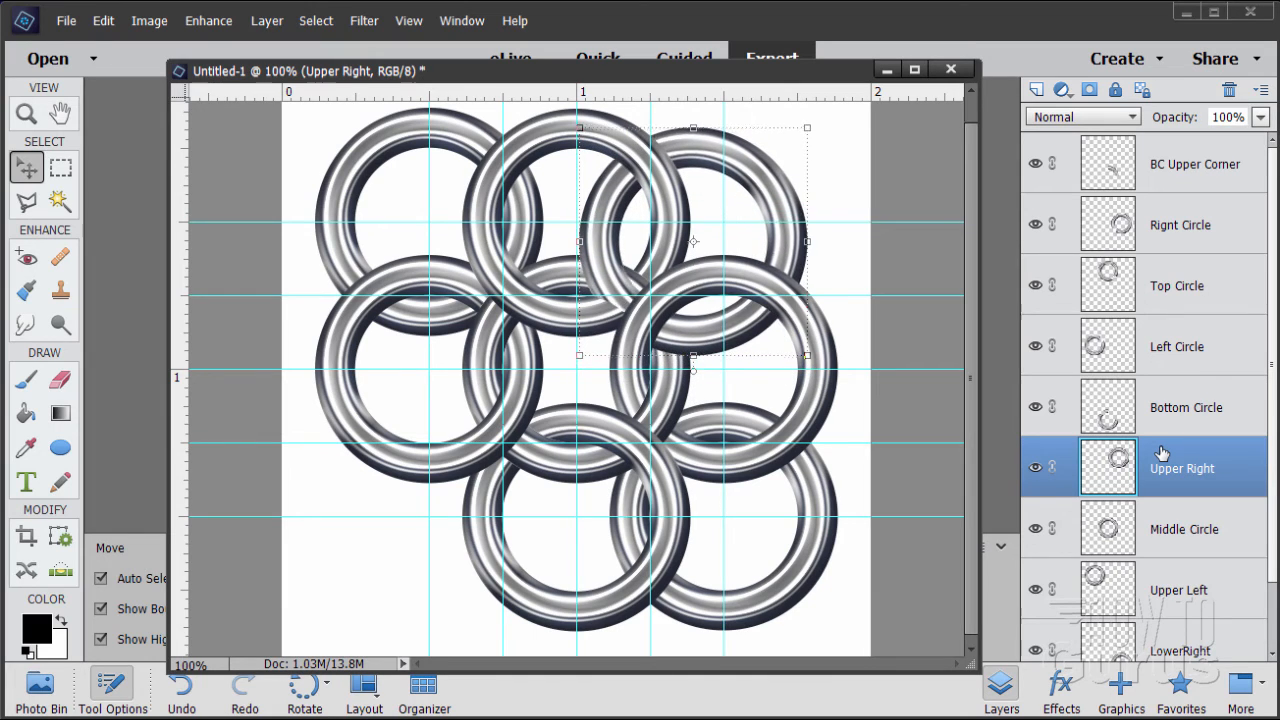
{"action": "key", "text": "Right"}
{"action": "key", "text": "Right"}
{"action": "key", "text": "Right"}
{"action": "key", "text": "Right"}
{"action": "key", "text": "Right"}
{"action": "key", "text": "Right"}
{"action": "key", "text": "Right"}
{"action": "key", "text": "Right"}
{"action": "key", "text": "Right"}
{"action": "key", "text": "Right"}
{"action": "key", "text": "Right"}
{"action": "key", "text": "Right"}
{"action": "key", "text": "Right"}
{"action": "key", "text": "Right"}
{"action": "key", "text": "Right"}
{"action": "key", "text": "Right"}
{"action": "key", "text": "Right"}
{"action": "key", "text": "Right"}
{"action": "key", "text": "Right"}
{"action": "key", "text": "Right"}
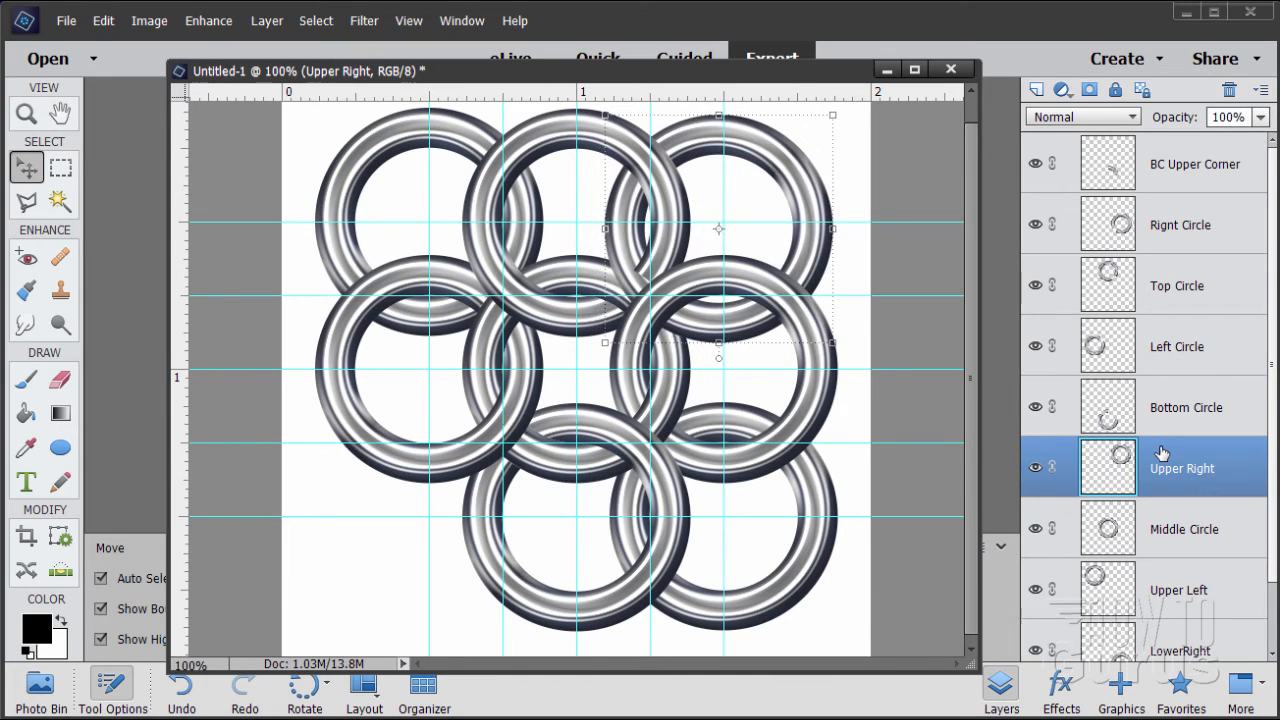
- Fine-tune the Upper Right ring so its centre sits exactly on its guide crossing, and move its layer to the top of the stack
{"action": "key", "text": "Right"}
{"action": "key", "text": "Right"}
{"action": "key", "text": "Right"}
{"action": "key", "text": "Right"}
{"action": "key", "text": "Right"}
{"action": "key", "text": "Right"}
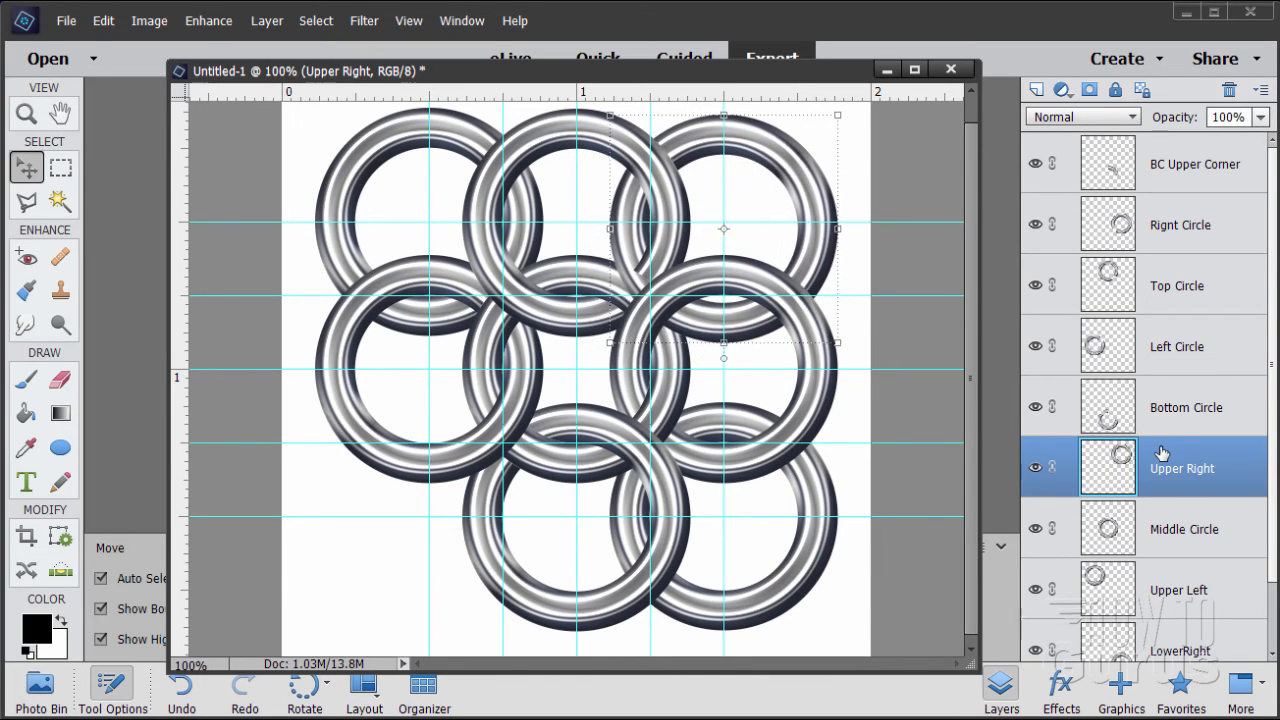
{"action": "key", "text": "Up"}
{"action": "key", "text": "Up"}
{"action": "key", "text": "Up"}
{"action": "key", "text": "Up"}
{"action": "key", "text": "Up"}
{"action": "key", "text": "Up"}
{"action": "key", "text": "Up"}
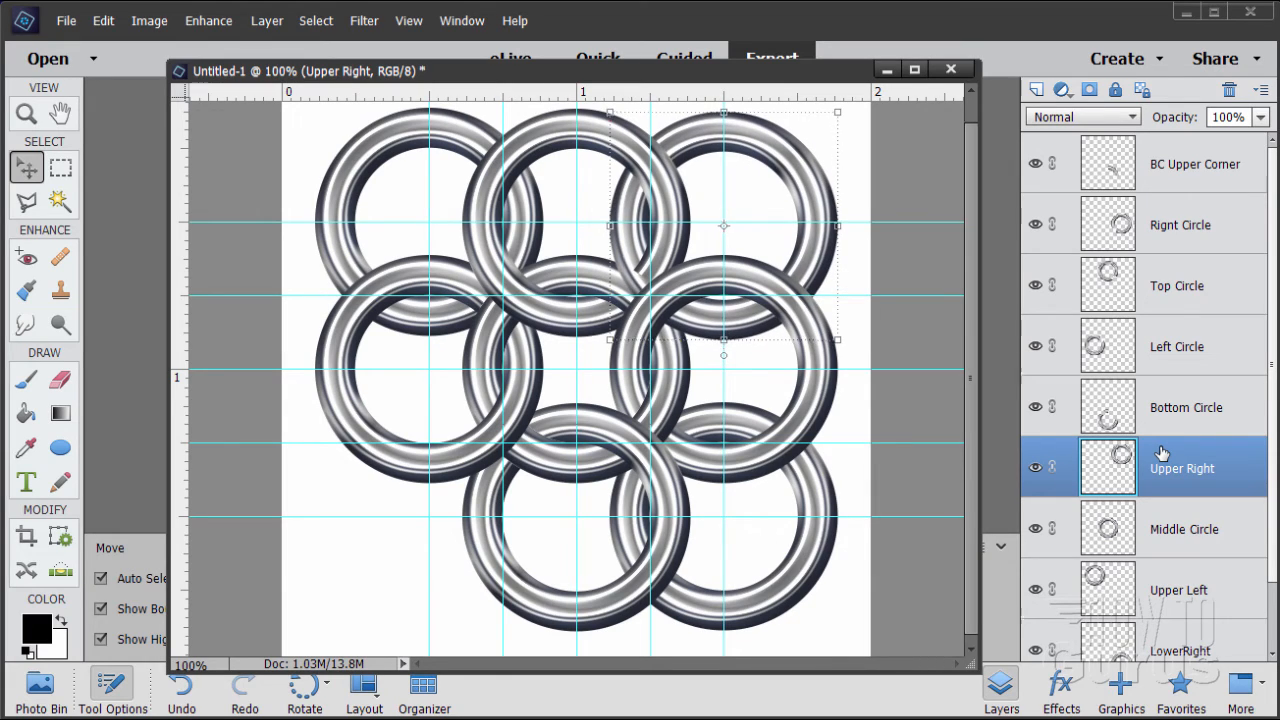
{"action": "key", "text": "Down"}
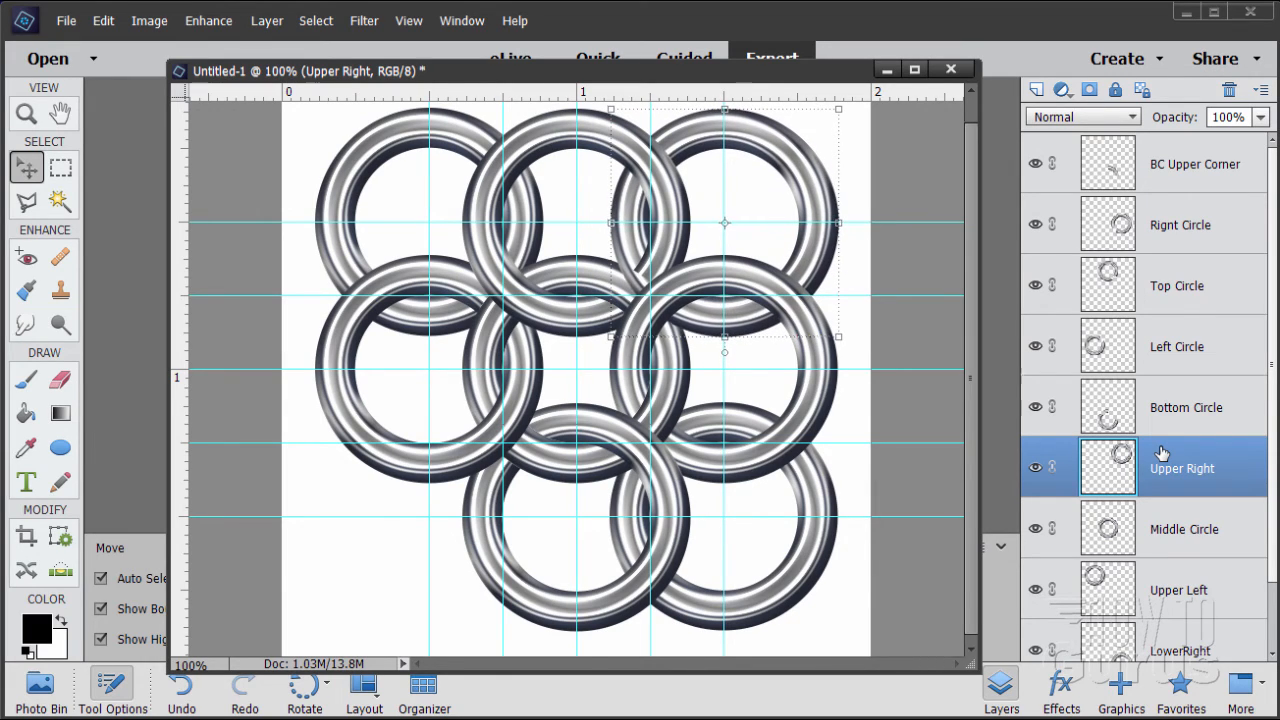
{"action": "key", "text": "Right"}
{"action": "key", "text": "Left"}
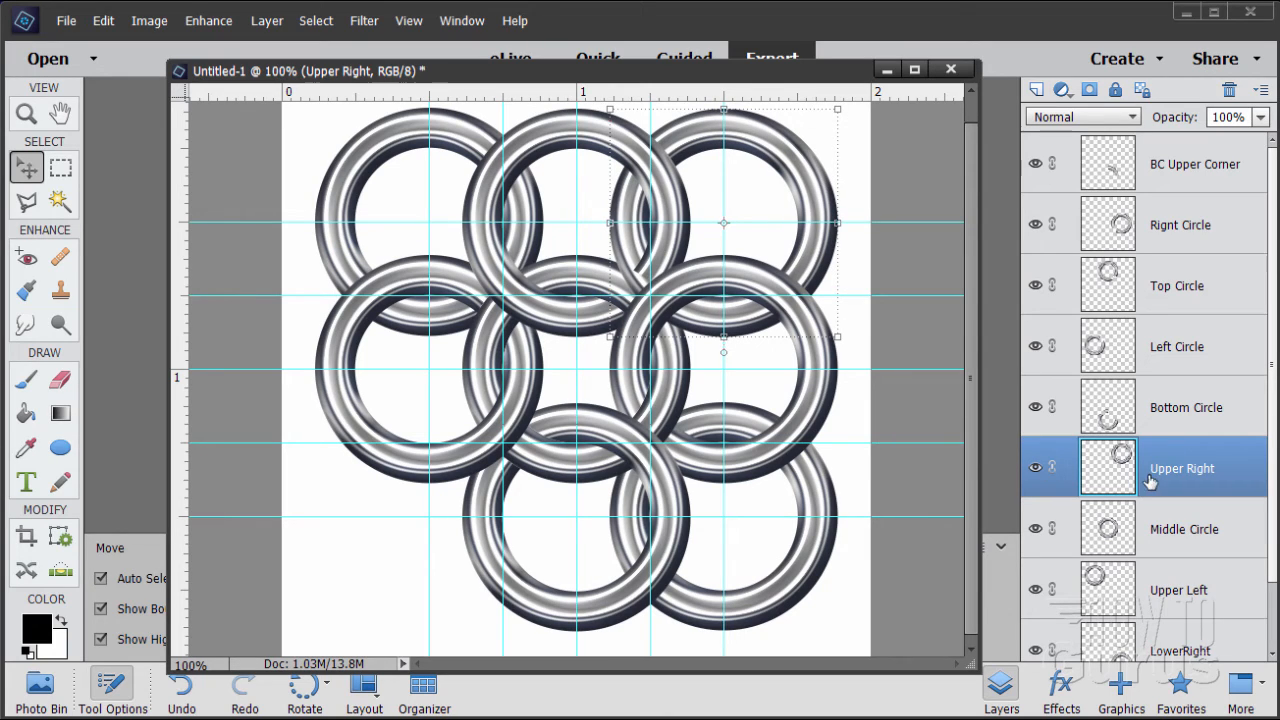
{"action": "left_click_drag", "start_coordinate": [1192, 462], "coordinate": [1189, 139]}
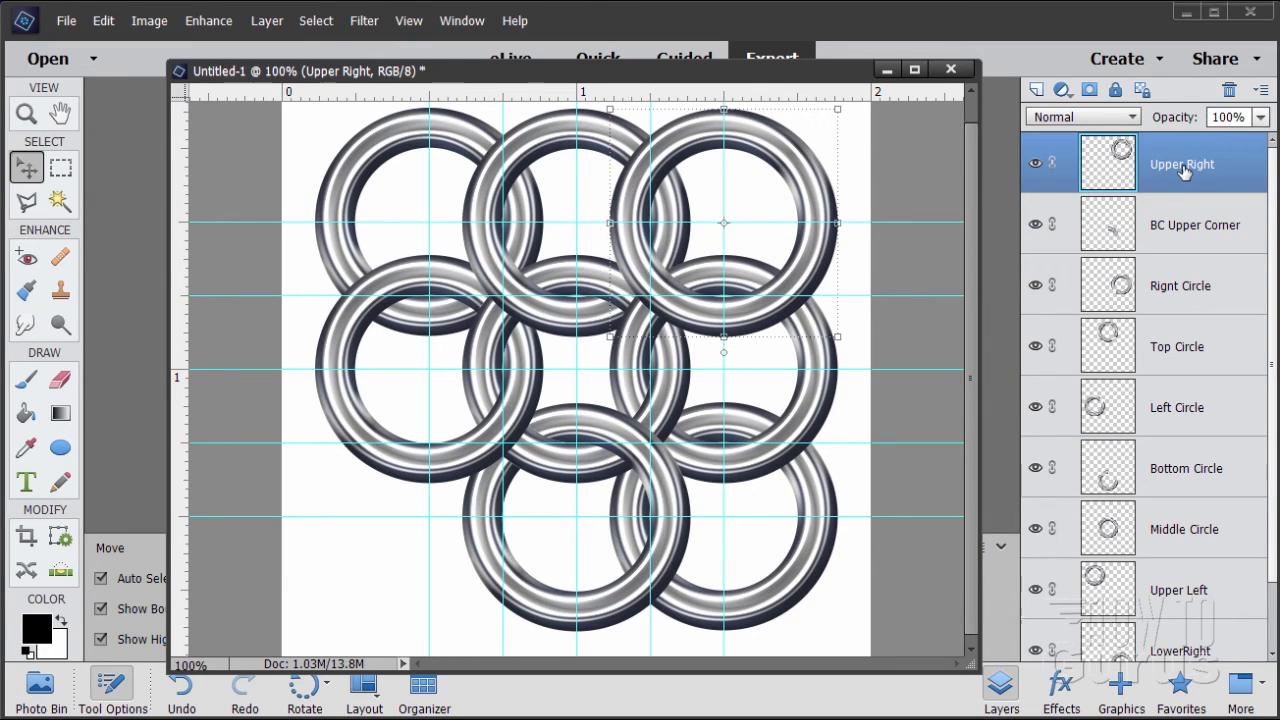
- Duplicate the Middle Circle layer and rename the copy Lower Left
{"action": "left_click", "coordinate": [1179, 538]}
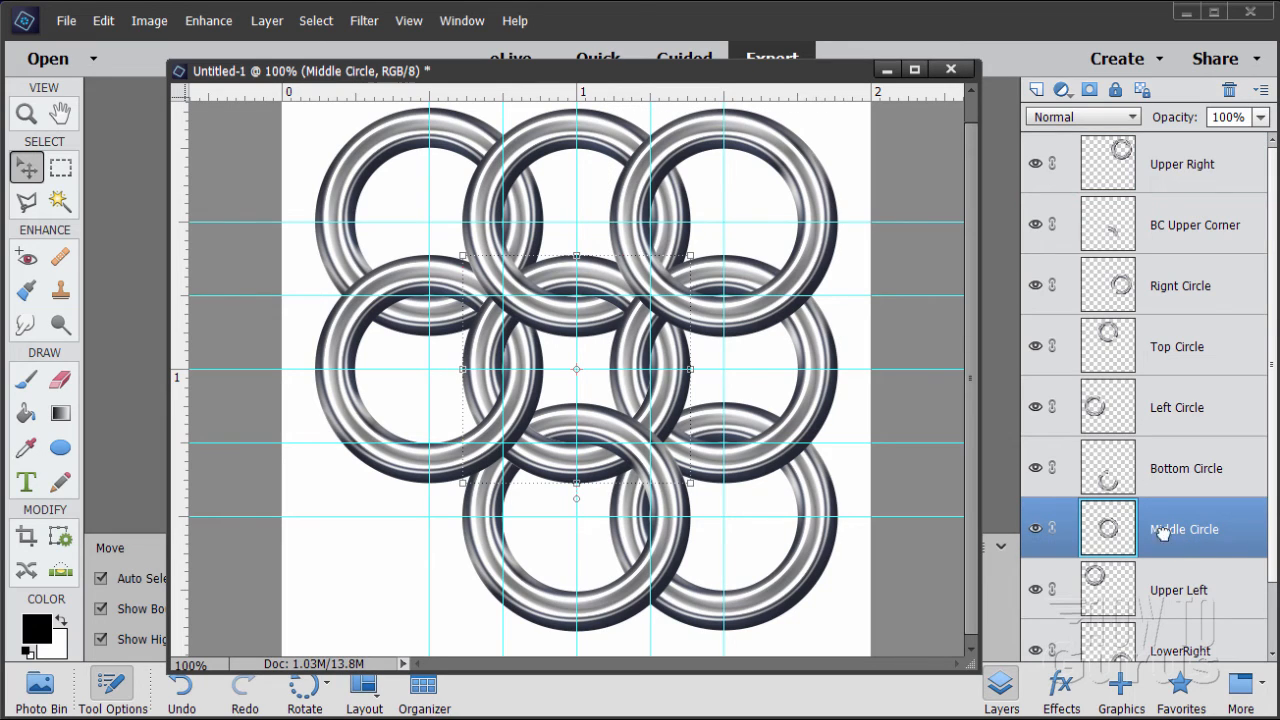
{"action": "left_click_drag", "start_coordinate": [1163, 533], "coordinate": [1037, 89]}
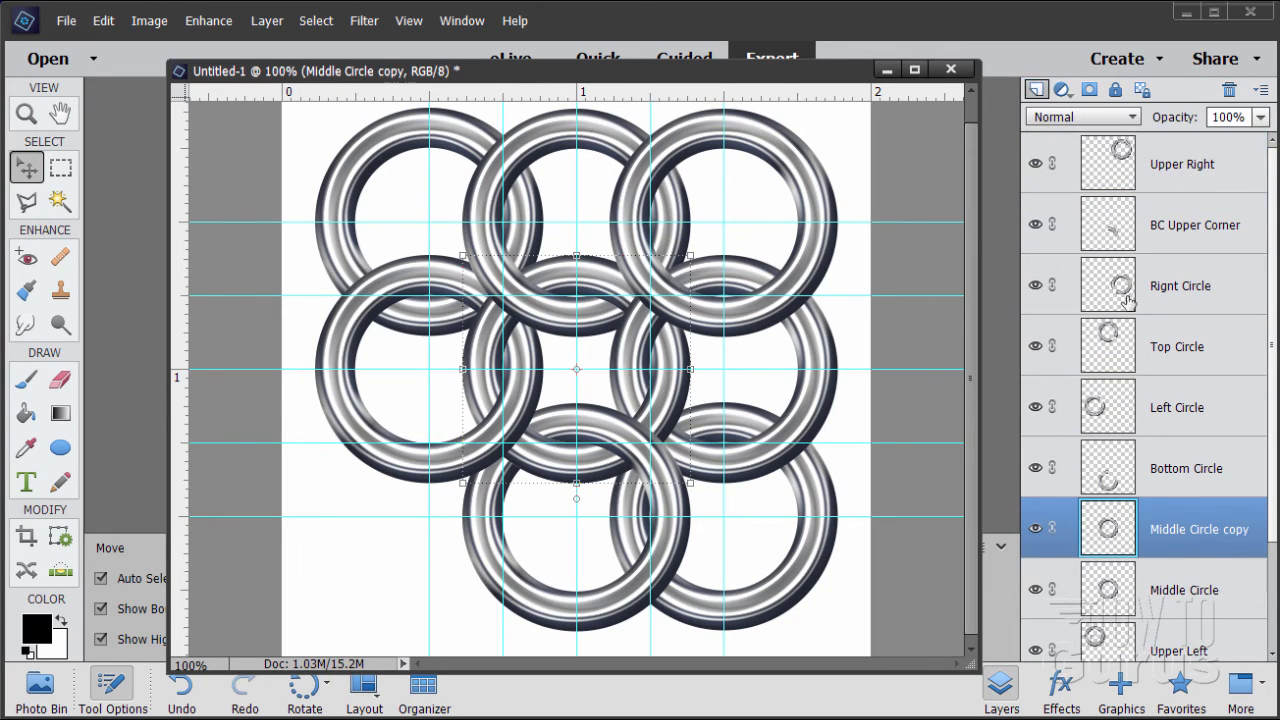
{"action": "double_click", "coordinate": [1192, 531]}
{"action": "type", "text": "Lower Lef"}
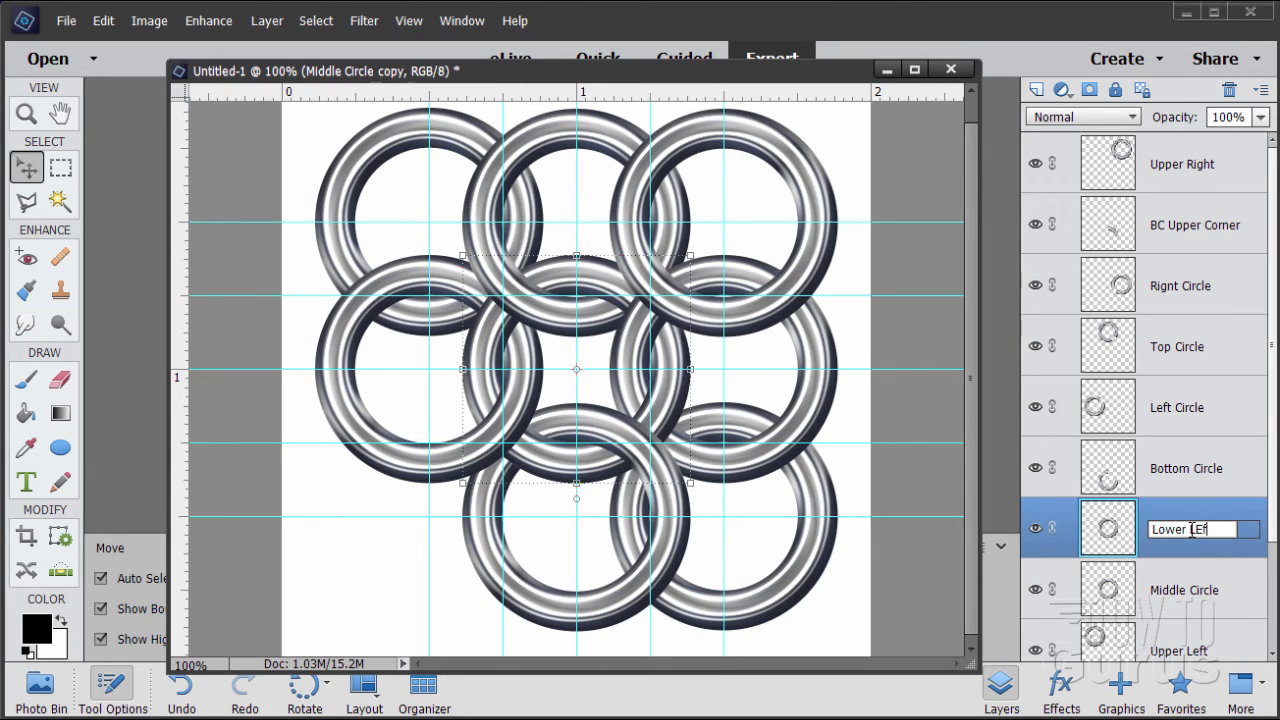
{"action": "key", "text": "Return"}
- Nudge the Lower Left ring left and down towards the guide crossing 0.5 in left of and 0.5 in below the document's centre
{"action": "key", "text": "Left"}
{"action": "key", "text": "Left"}
{"action": "key", "text": "Left"}
{"action": "key", "text": "Left"}
{"action": "key", "text": "Left"}
{"action": "key", "text": "Left"}
{"action": "key", "text": "Left"}
{"action": "key", "text": "Left"}
{"action": "key", "text": "Left"}
{"action": "key", "text": "Left"}
{"action": "key", "text": "Left"}
{"action": "key", "text": "Left"}
{"action": "key", "text": "Left"}
{"action": "key", "text": "Left"}
{"action": "key", "text": "Left"}
{"action": "key", "text": "Left"}
{"action": "key", "text": "Left"}
{"action": "key", "text": "Left"}
{"action": "key", "text": "Left"}
{"action": "key", "text": "Left"}
{"action": "key", "text": "Left"}
{"action": "key", "text": "Left"}
{"action": "key", "text": "Left"}
{"action": "key", "text": "Left"}
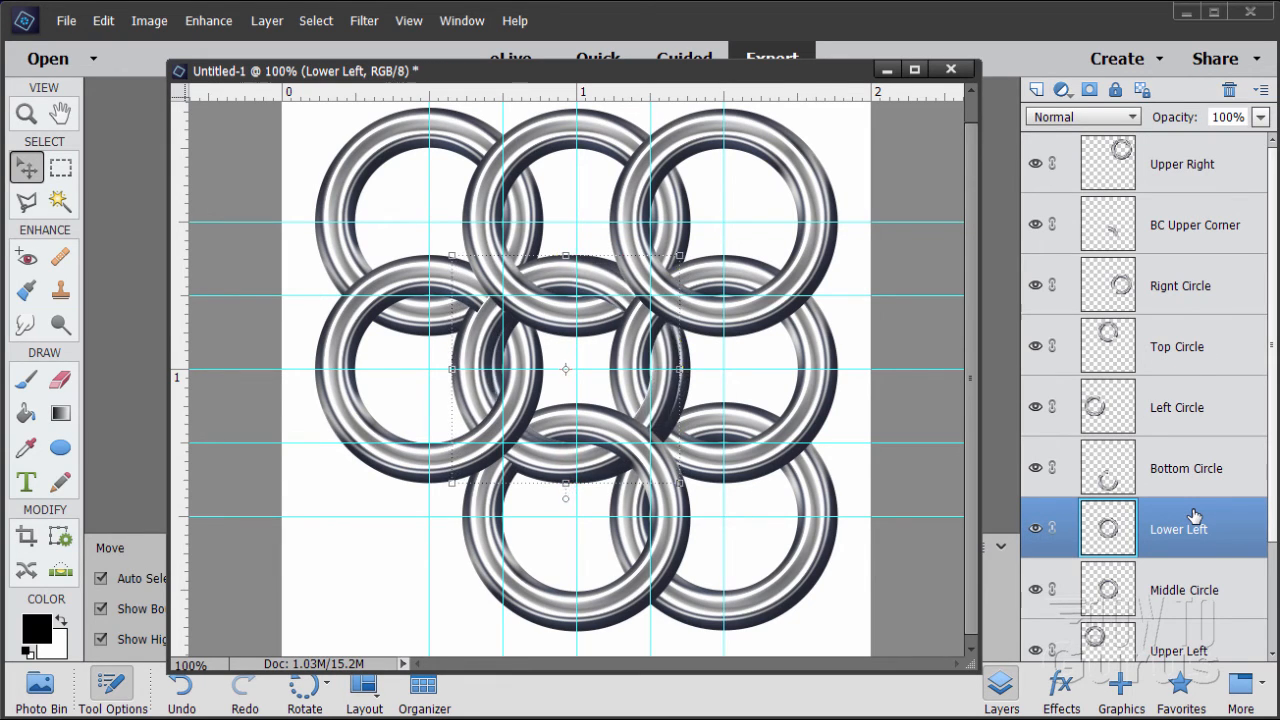
{"action": "key", "text": "Left"}
{"action": "key", "text": "Left"}
{"action": "key", "text": "Left"}
{"action": "key", "text": "Left"}
{"action": "key", "text": "Left"}
{"action": "key", "text": "Left"}
{"action": "key", "text": "Left"}
{"action": "key", "text": "Left"}
{"action": "key", "text": "Left"}
{"action": "key", "text": "Left"}
{"action": "key", "text": "Left"}
{"action": "key", "text": "Left"}
{"action": "key", "text": "Left"}
{"action": "key", "text": "Left"}
{"action": "key", "text": "Left"}
{"action": "key", "text": "Left"}
{"action": "key", "text": "Left"}
{"action": "key", "text": "Left"}
{"action": "key", "text": "Left"}
{"action": "key", "text": "Left"}
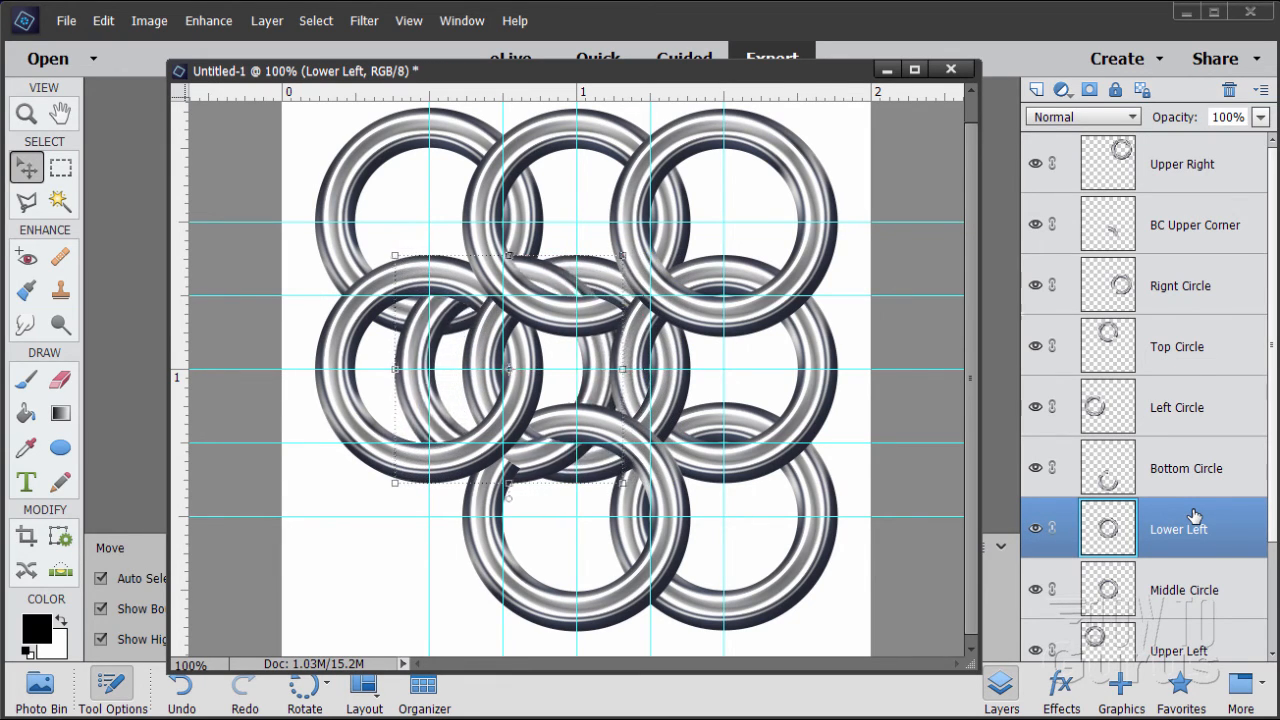
{"action": "key", "text": "Left"}
{"action": "key", "text": "Left"}
{"action": "key", "text": "Left"}
{"action": "key", "text": "Left"}
{"action": "key", "text": "Left"}
{"action": "key", "text": "Left"}
{"action": "key", "text": "Left"}
{"action": "key", "text": "Left"}
{"action": "key", "text": "Left"}
{"action": "key", "text": "Left"}
{"action": "key", "text": "Left"}
{"action": "key", "text": "Left"}
{"action": "key", "text": "Left"}
{"action": "key", "text": "Left"}
{"action": "key", "text": "Left"}
{"action": "key", "text": "Left"}
{"action": "key", "text": "Left"}
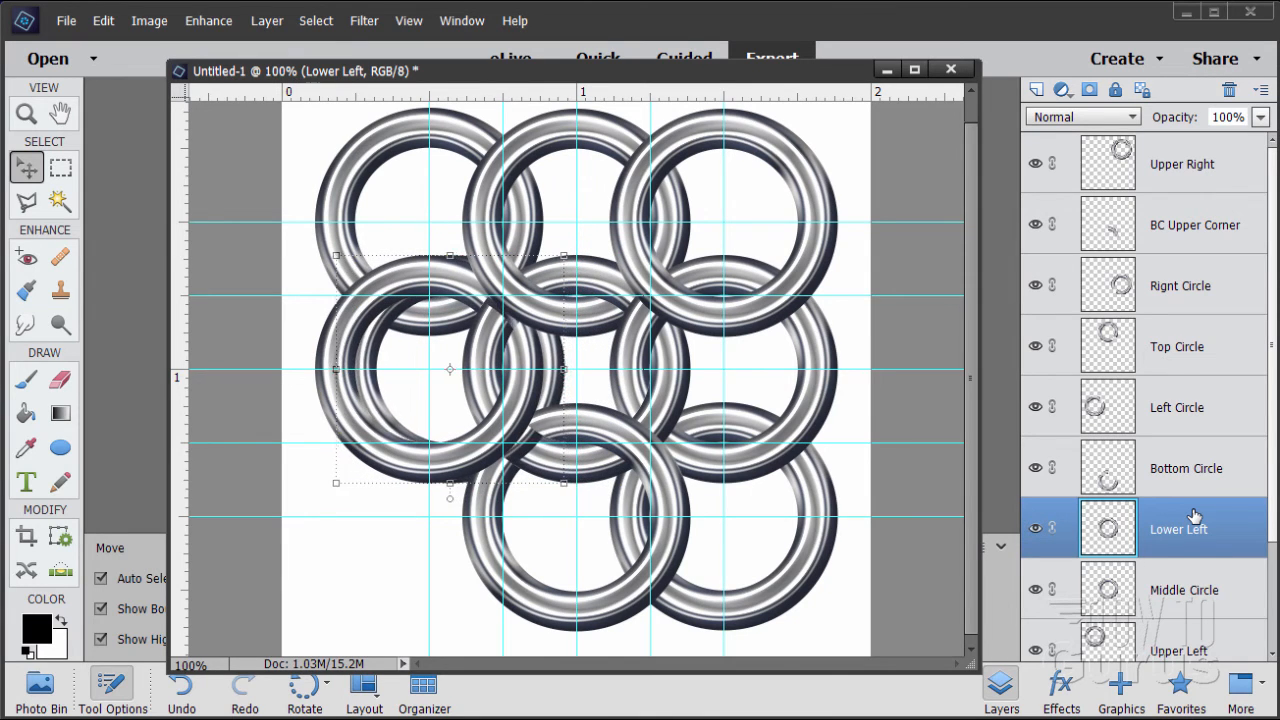
{"action": "key", "text": "Down"}
{"action": "key", "text": "Down"}
{"action": "key", "text": "Down"}
{"action": "key", "text": "Down"}
{"action": "key", "text": "Down"}
{"action": "key", "text": "Down"}
{"action": "key", "text": "Down"}
{"action": "key", "text": "Down"}
{"action": "key", "text": "Down"}
{"action": "key", "text": "Down"}
{"action": "key", "text": "Down"}
{"action": "key", "text": "Down"}
{"action": "key", "text": "Down"}
{"action": "key", "text": "Down"}
{"action": "key", "text": "Down"}
{"action": "key", "text": "Down"}
{"action": "key", "text": "Down"}
{"action": "key", "text": "Down"}
{"action": "key", "text": "Down"}
{"action": "key", "text": "Down"}
{"action": "key", "text": "Down"}
{"action": "key", "text": "Down"}
{"action": "key", "text": "Down"}
{"action": "key", "text": "Down"}
{"action": "key", "text": "Down"}
{"action": "key", "text": "Down"}
{"action": "key", "text": "Down"}
{"action": "key", "text": "Down"}
{"action": "key", "text": "Down"}
{"action": "key", "text": "Down"}
{"action": "key", "text": "Down"}
{"action": "key", "text": "Down"}
{"action": "key", "text": "Down"}
{"action": "key", "text": "Down"}
{"action": "key", "text": "Down"}
{"action": "key", "text": "Down"}
{"action": "key", "text": "Down"}
{"action": "key", "text": "Down"}
{"action": "key", "text": "Down"}
{"action": "key", "text": "Down"}
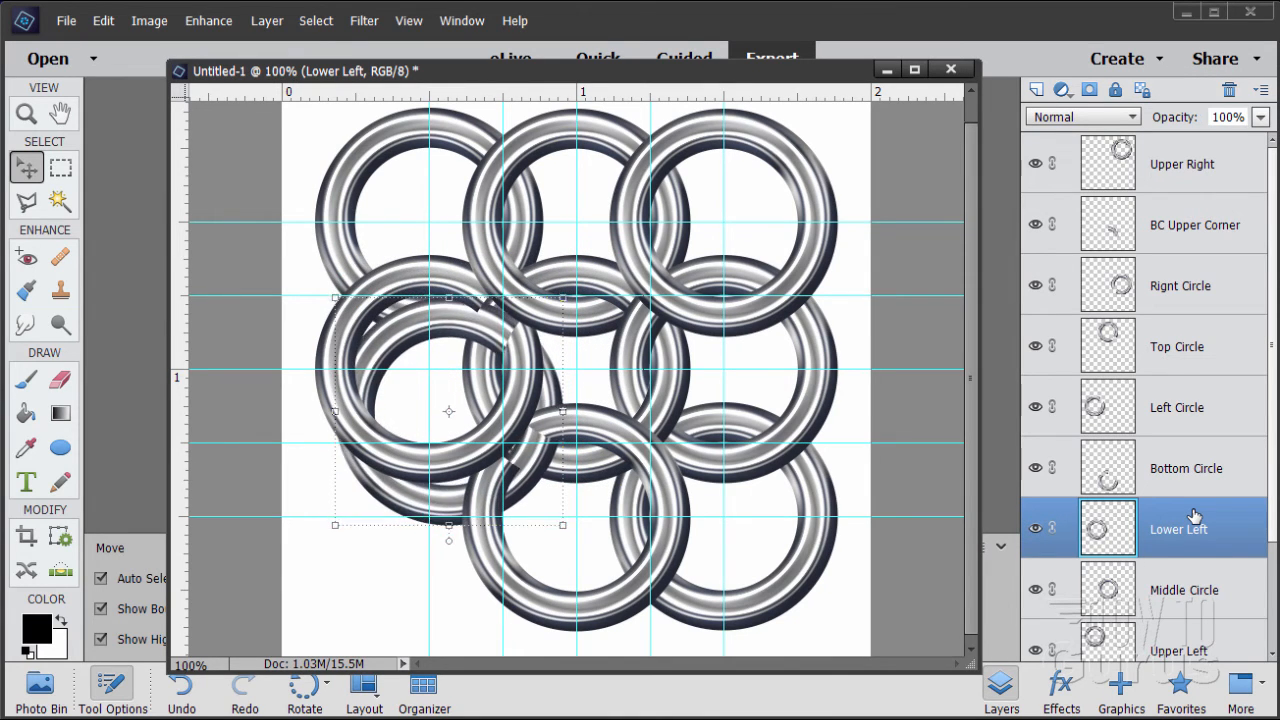
{"action": "key", "text": "Down"}
{"action": "key", "text": "Down"}
{"action": "key", "text": "Down"}
{"action": "key", "text": "Down"}
{"action": "key", "text": "Down"}
{"action": "key", "text": "Down"}
{"action": "key", "text": "Down"}
{"action": "key", "text": "Down"}
{"action": "key", "text": "Down"}
{"action": "key", "text": "Down"}
{"action": "key", "text": "Down"}
{"action": "key", "text": "Down"}
{"action": "key", "text": "Down"}
{"action": "key", "text": "Down"}
{"action": "key", "text": "Down"}
{"action": "key", "text": "Down"}
{"action": "key", "text": "Down"}
{"action": "key", "text": "Down"}
{"action": "key", "text": "Down"}
{"action": "key", "text": "Down"}
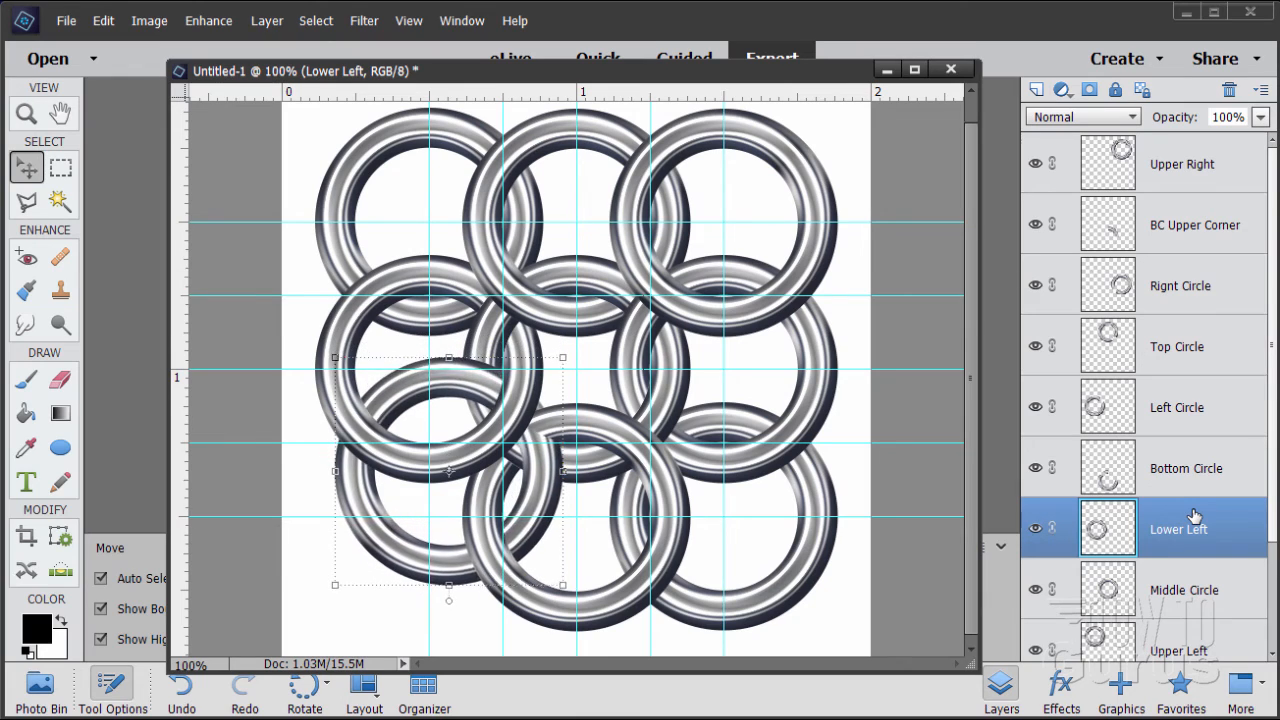
- Fine-tune the Lower Left ring so its centre sits exactly on its guide crossing
{"action": "key", "text": "Left"}
{"action": "key", "text": "Left"}
{"action": "key", "text": "Left"}
{"action": "key", "text": "Left"}
{"action": "key", "text": "Left"}
{"action": "key", "text": "Left"}
{"action": "key", "text": "Left"}
{"action": "key", "text": "Left"}
{"action": "key", "text": "Left"}
{"action": "key", "text": "Left"}
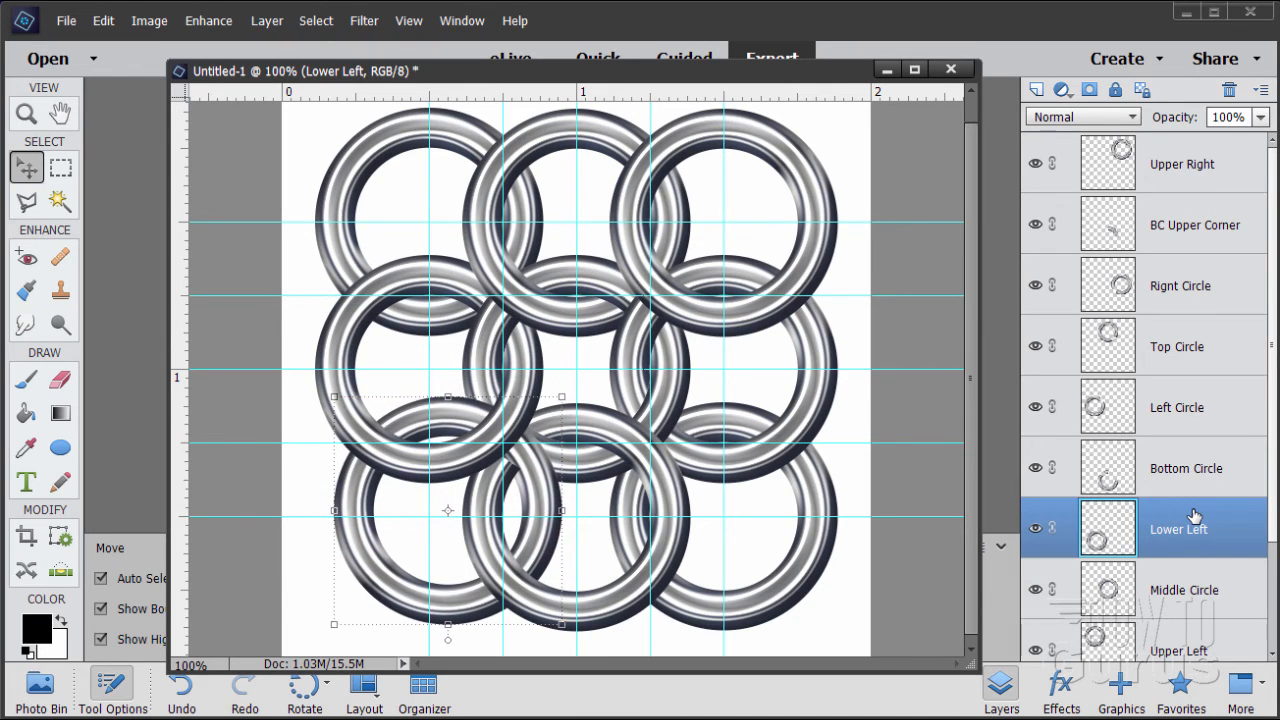
{"action": "key", "text": "Left"}
{"action": "key", "text": "Left"}
{"action": "key", "text": "Left"}
{"action": "key", "text": "Left"}
{"action": "key", "text": "Left"}
{"action": "key", "text": "Left"}
{"action": "key", "text": "Left"}
{"action": "key", "text": "Left"}
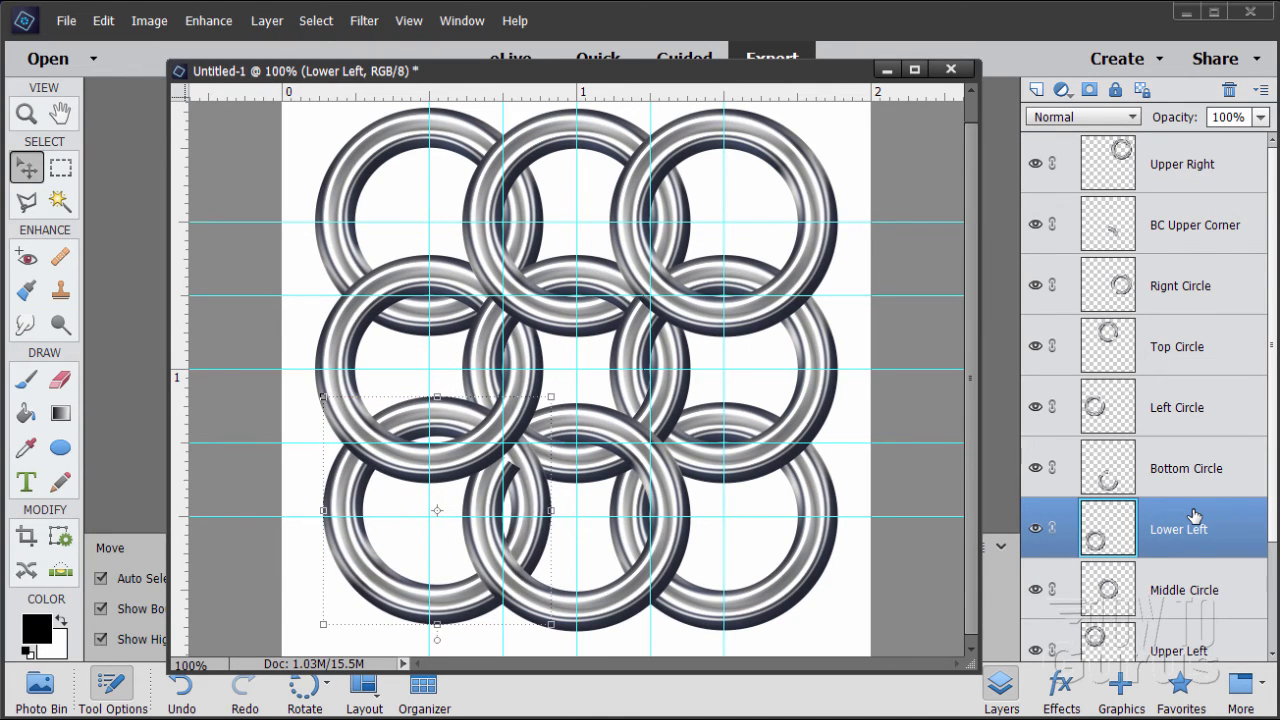
{"action": "key", "text": "Left"}
{"action": "key", "text": "Left"}
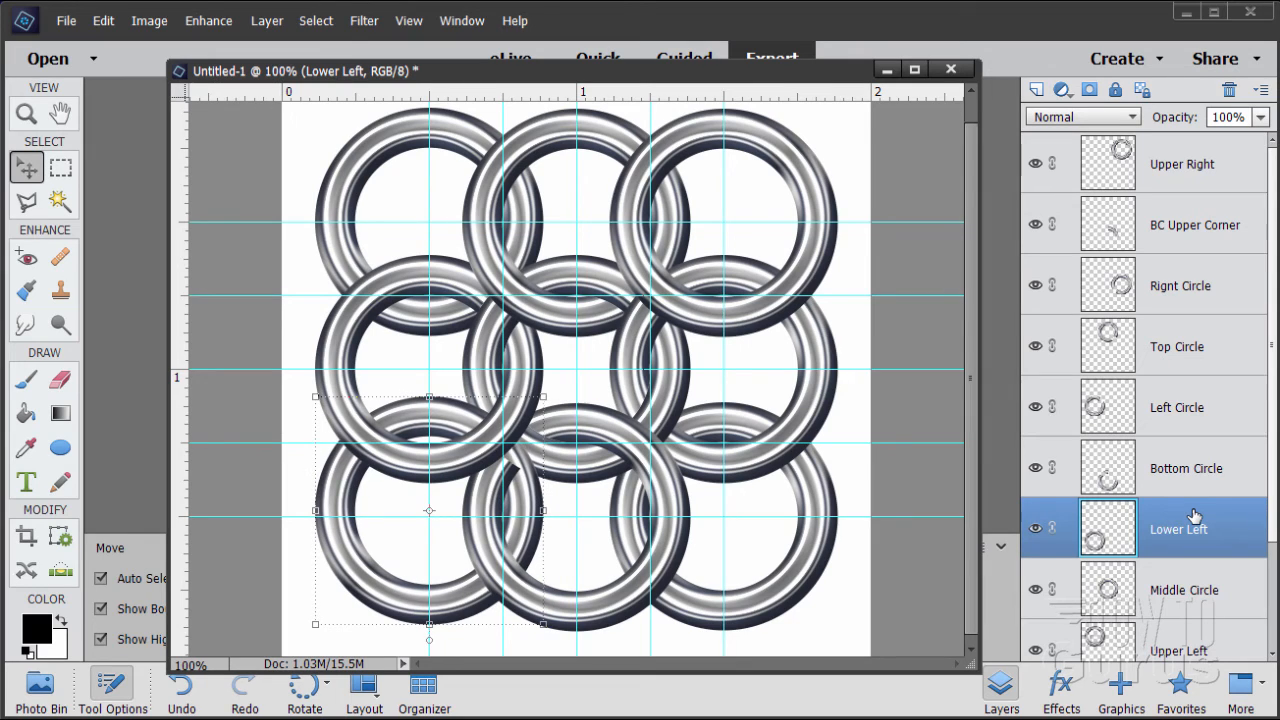
{"action": "key", "text": "Down"}
{"action": "key", "text": "Down"}
{"action": "key", "text": "Down"}
{"action": "key", "text": "Down"}
{"action": "key", "text": "Down"}
{"action": "key", "text": "Down"}
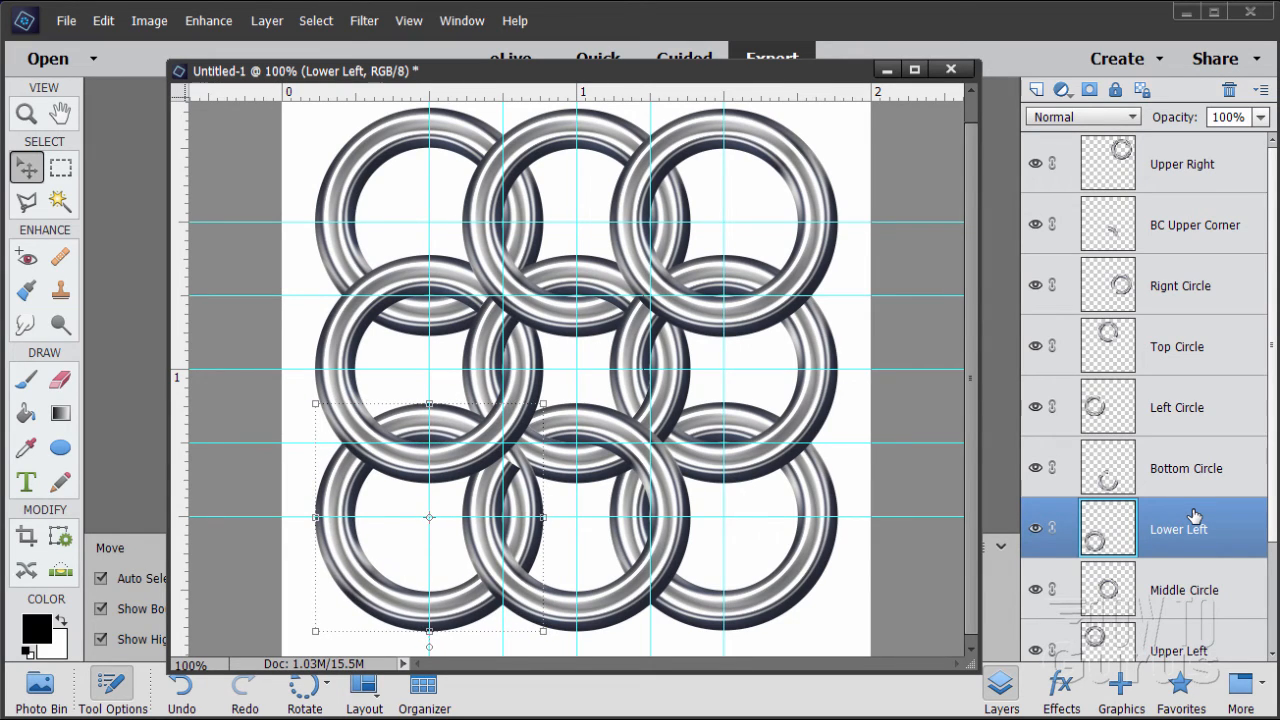
{"action": "key", "text": "Down"}
{"action": "key", "text": "Up"}
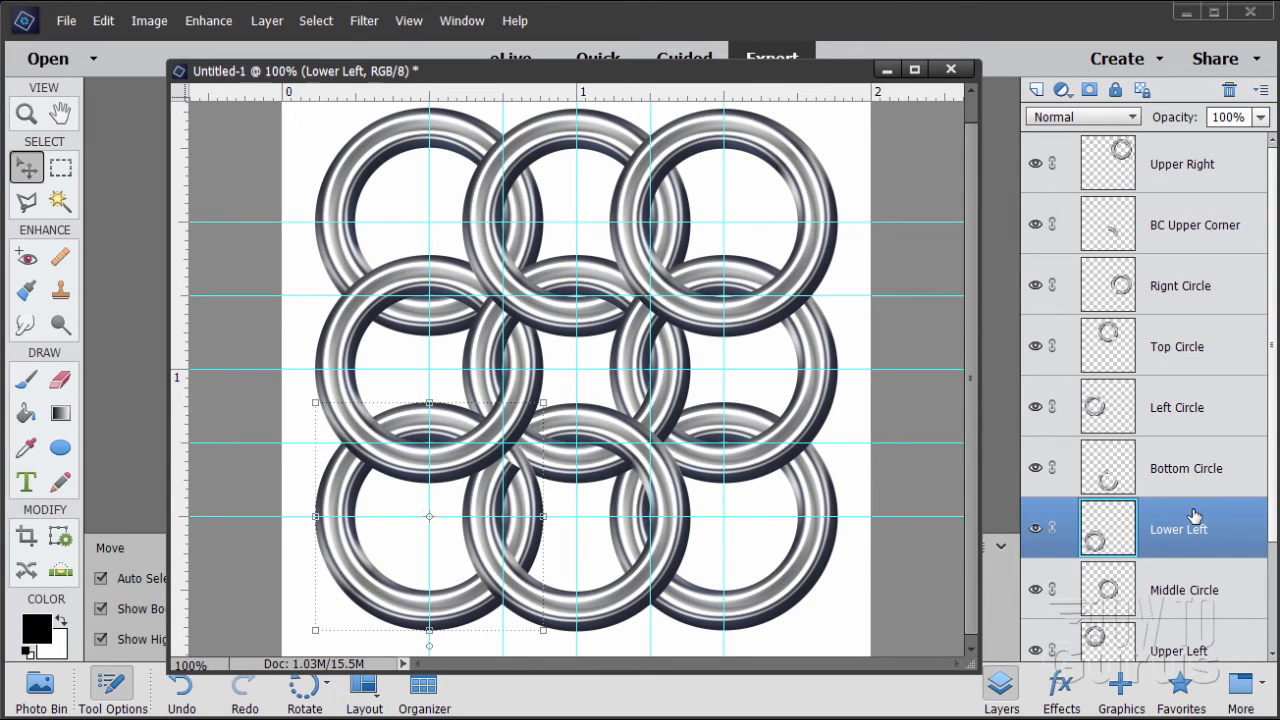
{"action": "key", "text": "Down"}
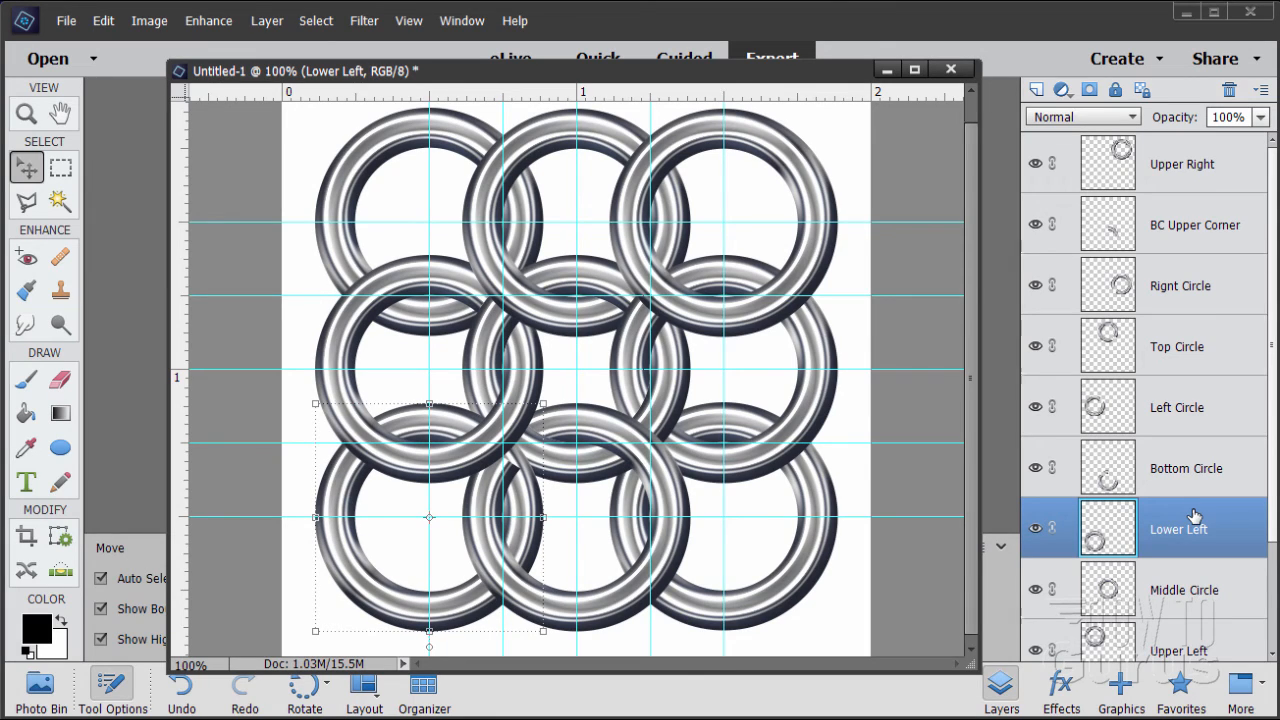
{"action": "key", "text": "Down"}
{"action": "key", "text": "Up"}
- Move the Lower Left layer to the top of the stack and hide the Background layer
{"action": "scroll", "coordinate": [1273, 513], "scroll_direction": "down", "scroll_amount": 3}
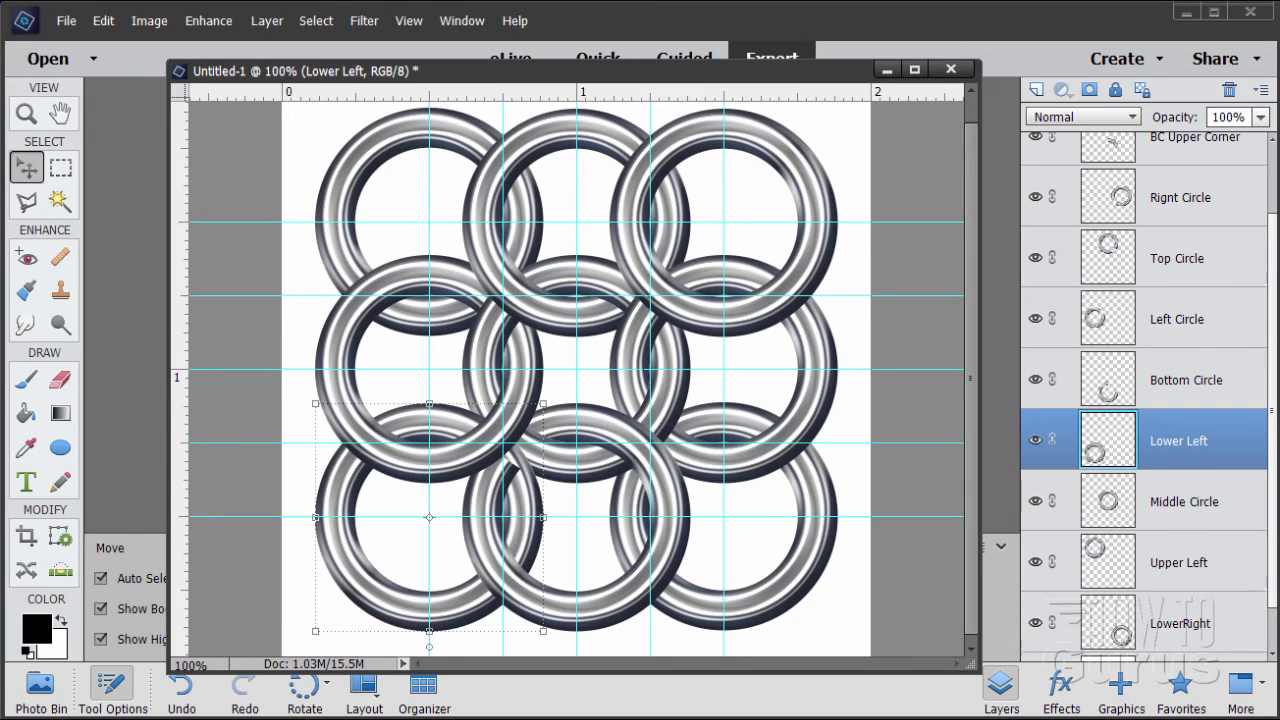
{"action": "scroll", "coordinate": [1215, 519], "scroll_direction": "up", "scroll_amount": 3}
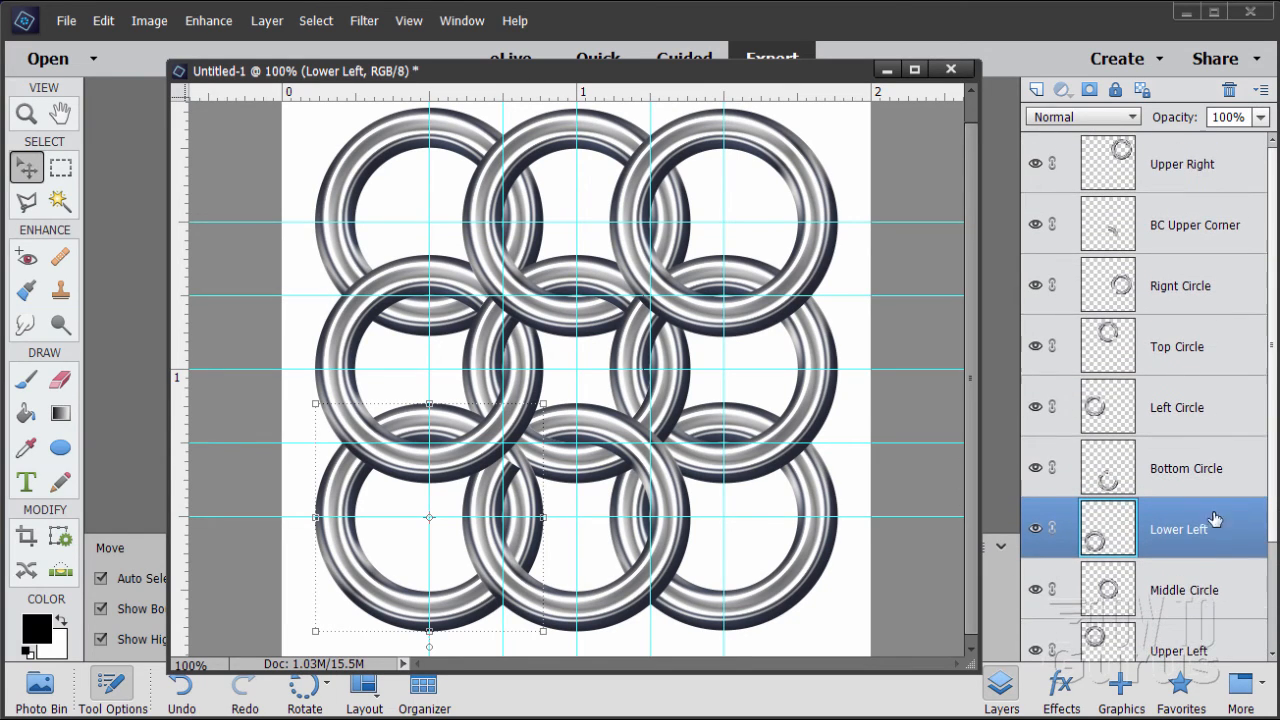
{"action": "left_click_drag", "start_coordinate": [1179, 507], "coordinate": [1175, 152]}
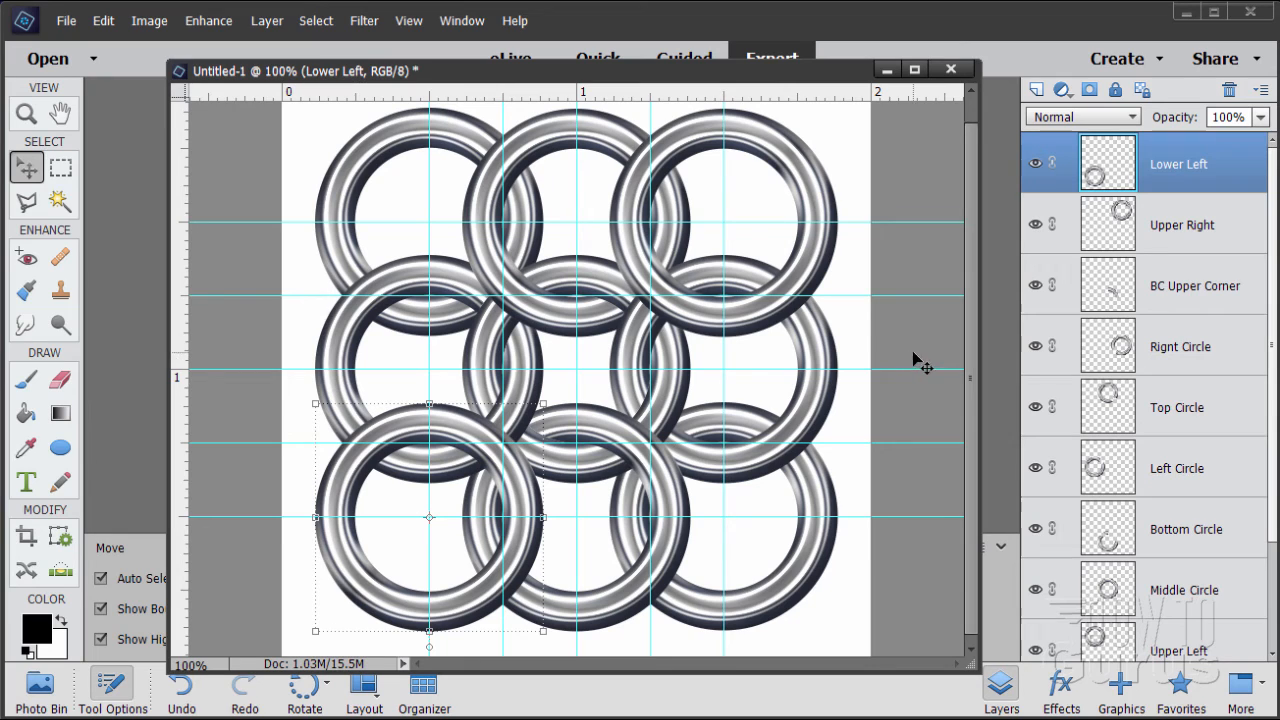
{"action": "scroll", "coordinate": [1150, 400], "scroll_direction": "down", "scroll_amount": 3}
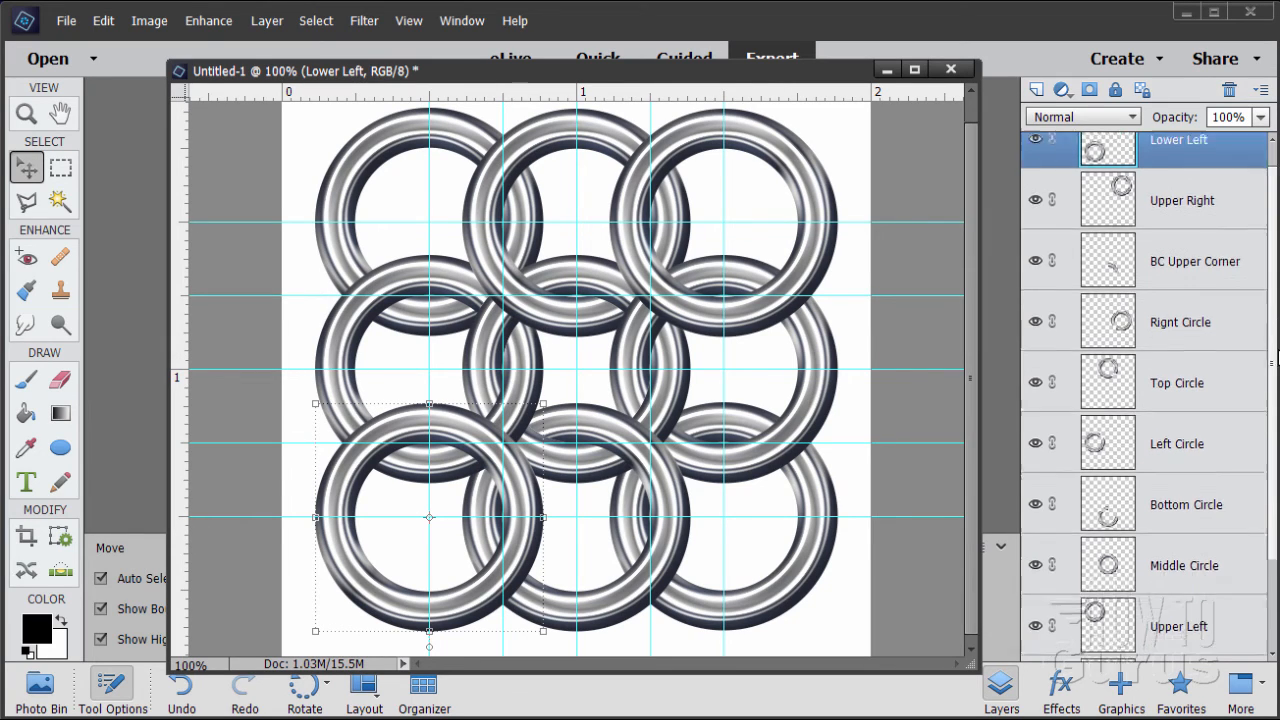
{"action": "left_click", "coordinate": [1034, 632]}
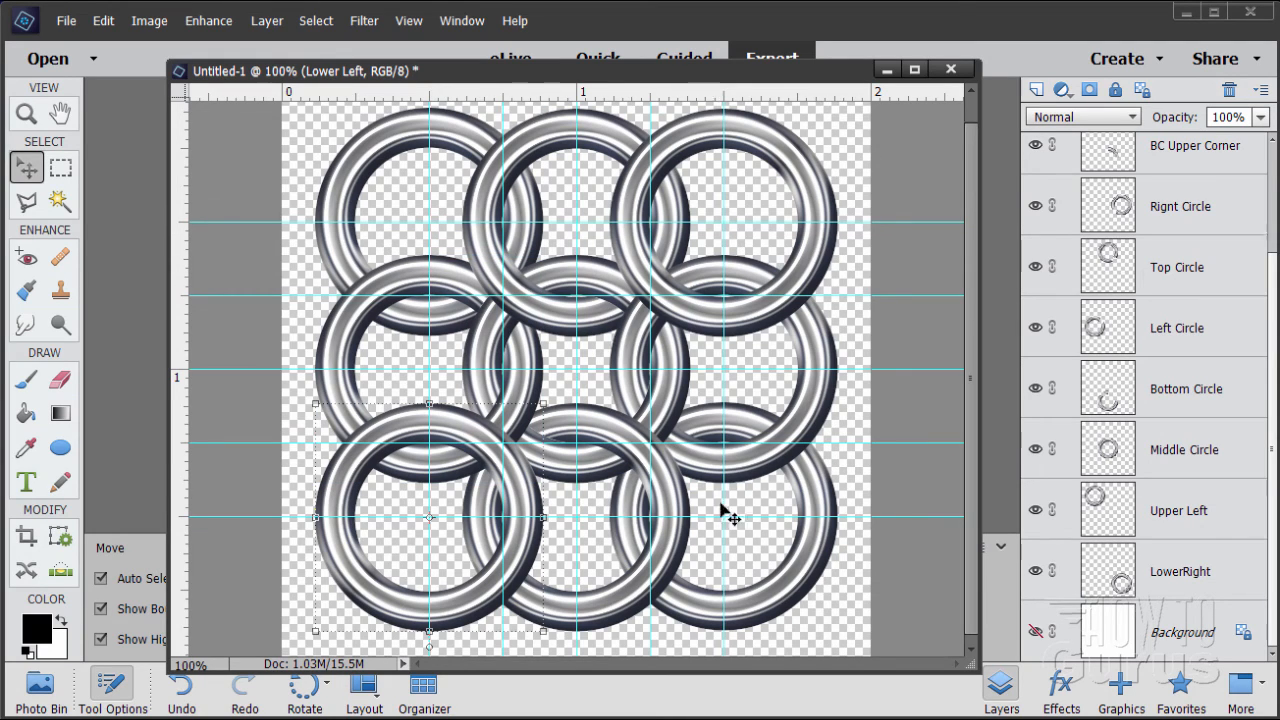
- Save the full layered ring document as a Photoshop file named rings master
{"action": "left_click", "coordinate": [27, 537]}
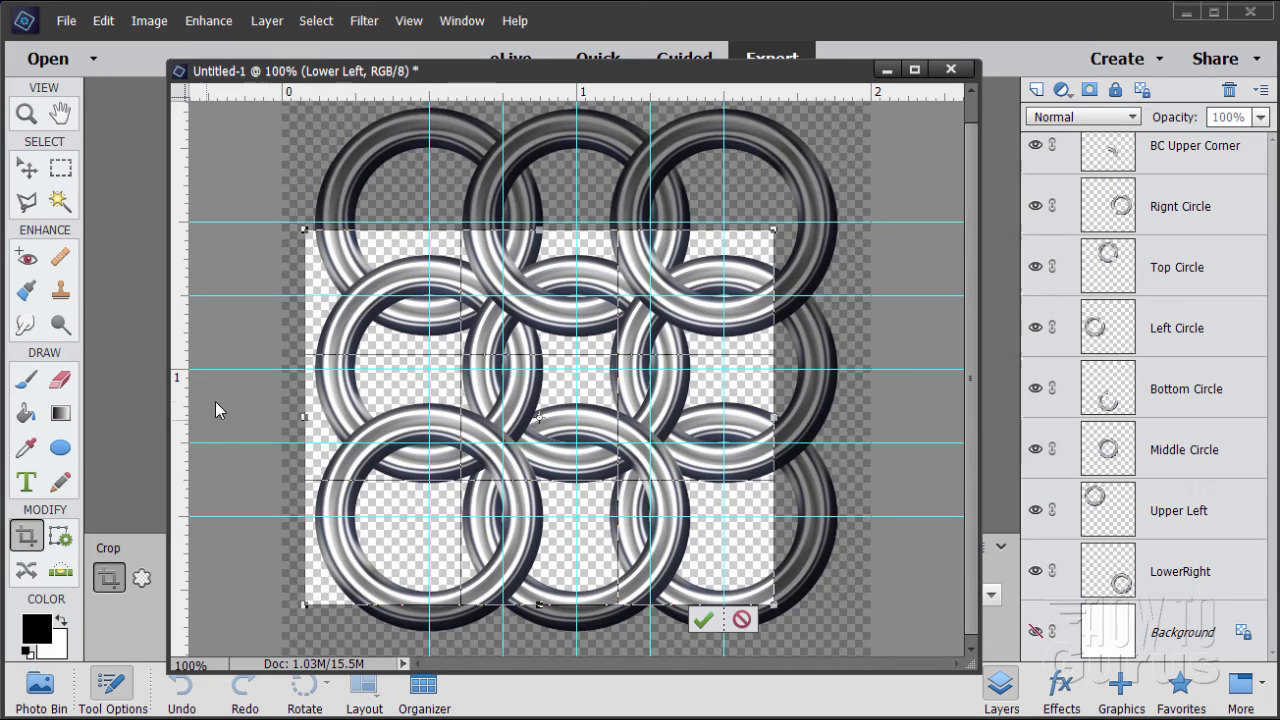
{"action": "left_click", "coordinate": [740, 619]}
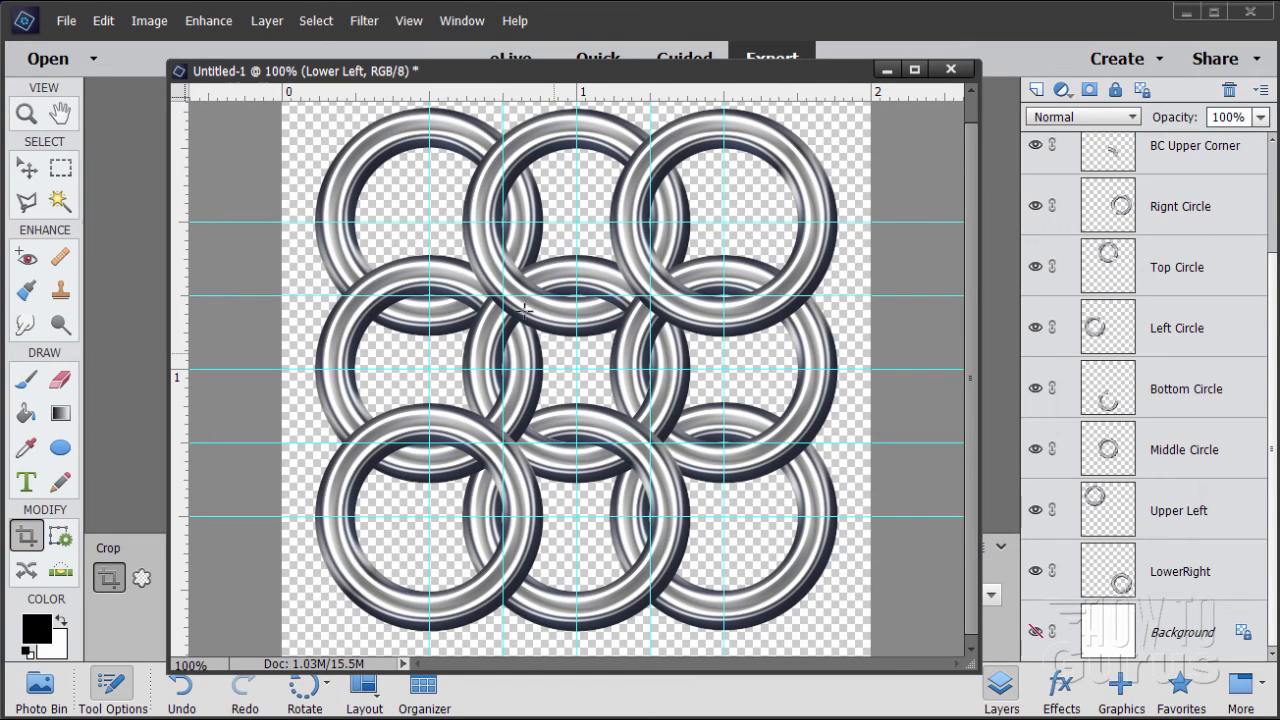
{"action": "left_click", "coordinate": [66, 21]}
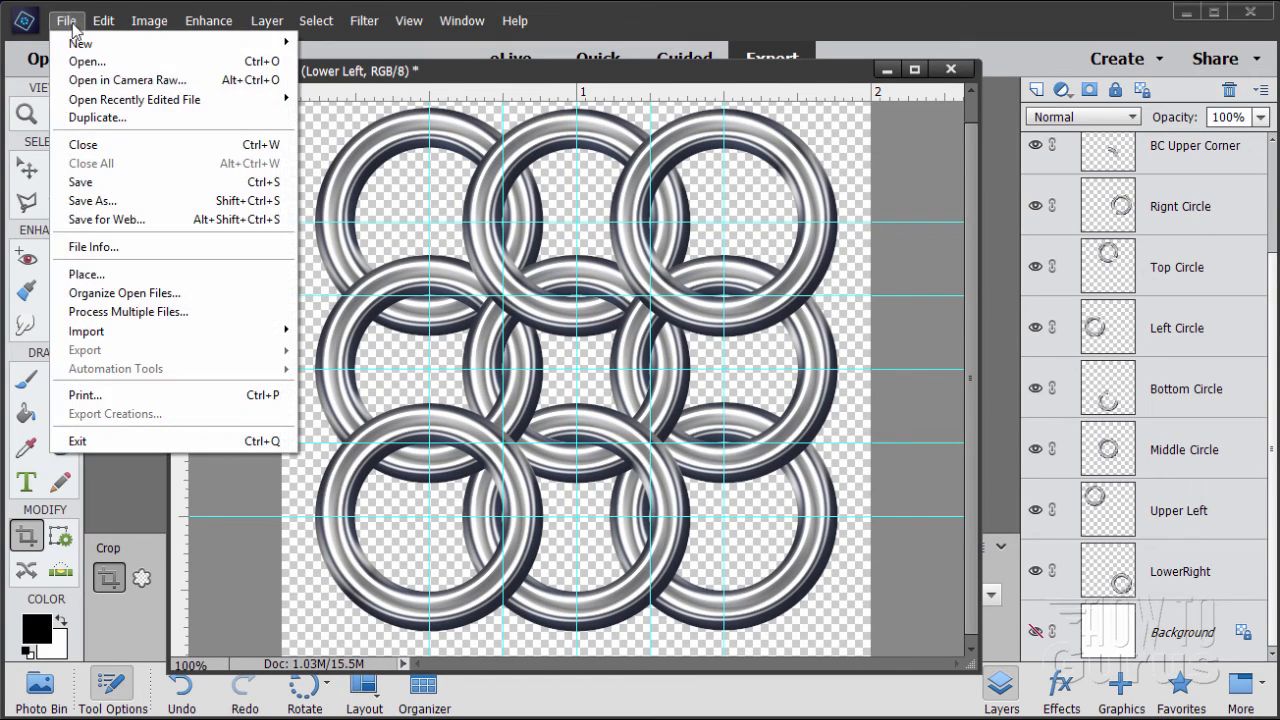
{"action": "left_click", "coordinate": [84, 183]}
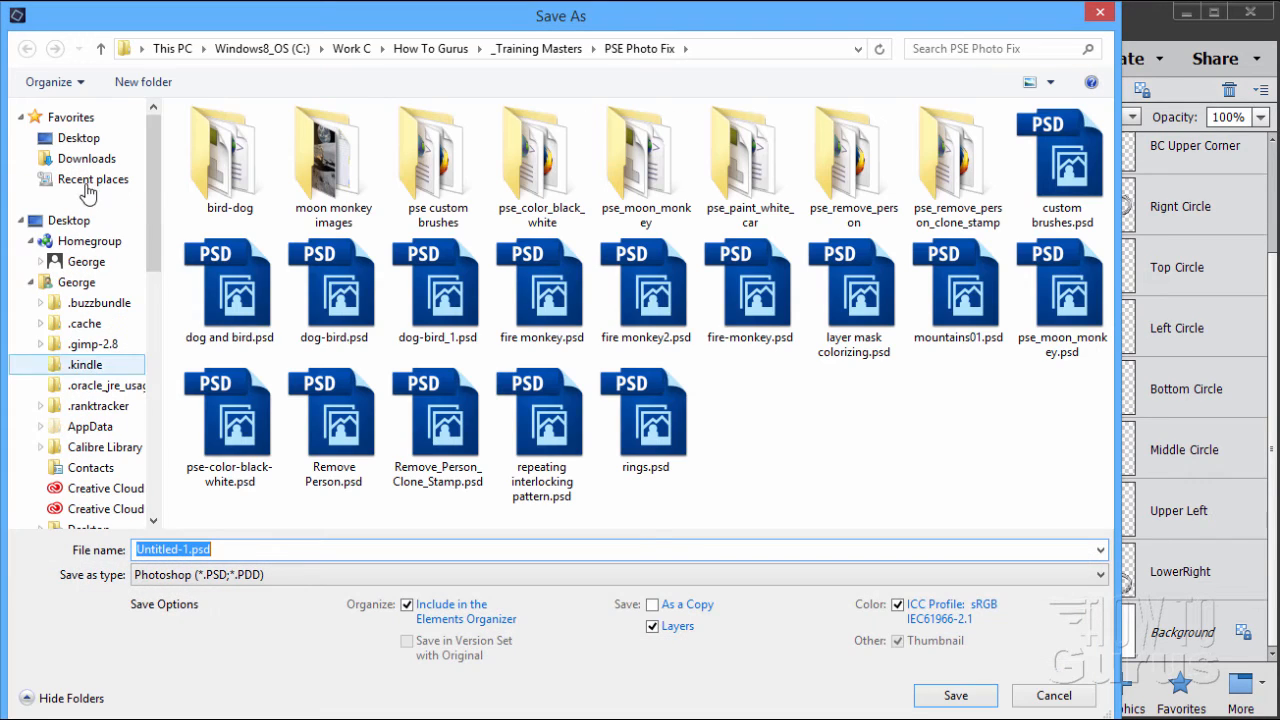
{"action": "type", "text": "rings master"}
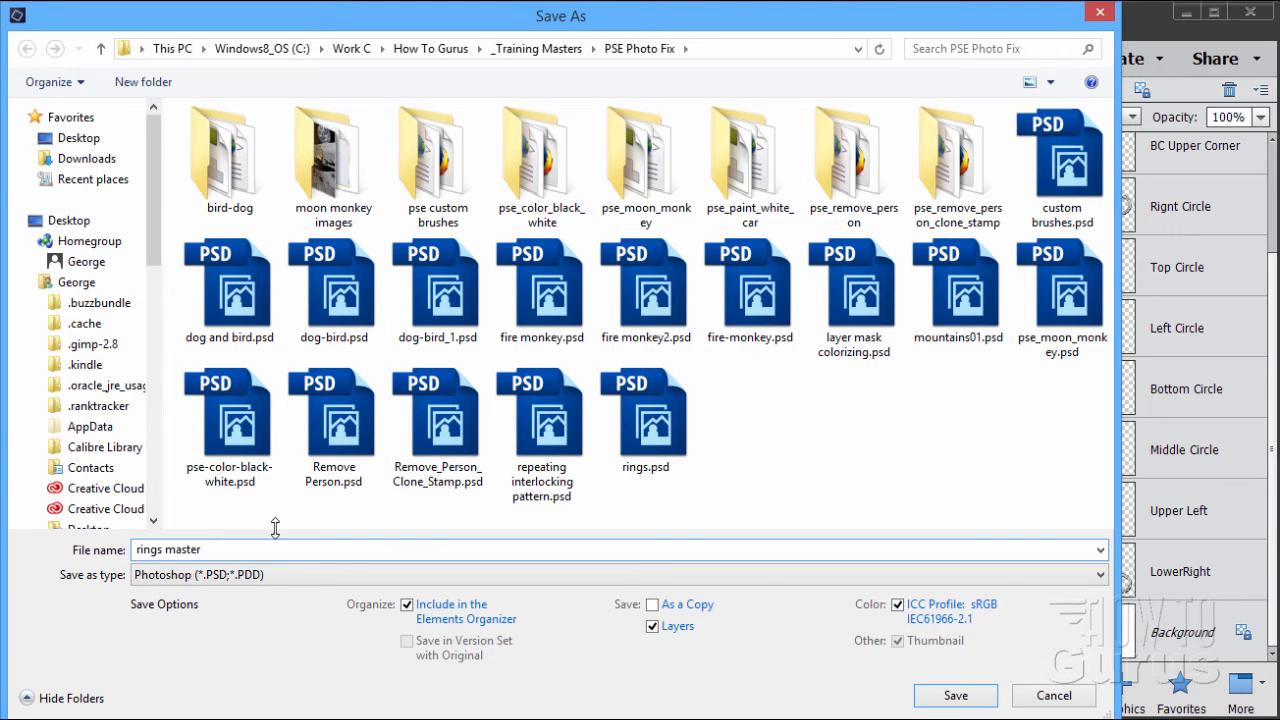
{"action": "left_click", "coordinate": [955, 696]}
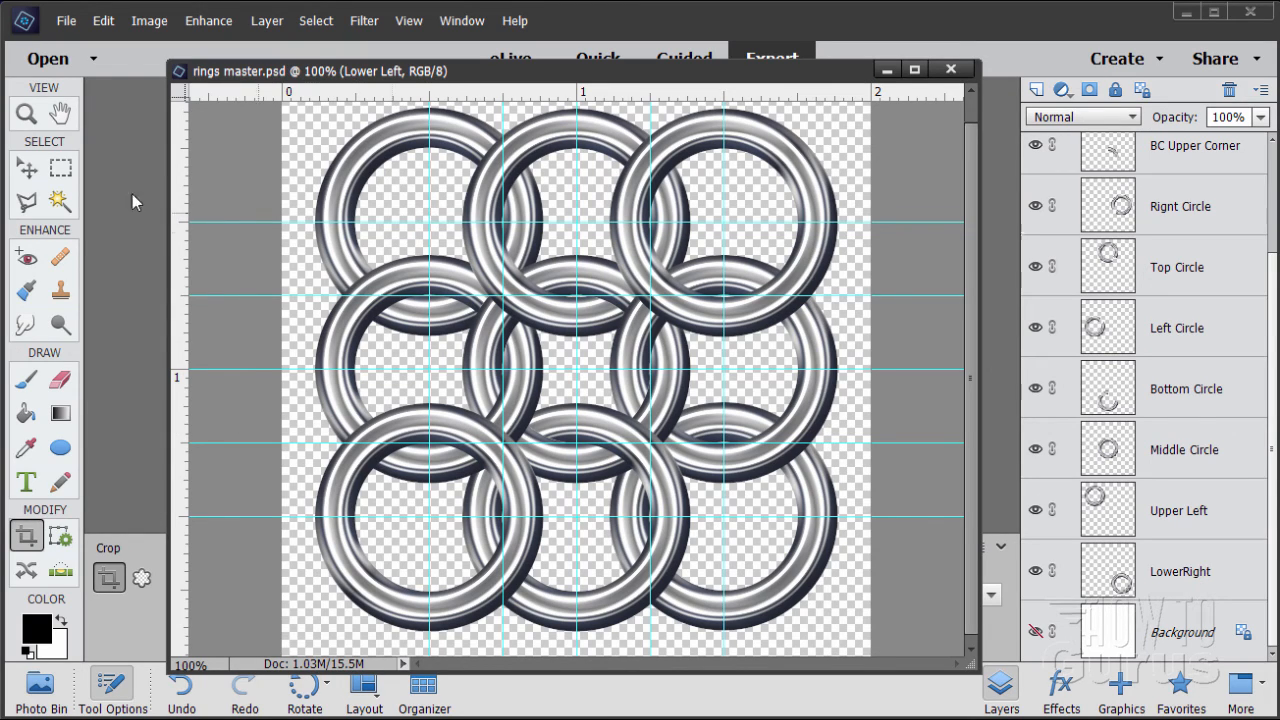
- Crop the image along the guides to the 1 in square whose corners are the centres of the four corner rings
{"action": "left_click", "coordinate": [27, 168]}
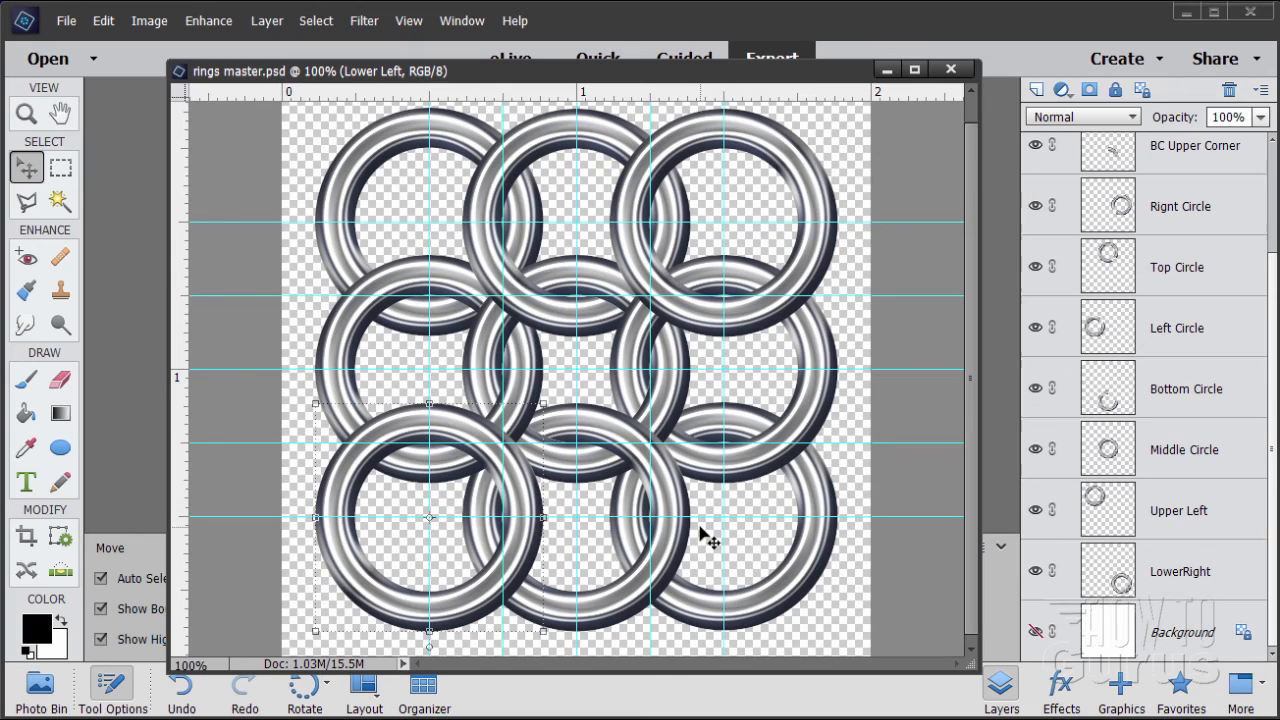
{"action": "left_click", "coordinate": [28, 537]}
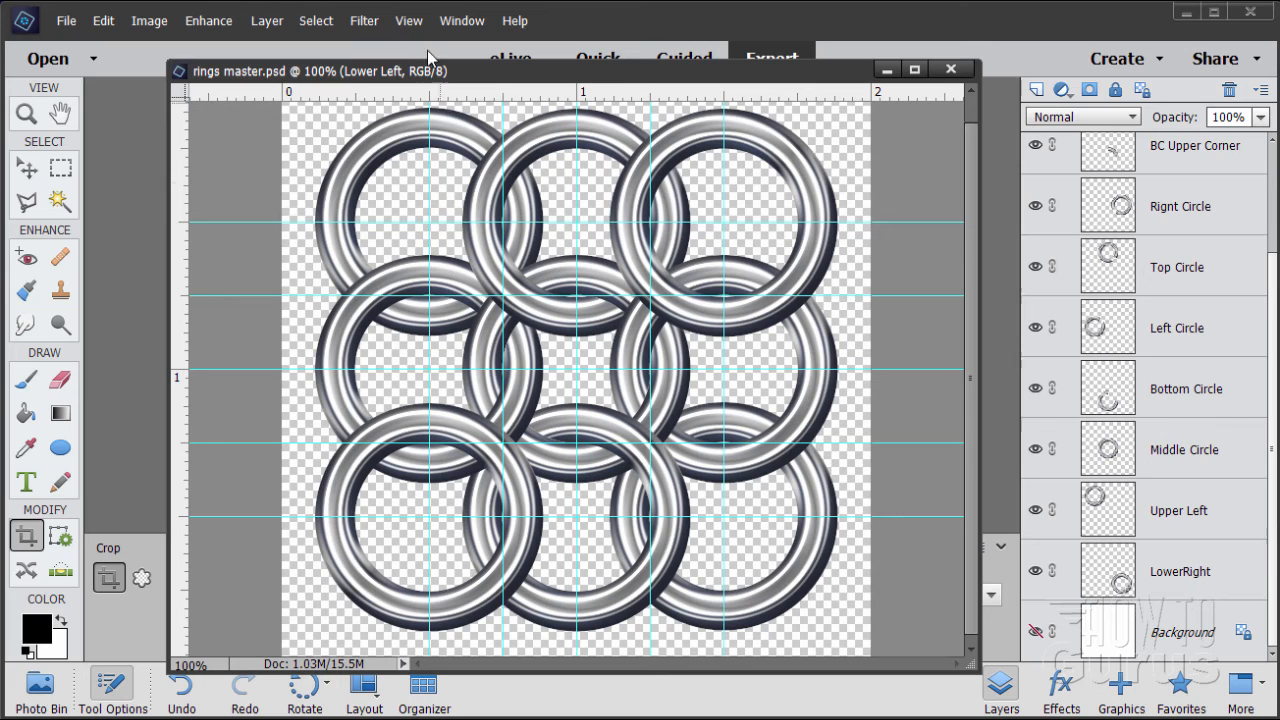
{"action": "left_click", "coordinate": [410, 21]}
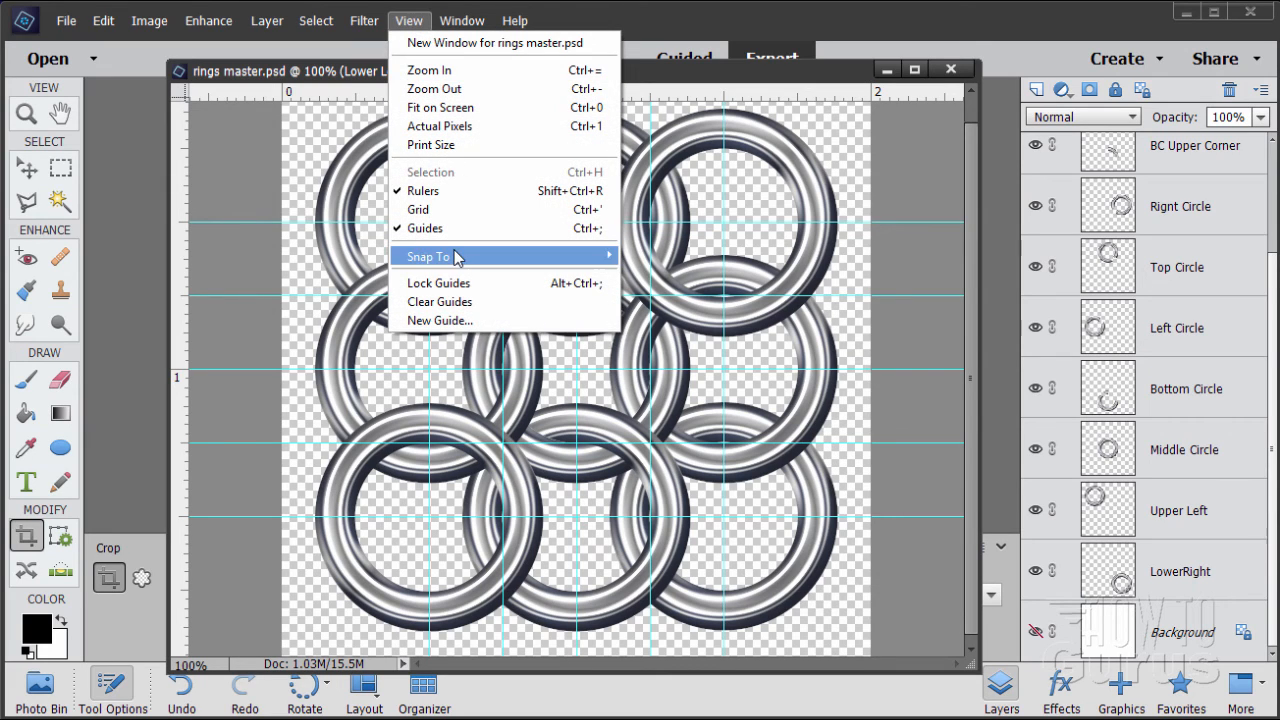
{"action": "mouse_move", "coordinate": [457, 257]}
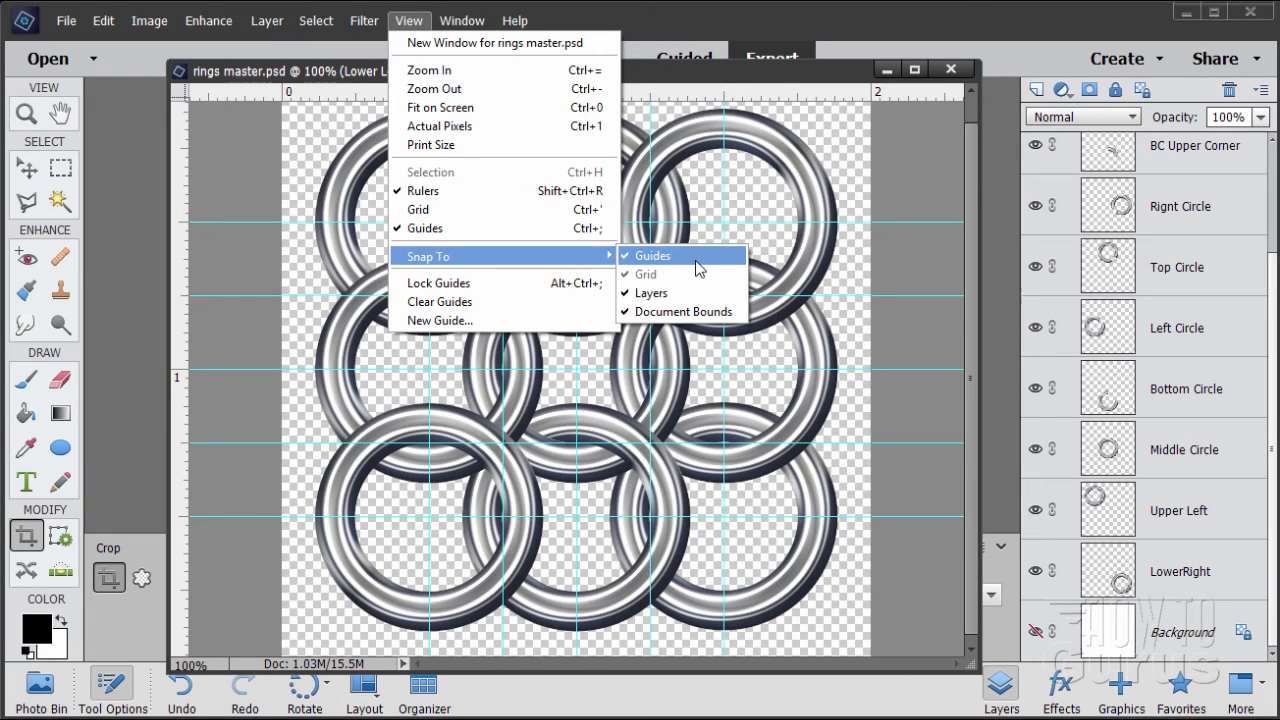
{"action": "left_click", "coordinate": [142, 259]}
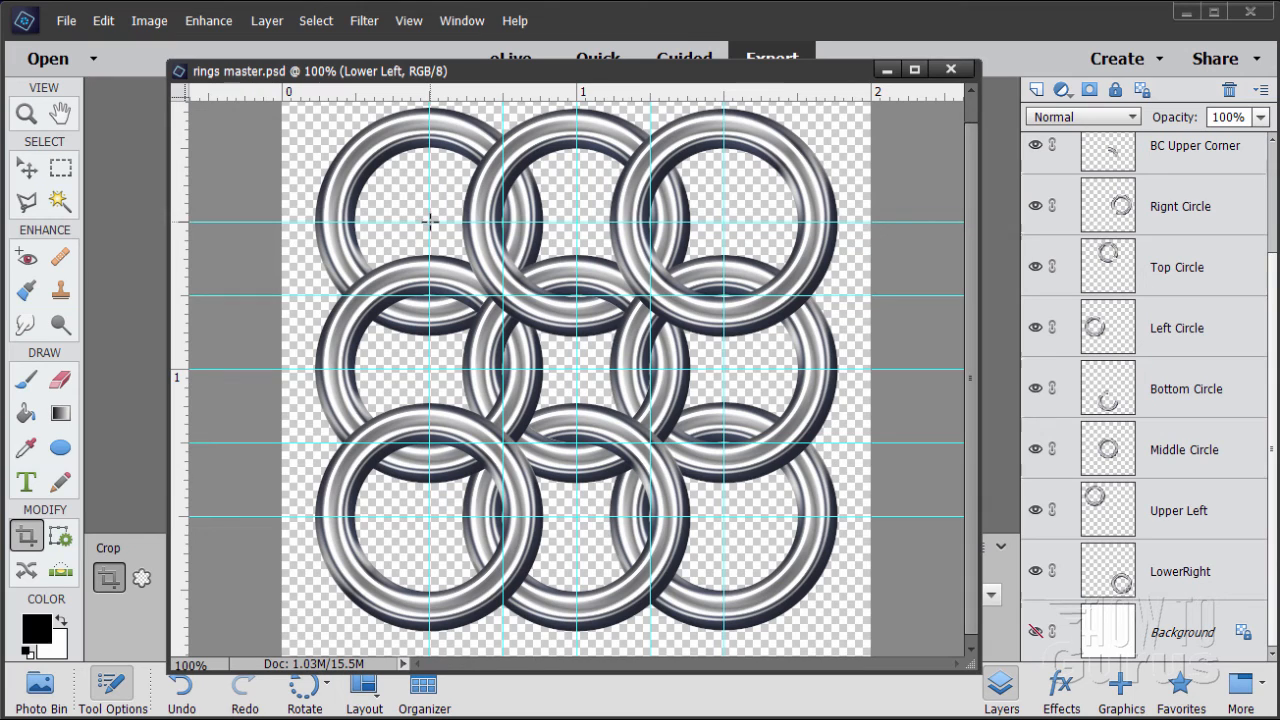
{"action": "left_click_drag", "start_coordinate": [429, 221], "coordinate": [722, 520]}
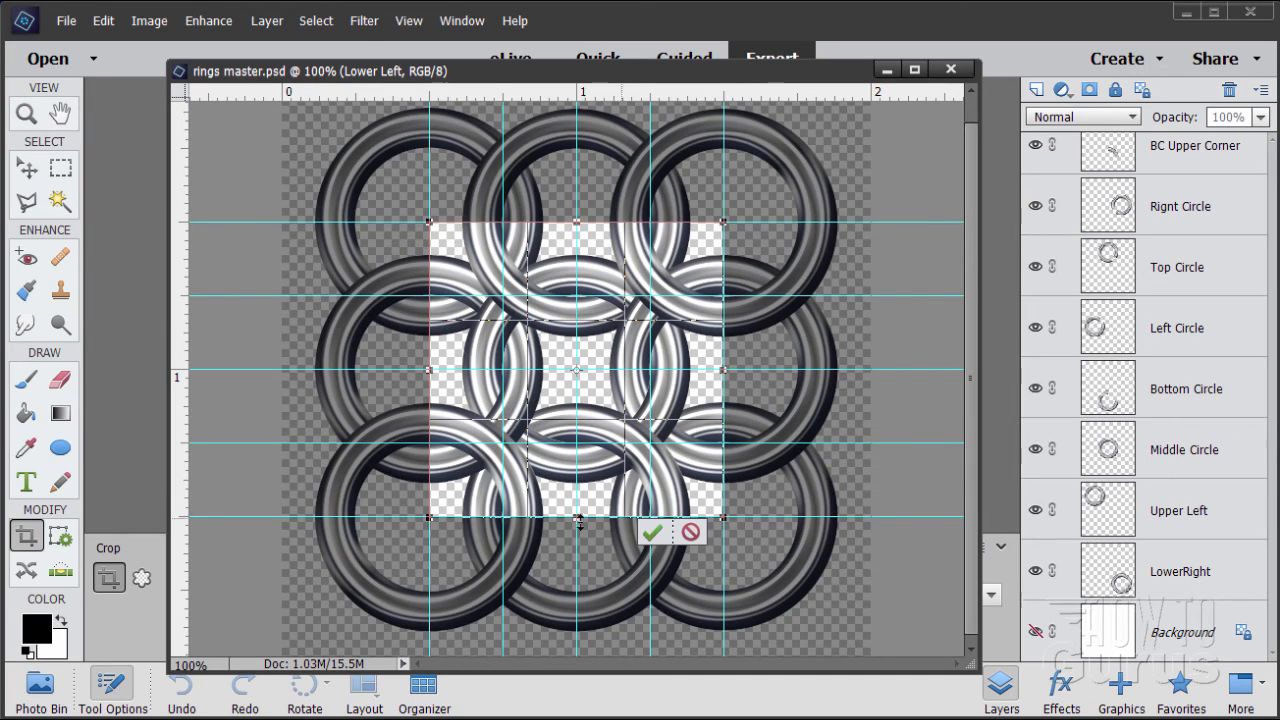
{"action": "left_click", "coordinate": [651, 535]}
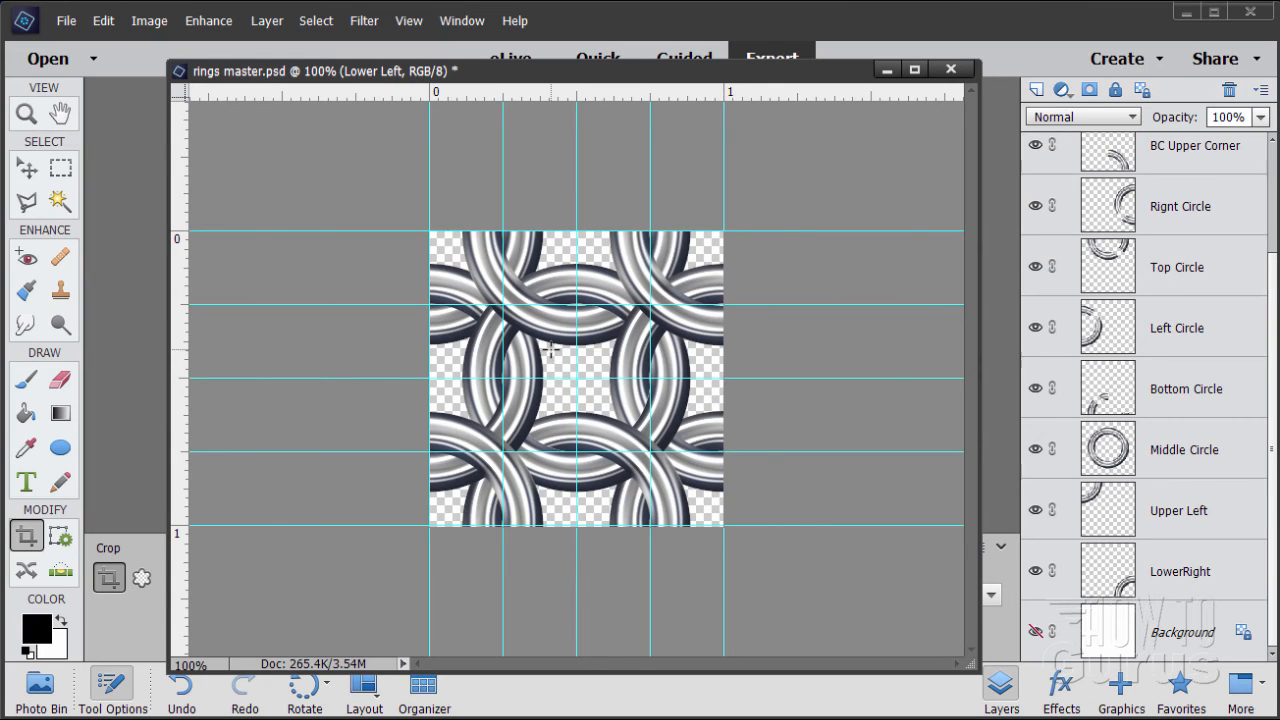
- Define the cropped ring tile as a pattern named rings master.psd
{"action": "left_click", "coordinate": [103, 21]}
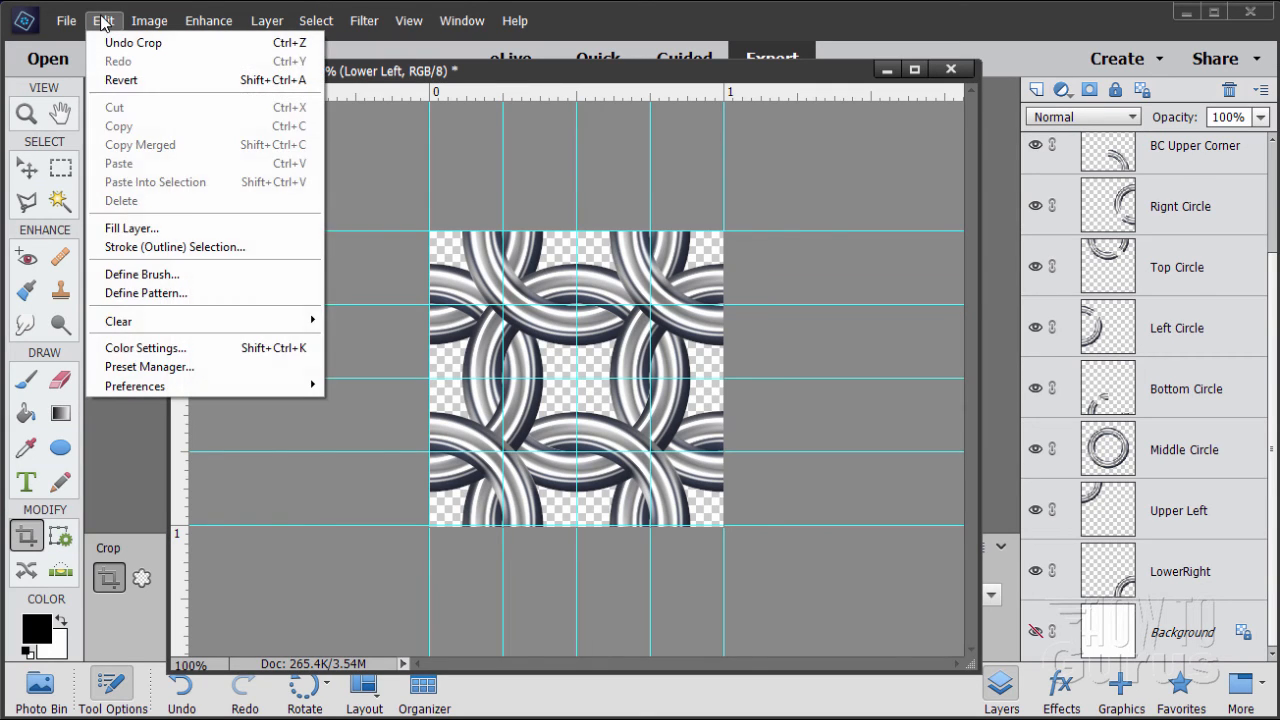
{"action": "left_click", "coordinate": [117, 293]}
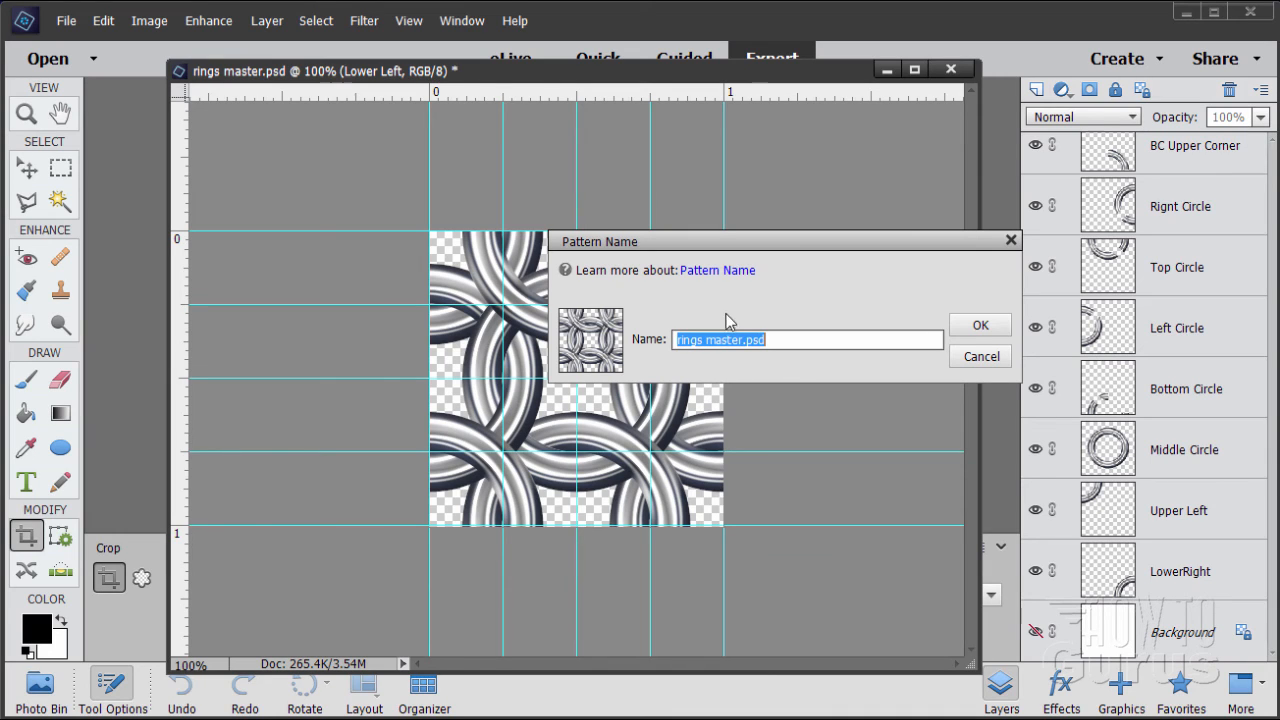
{"action": "left_click", "coordinate": [975, 327]}
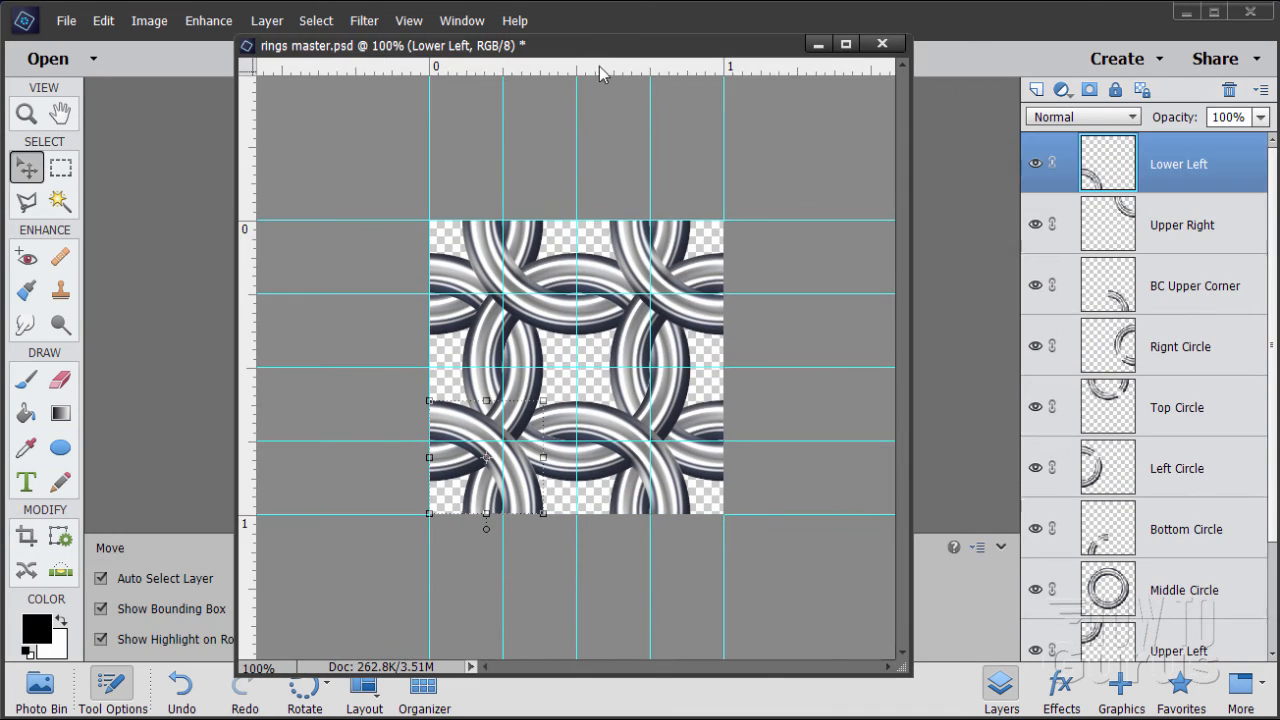
- Minimize the ring tile document and create a blank 6 x 4 in RGB document at 300 pixels/inch with a white background
{"action": "left_click_drag", "start_coordinate": [589, 58], "coordinate": [595, 65]}
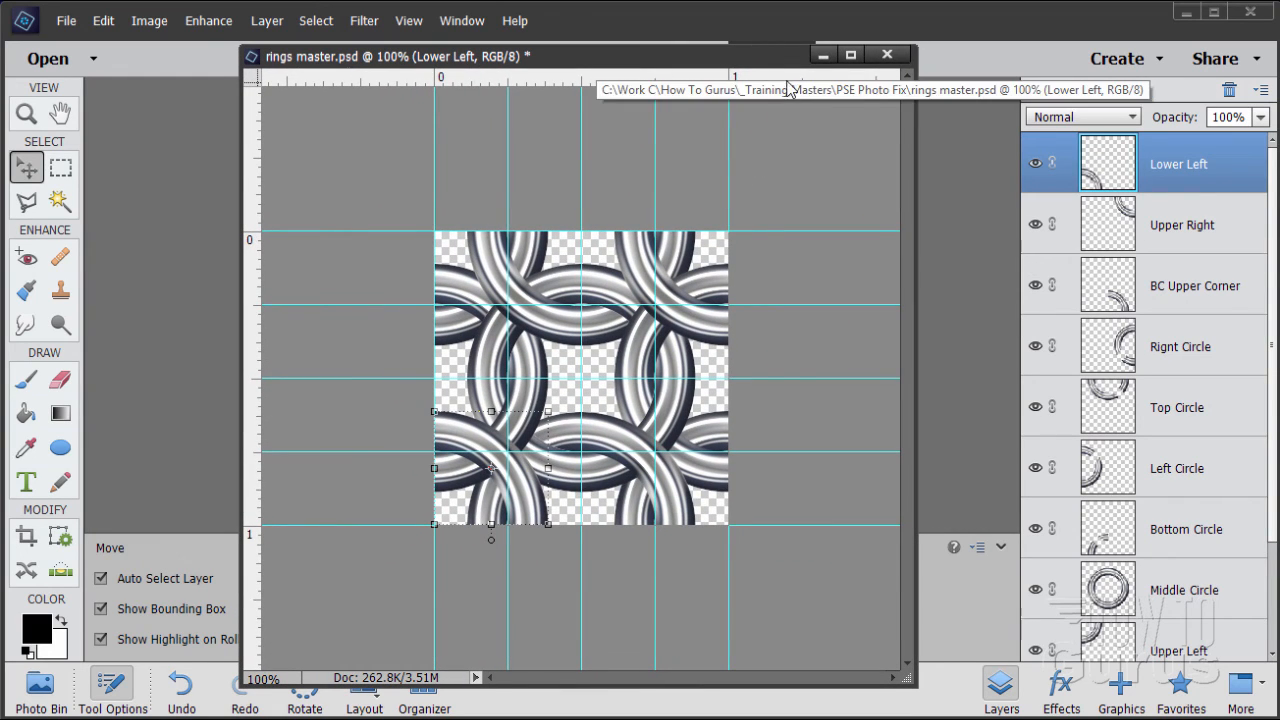
{"action": "left_click", "coordinate": [822, 56]}
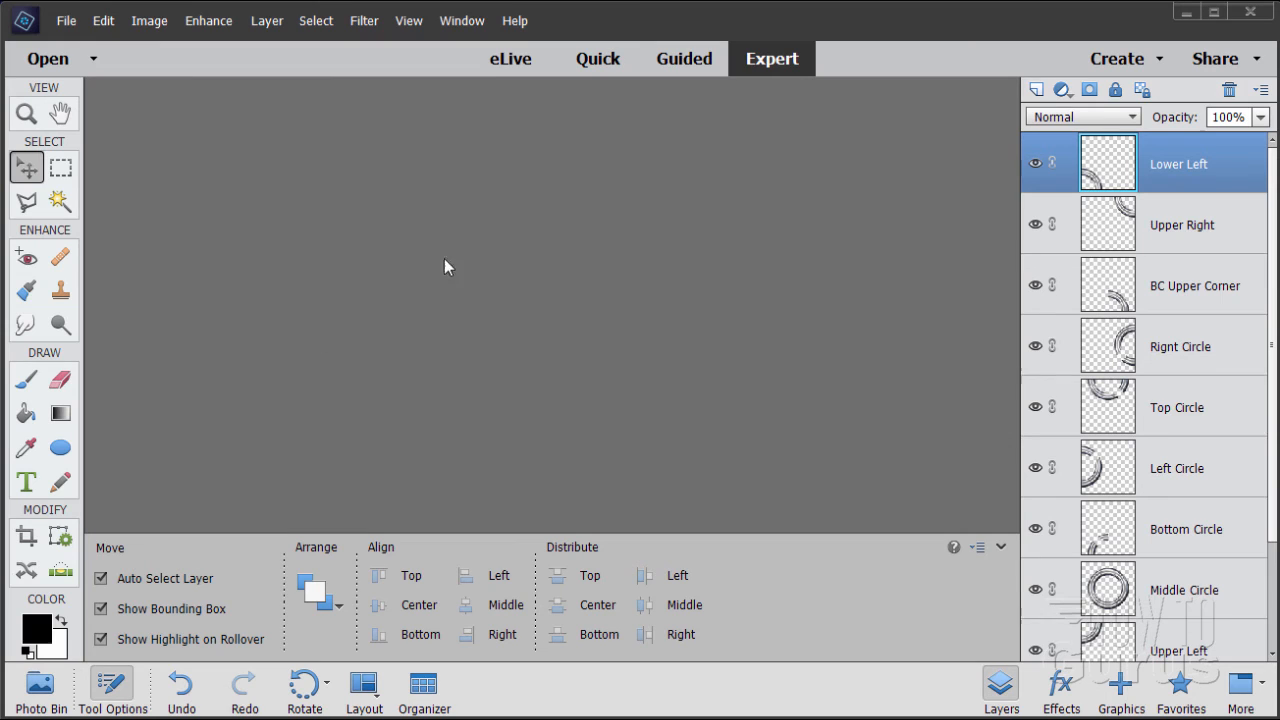
{"action": "left_click", "coordinate": [66, 20]}
{"action": "mouse_move", "coordinate": [78, 44]}
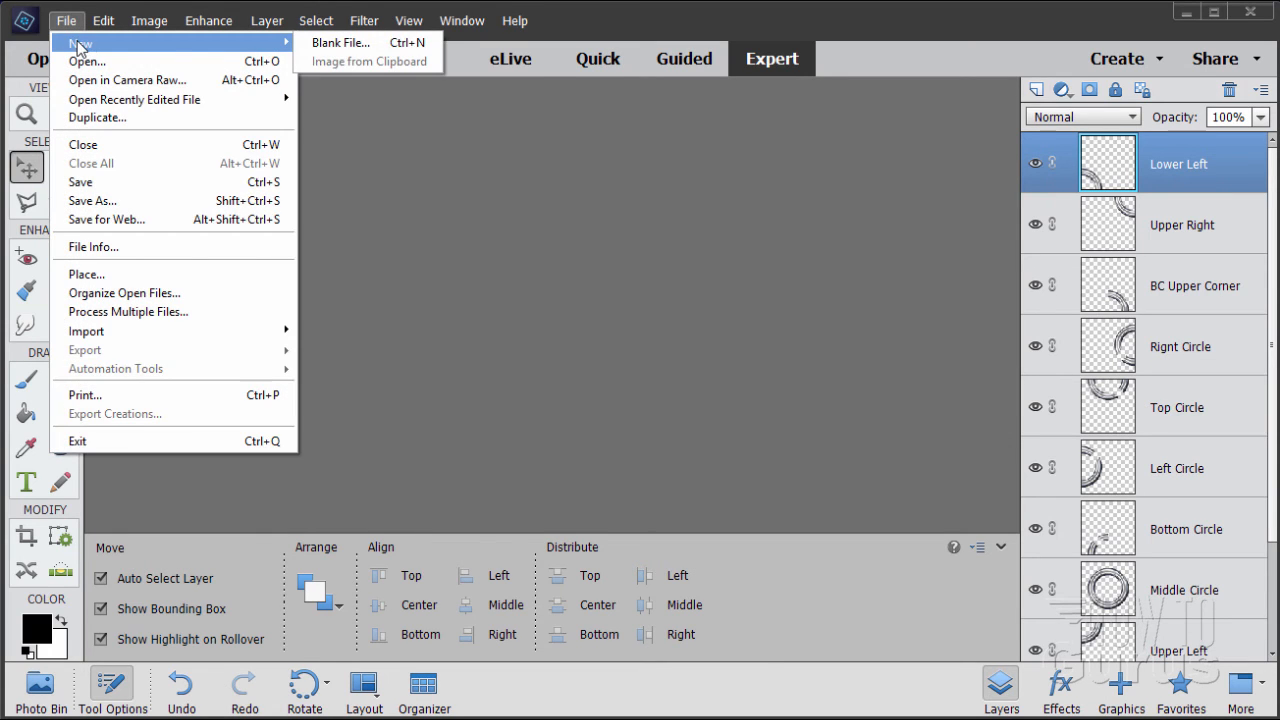
{"action": "left_click", "coordinate": [336, 43]}
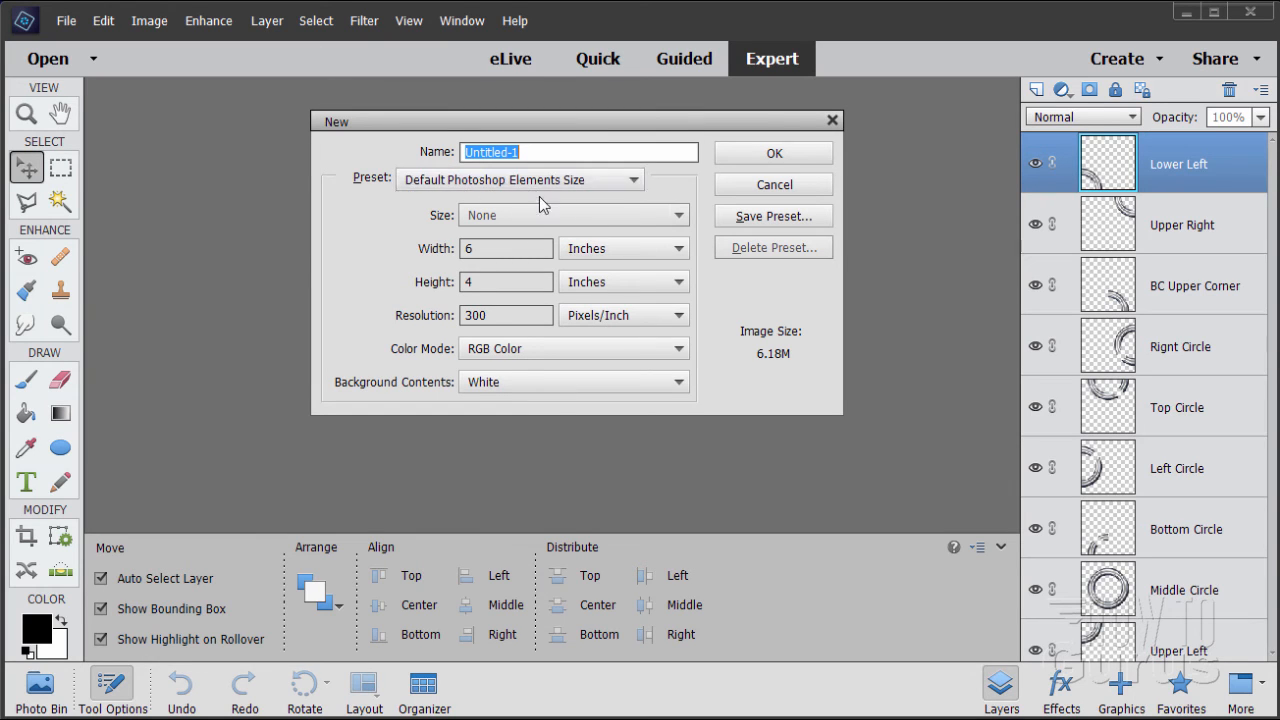
{"action": "left_click", "coordinate": [747, 160]}
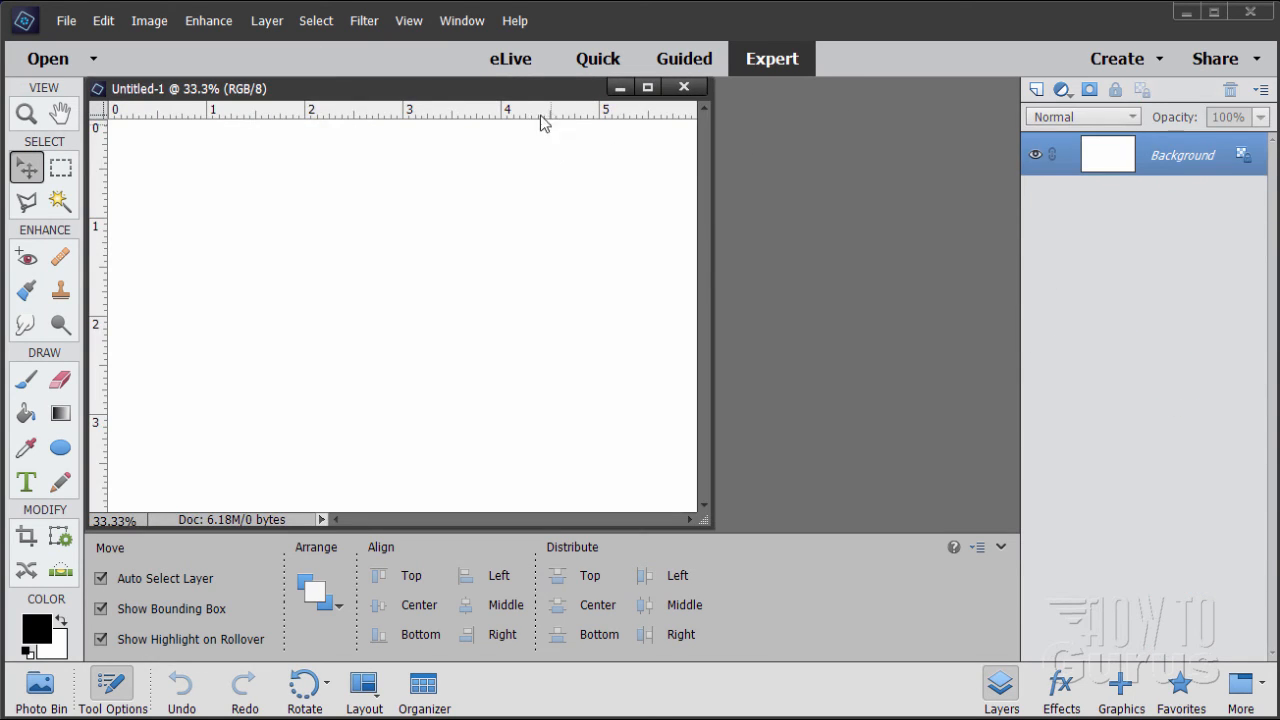
{"action": "left_click_drag", "start_coordinate": [520, 88], "coordinate": [714, 150]}
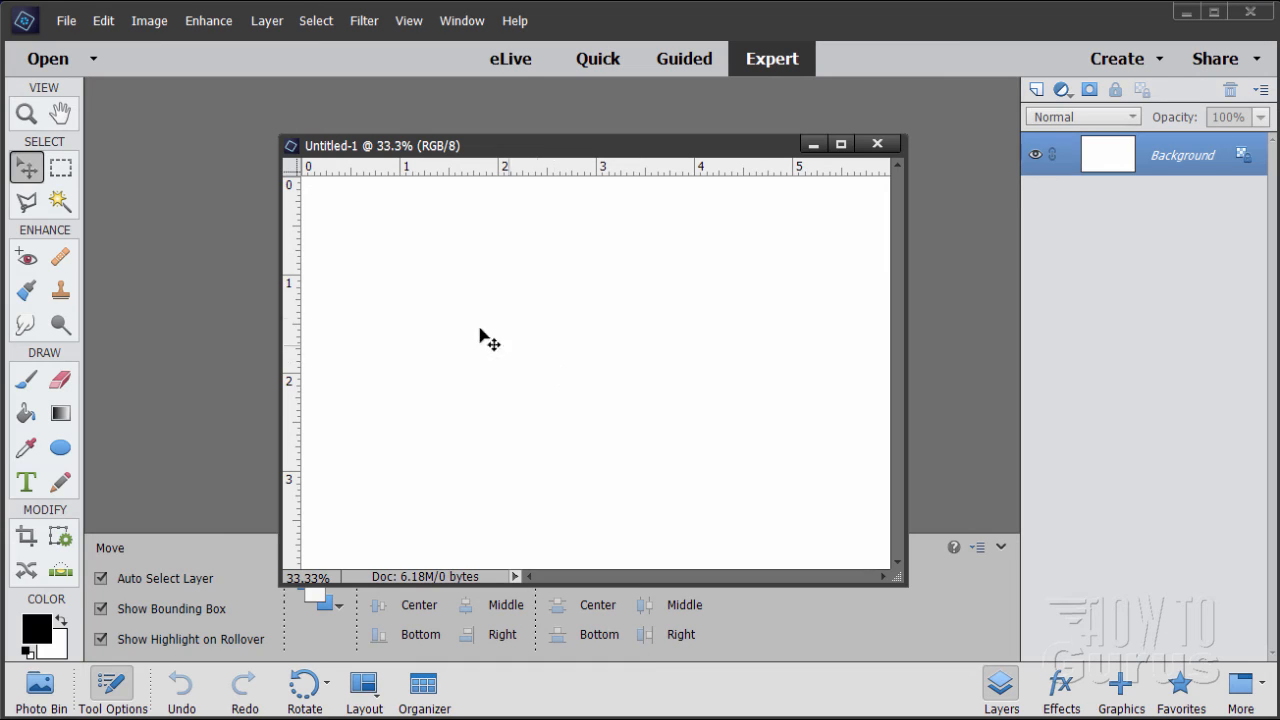
- Add a new layer and fill it with the newly defined ring pattern using the Paint Bucket
{"action": "left_click", "coordinate": [1037, 90]}
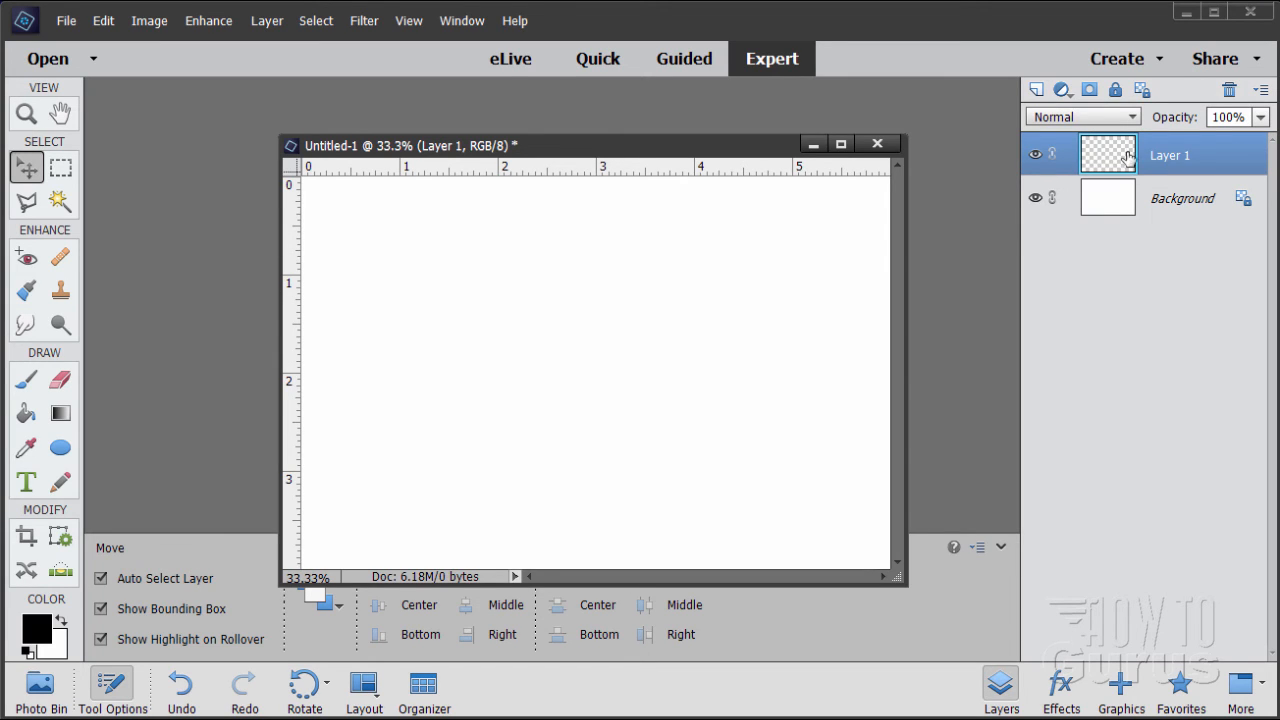
{"action": "left_click", "coordinate": [27, 413]}
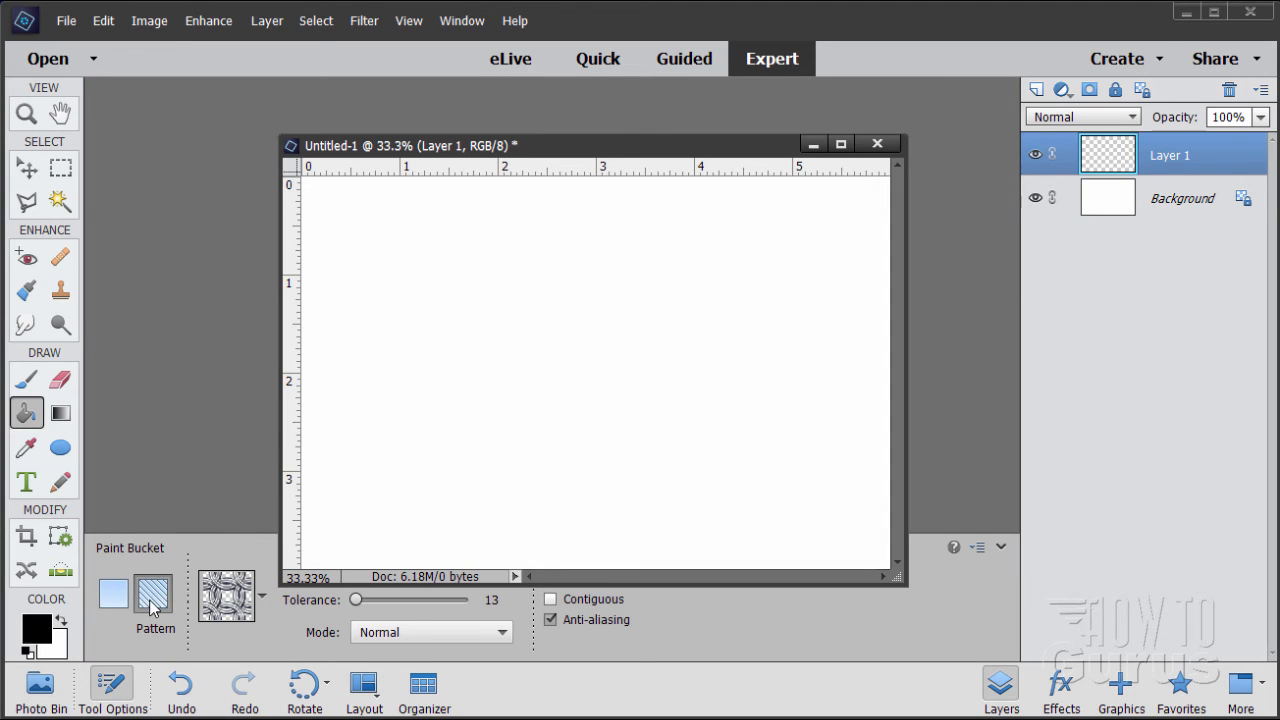
{"action": "left_click", "coordinate": [262, 597]}
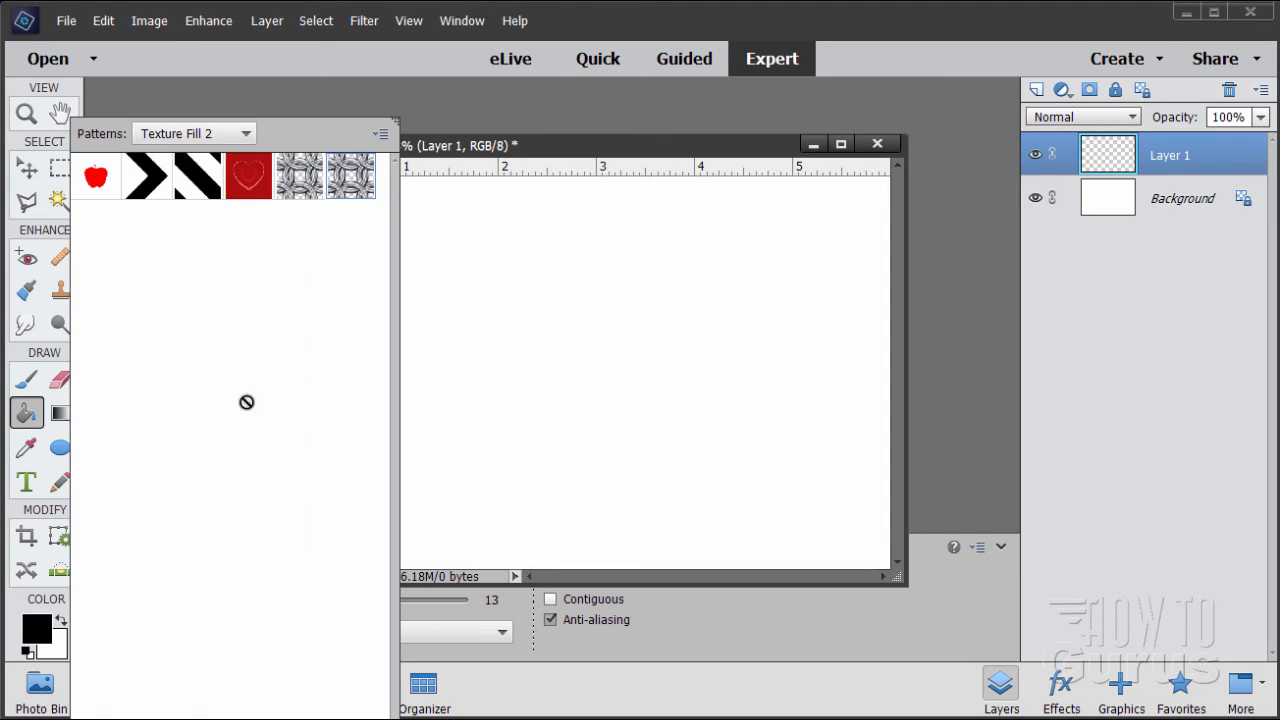
{"action": "double_click", "coordinate": [352, 184]}
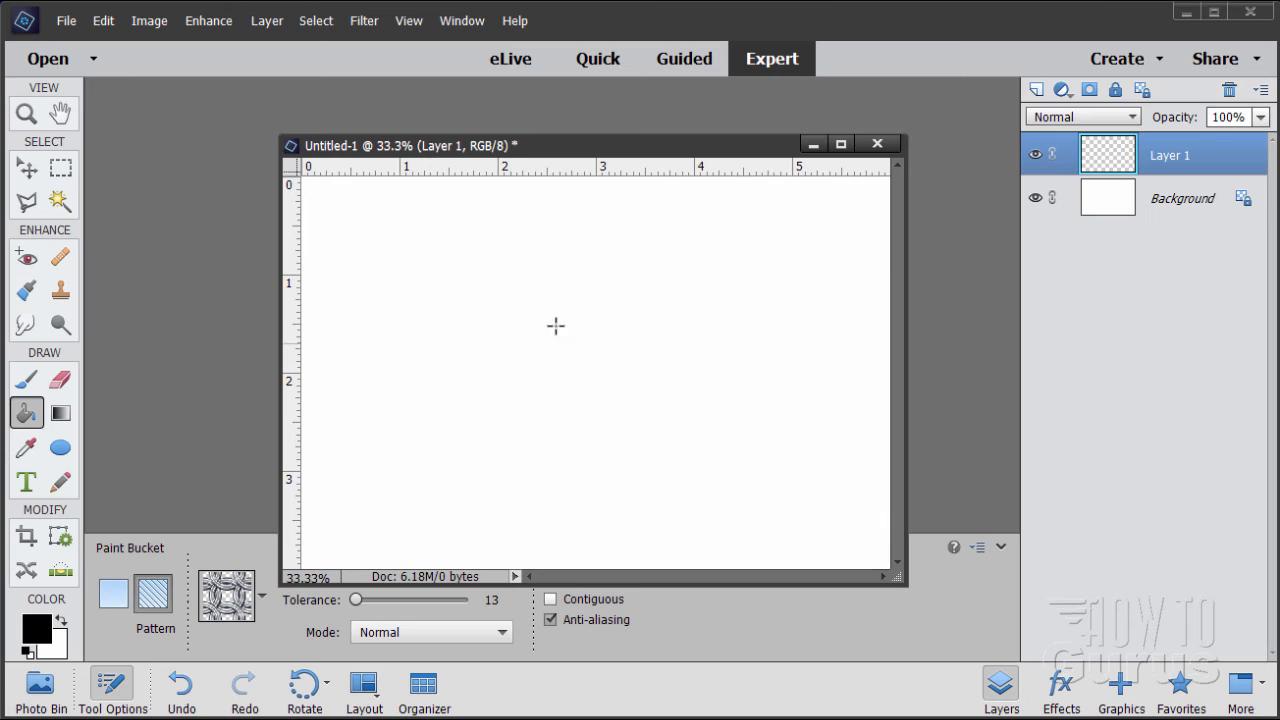
{"action": "left_click", "coordinate": [463, 331]}
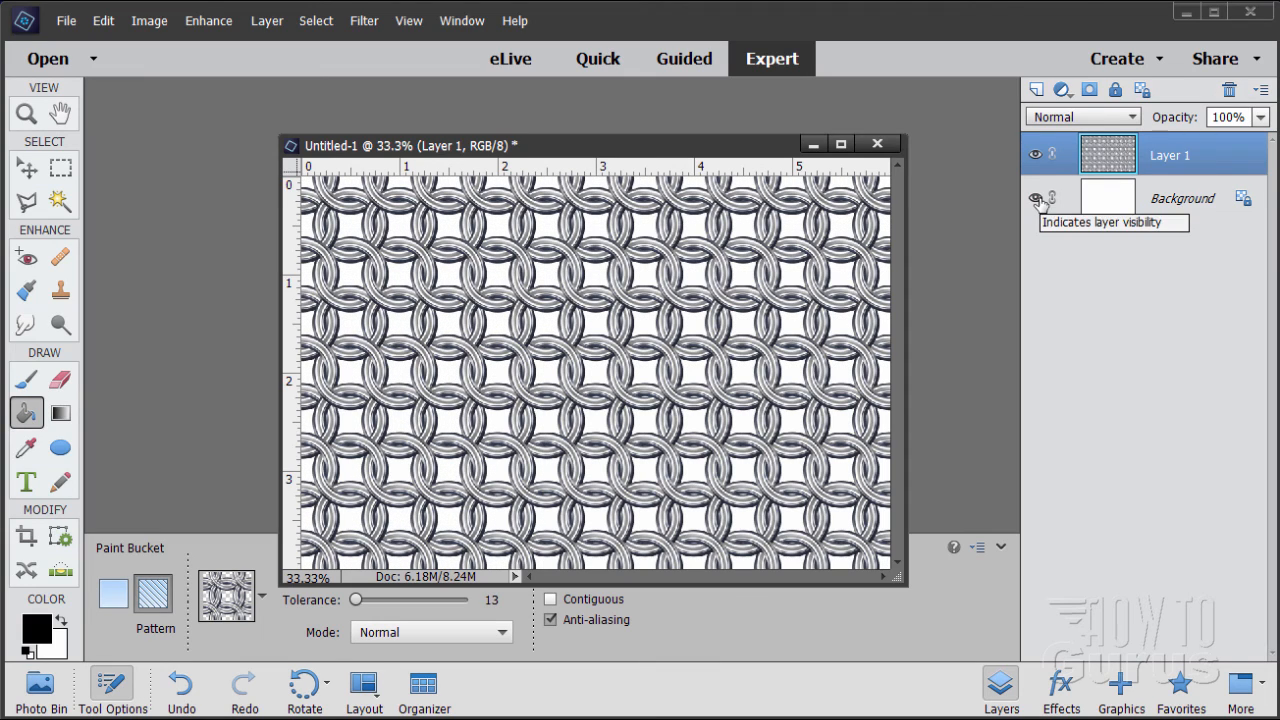
- Examine the ring pattern fill at 100% in an enlarged document window, checking how the repeated tiles join
{"action": "left_click_drag", "start_coordinate": [609, 147], "coordinate": [575, 106]}
{"action": "left_click_drag", "start_coordinate": [872, 545], "coordinate": [958, 630]}
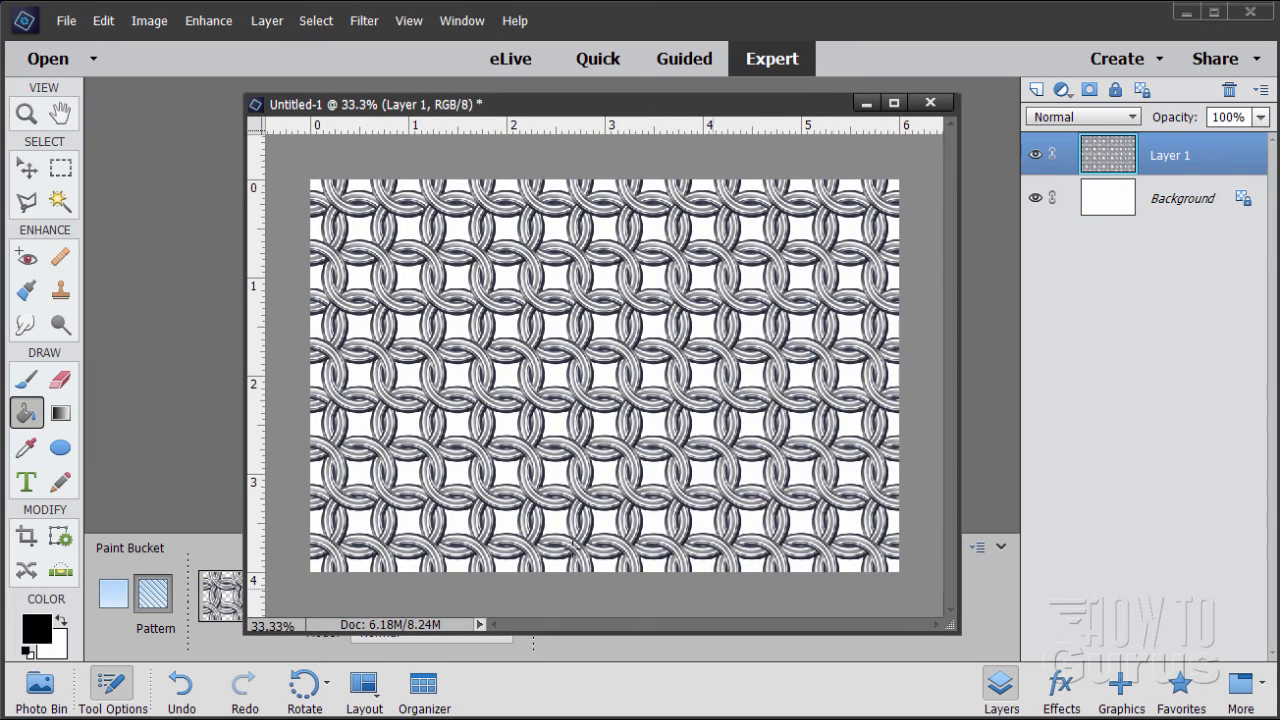
{"action": "left_click", "coordinate": [27, 114]}
{"action": "left_click", "coordinate": [348, 246]}
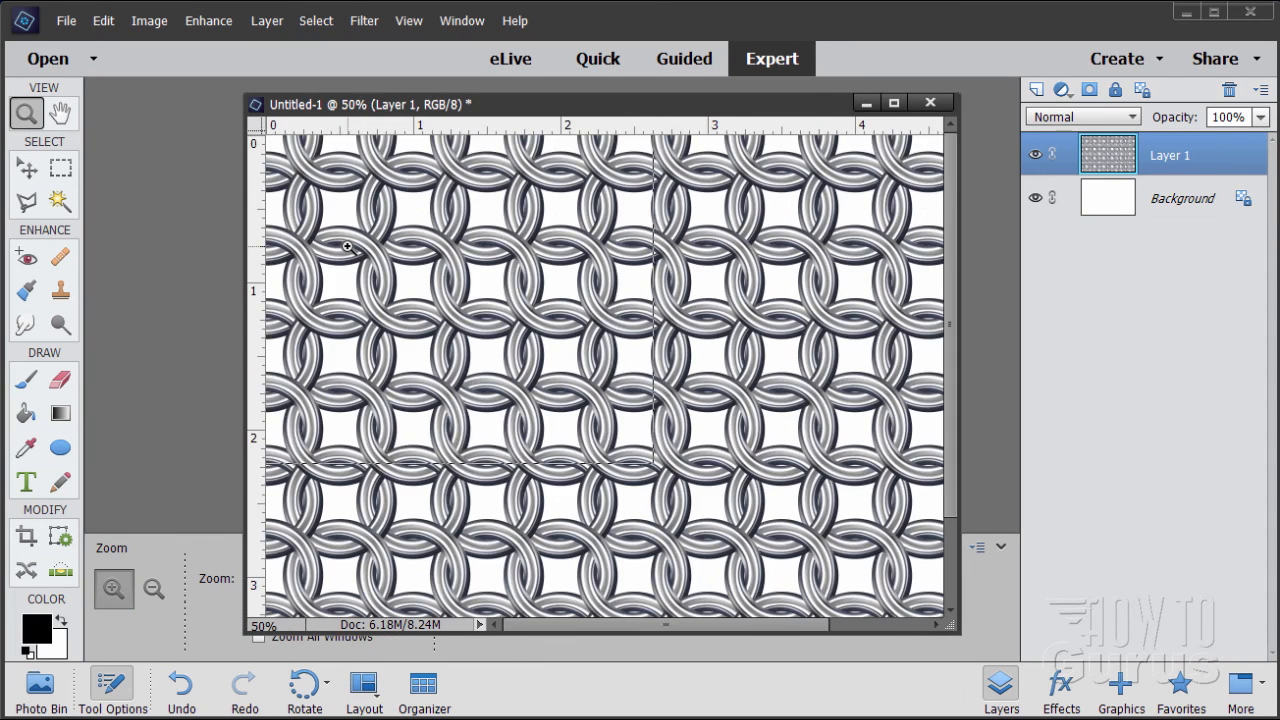
{"action": "left_click", "coordinate": [348, 246]}
{"action": "left_click", "coordinate": [348, 246]}
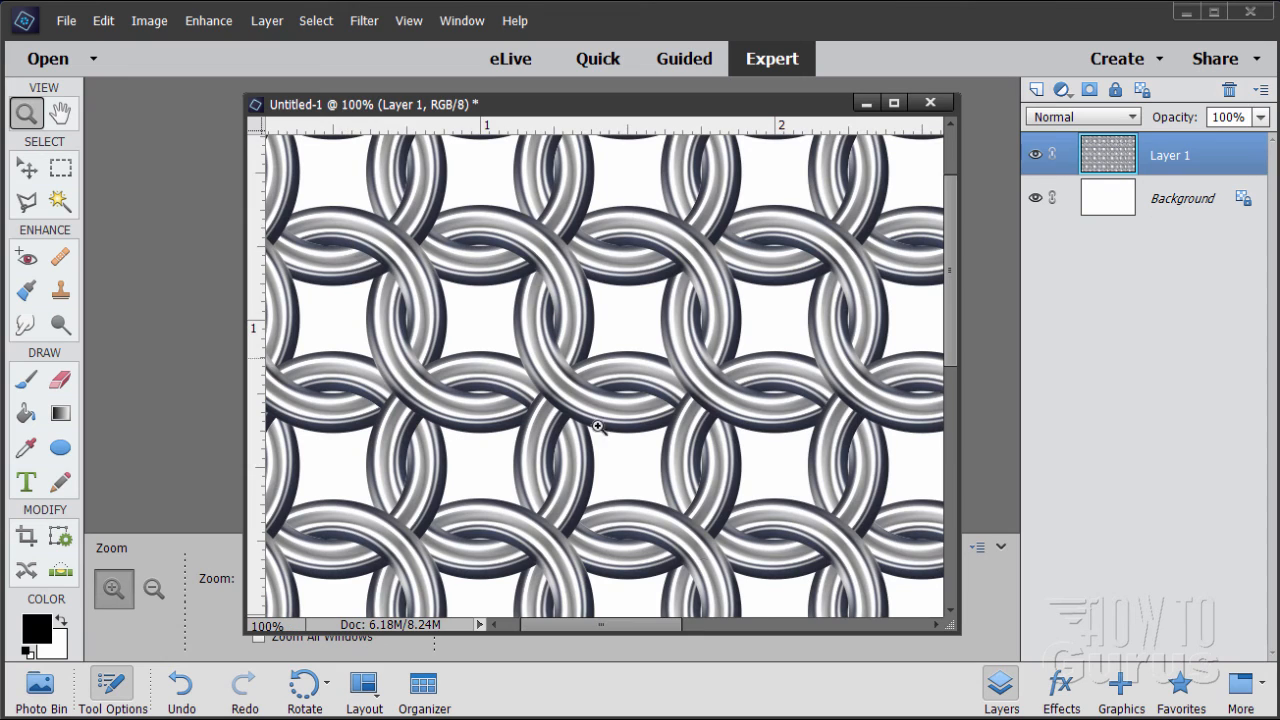
{"action": "left_click_drag", "start_coordinate": [623, 624], "coordinate": [607, 624]}
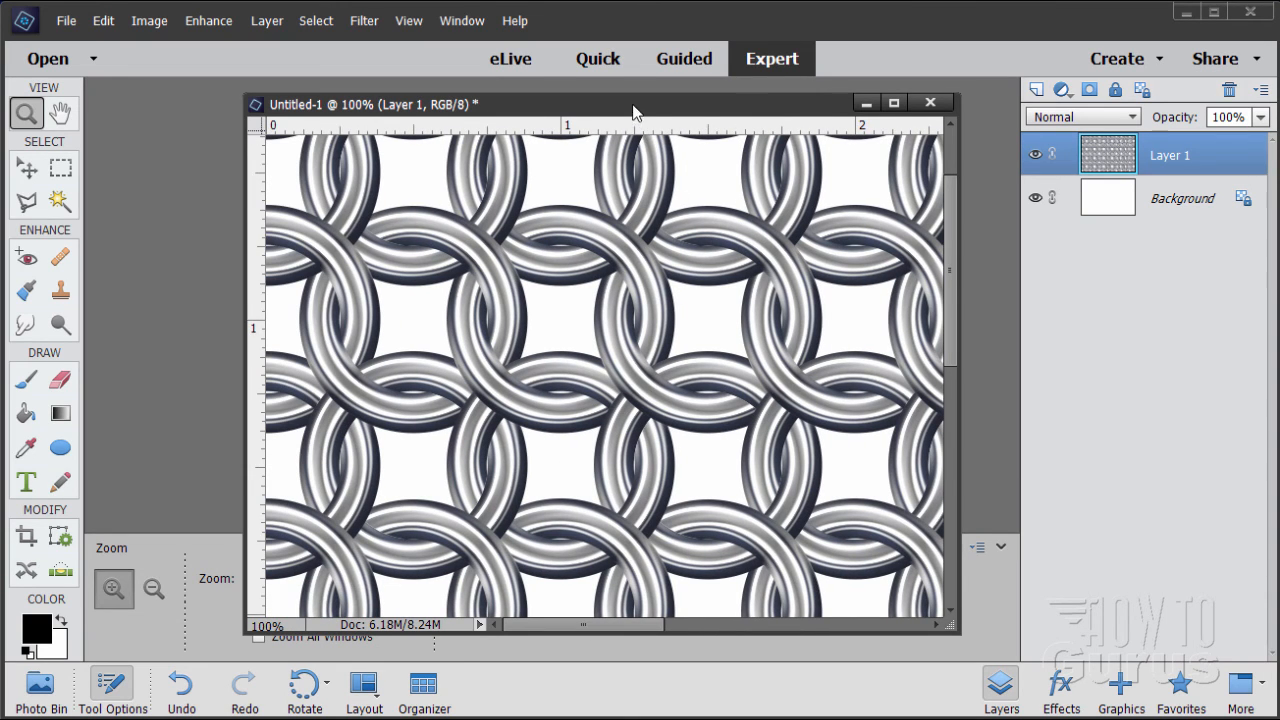
{"action": "left_click_drag", "start_coordinate": [635, 113], "coordinate": [597, 75]}
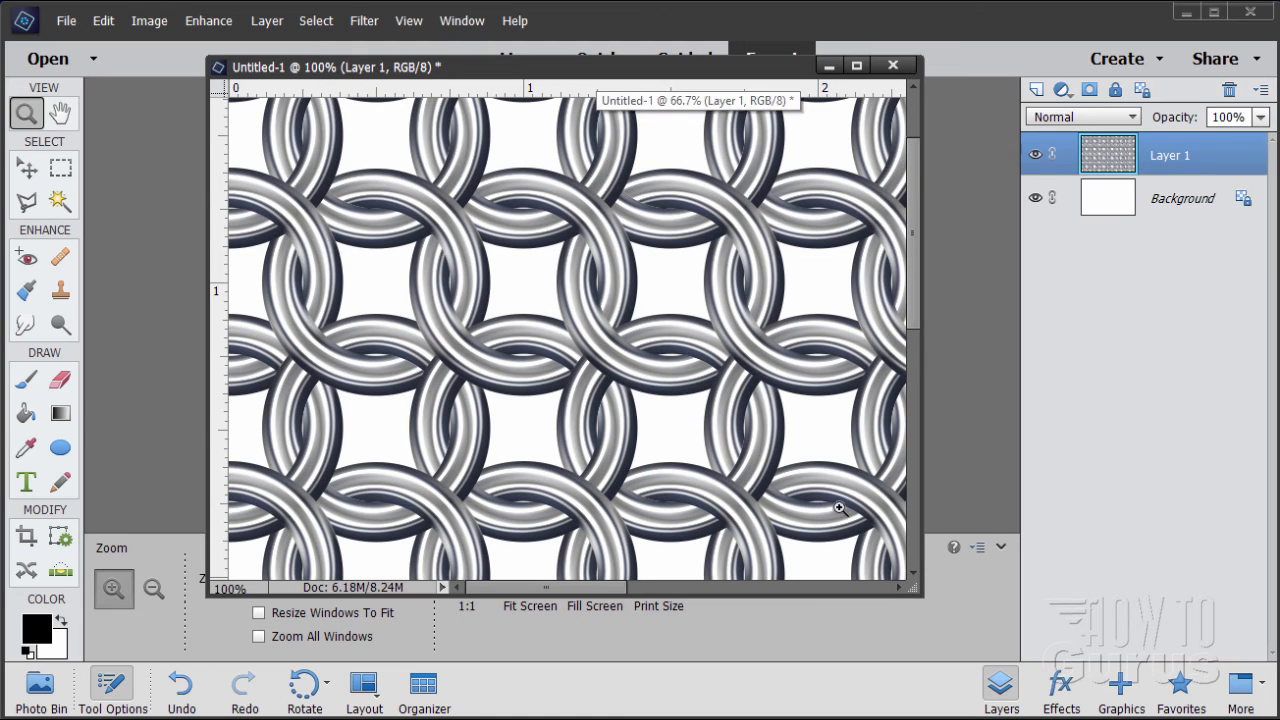
{"action": "left_click_drag", "start_coordinate": [916, 597], "coordinate": [1090, 719]}
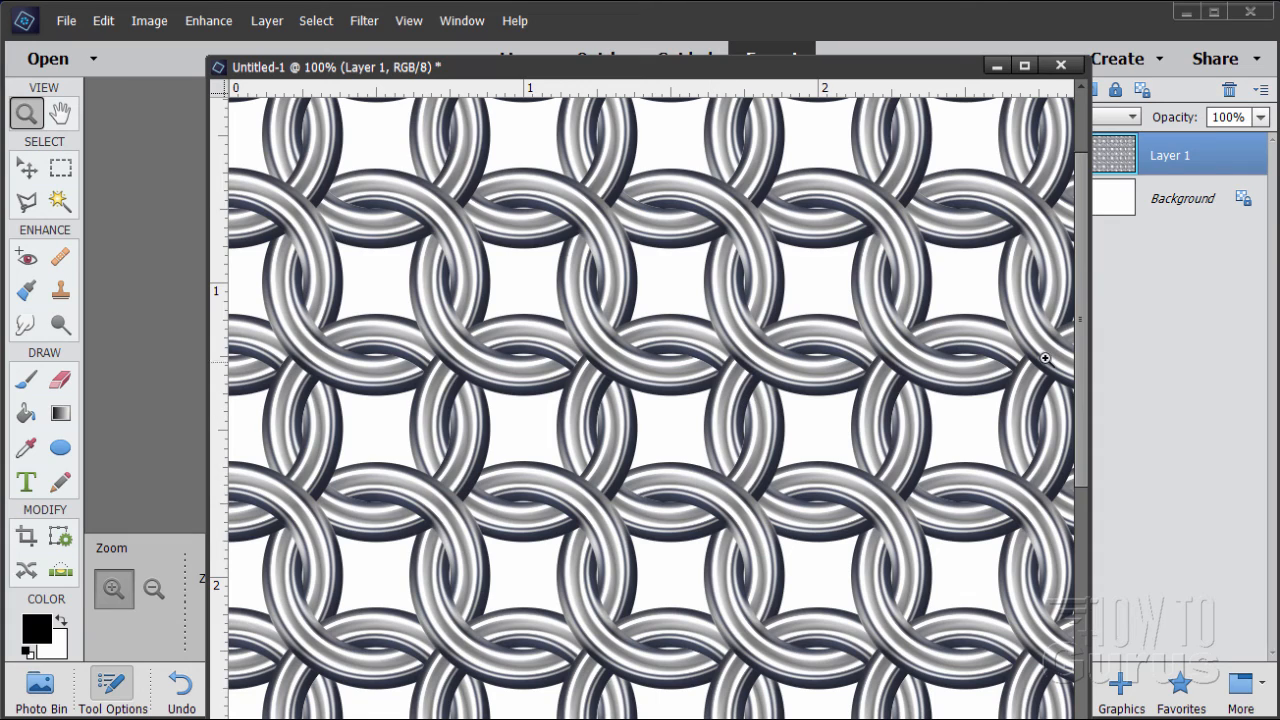
{"action": "left_click_drag", "start_coordinate": [1085, 357], "coordinate": [1085, 255]}
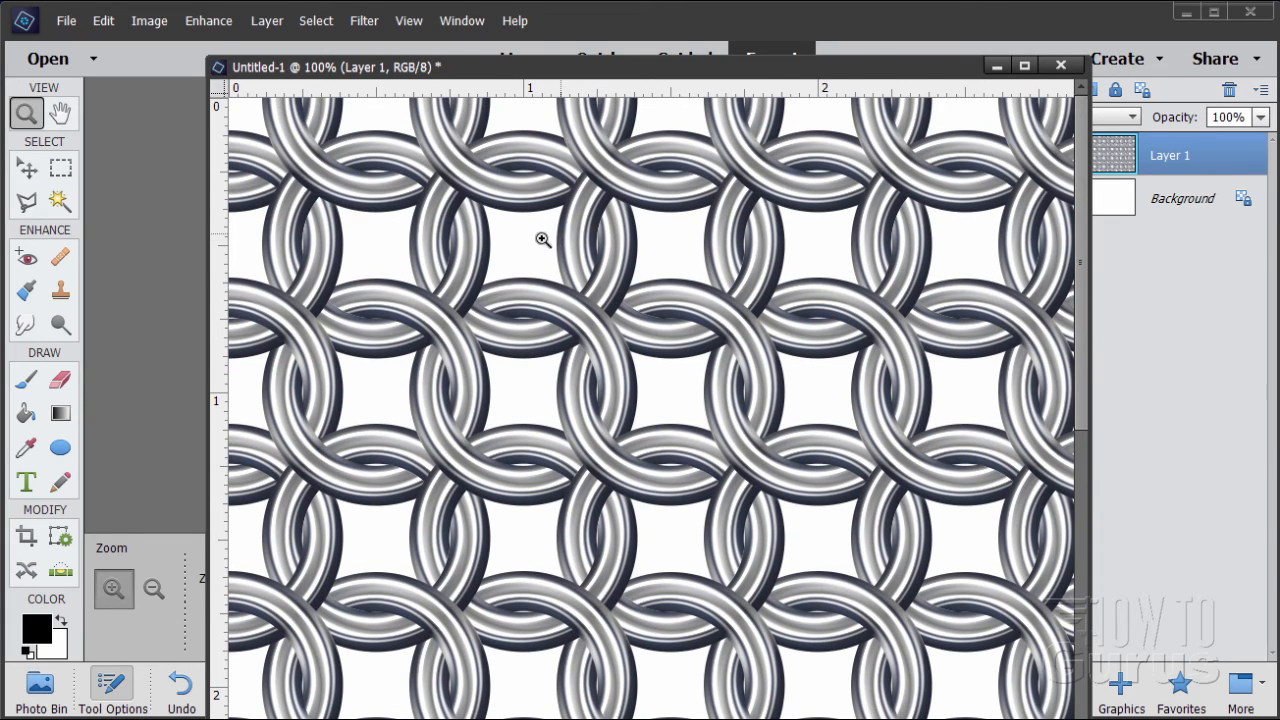
{"action": "left_click", "coordinate": [27, 170]}
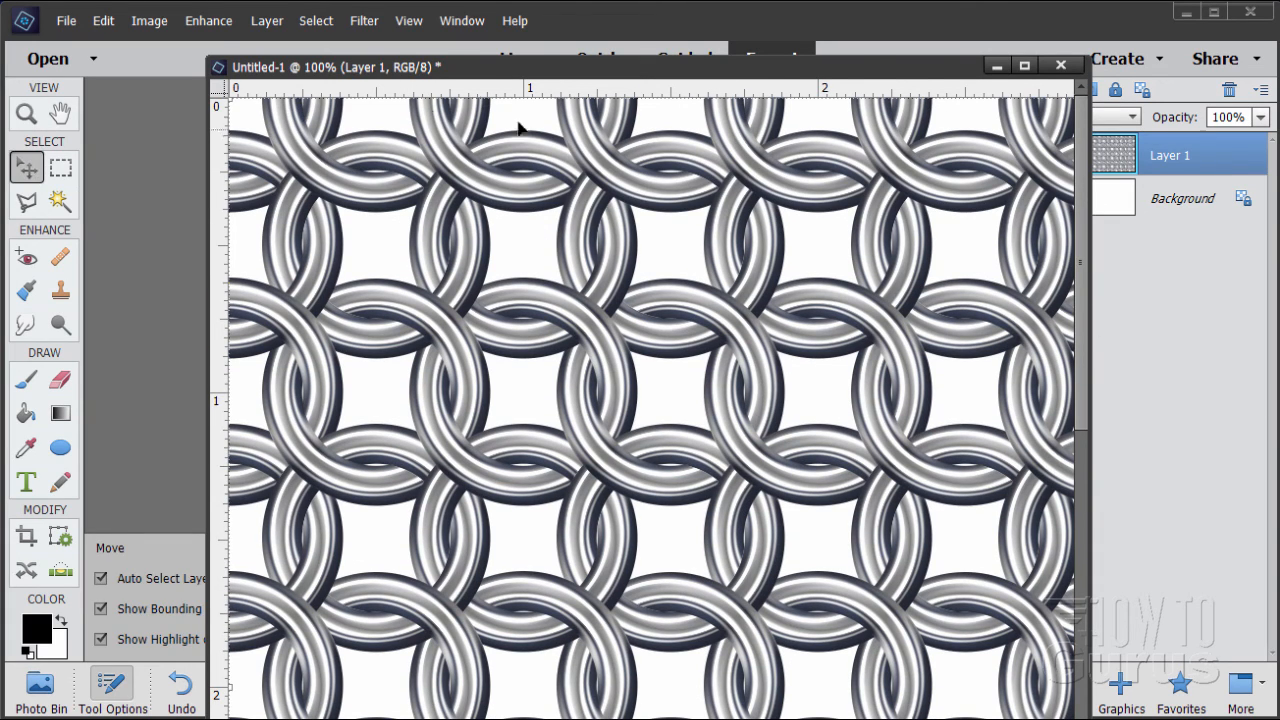
- Place a horizontal and a vertical guide at the 1 in ruler marks to check the tile seams in the pattern fill
{"action": "left_click_drag", "start_coordinate": [605, 92], "coordinate": [594, 393]}
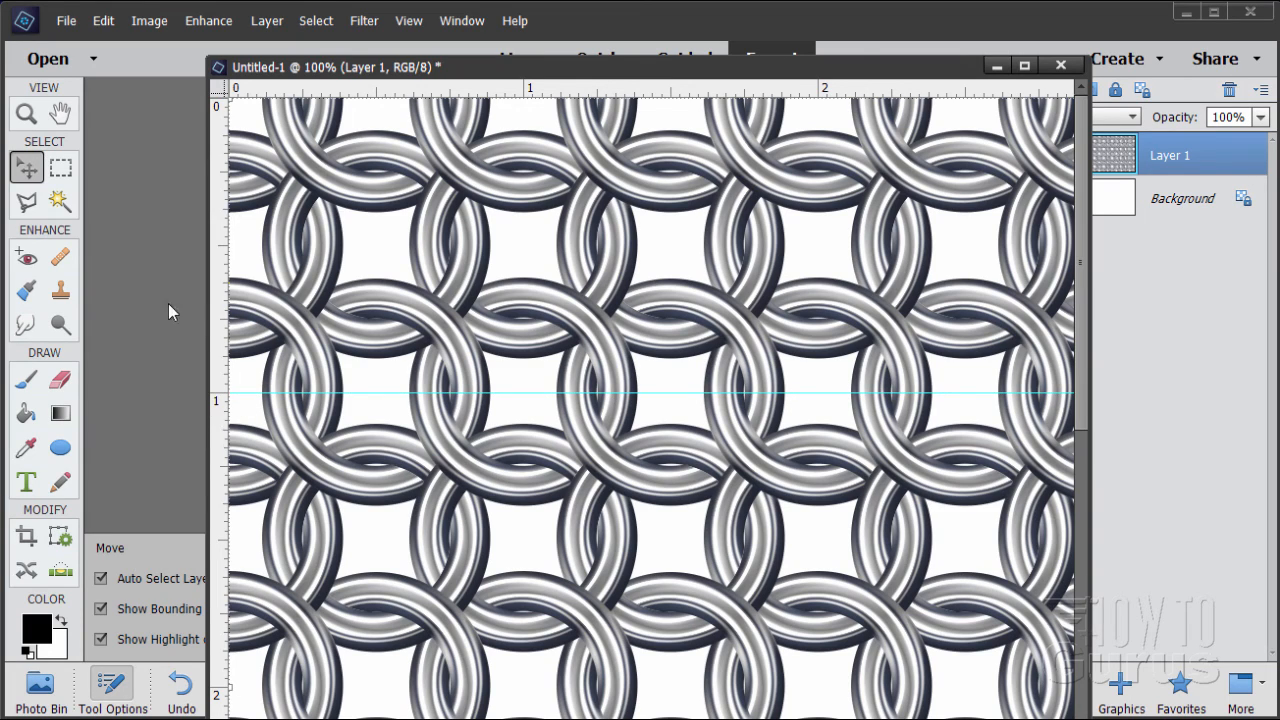
{"action": "left_click_drag", "start_coordinate": [209, 373], "coordinate": [530, 345]}
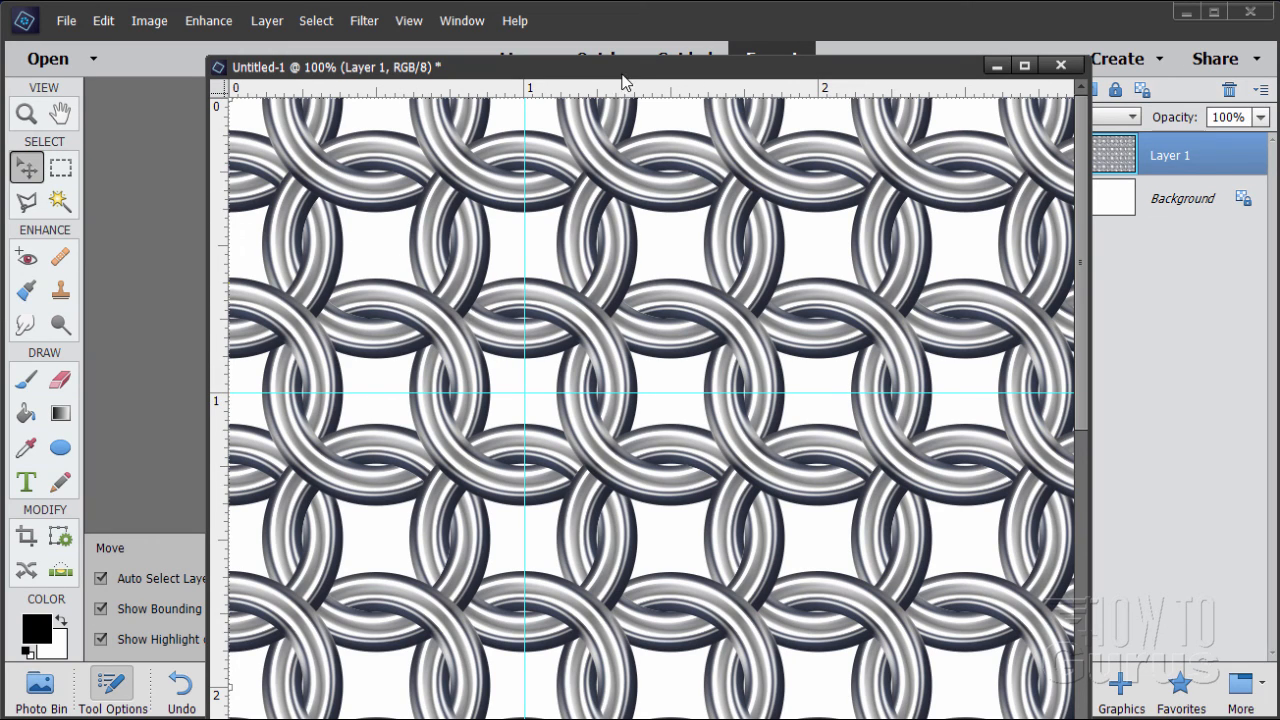
{"action": "left_click_drag", "start_coordinate": [622, 72], "coordinate": [518, 41]}
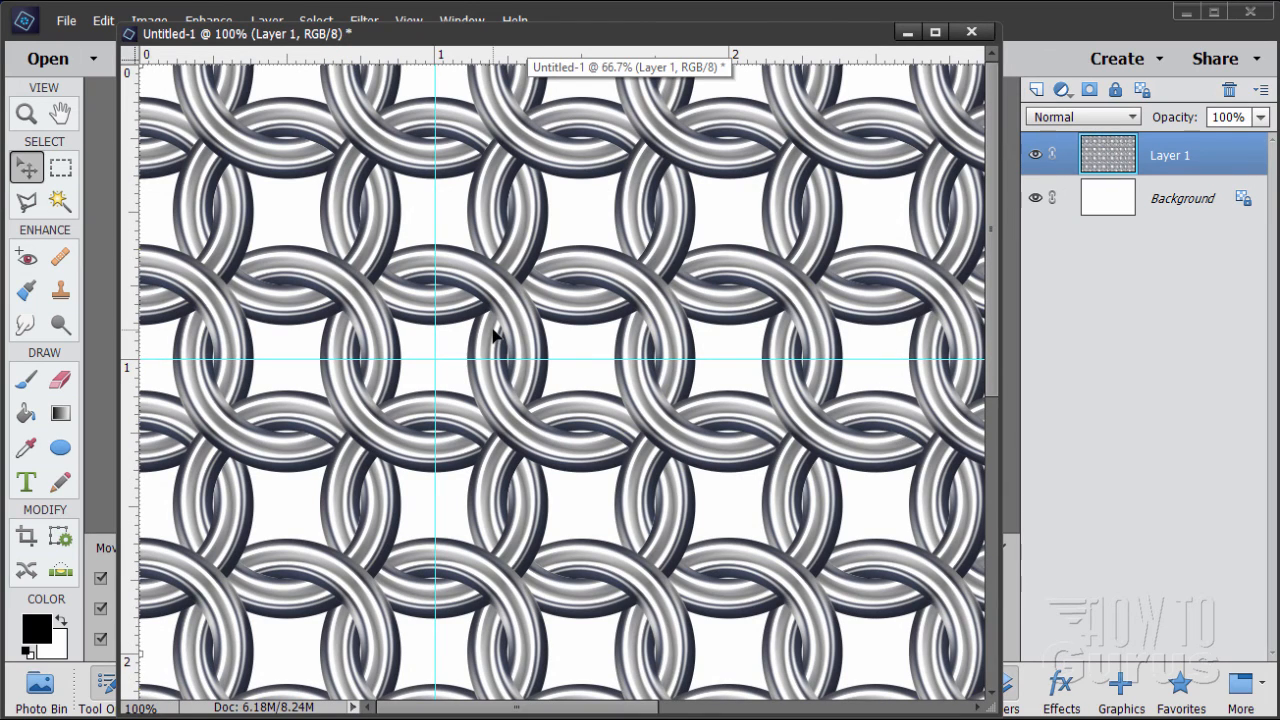
- Close the pattern-filled document without saving, and save and close rings master.psd
{"action": "left_click", "coordinate": [971, 31]}
{"action": "left_click", "coordinate": [652, 294]}
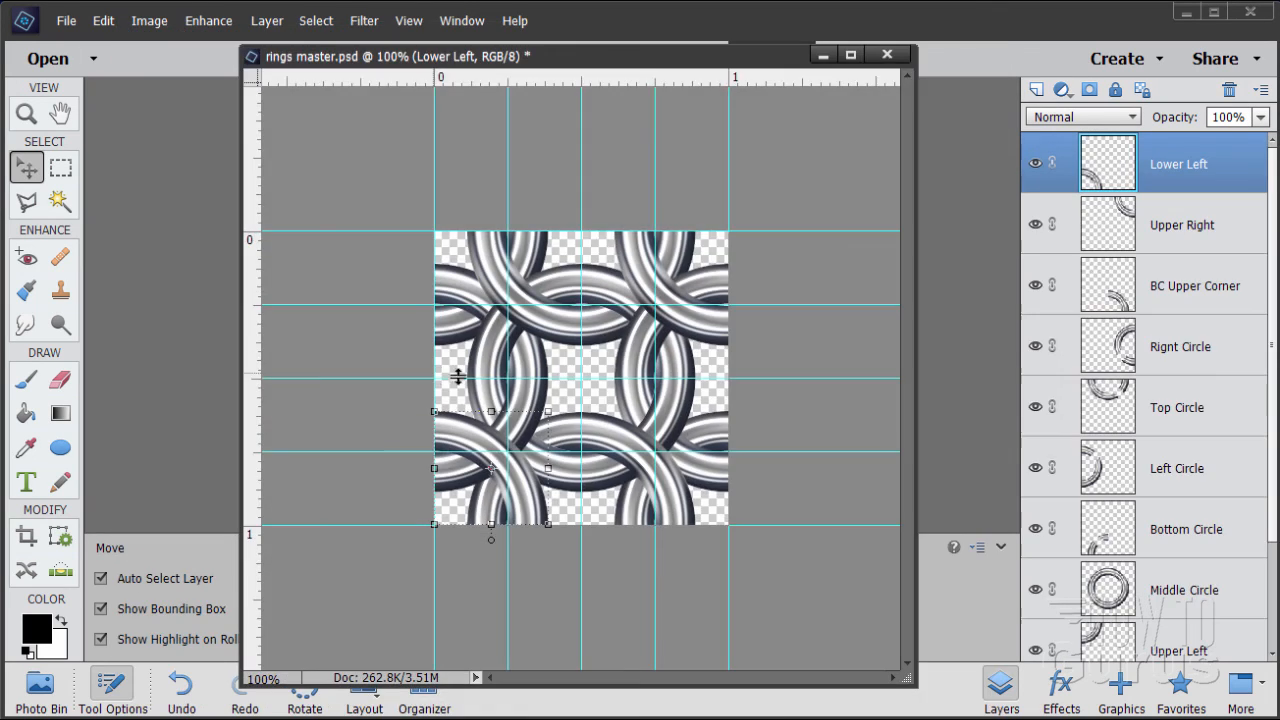
{"action": "left_click", "coordinate": [66, 20]}
{"action": "left_click", "coordinate": [100, 172]}
{"action": "left_click", "coordinate": [886, 55]}
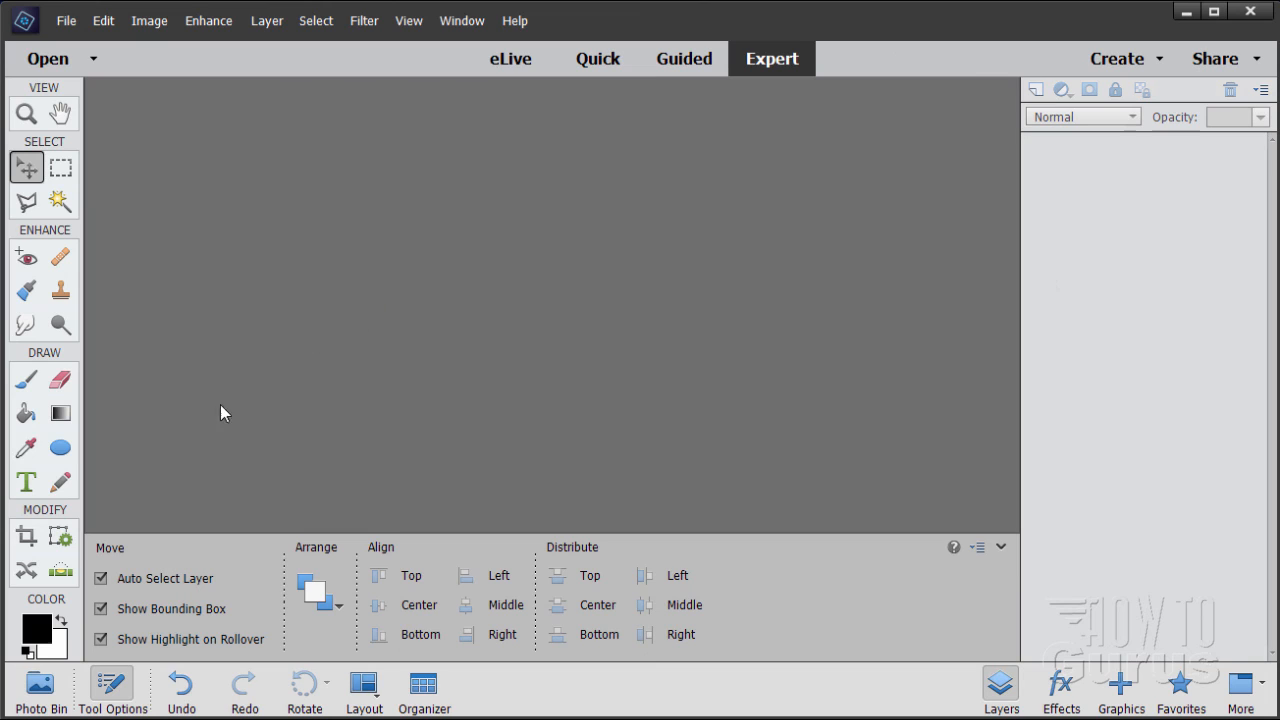
- Save the Paint Bucket's current pattern set as Custom Patterns 2.pat in the Patterns presets folder, replacing the existing file
{"action": "left_click", "coordinate": [26, 413]}
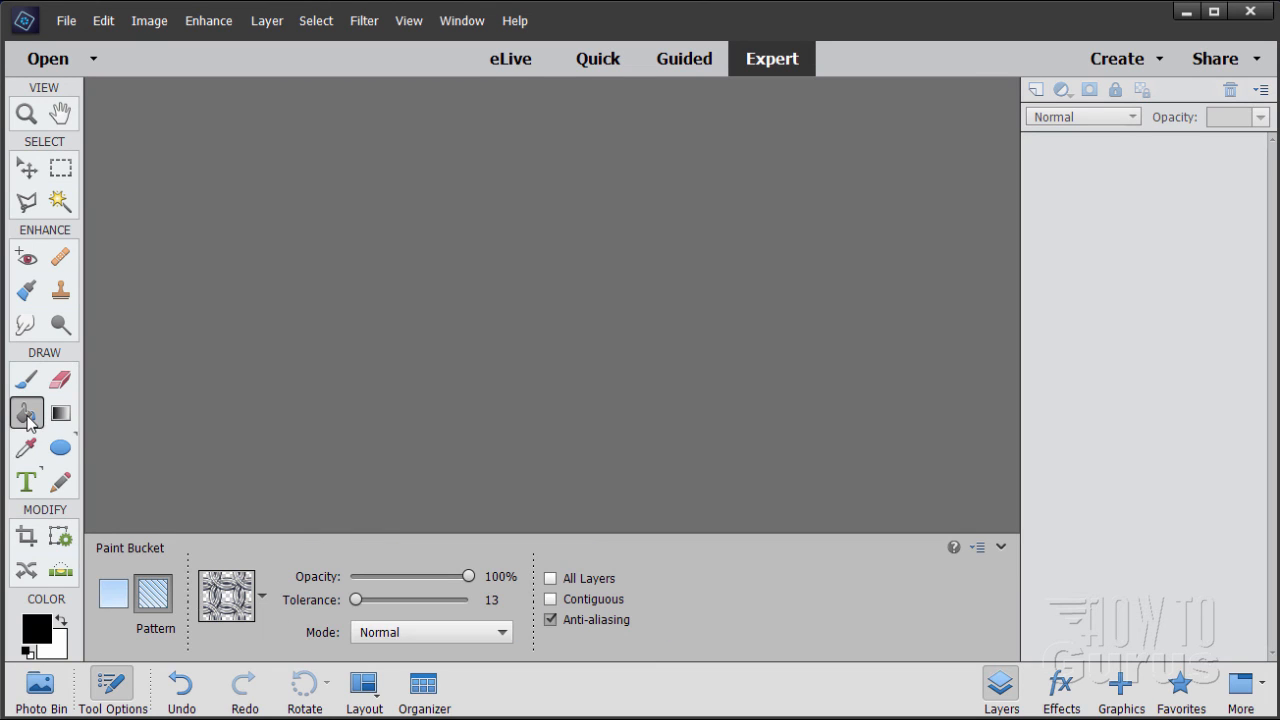
{"action": "left_click", "coordinate": [264, 600]}
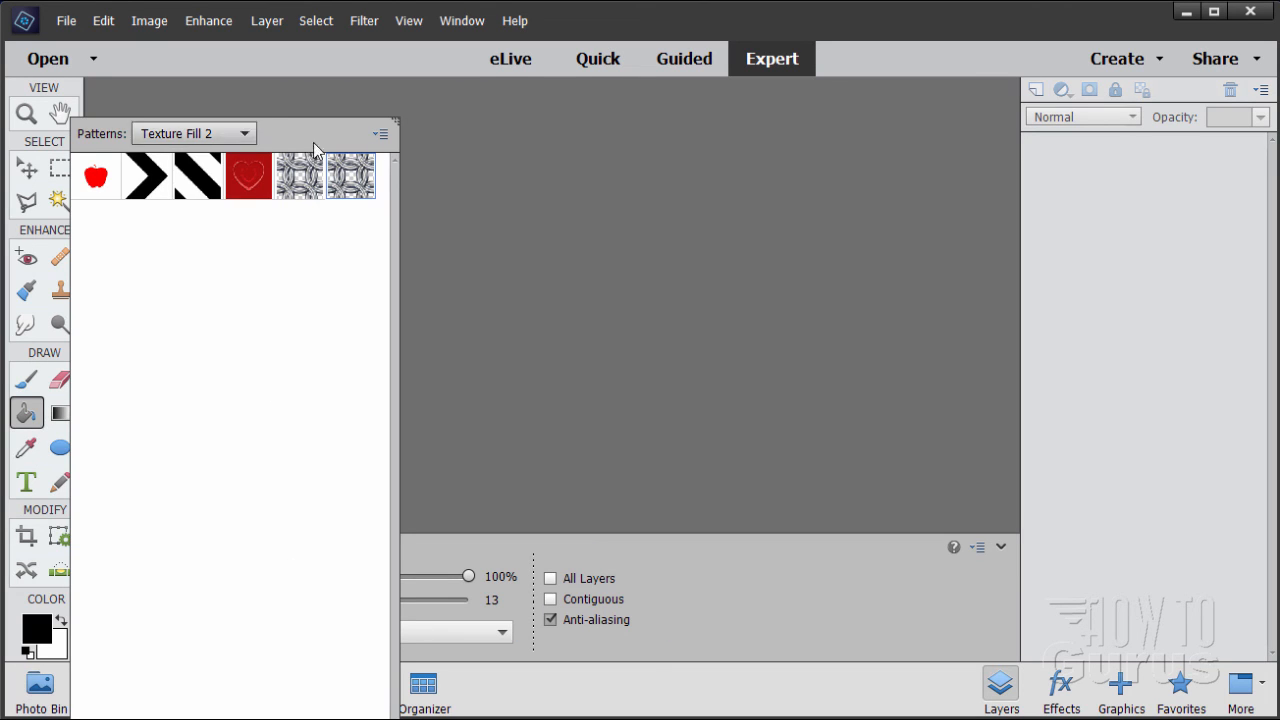
{"action": "left_click", "coordinate": [380, 133]}
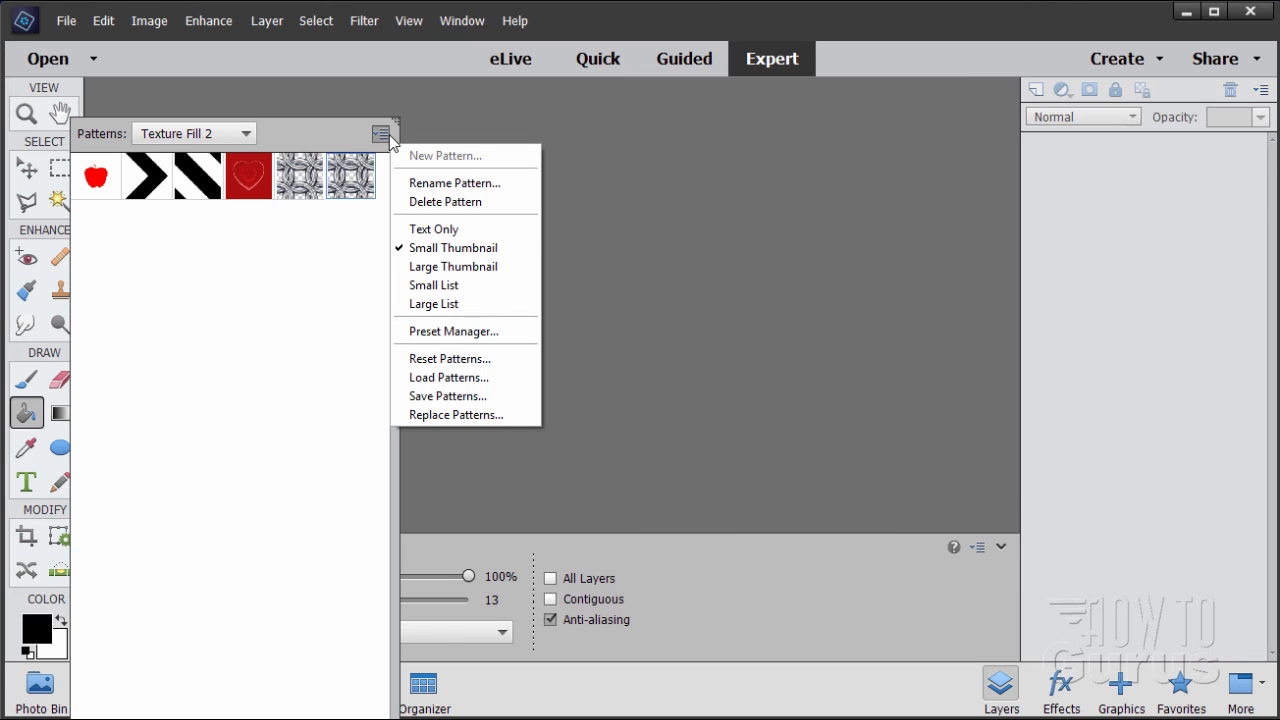
{"action": "left_click", "coordinate": [429, 398]}
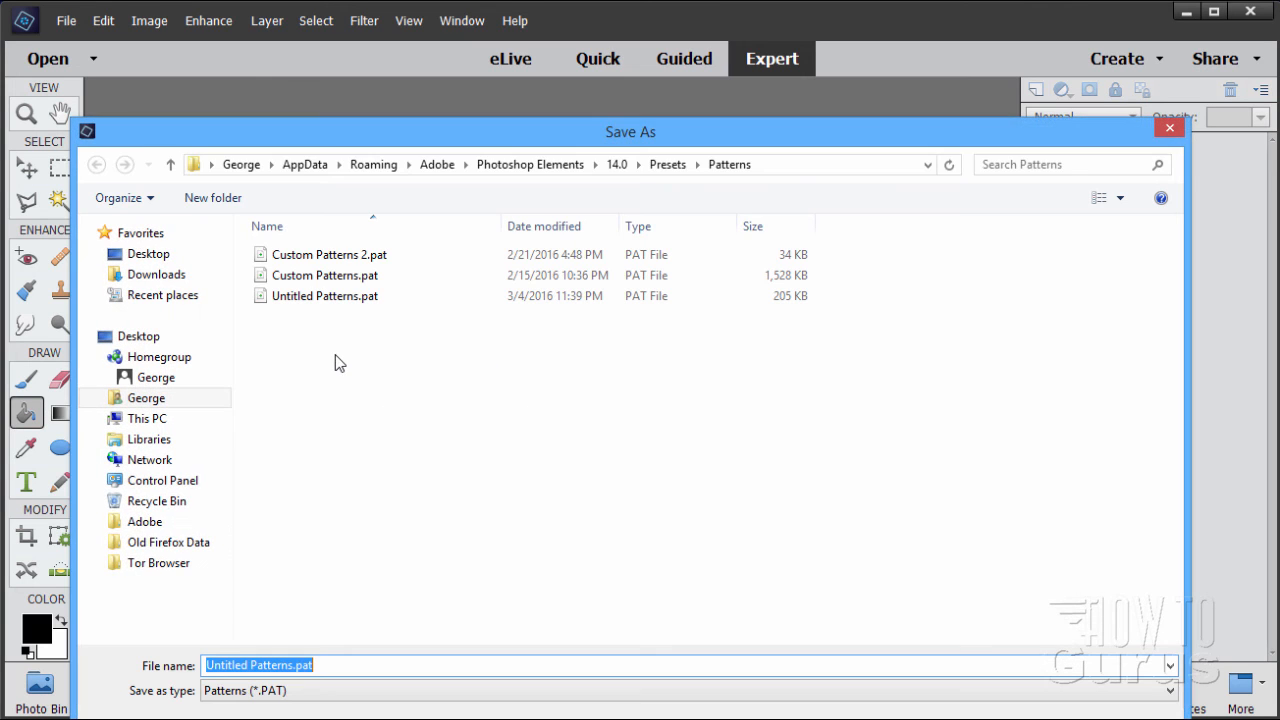
{"action": "left_click", "coordinate": [312, 260]}
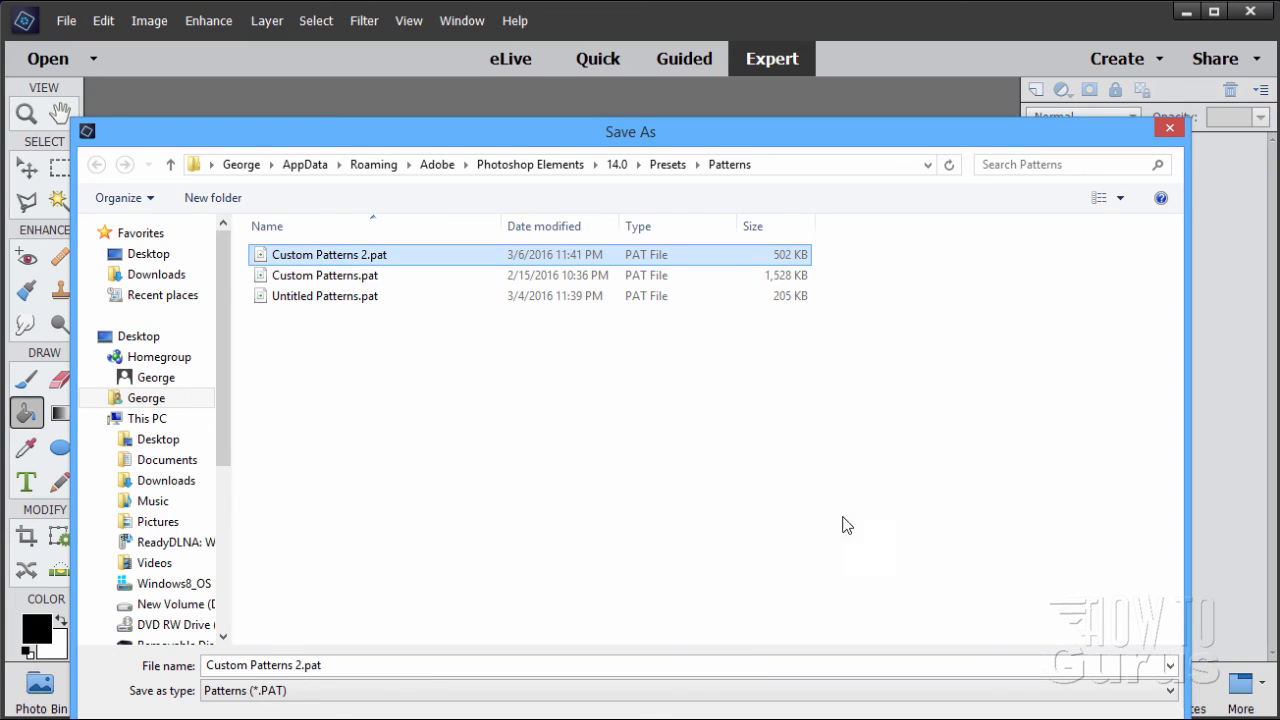
{"action": "key", "text": "Return"}
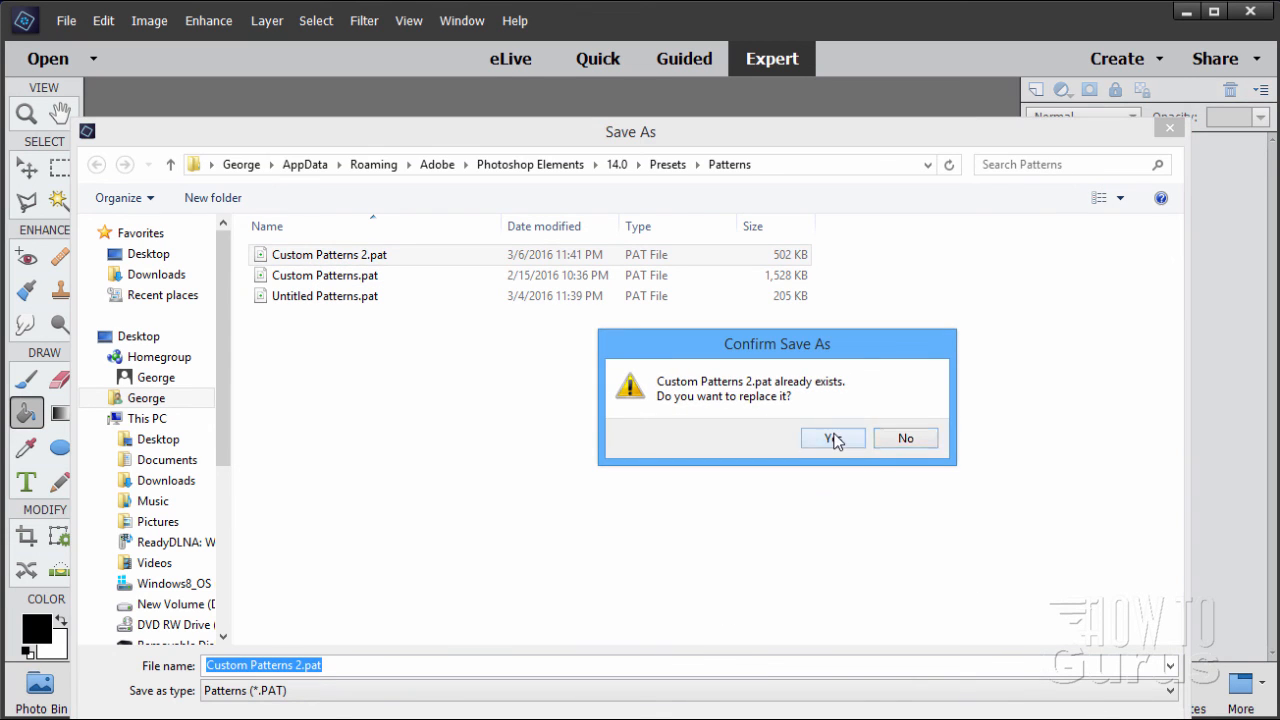
{"action": "left_click", "coordinate": [831, 436]}
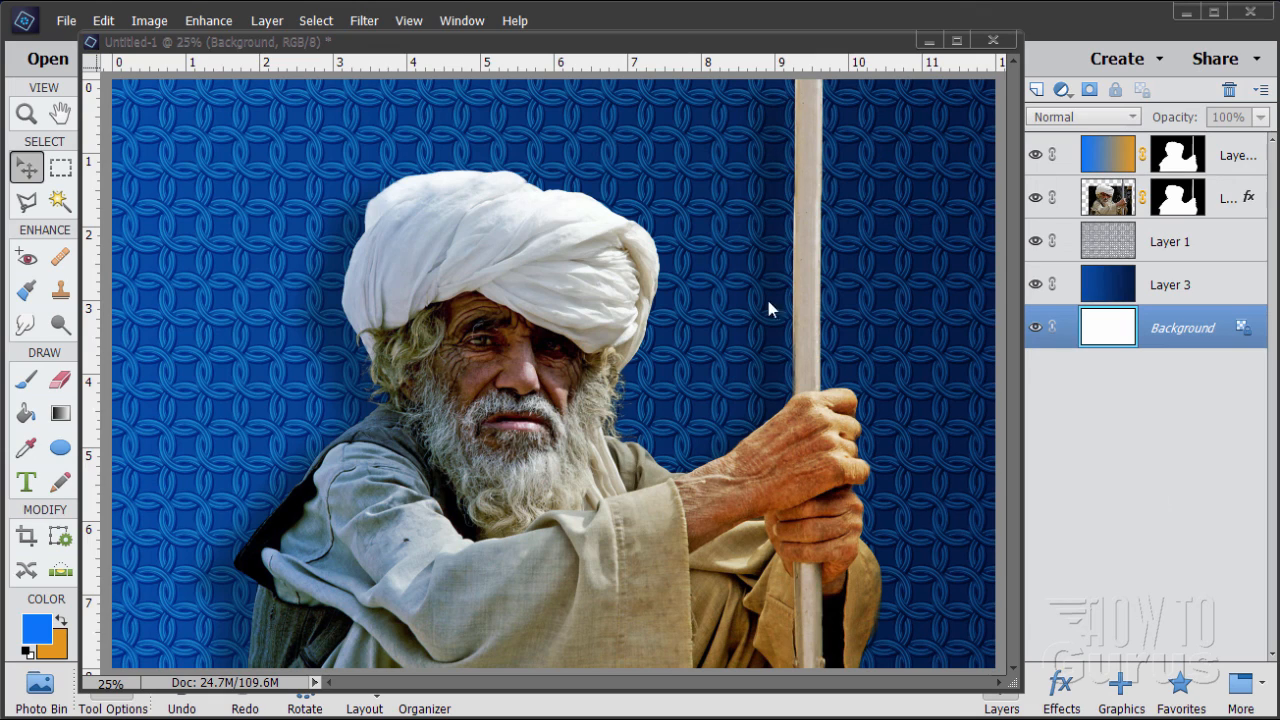